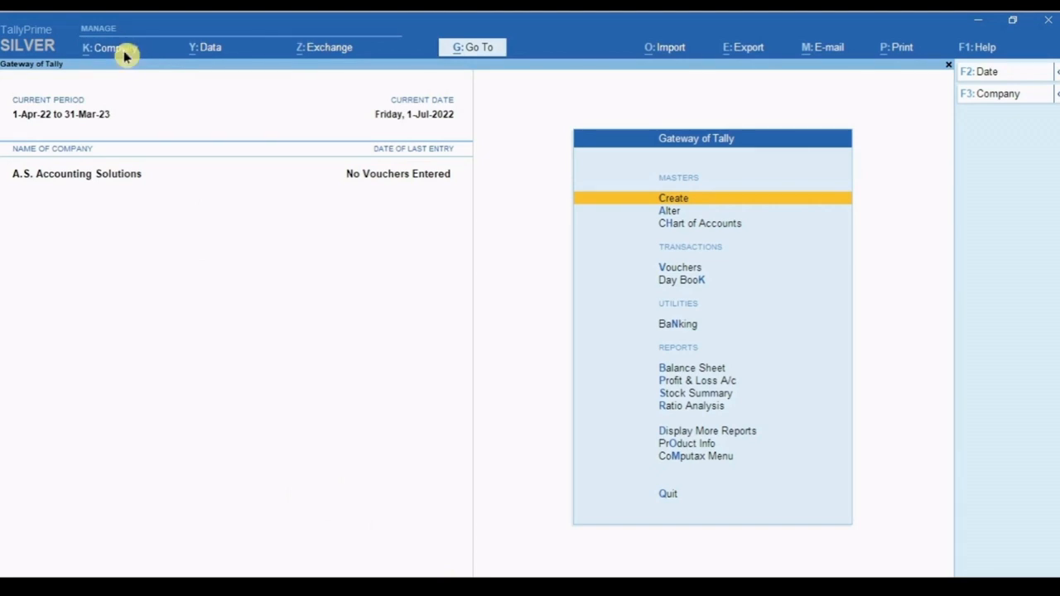
# - Open the company features of A.S. Accounting Solutions and confirm Goods and Services Tax (GST) as Yes to reach its GST details
pyautogui.click(124, 51)
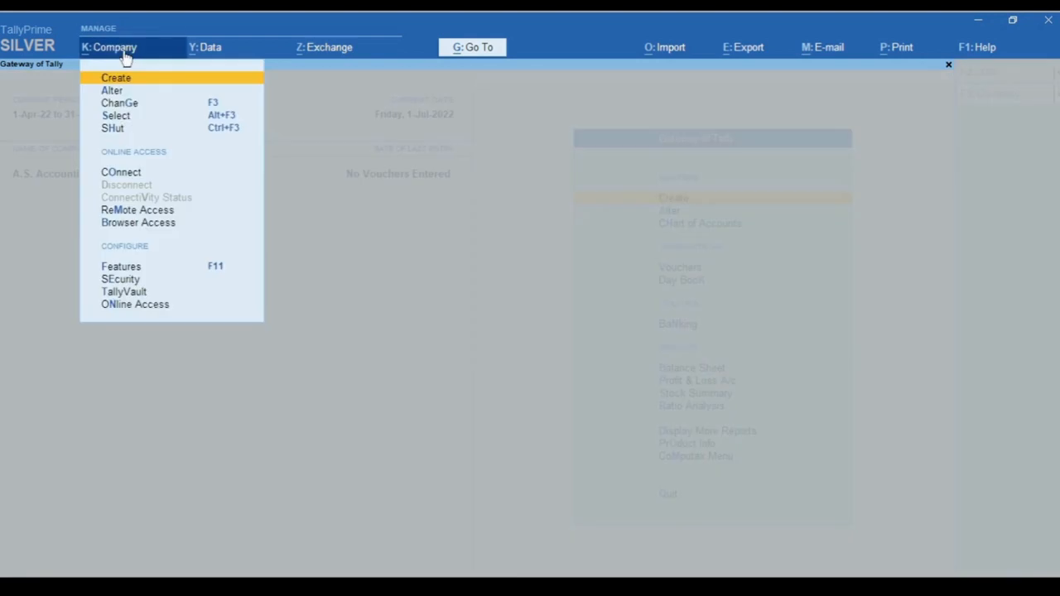
pyautogui.click(155, 269)
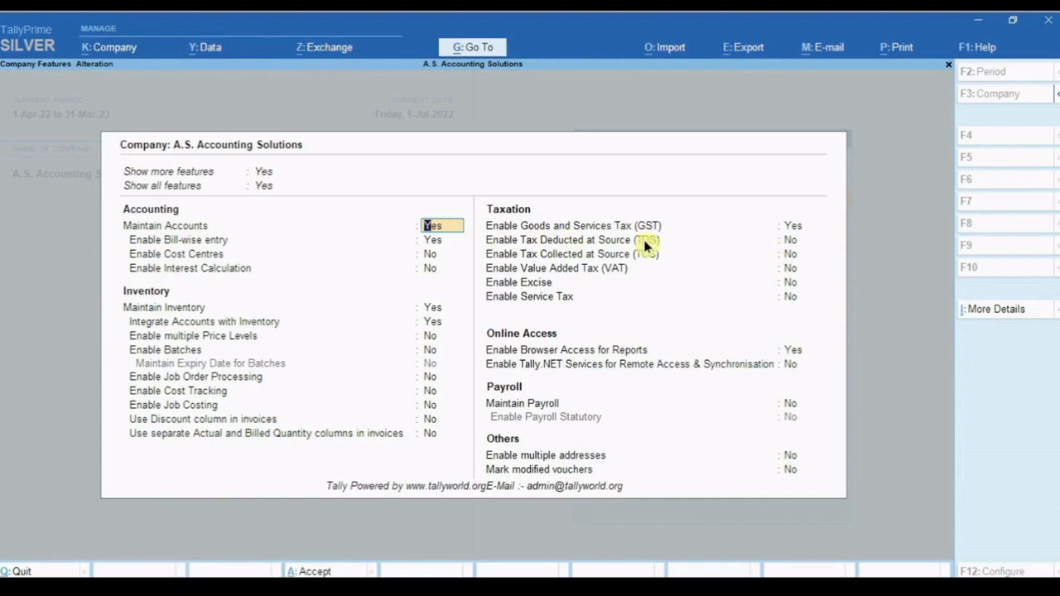
pyautogui.click(816, 233)
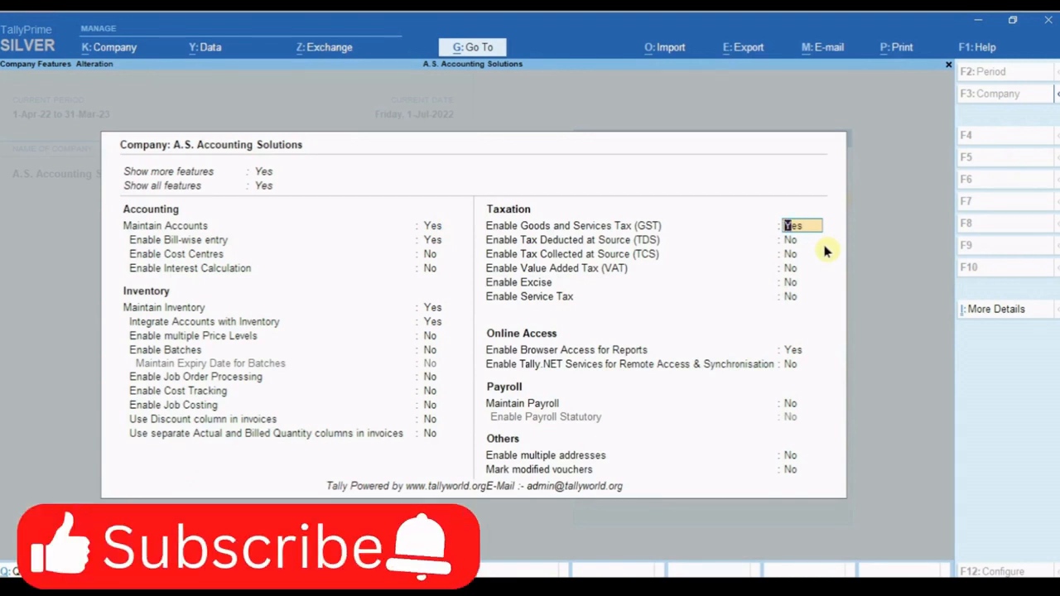
pyautogui.press('Return')
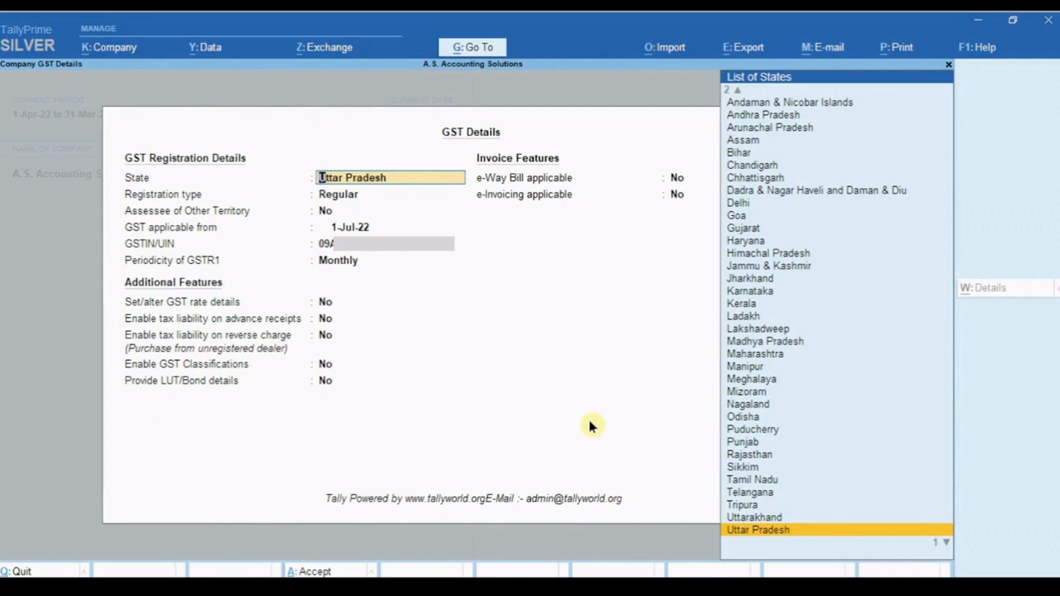
# - Confirm the company's GST registration as Uttar Pradesh, Regular, not an assessee of other territory, applicable from 1-Jul-22
pyautogui.press('Return')
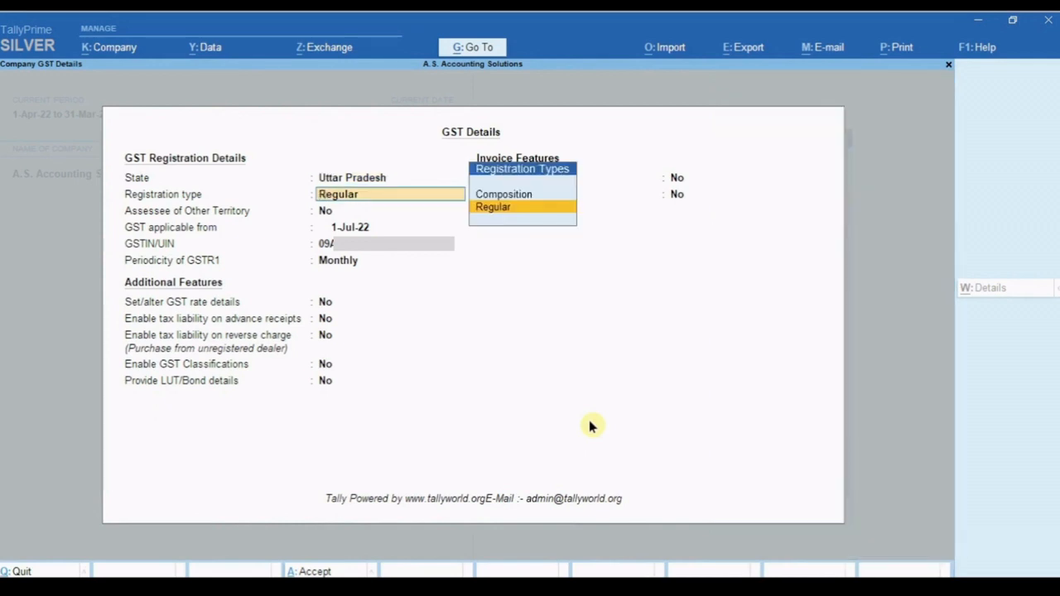
pyautogui.press('Up')
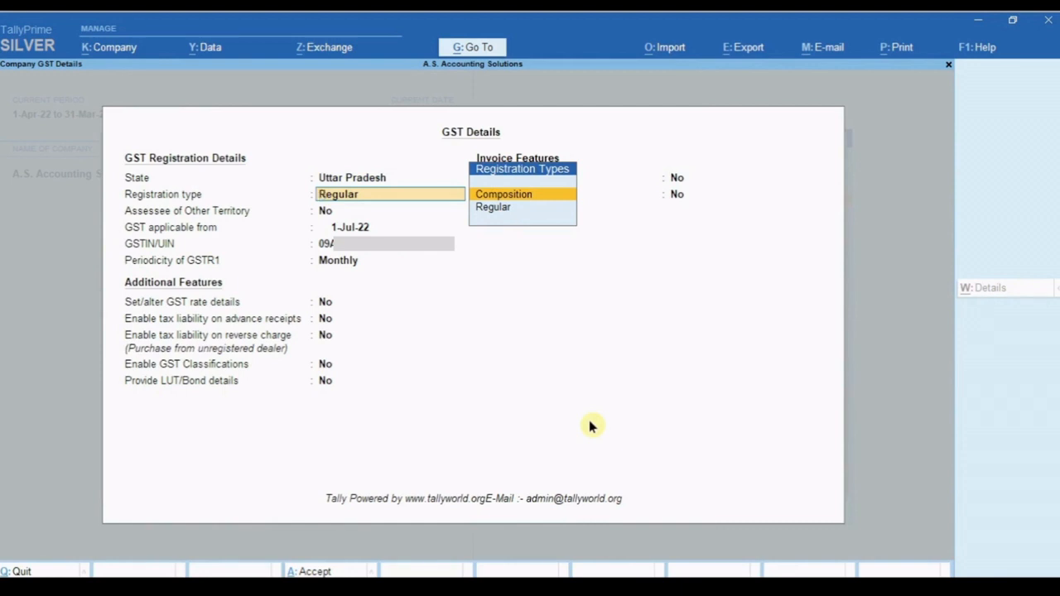
pyautogui.press('Down')
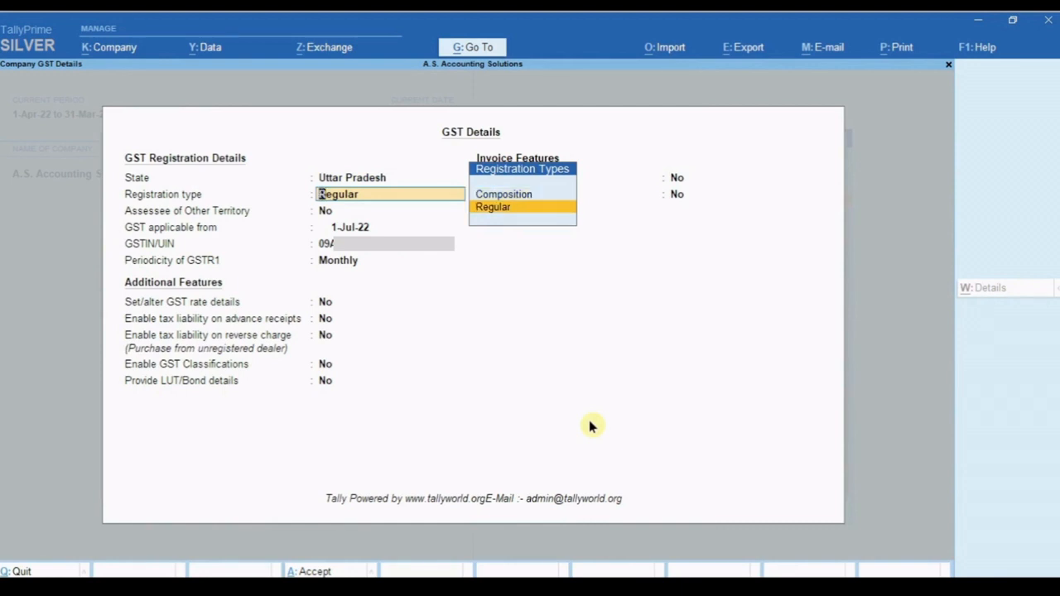
pyautogui.press('Return')
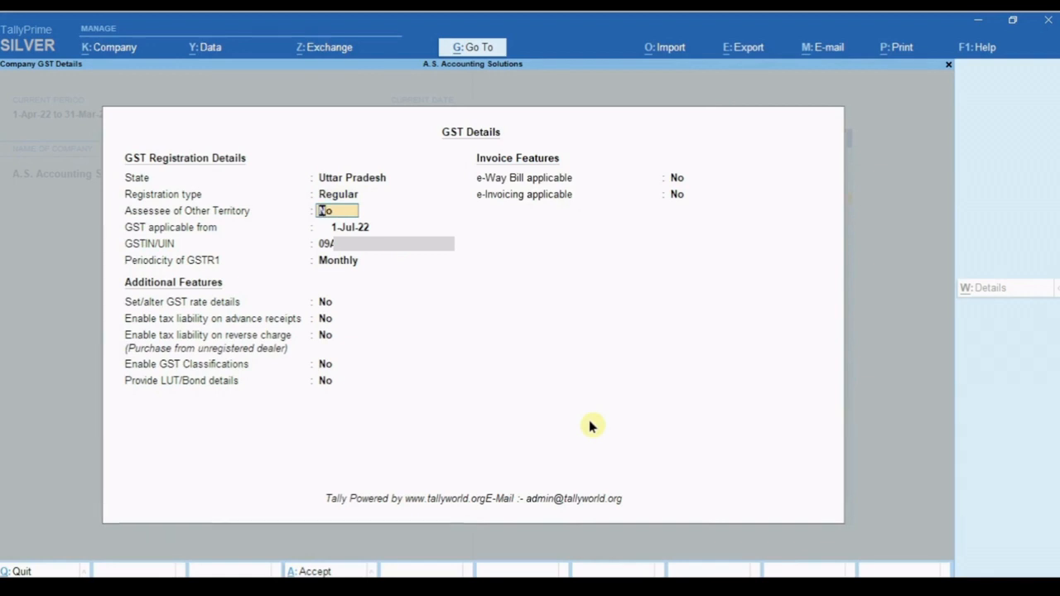
pyautogui.press('Return')
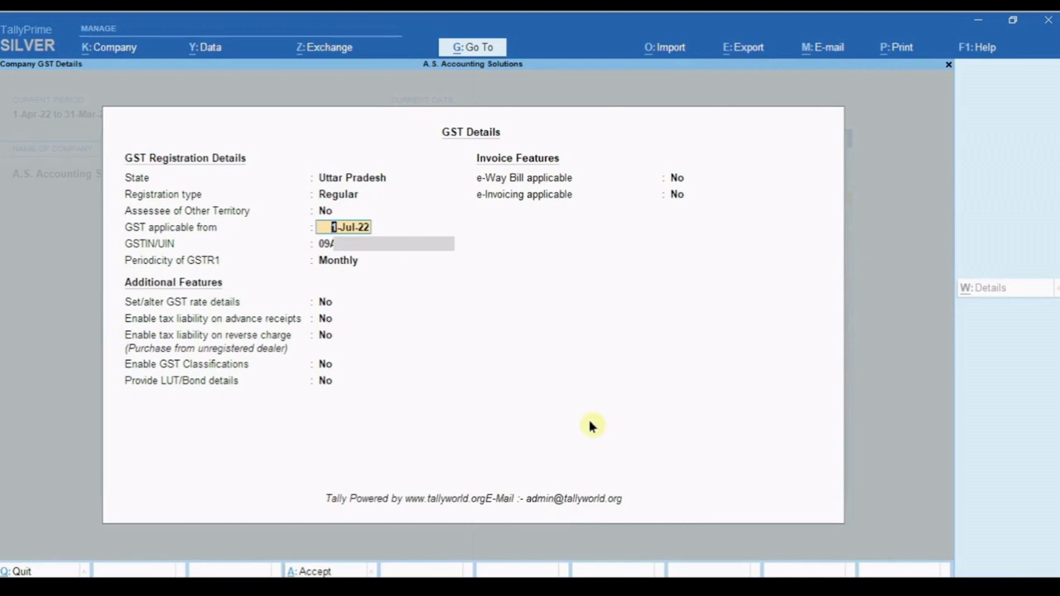
pyautogui.press('Return')
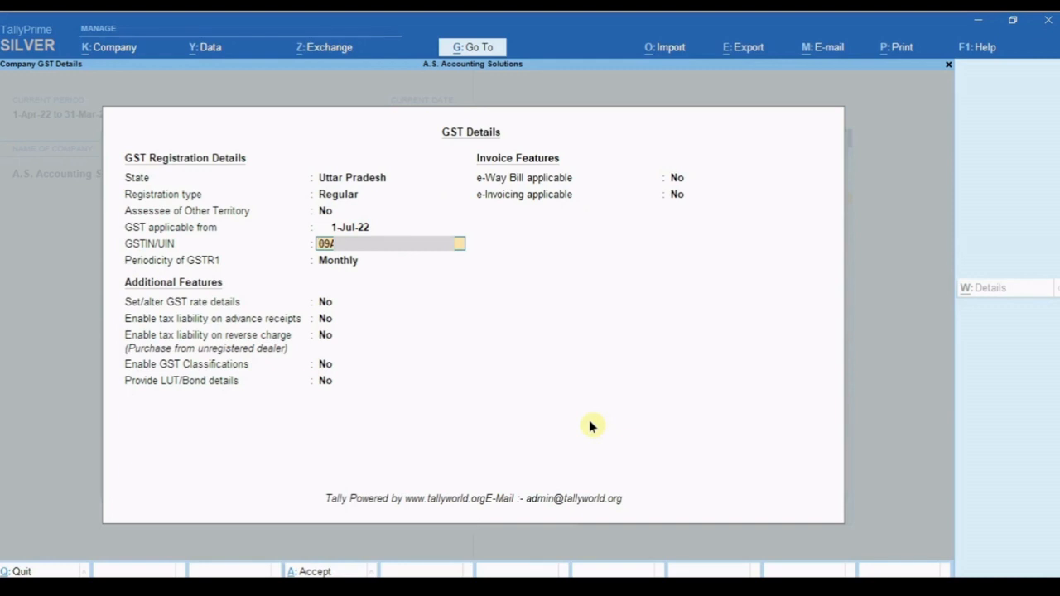
# - Accept the company's existing GSTIN and set the periodicity of GSTR1 to Monthly
pyautogui.press('Return')
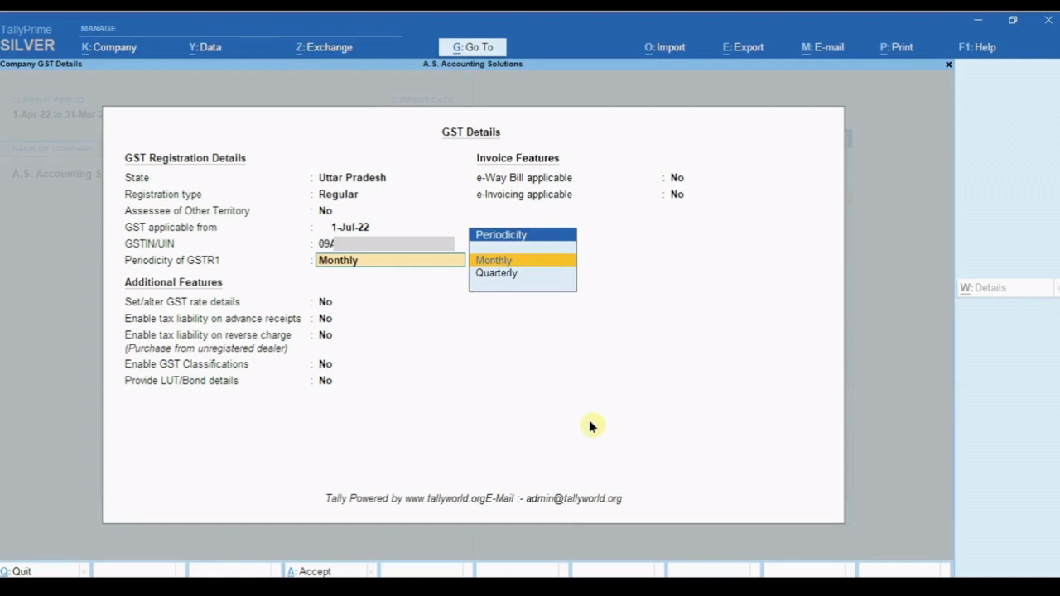
pyautogui.press('Down')
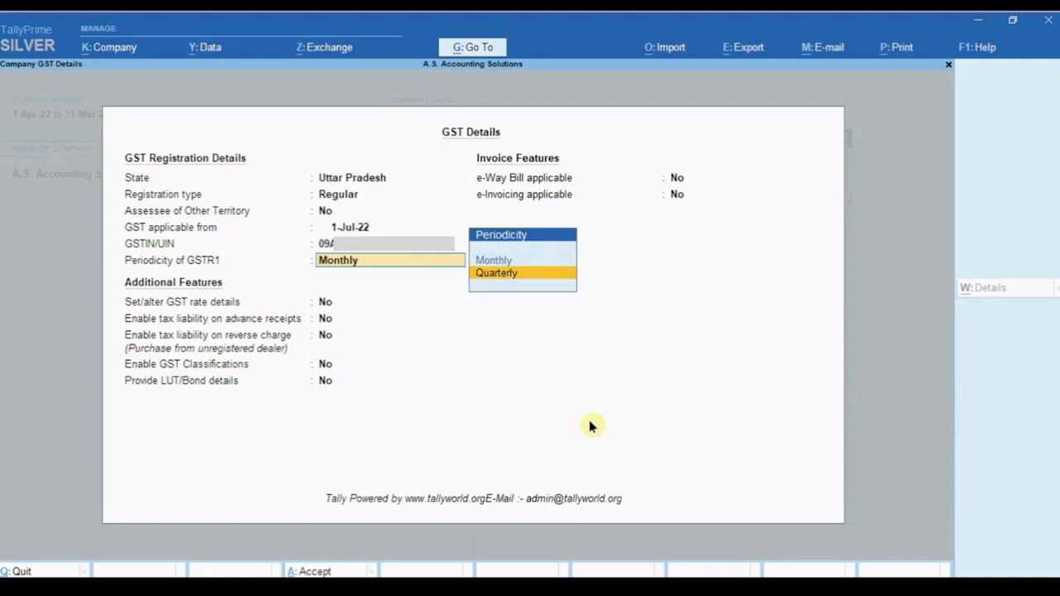
pyautogui.press('Up')
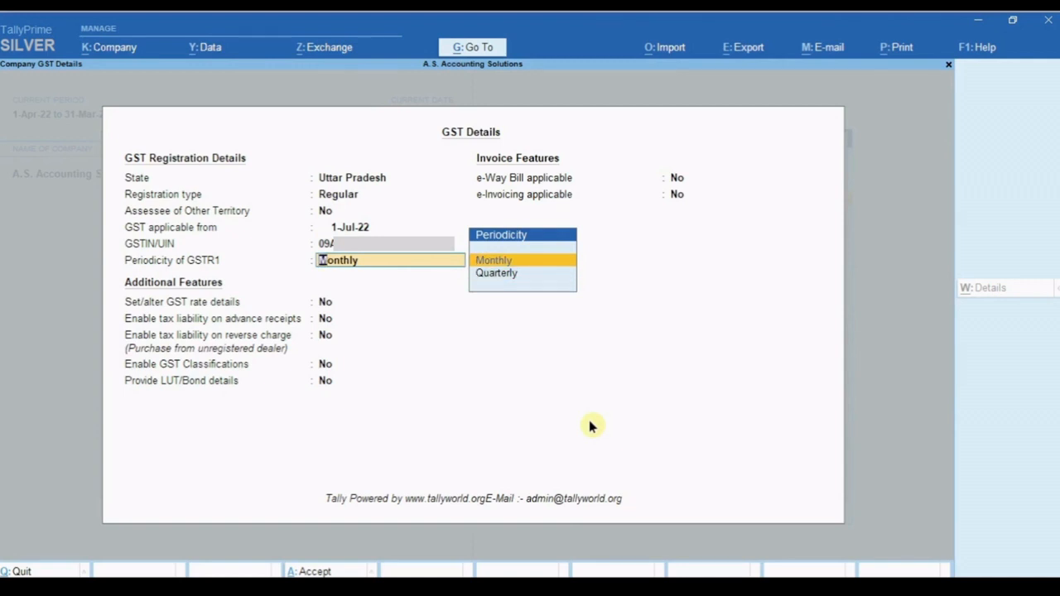
pyautogui.press('BackSpace')
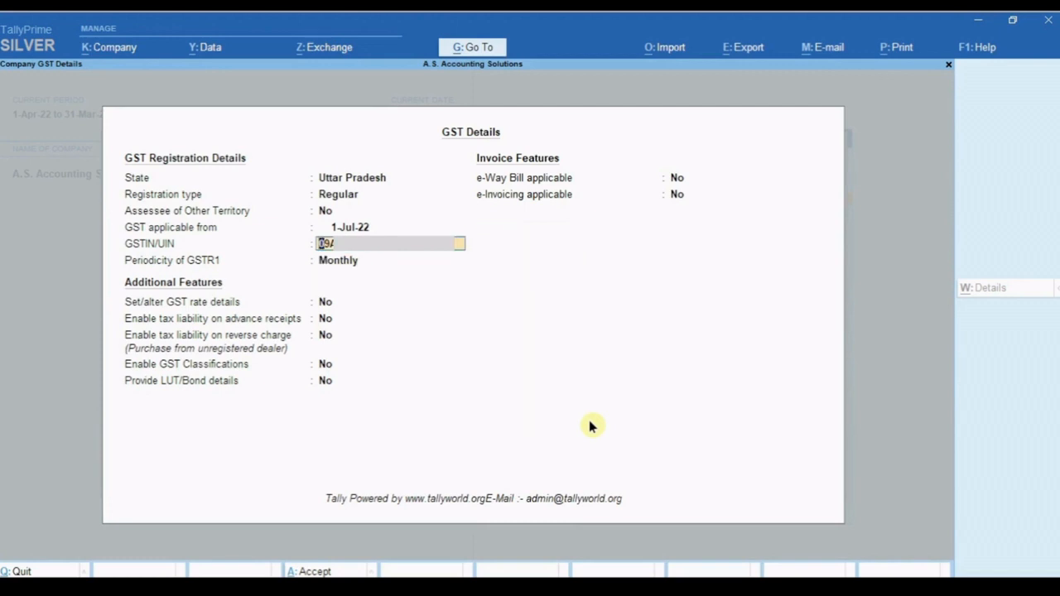
pyautogui.press('Return')
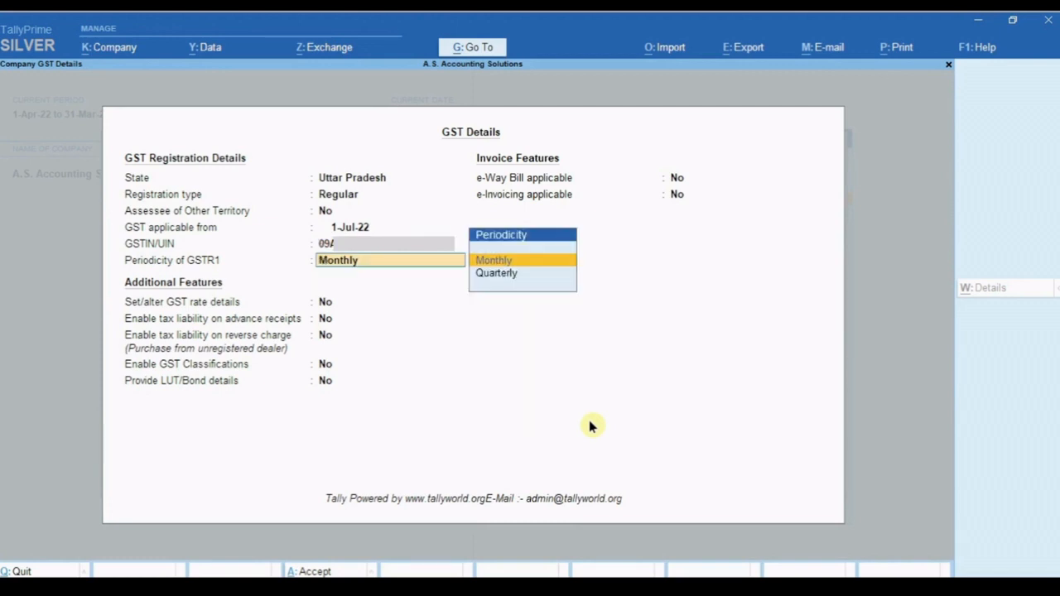
pyautogui.press('Return')
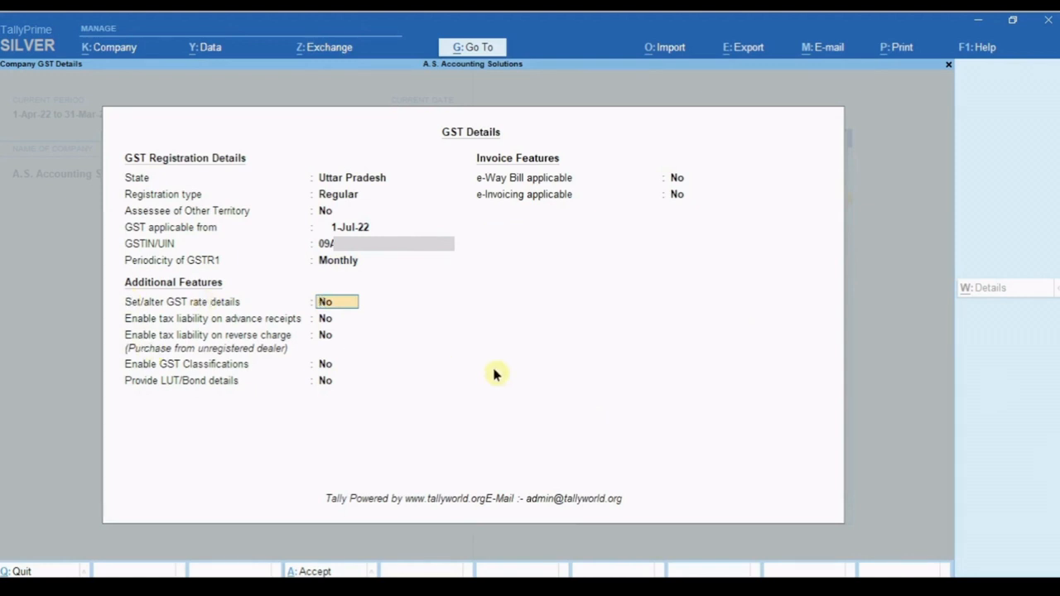
# - Accept No for all additional GST features and invoice features, and save the GST details and company features
pyautogui.press('Return')
pyautogui.press('Return')
pyautogui.press('Return')
pyautogui.press('Return')
pyautogui.press('Return')
pyautogui.press('Return')
pyautogui.press('Return')
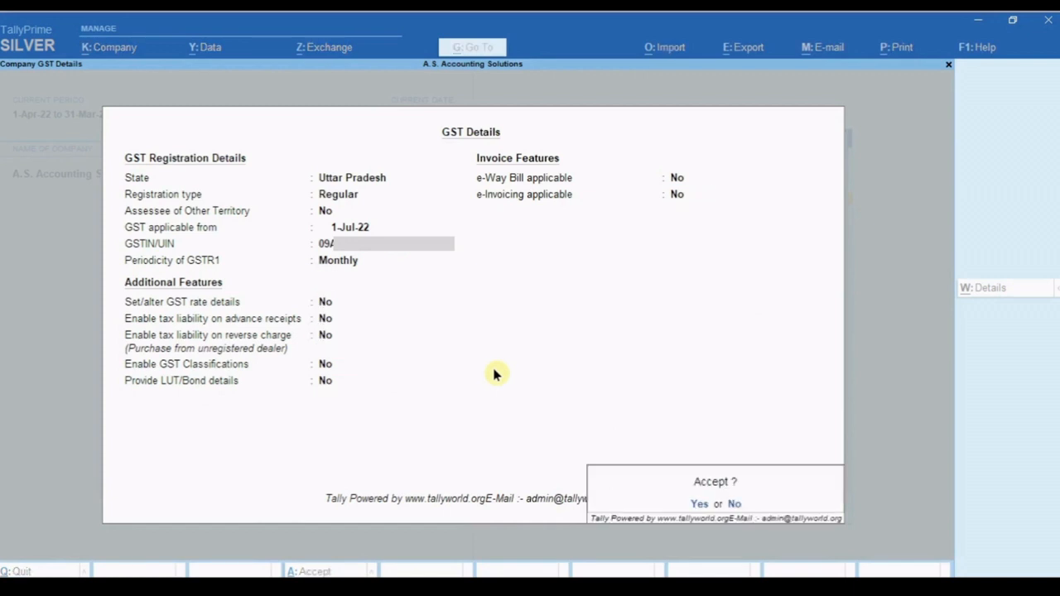
pyautogui.hotkey('ctrl', 'a')
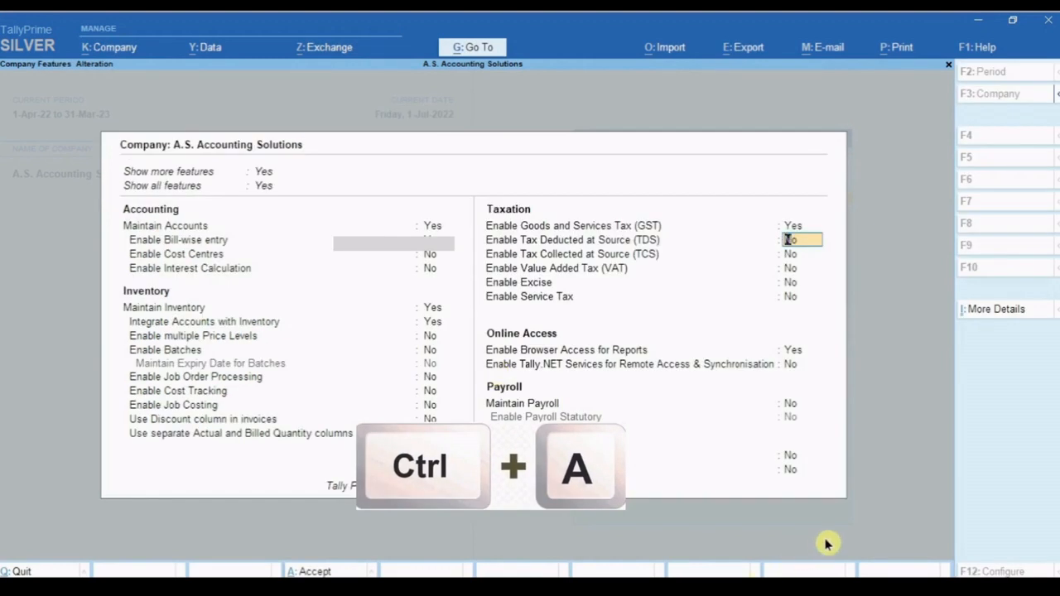
pyautogui.press('ctrl')
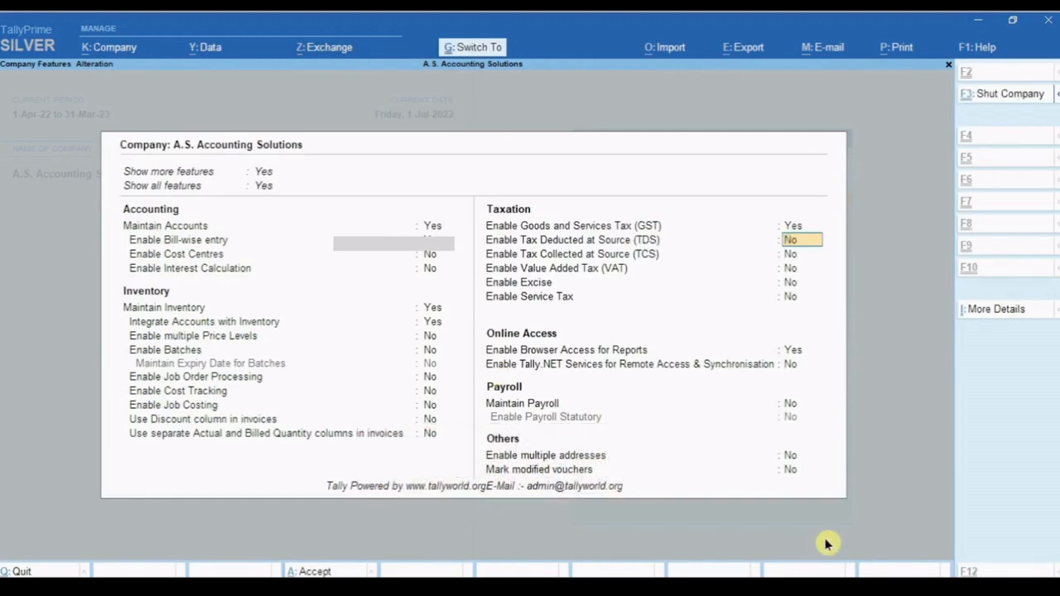
pyautogui.hotkey('ctrl', 'a')
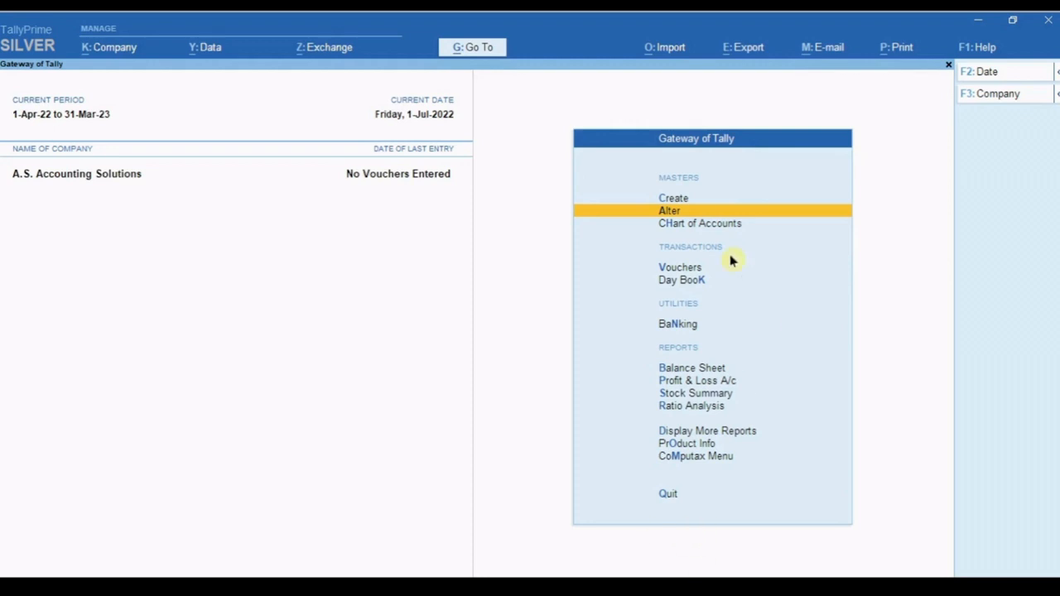
# - Open the Creditor_Delhi ledger for alteration from the accounting masters
pyautogui.click(673, 199)
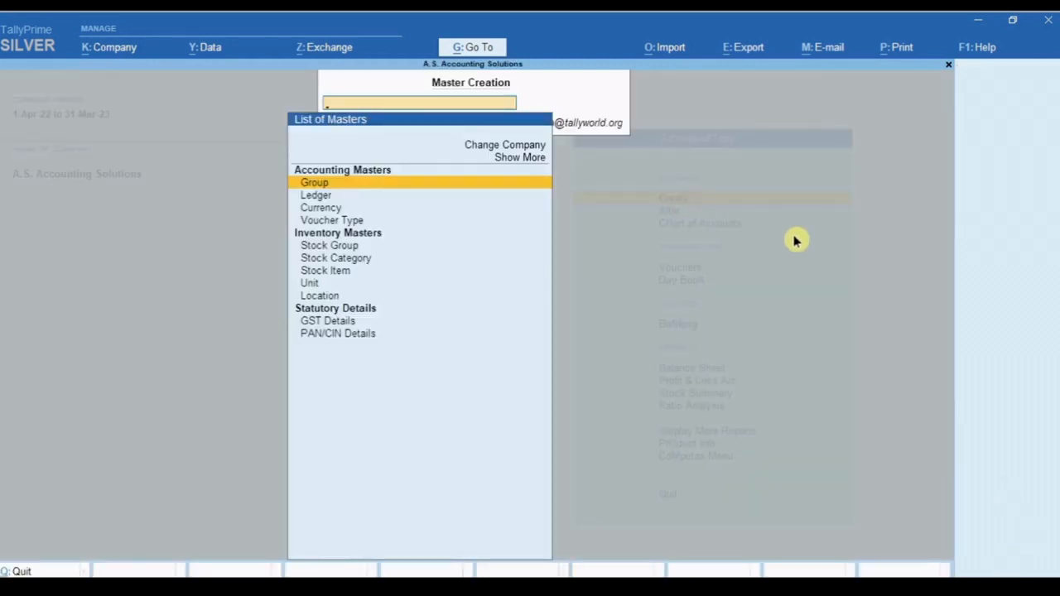
pyautogui.press('Escape')
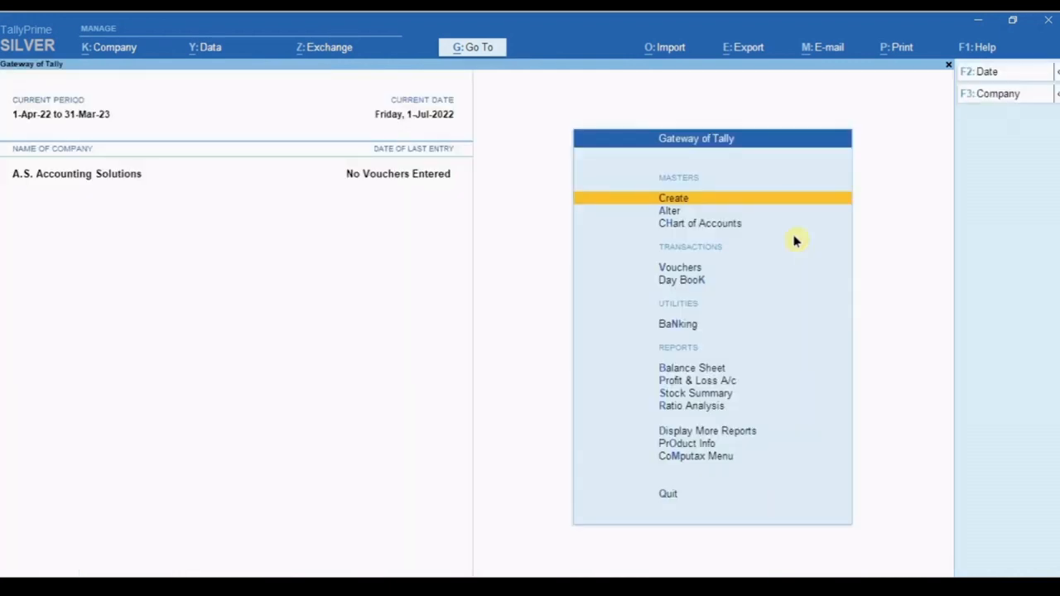
pyautogui.press('Down')
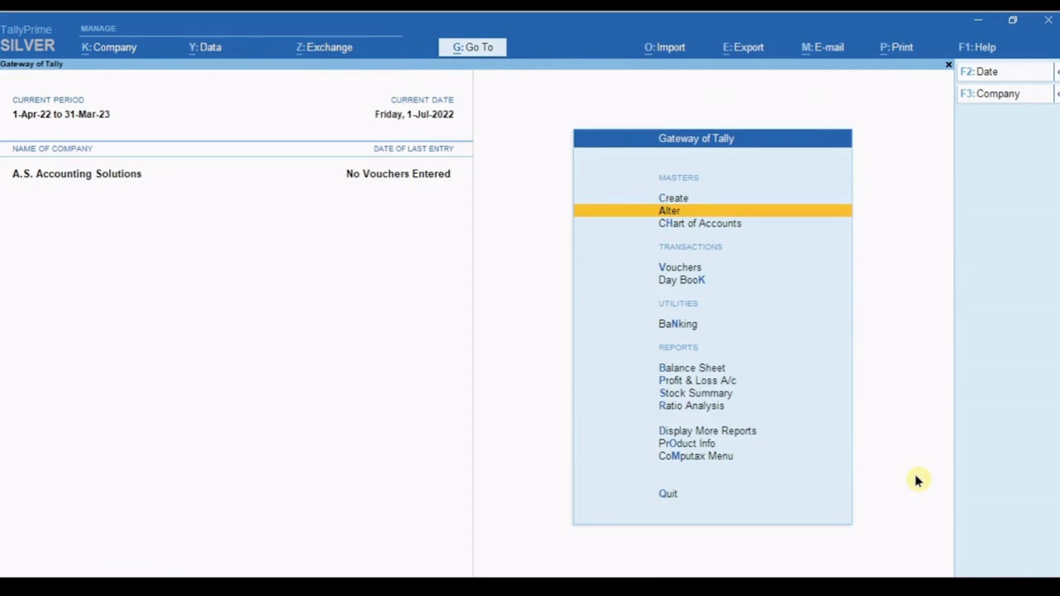
pyautogui.press('Return')
pyautogui.press('Down')
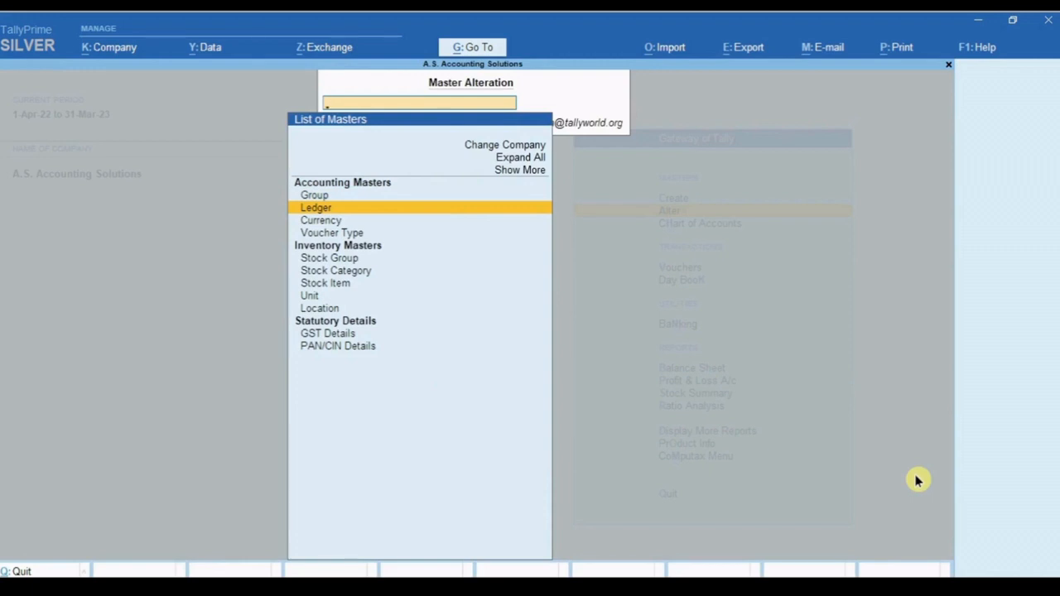
pyautogui.press('Return')
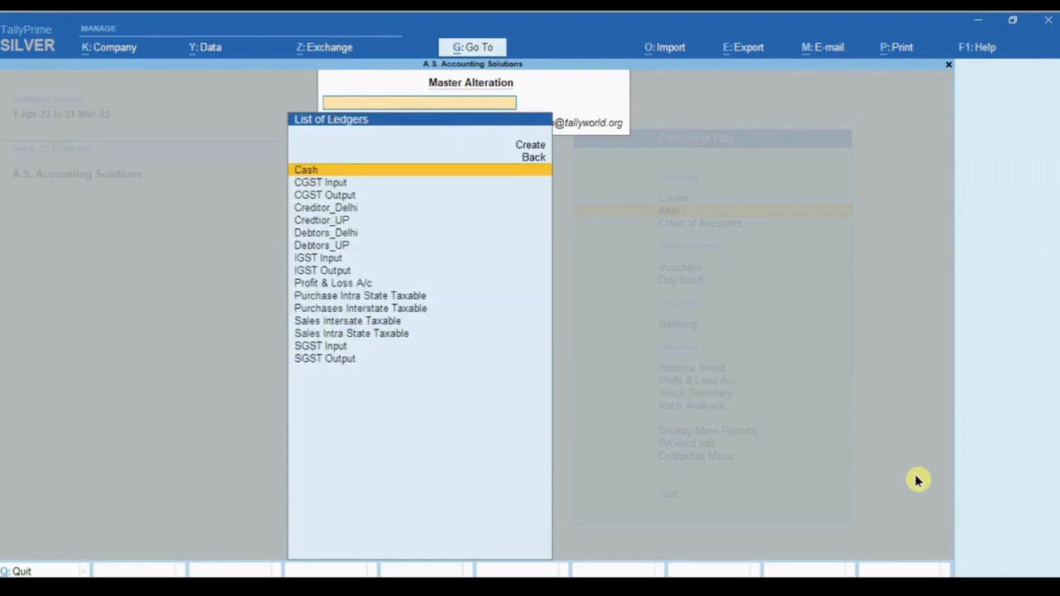
pyautogui.press('Down')
pyautogui.press('Down')
pyautogui.press('Down')
pyautogui.press('Down')
pyautogui.press('Up')
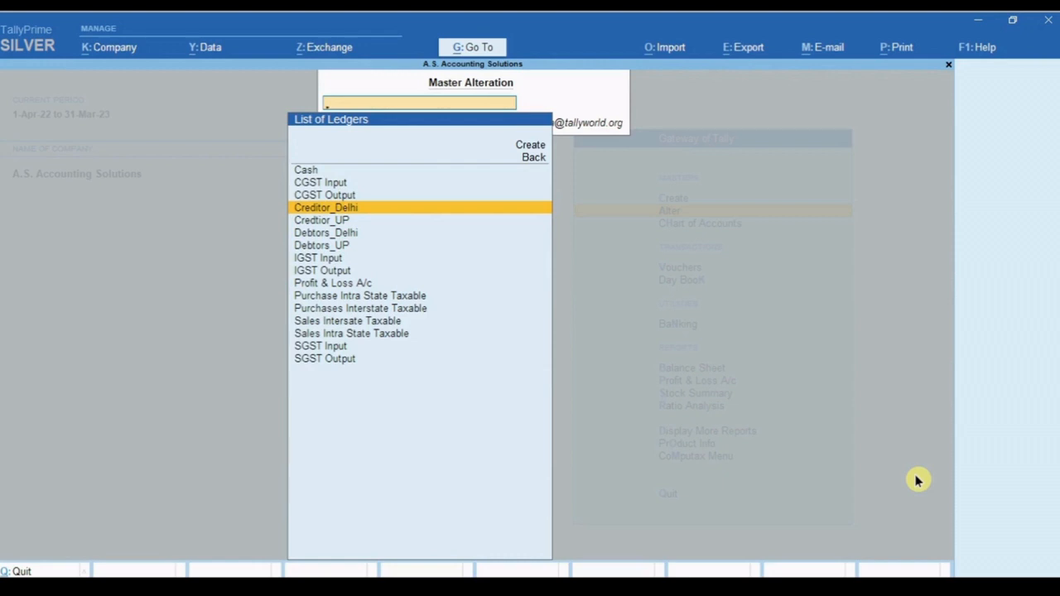
pyautogui.press('Return')
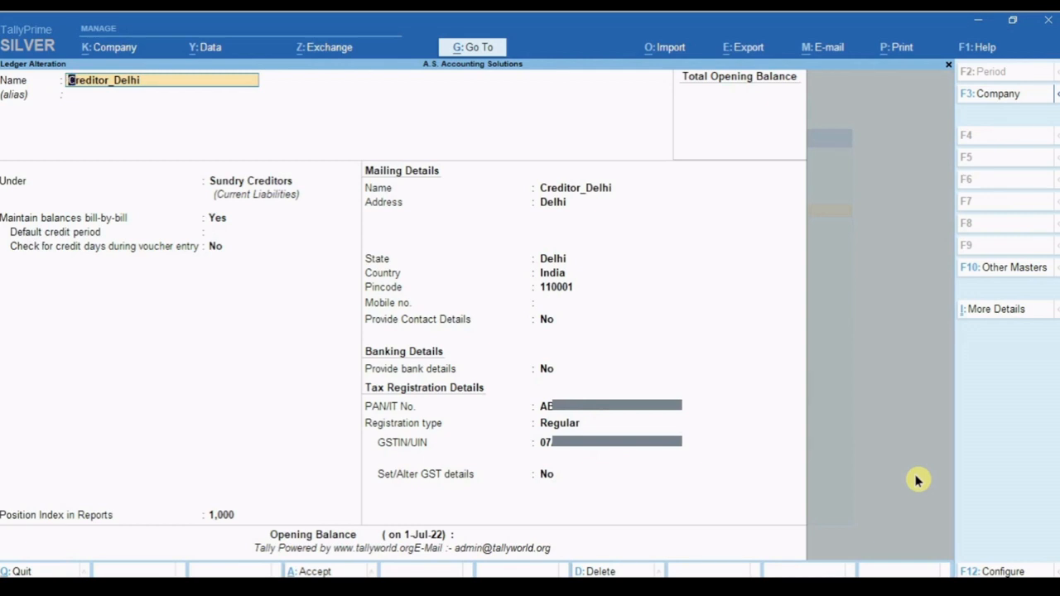
# - Review the Creditor_Delhi ledger's parent group, bill-by-bill balance setting and credit period options
pyautogui.press('Return')
pyautogui.press('Return')
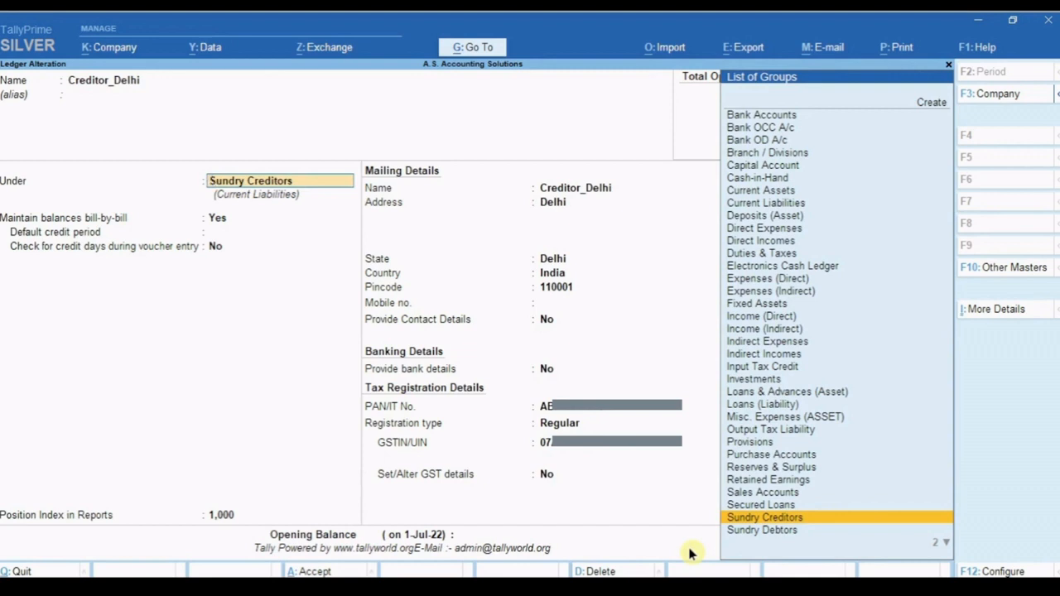
pyautogui.press('Return')
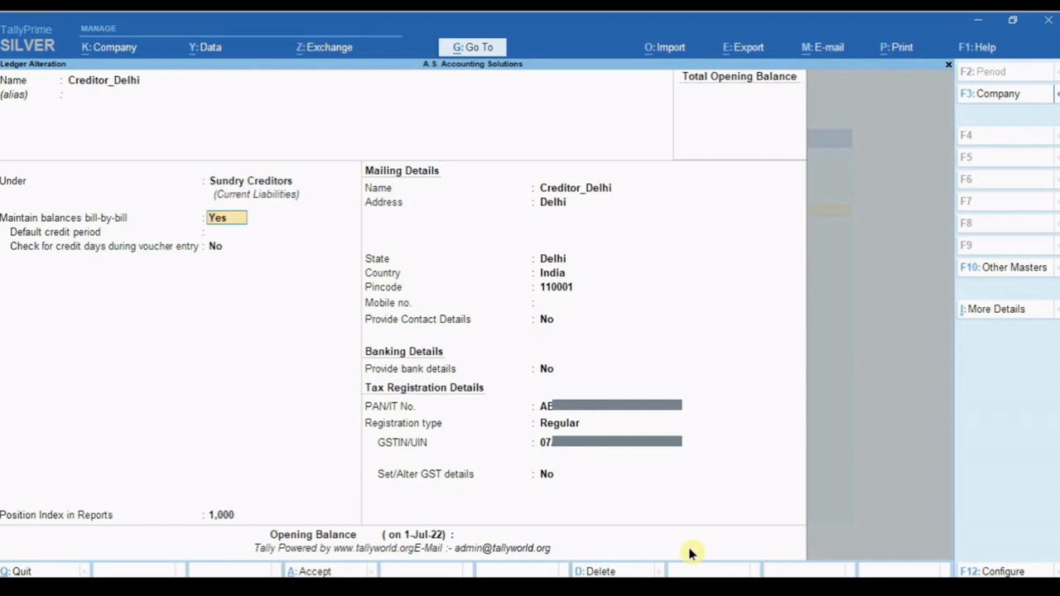
pyautogui.press('Return')
pyautogui.press('Return')
pyautogui.press('Return')
pyautogui.press('Return')
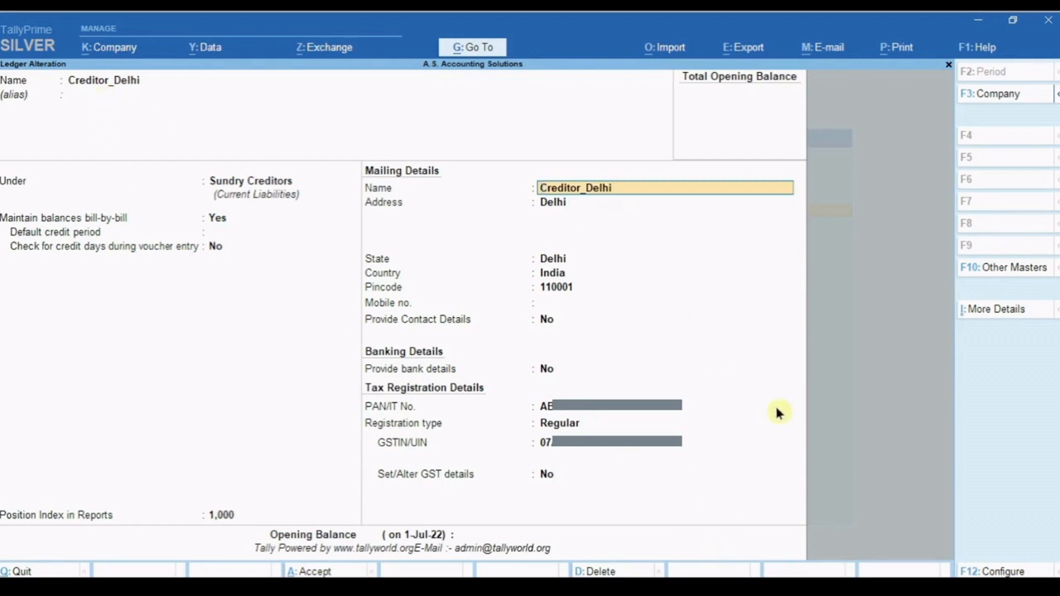
# - Review the Creditor_Delhi ledger's mailing details, including address, state, pincode and mobile number, and its contact and bank details options
pyautogui.press('Return')
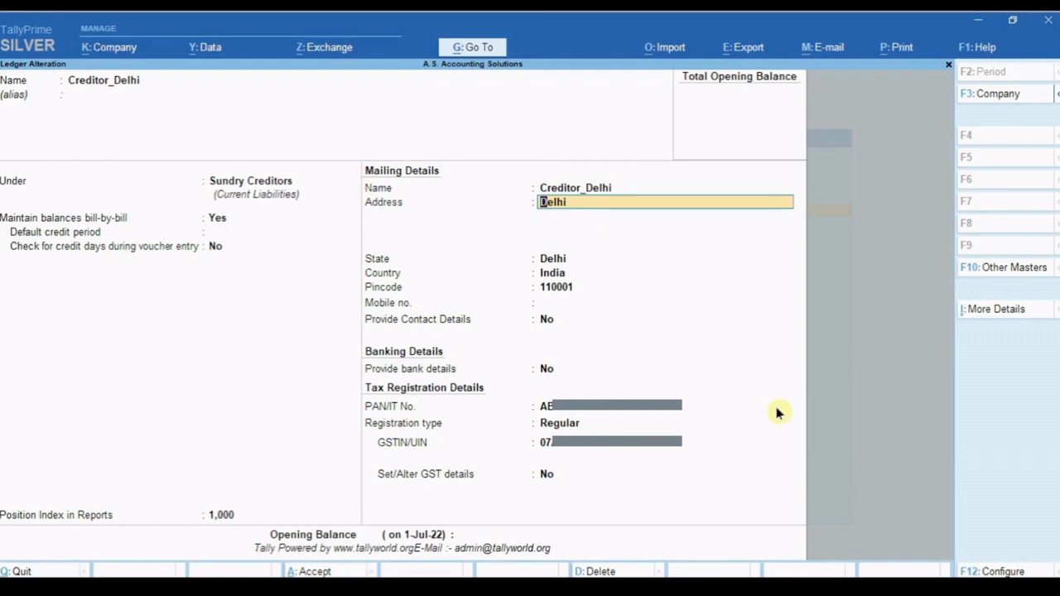
pyautogui.press('Return')
pyautogui.press('Return')
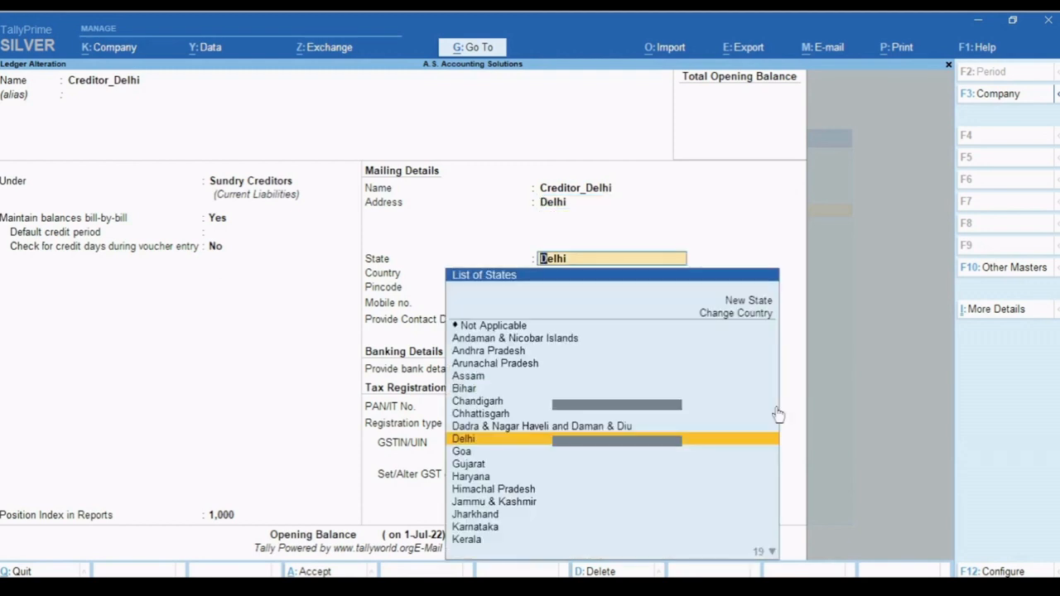
pyautogui.press('Return')
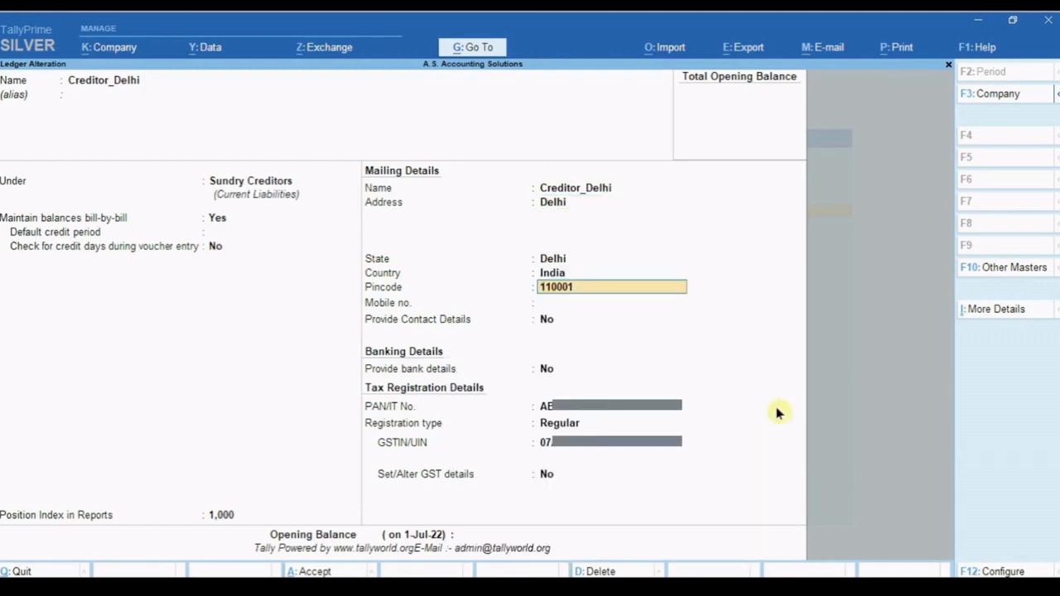
pyautogui.press('Return')
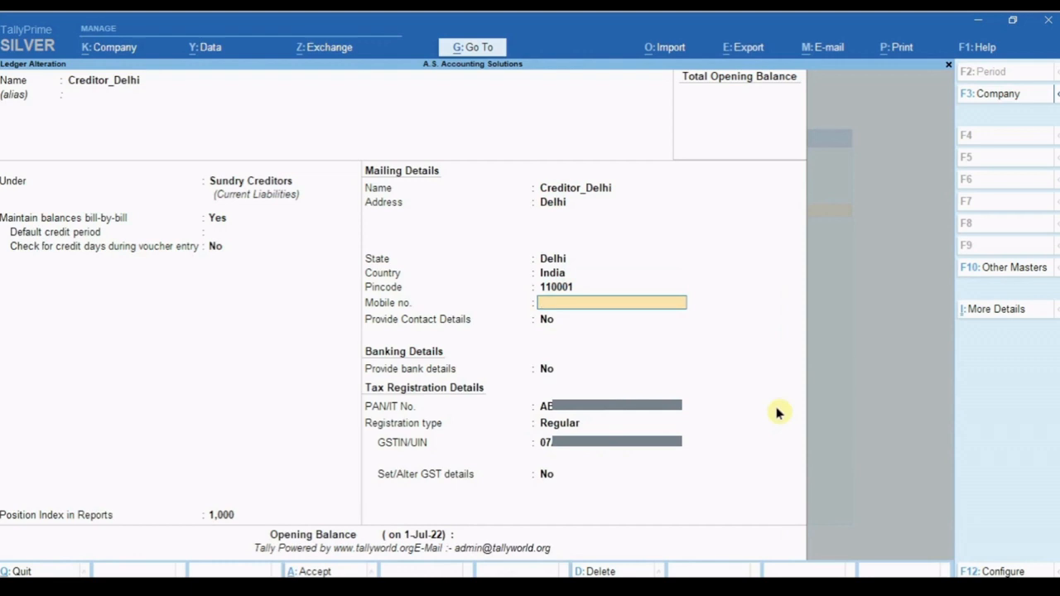
pyautogui.press('Return')
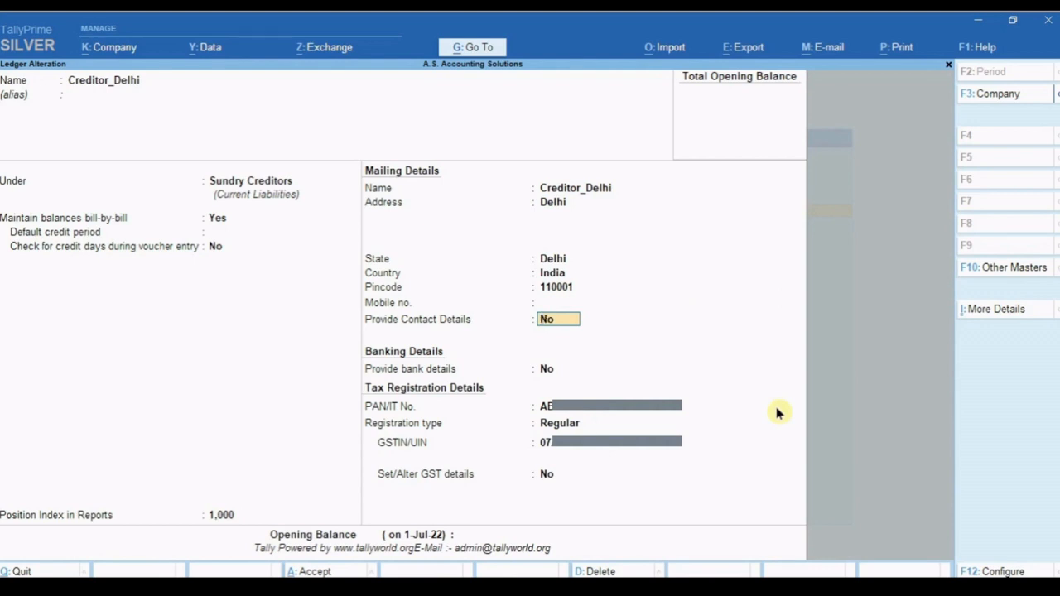
pyautogui.press('Return')
pyautogui.press('Return')
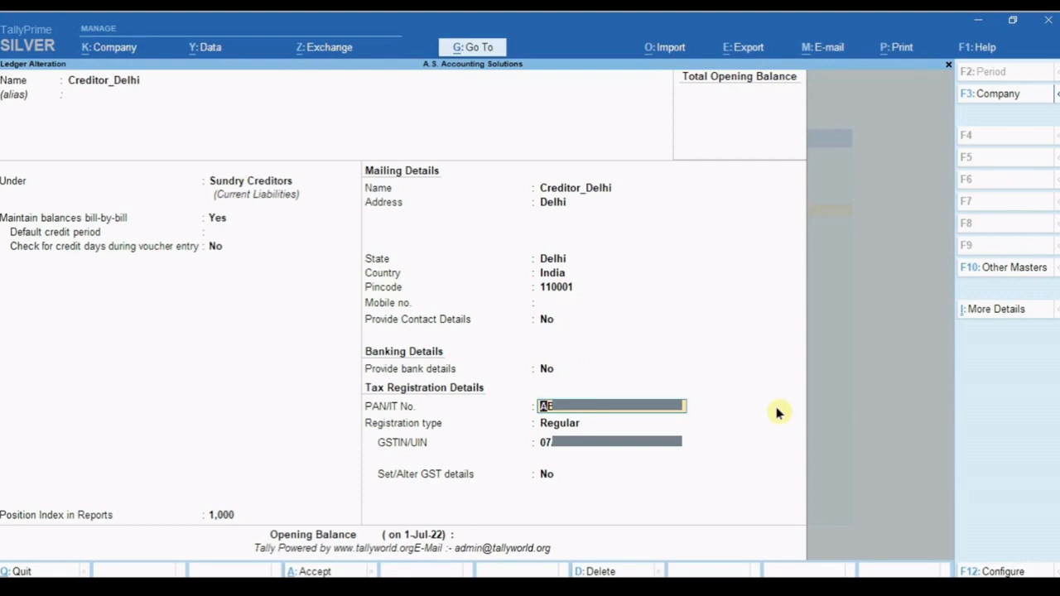
# - Check the Creditor_Delhi ledger's PAN, registration type and GSTIN, and save the ledger with its existing values
pyautogui.press('Return')
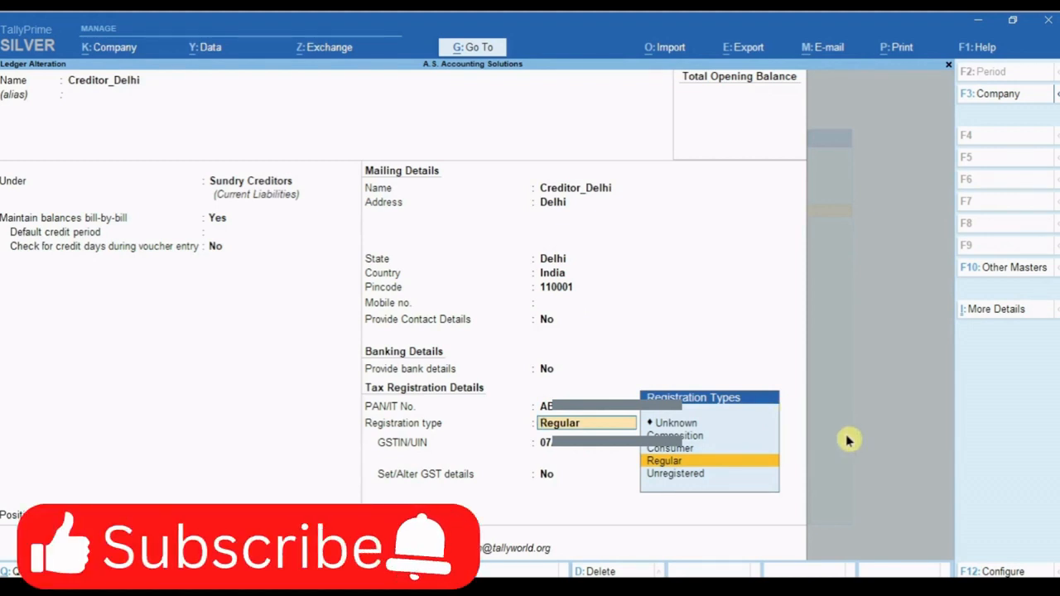
pyautogui.press('Return')
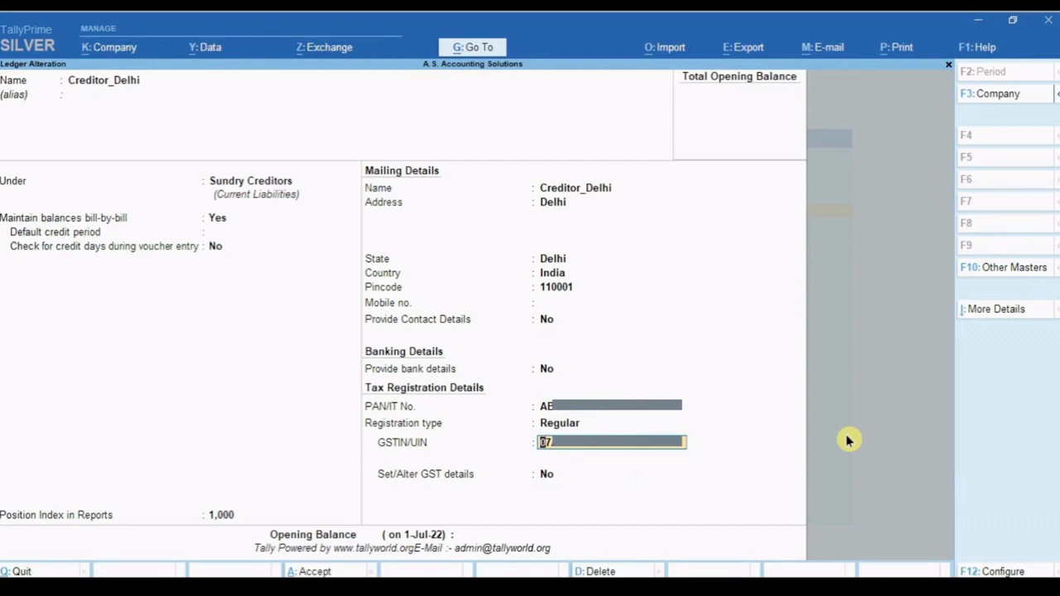
pyautogui.press('Return')
pyautogui.press('Return')
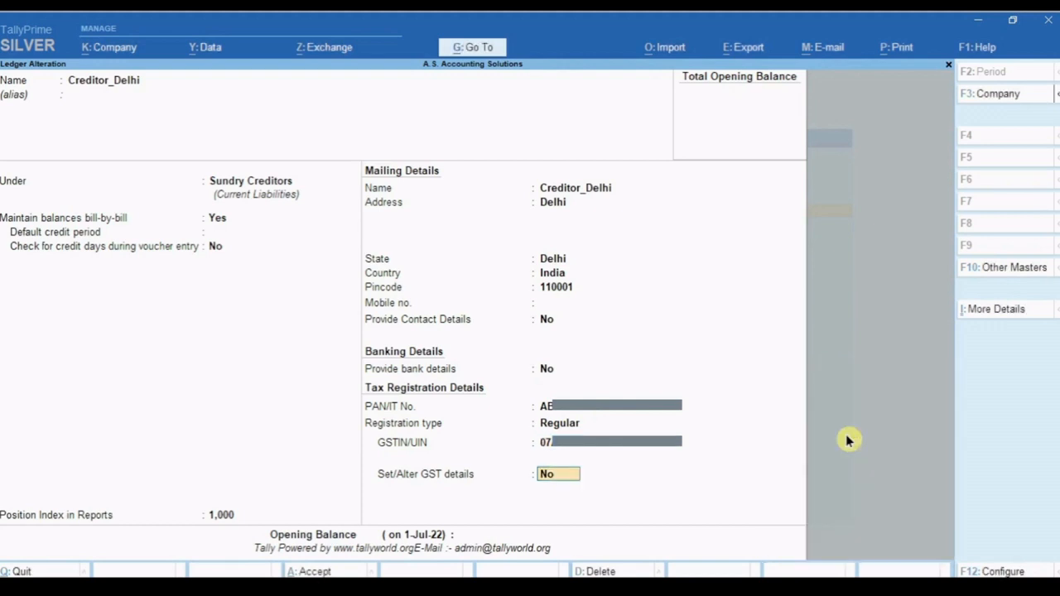
pyautogui.press('Return')
pyautogui.hotkey('ctrl', 'a')
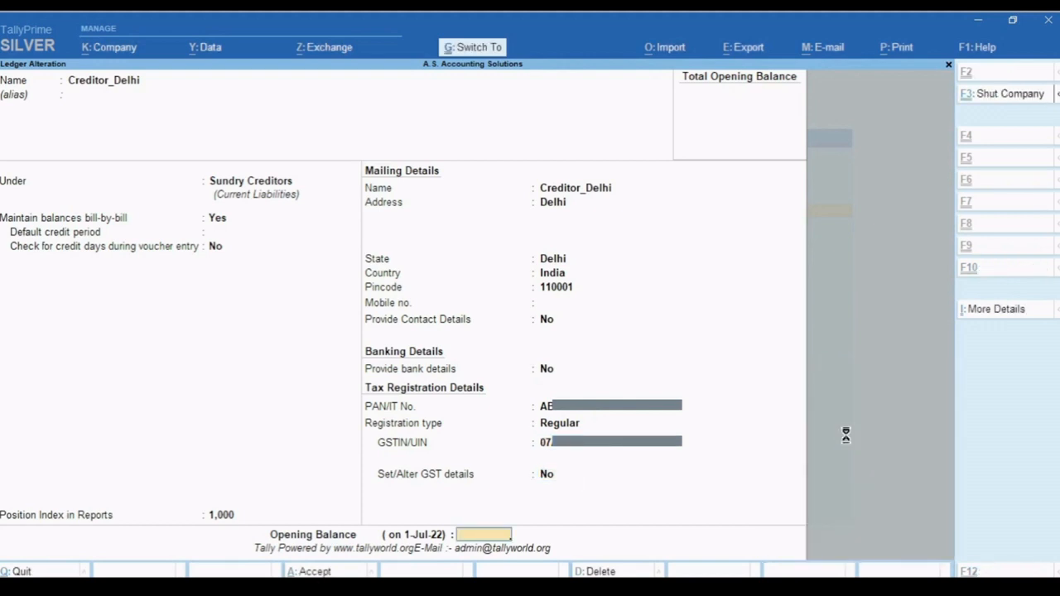
# - Open the Credtior_UP ledger for alteration and review its parent group, bill-by-bill balance setting and credit period options
pyautogui.press('Down')
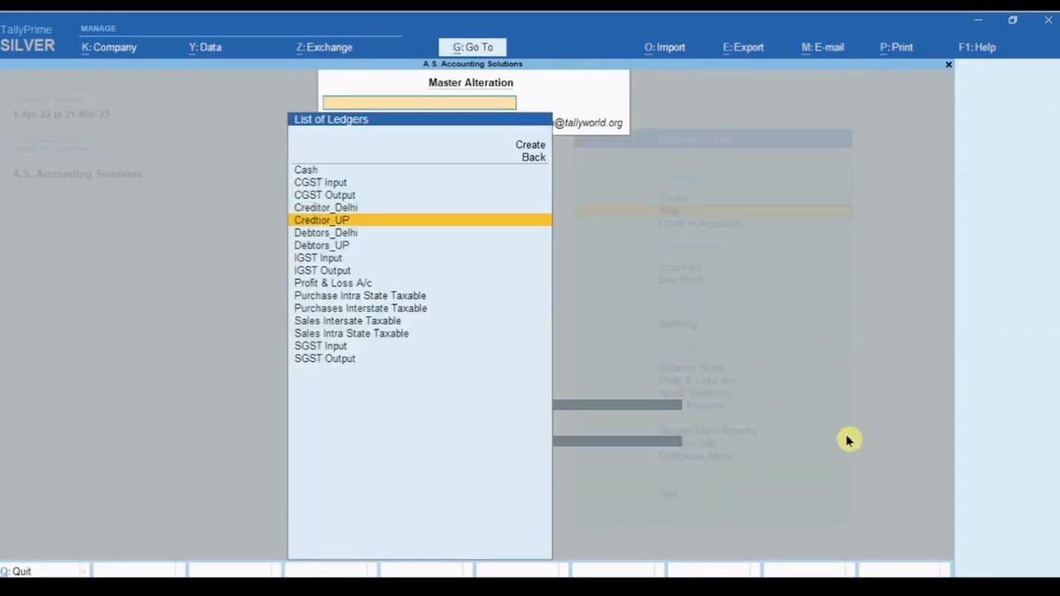
pyautogui.press('Return')
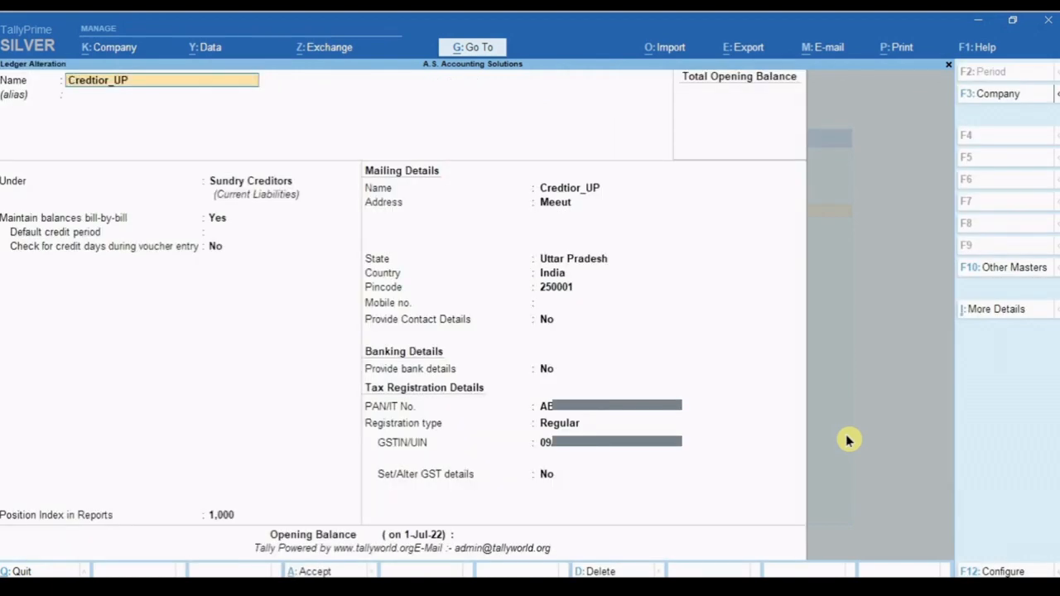
pyautogui.press('Return')
pyautogui.press('Return')
pyautogui.press('Return')
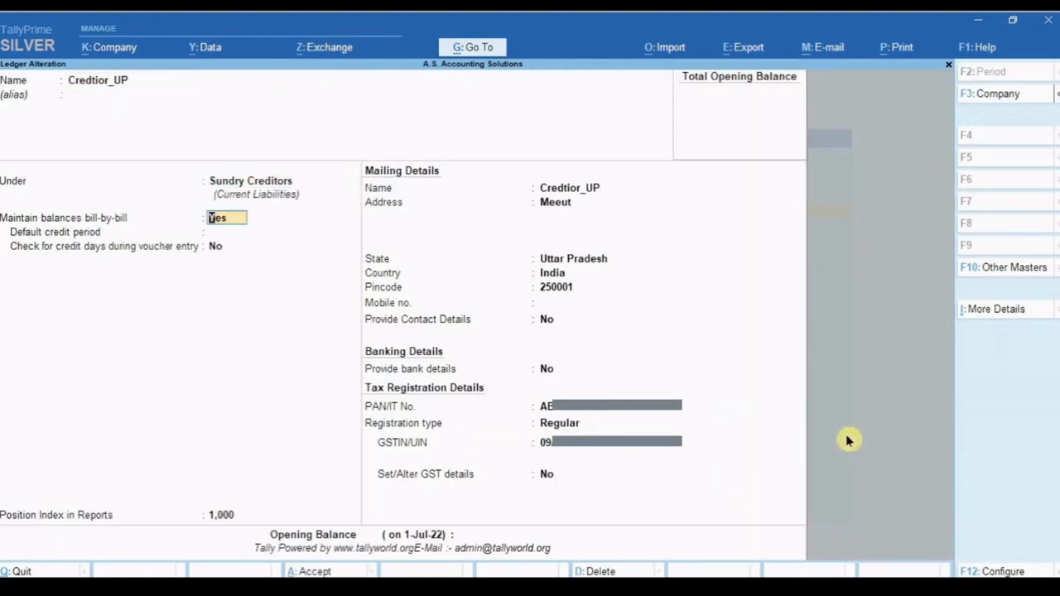
pyautogui.press('Return')
pyautogui.press('Return')
pyautogui.press('Return')
pyautogui.press('Return')
pyautogui.press('Return')
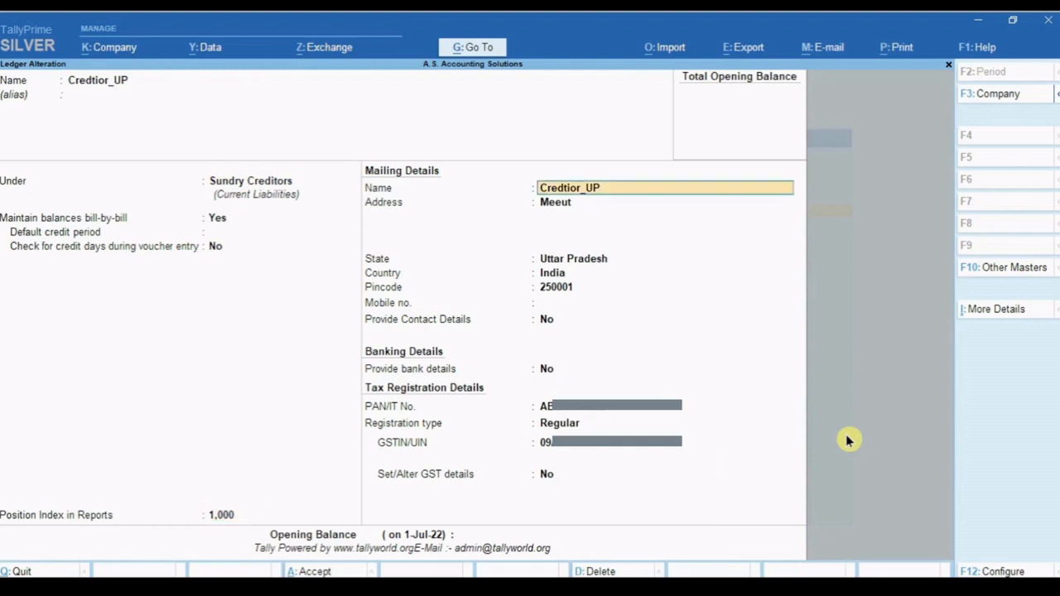
# - Review the Credtior_UP ledger's mailing details, including its address, state, pincode and mobile number
pyautogui.press('Return')
pyautogui.press('Return')
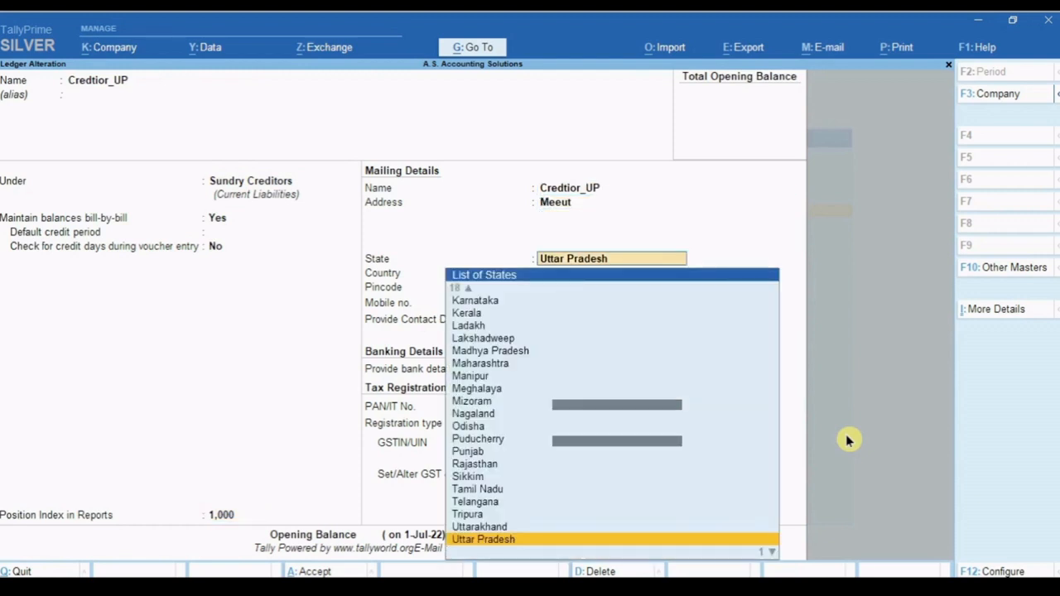
pyautogui.press('Return')
pyautogui.press('Return')
pyautogui.press('Return')
pyautogui.press('Return')
pyautogui.press('Return')
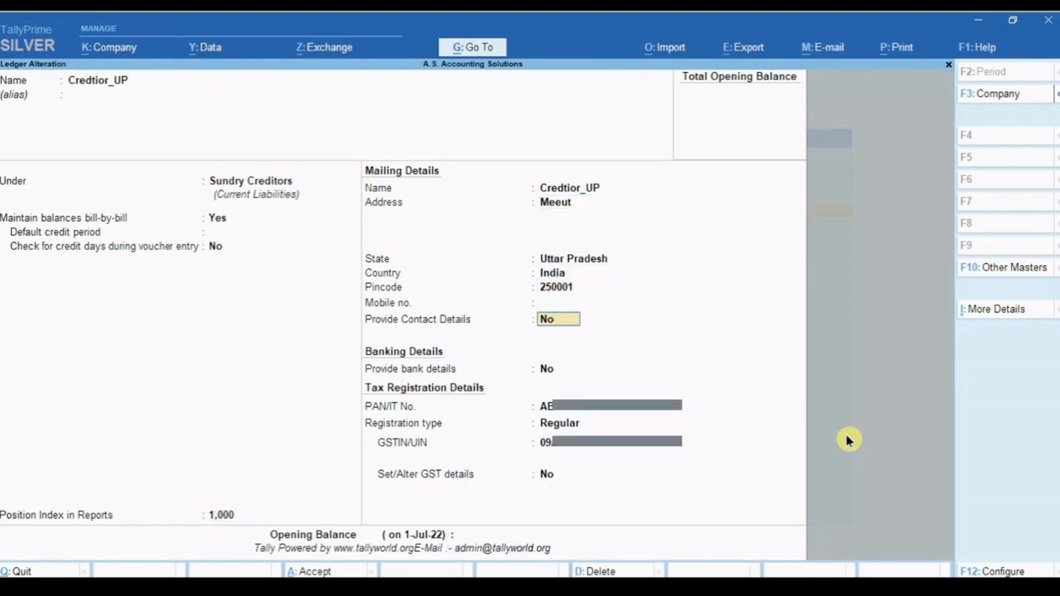
# - Check the Credtior_UP ledger's registration type and GSTIN, and save the ledger with its existing values
pyautogui.press('Return')
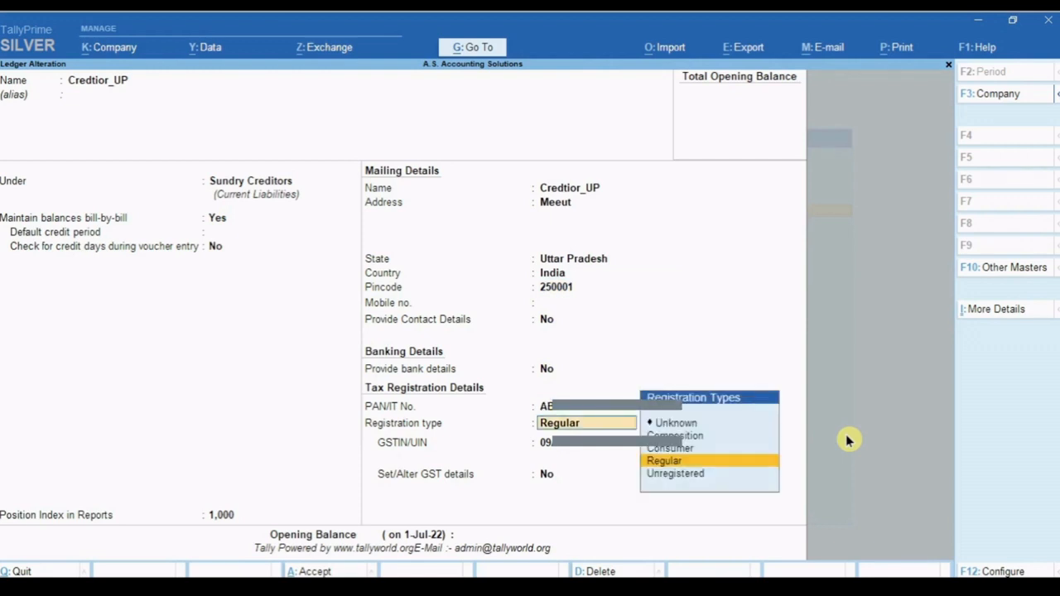
pyautogui.press('Return')
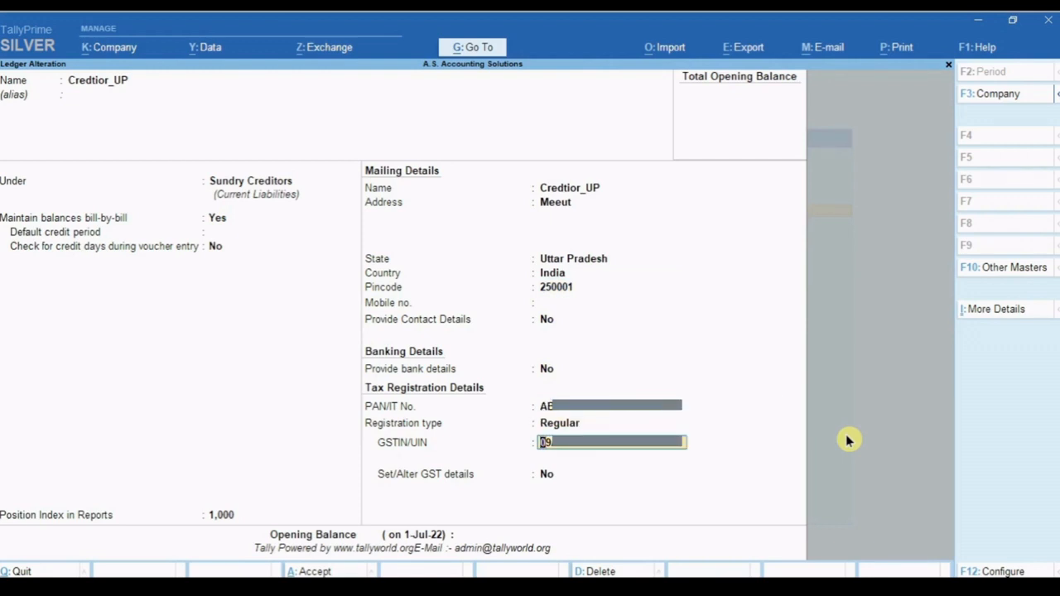
pyautogui.hotkey('ctrl', 'a')
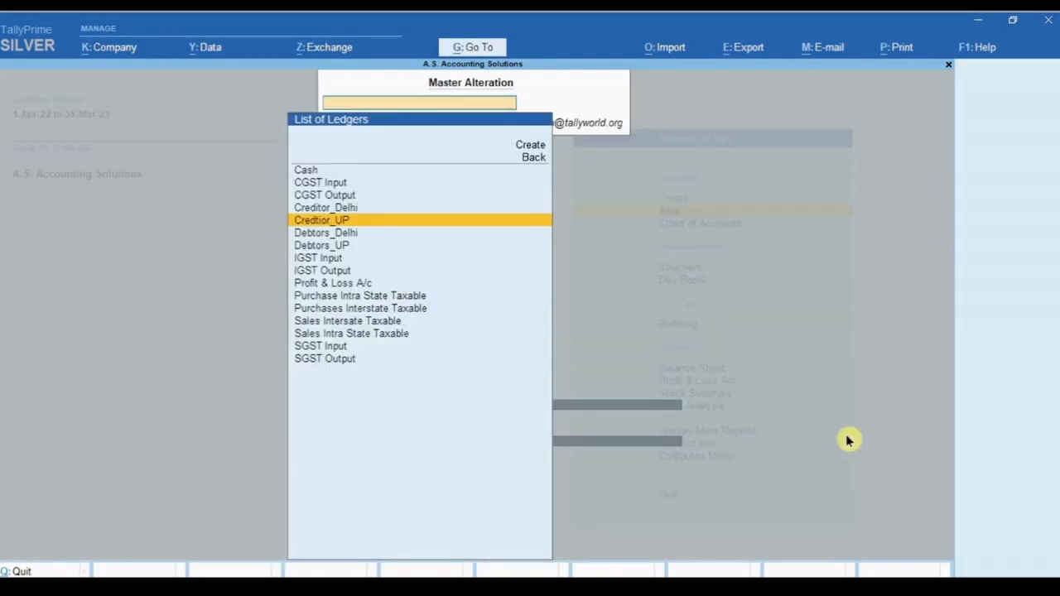
# - Open the Debtors_Delhi ledger for alteration and review its parent group, bill-by-bill balance setting and credit period options
pyautogui.press('Down')
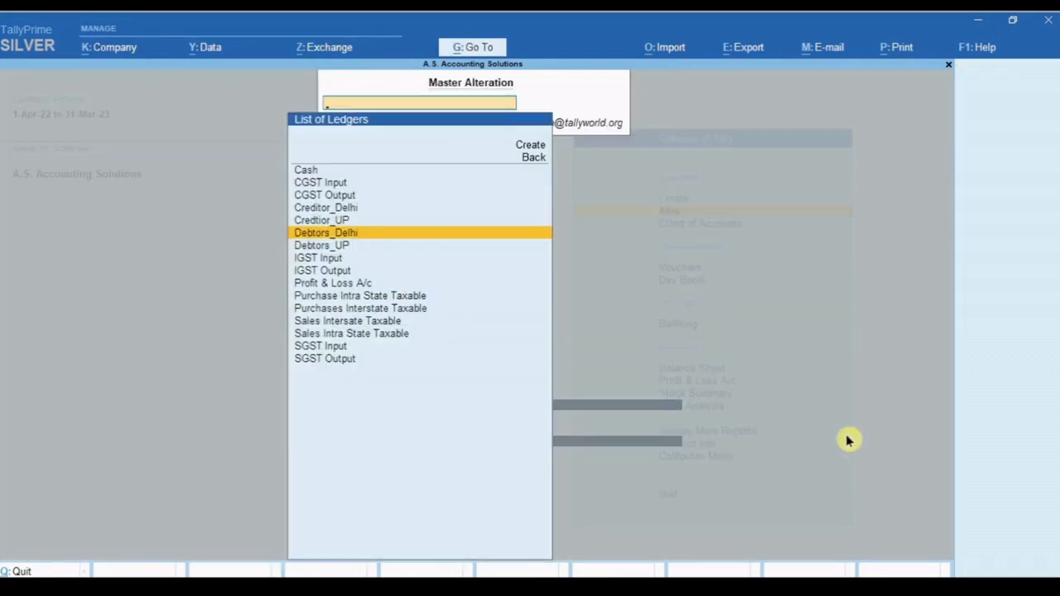
pyautogui.press('Return')
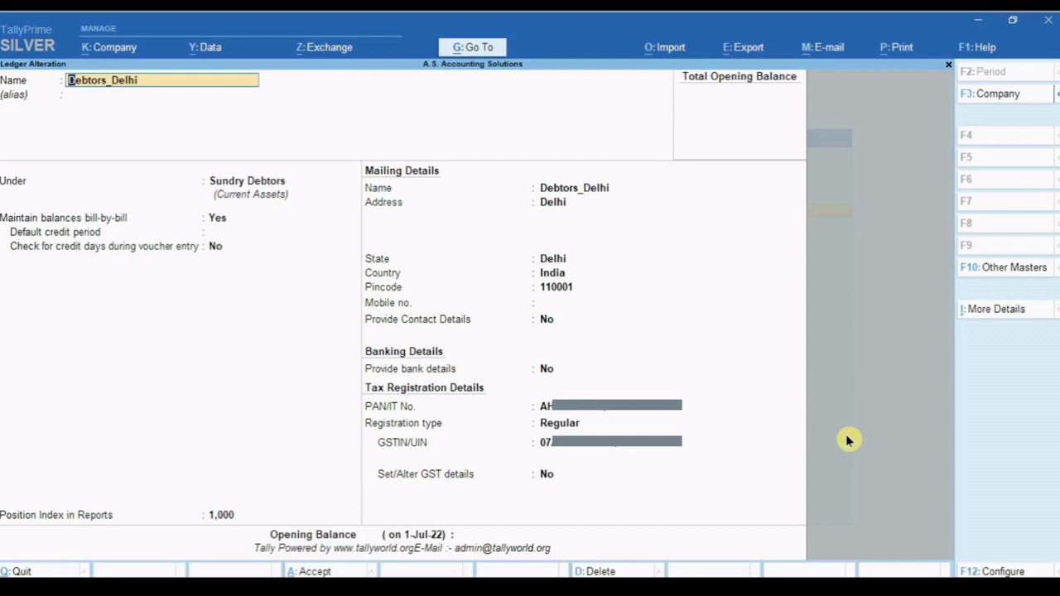
pyautogui.press('Return')
pyautogui.press('Return')
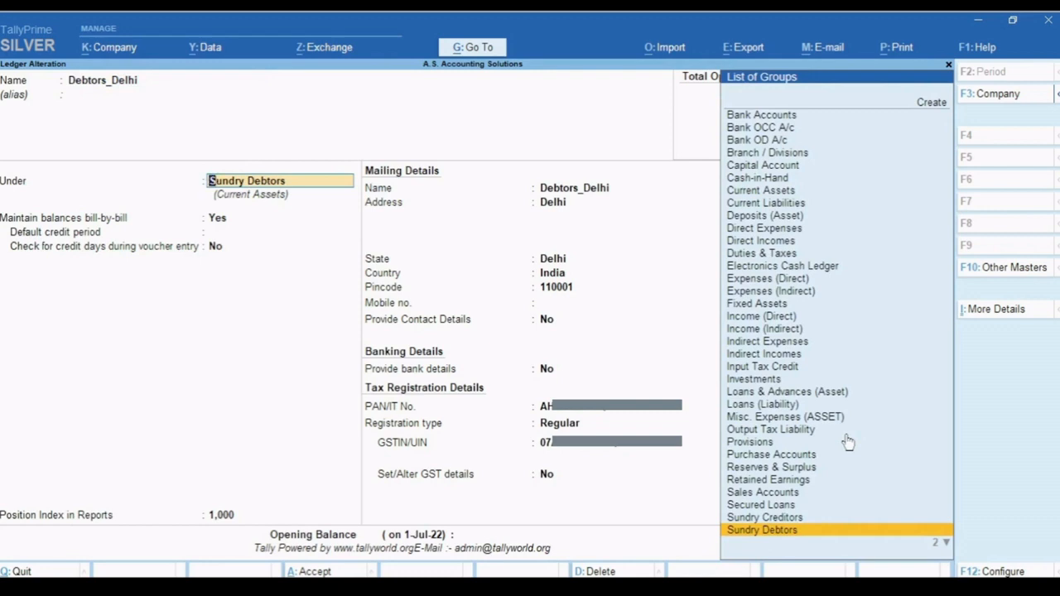
pyautogui.press('Return')
pyautogui.press('Return')
pyautogui.press('Return')
pyautogui.press('Return')
pyautogui.press('Return')
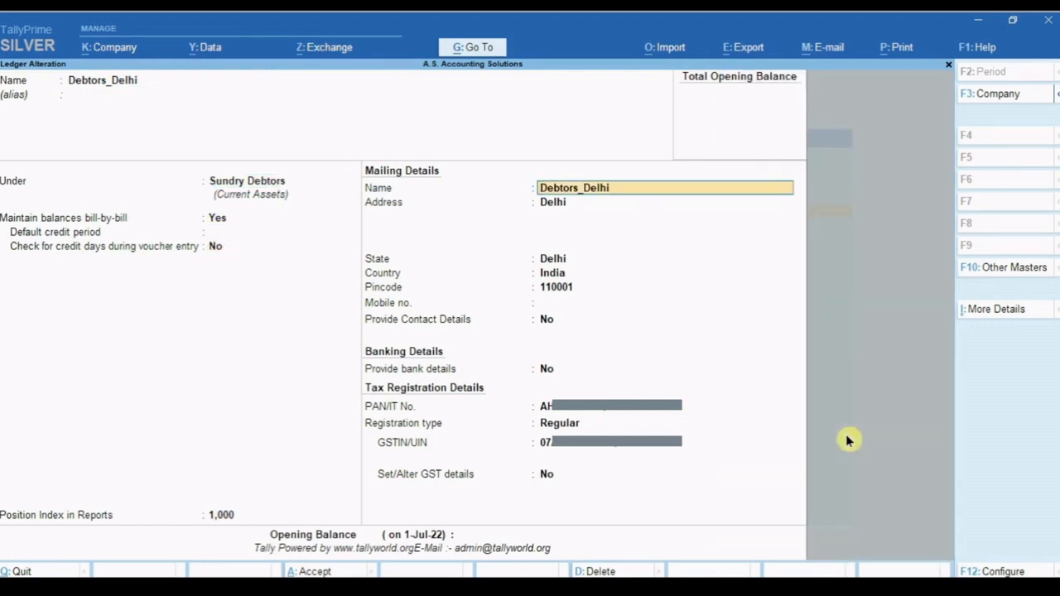
# - Review the Debtors_Delhi ledger's mailing details, including address, state and pincode, and its contact and bank details options
pyautogui.press('Return')
pyautogui.press('Return')
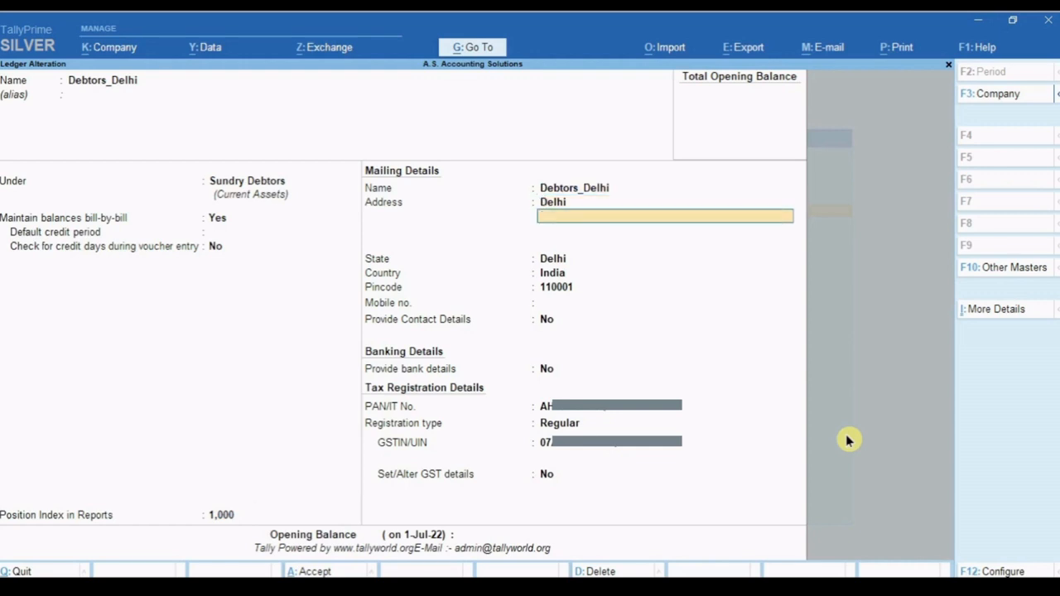
pyautogui.press('Return')
pyautogui.press('Return')
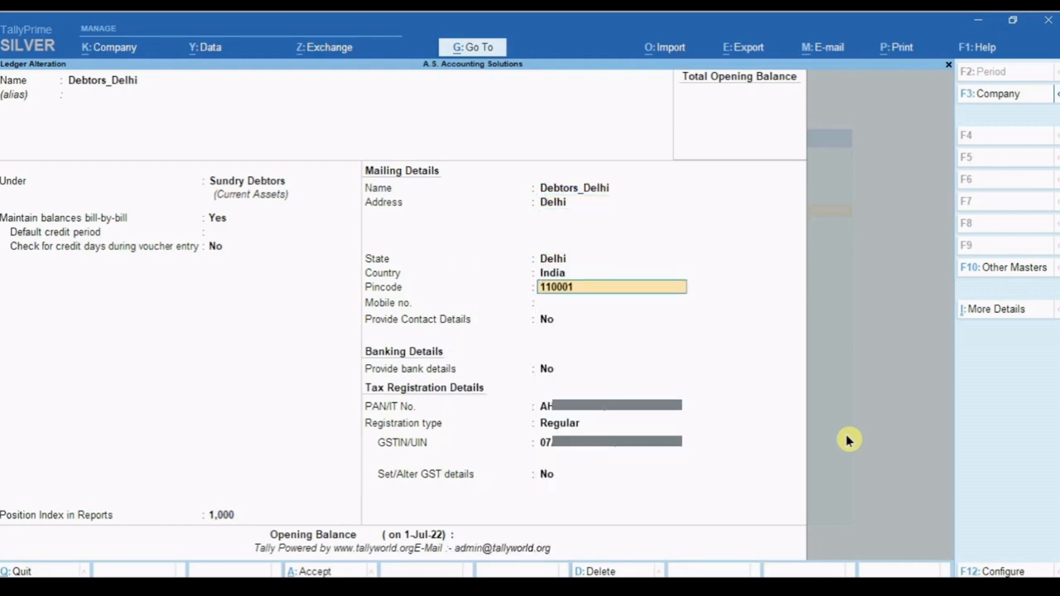
pyautogui.press('Return')
pyautogui.press('Return')
pyautogui.press('Return')
pyautogui.press('Return')
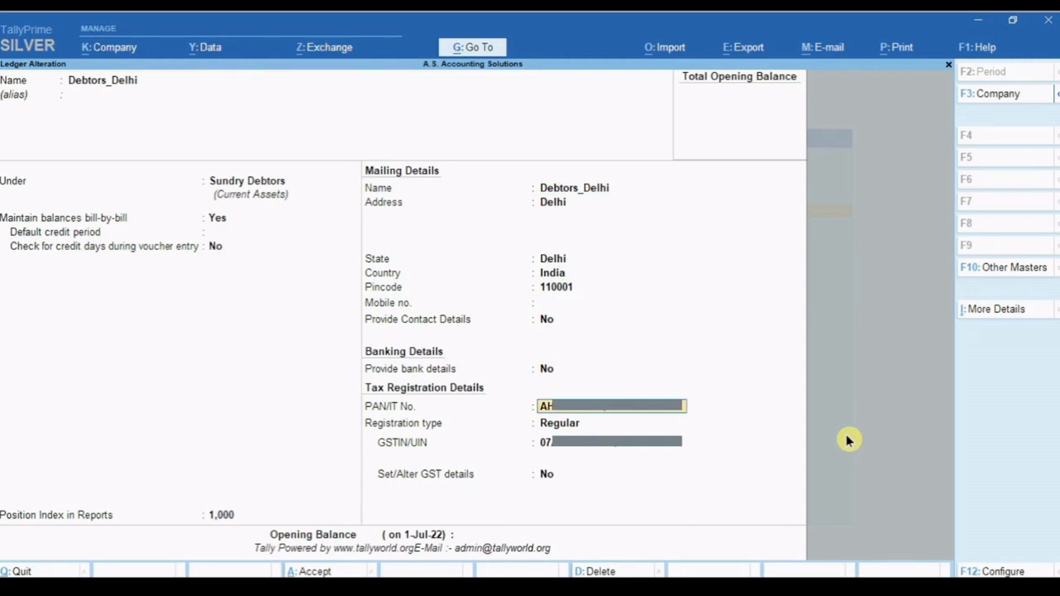
# - Check the Debtors_Delhi ledger's PAN, registration type and GSTIN, and save the ledger with its existing values
pyautogui.press('Return')
pyautogui.press('Return')
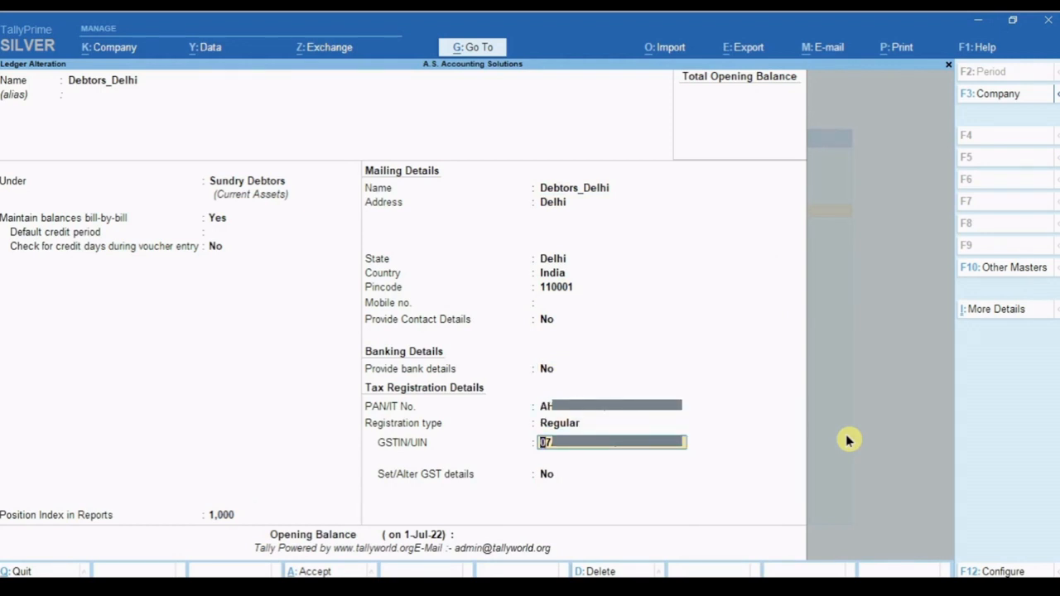
pyautogui.press('ctrl')
pyautogui.hotkey('ctrl', 'a')
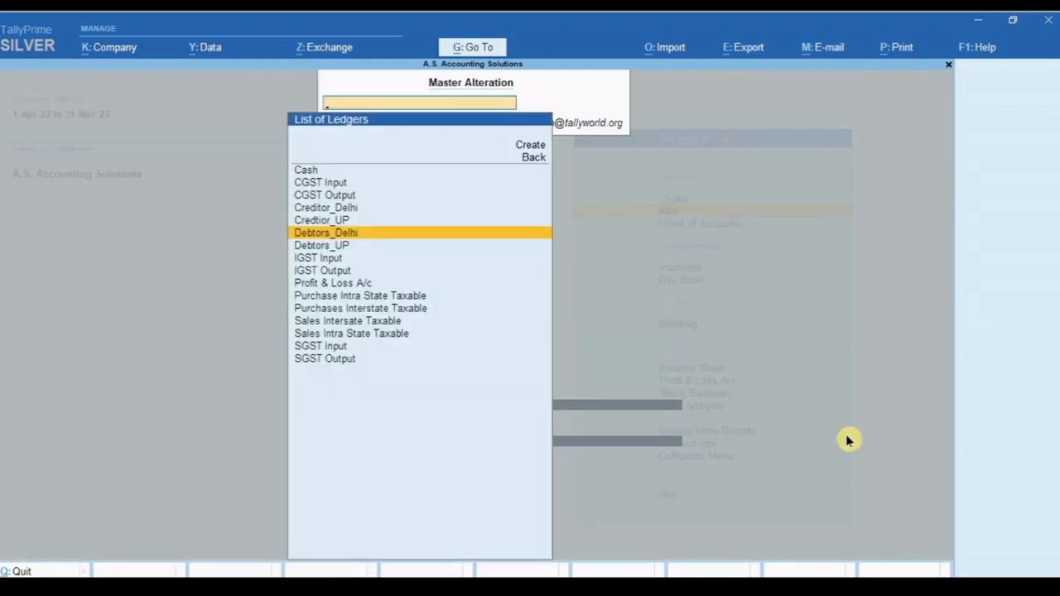
# - Open the Debtors_UP ledger for alteration and review its parent group, bill-by-bill balance setting and credit period options
pyautogui.press('Down')
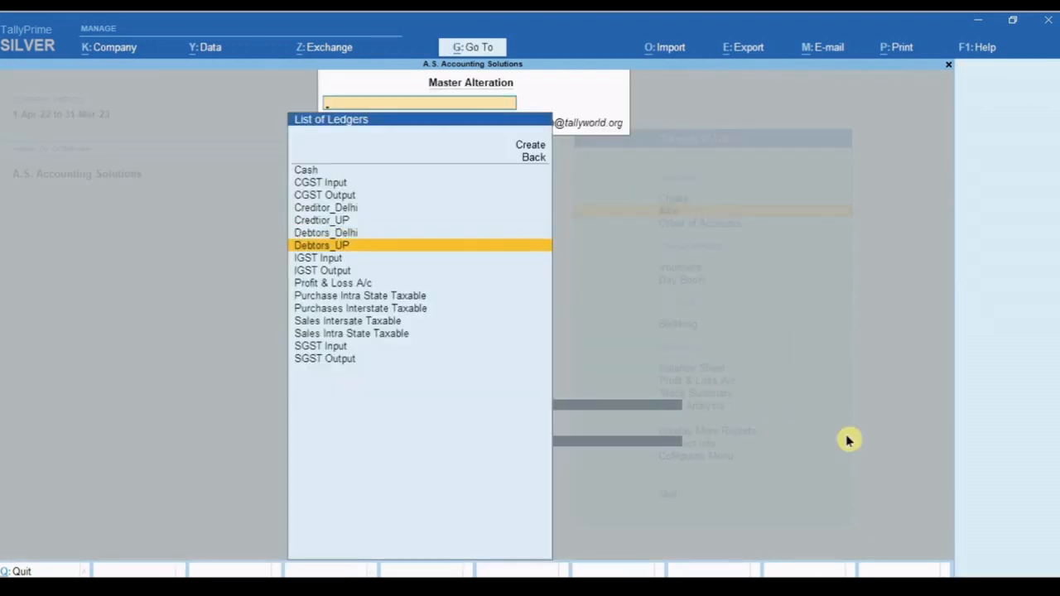
pyautogui.press('Return')
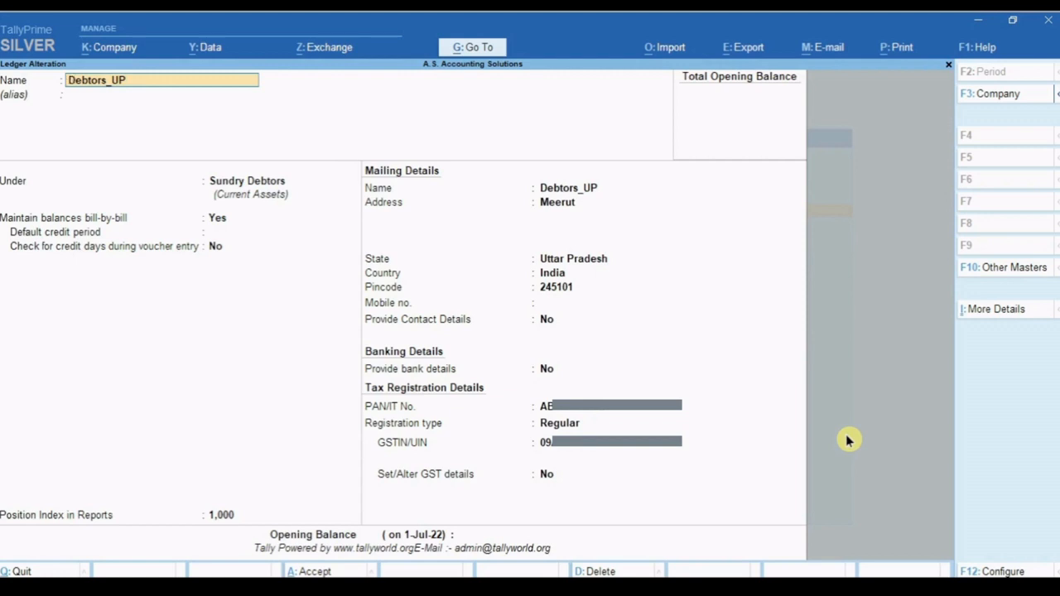
pyautogui.press('Return')
pyautogui.press('Return')
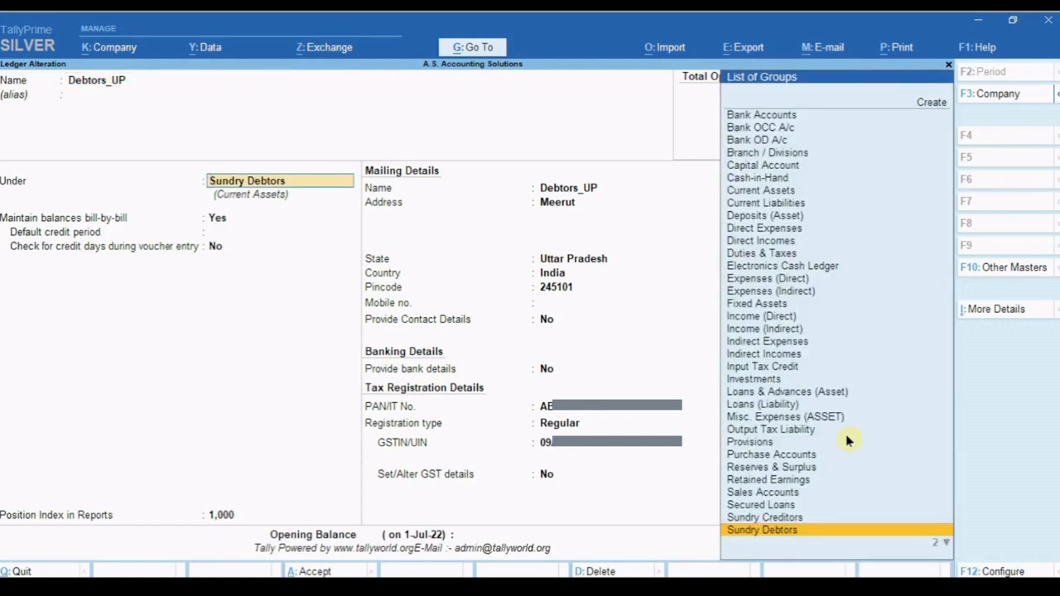
pyautogui.press('Return')
pyautogui.press('Return')
pyautogui.press('Return')
pyautogui.press('Return')
pyautogui.press('Return')
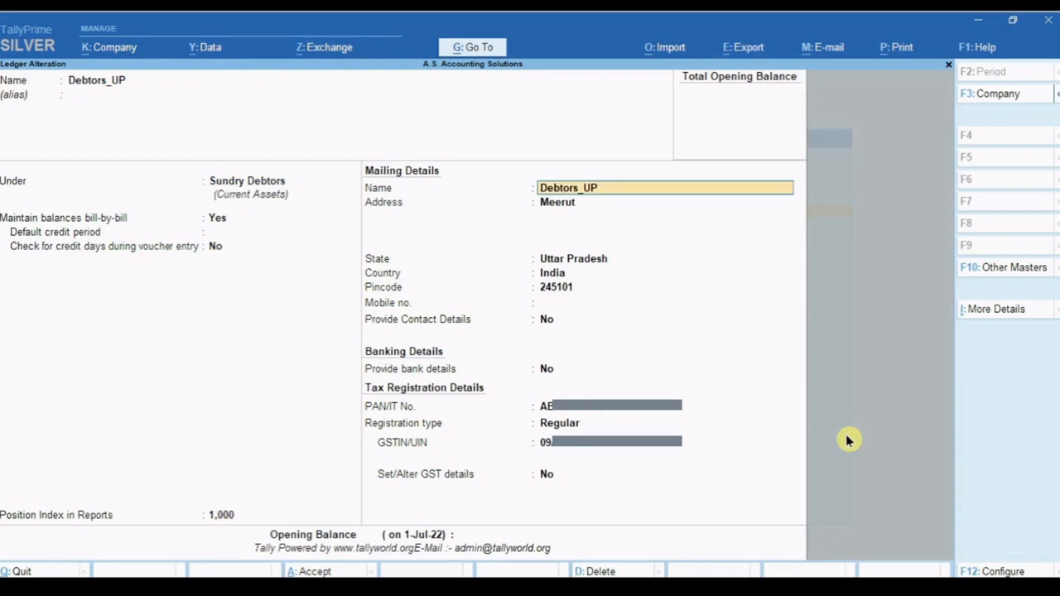
# - Review the Debtors_UP ledger's mailing details, including address, state and pincode, and its contact and bank details options
pyautogui.press('Return')
pyautogui.press('Return')
pyautogui.press('Return')
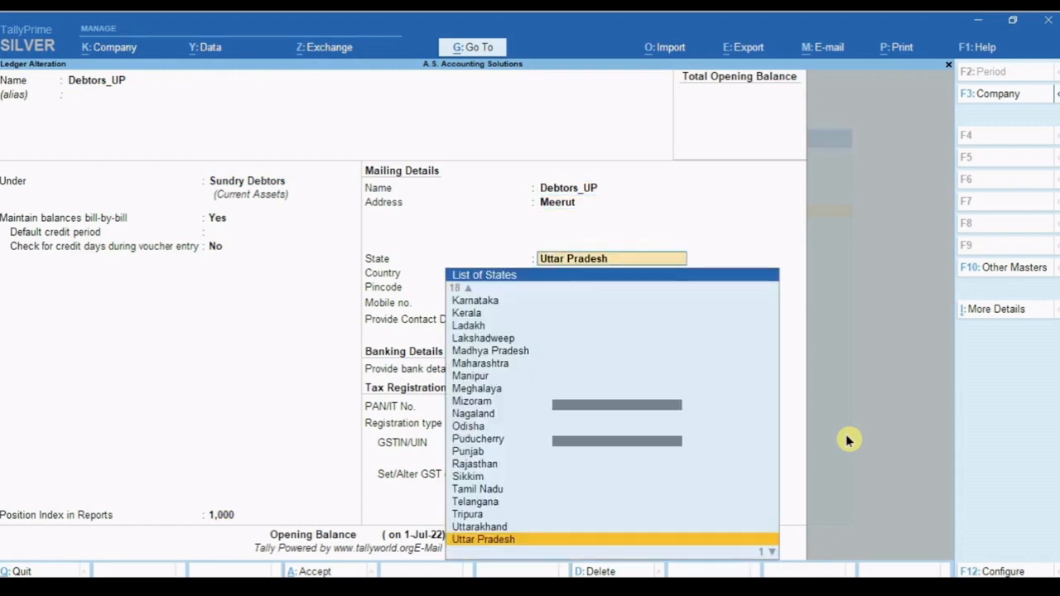
pyautogui.press('Return')
pyautogui.press('Return')
pyautogui.press('Return')
pyautogui.press('Return')
pyautogui.press('Return')
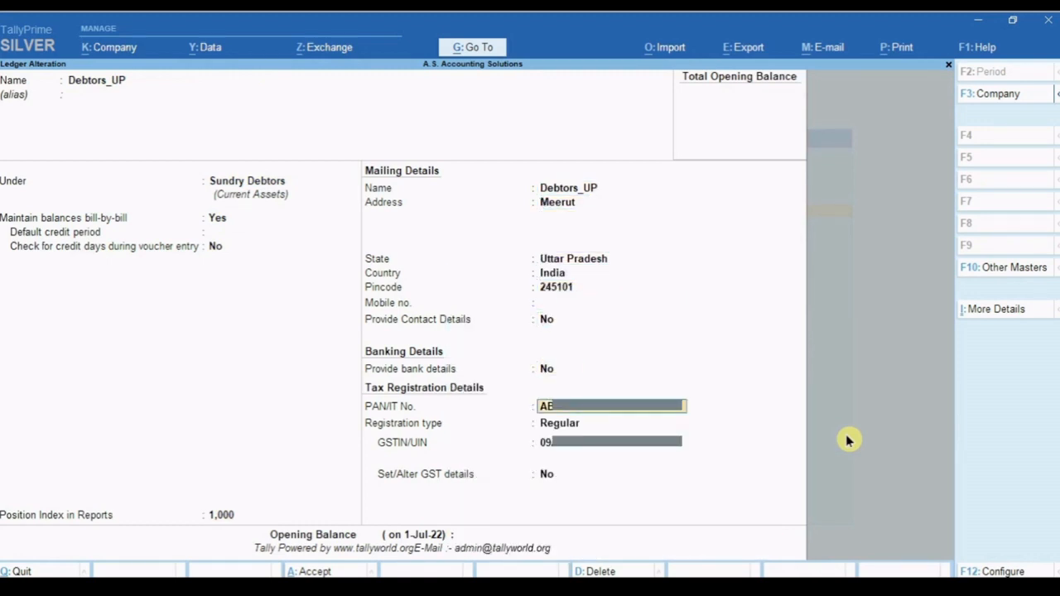
# - Check the Debtors_UP ledger's PAN, registration type and GSTIN, and save the ledger with its existing values
pyautogui.press('Return')
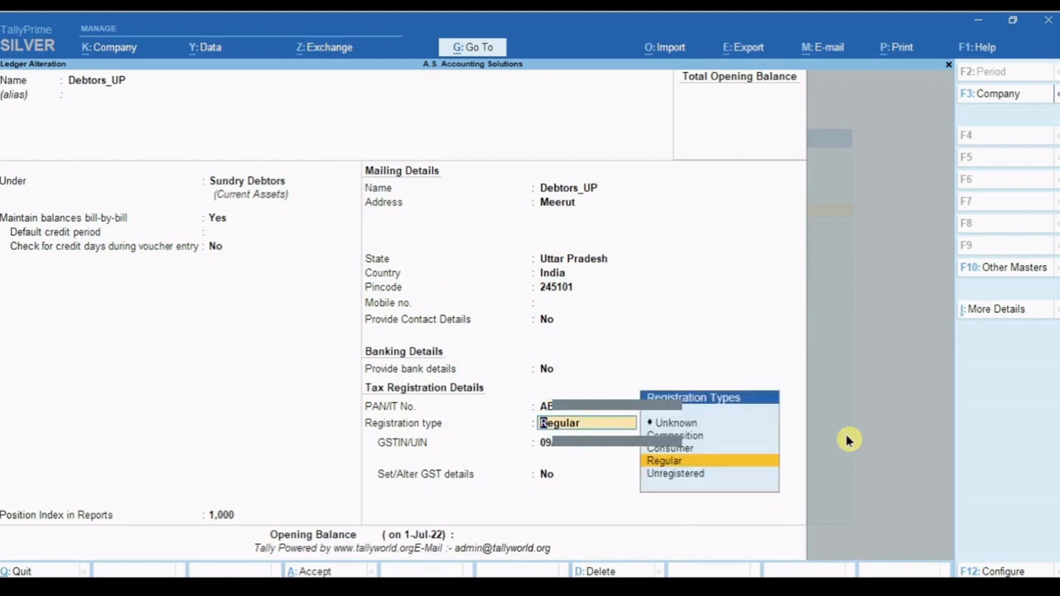
pyautogui.press('Return')
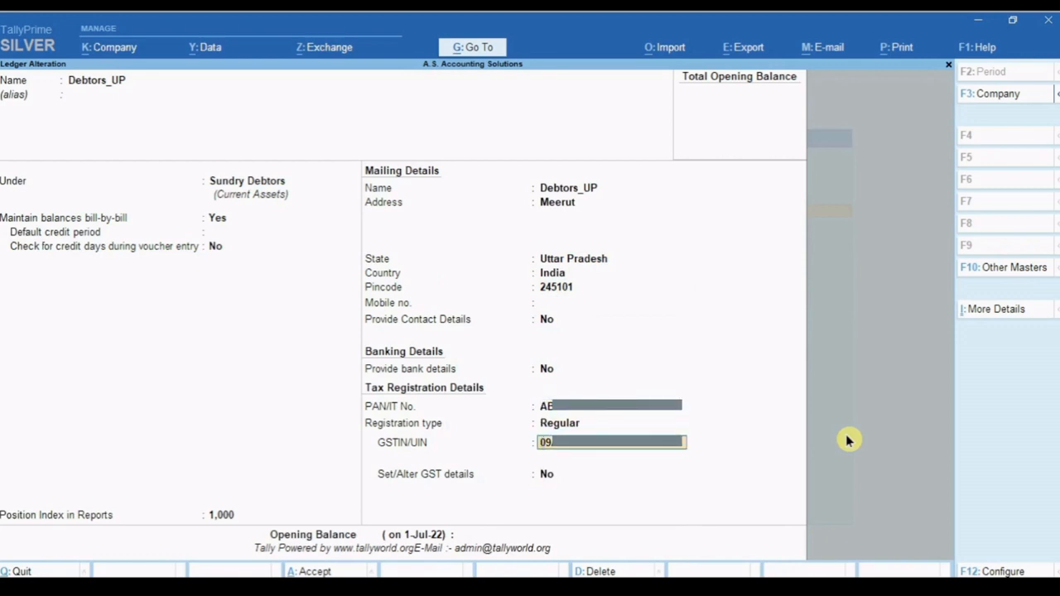
pyautogui.press('ctrl')
pyautogui.hotkey('ctrl', 'a')
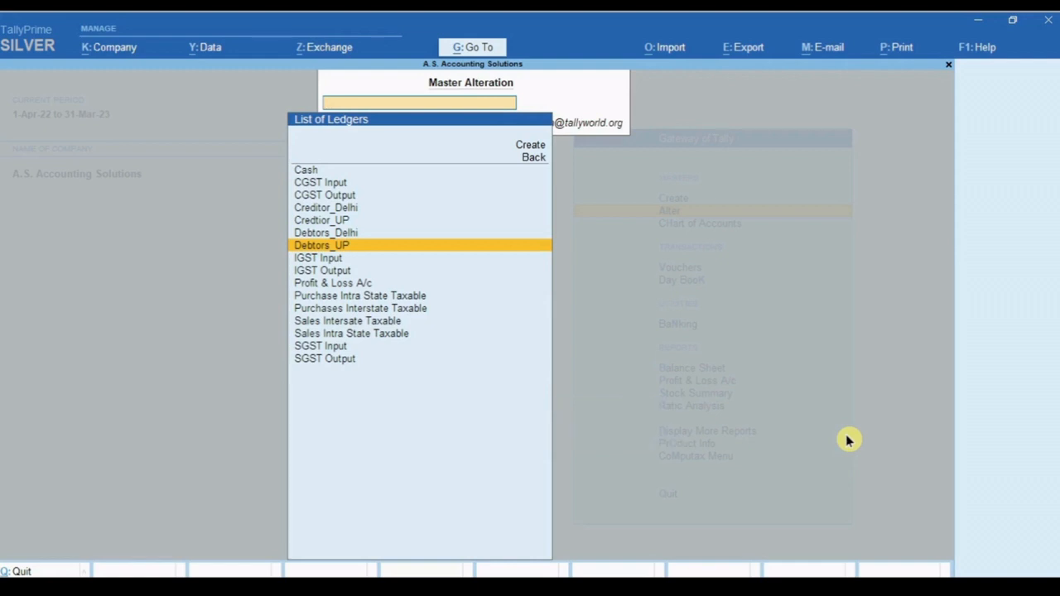
# - Open the Purchase Intra State Taxable ledger for alteration, review its parent group and set the type of ledger to Not Applicable
pyautogui.press('Down')
pyautogui.press('Down')
pyautogui.press('Down')
pyautogui.press('Down')
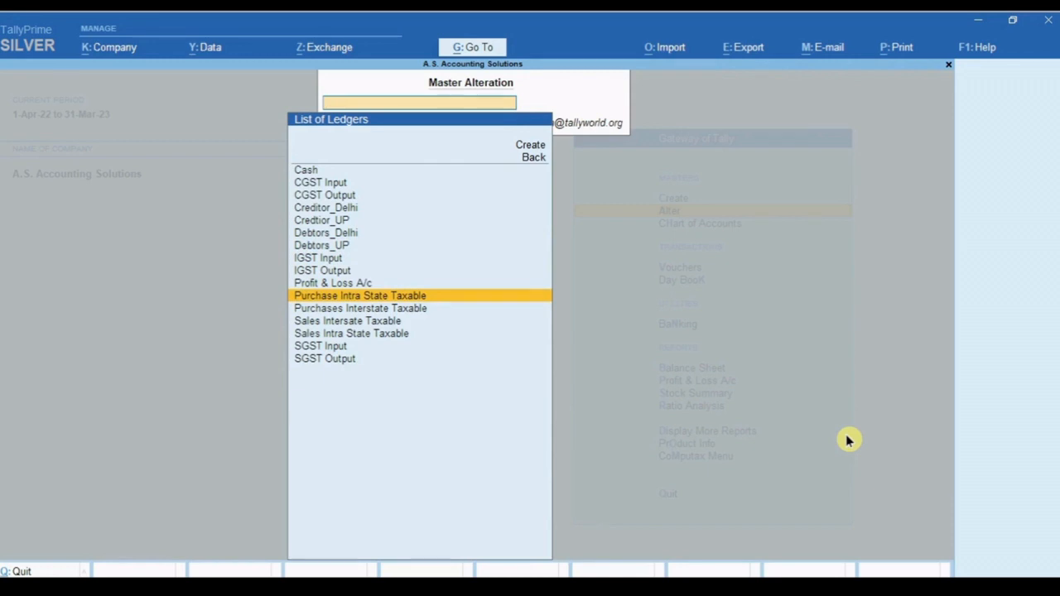
pyautogui.press('Return')
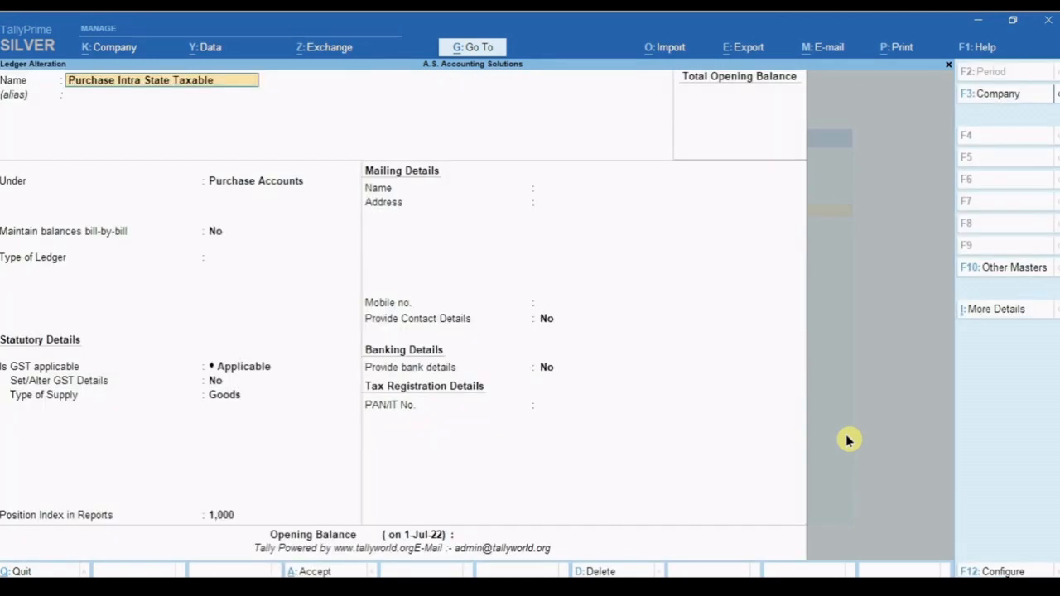
pyautogui.press('Return')
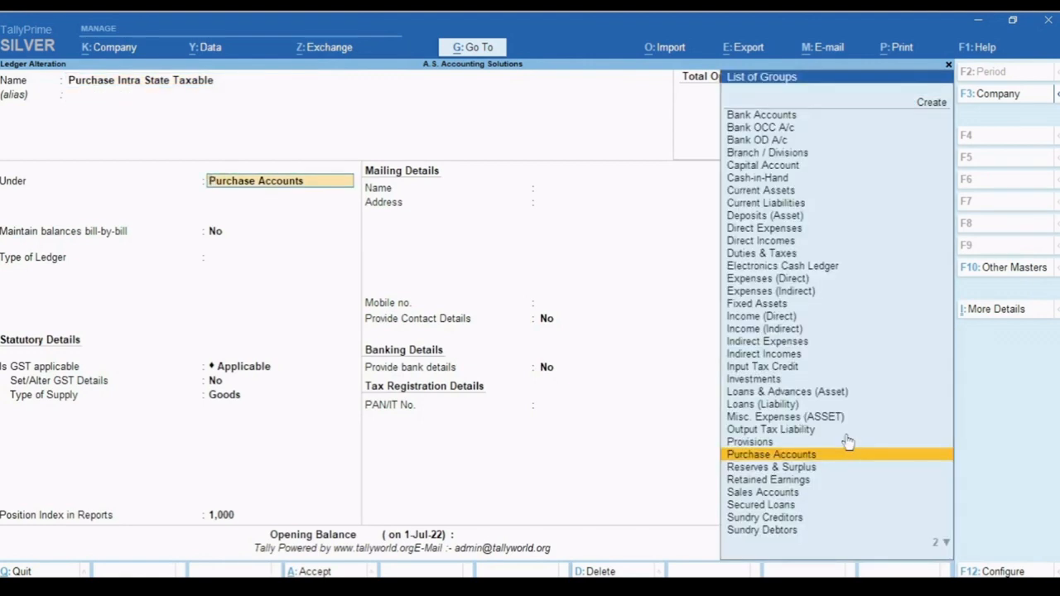
pyautogui.press('Return')
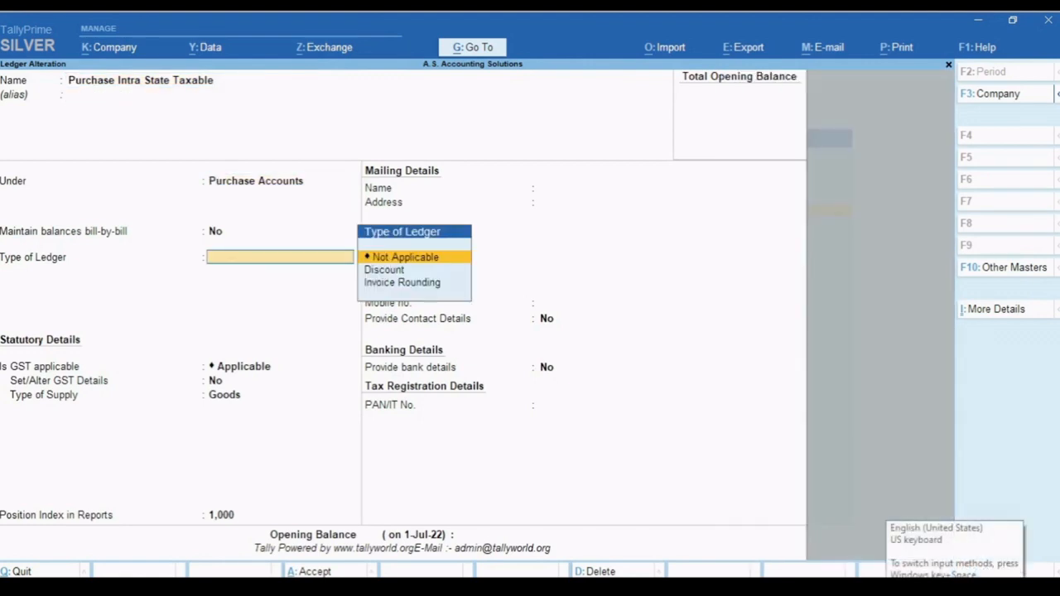
pyautogui.press('Return')
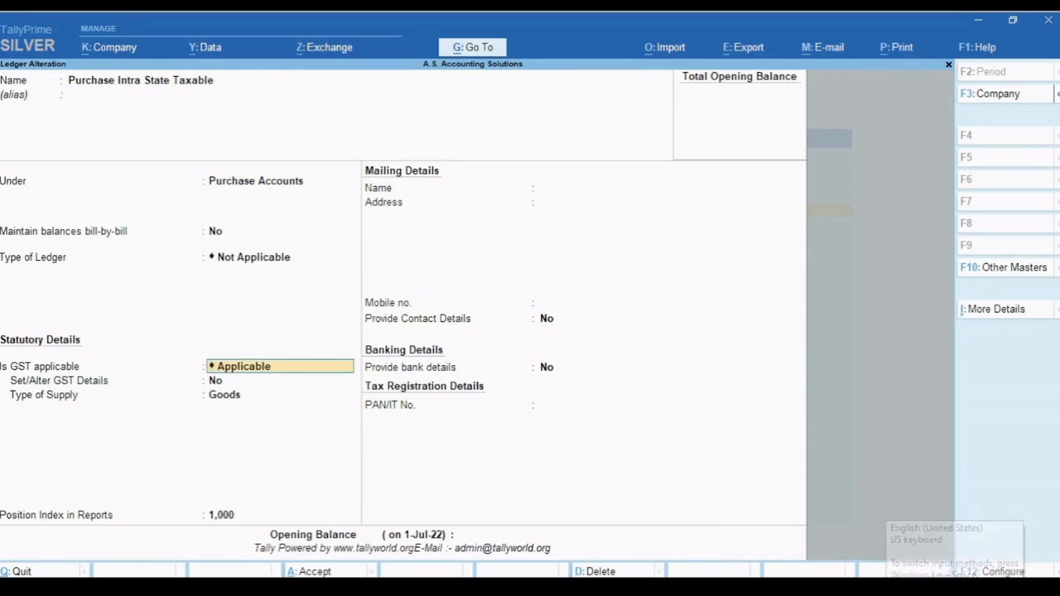
# - Check the Purchase Intra State Taxable ledger's GST applicability, GST details option and type of supply, and save the ledger
pyautogui.press('Return')
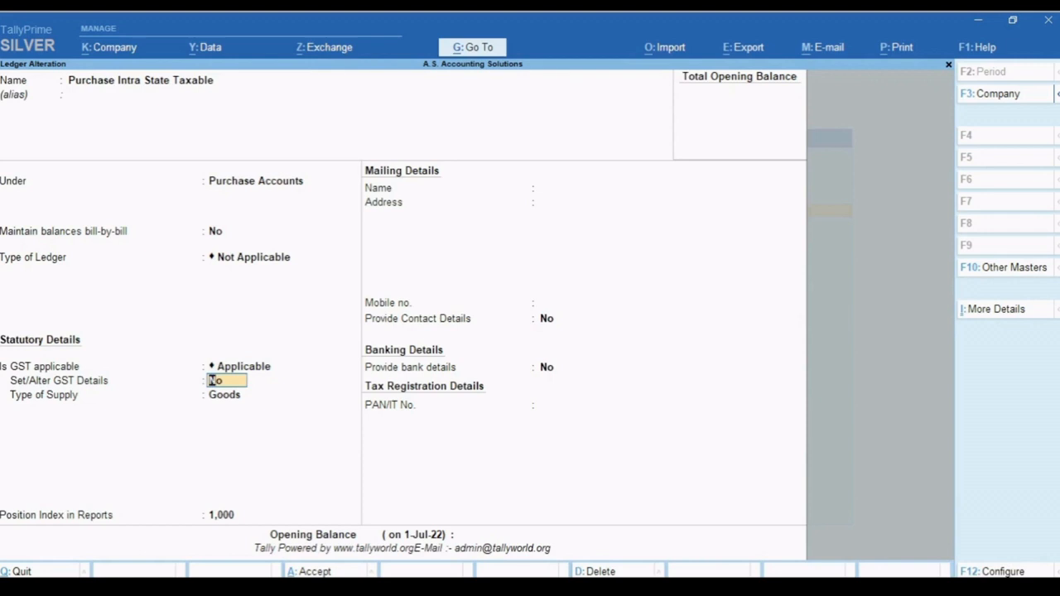
pyautogui.press('Return')
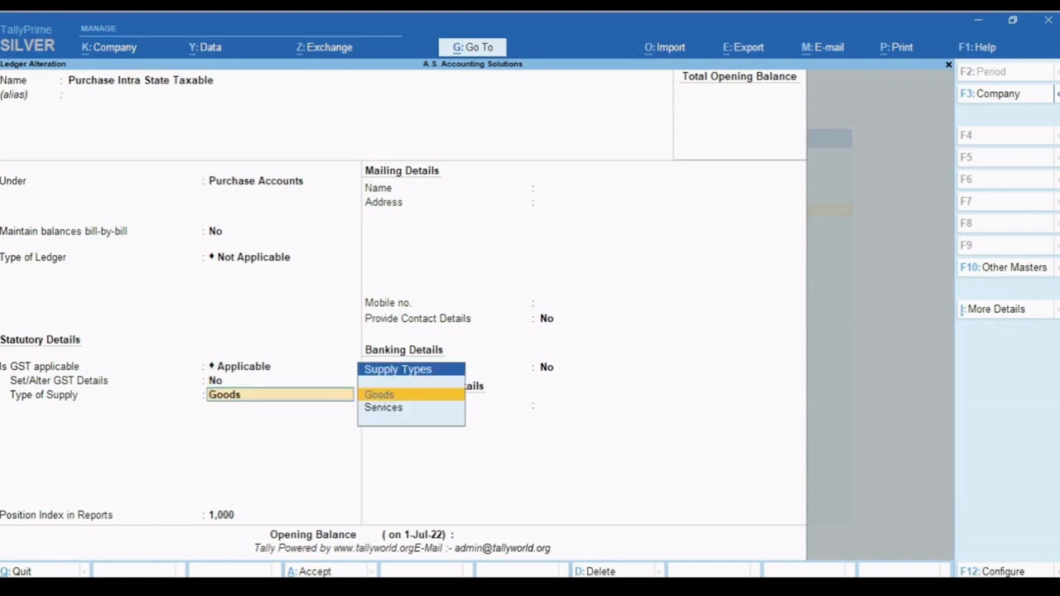
pyautogui.press('Return')
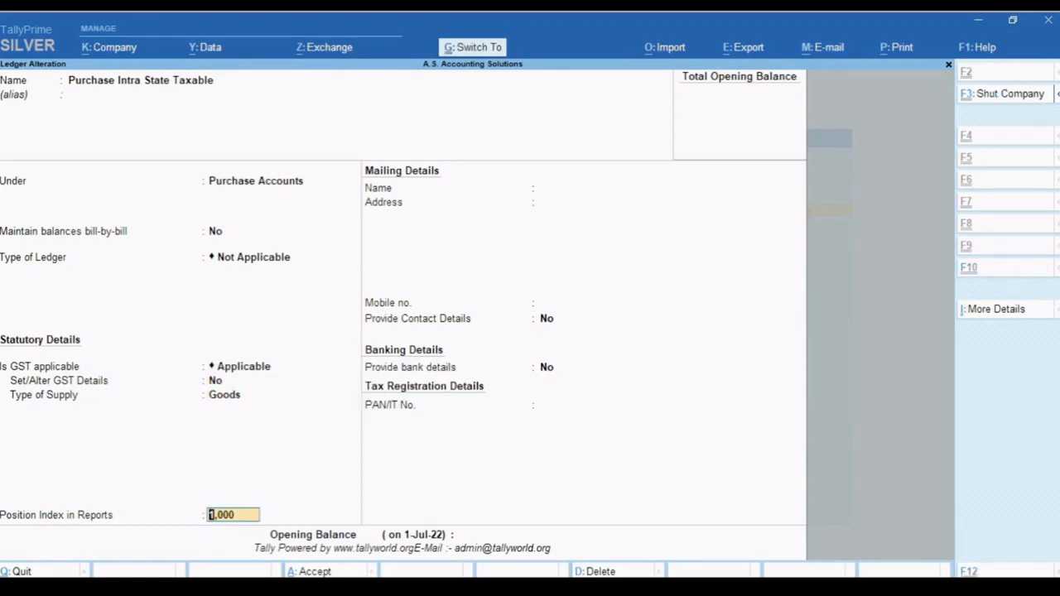
pyautogui.hotkey('ctrl', 'a')
# - Open the Purchases Interstate Taxable ledger for alteration, review its parent group and set the type of ledger to Not Applicable
pyautogui.press('Down')
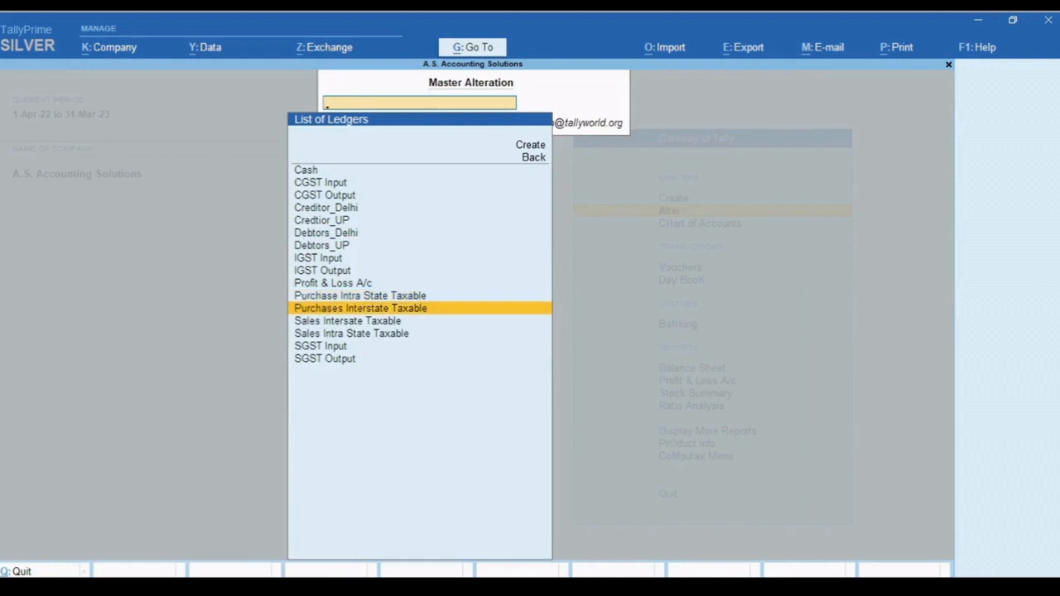
pyautogui.press('Return')
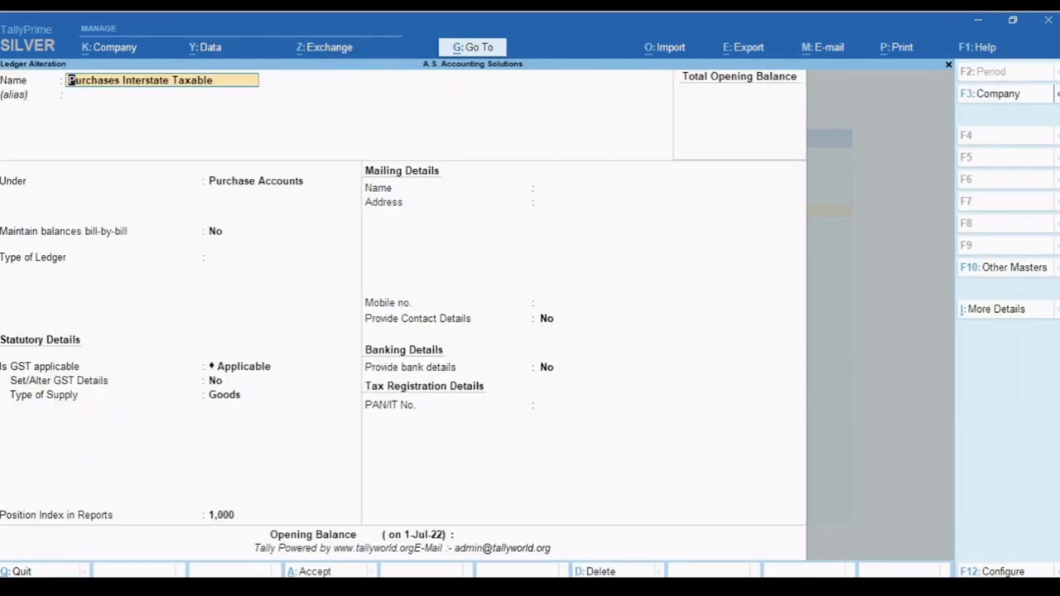
pyautogui.press('Return')
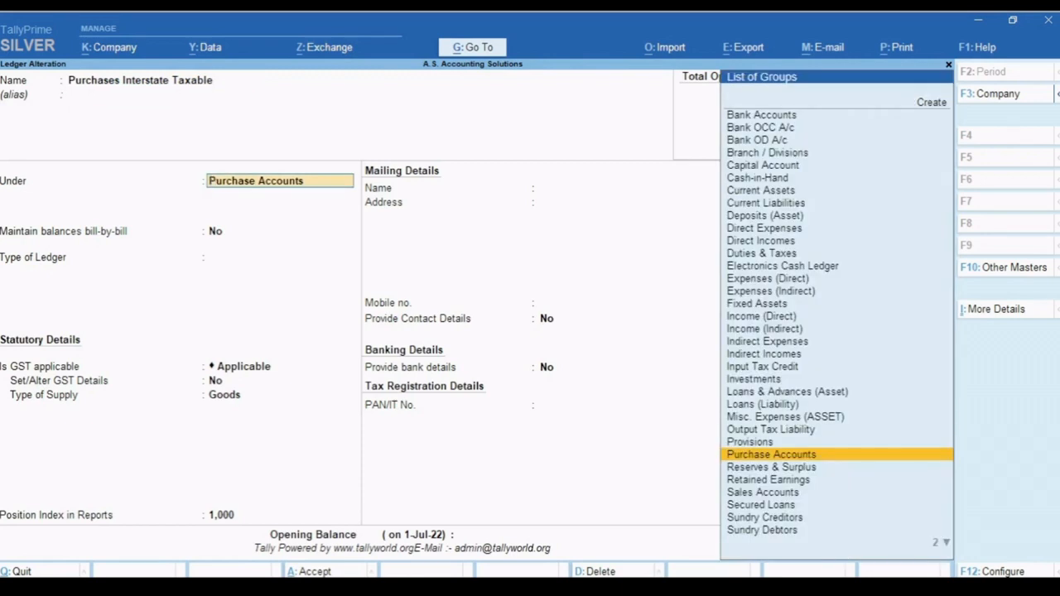
pyautogui.press('Return')
pyautogui.press('Return')
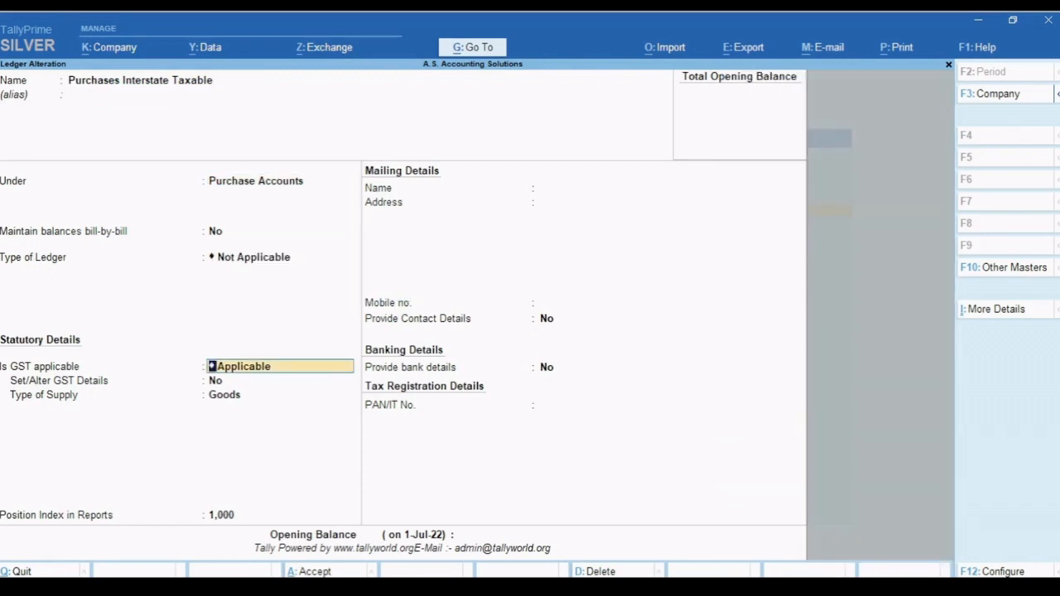
# - Check the Purchases Interstate Taxable ledger's GST applicability, GST details option and type of supply, and save the ledger
pyautogui.press('Return')
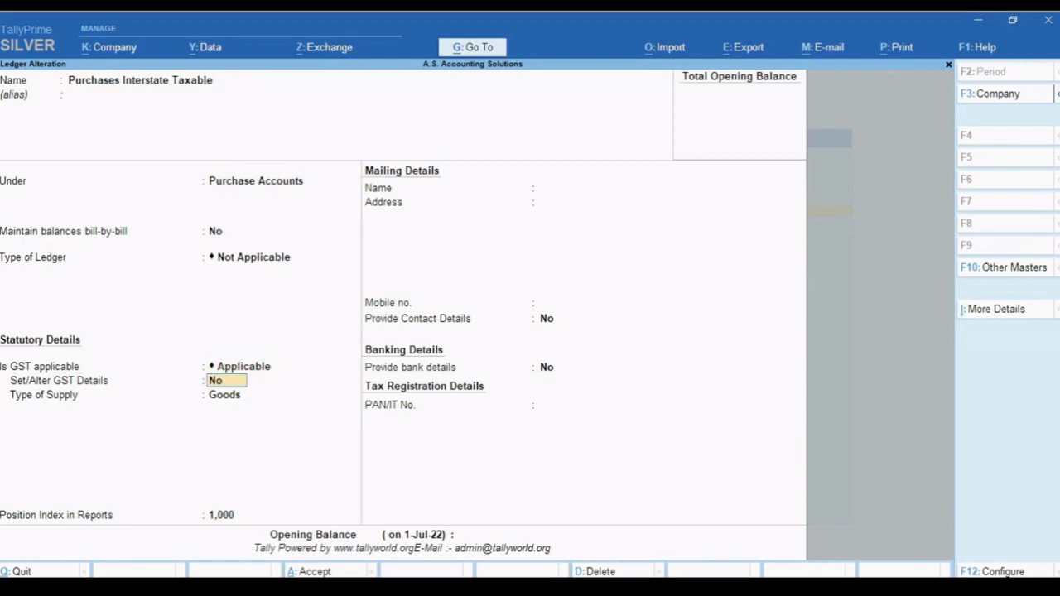
pyautogui.press('Return')
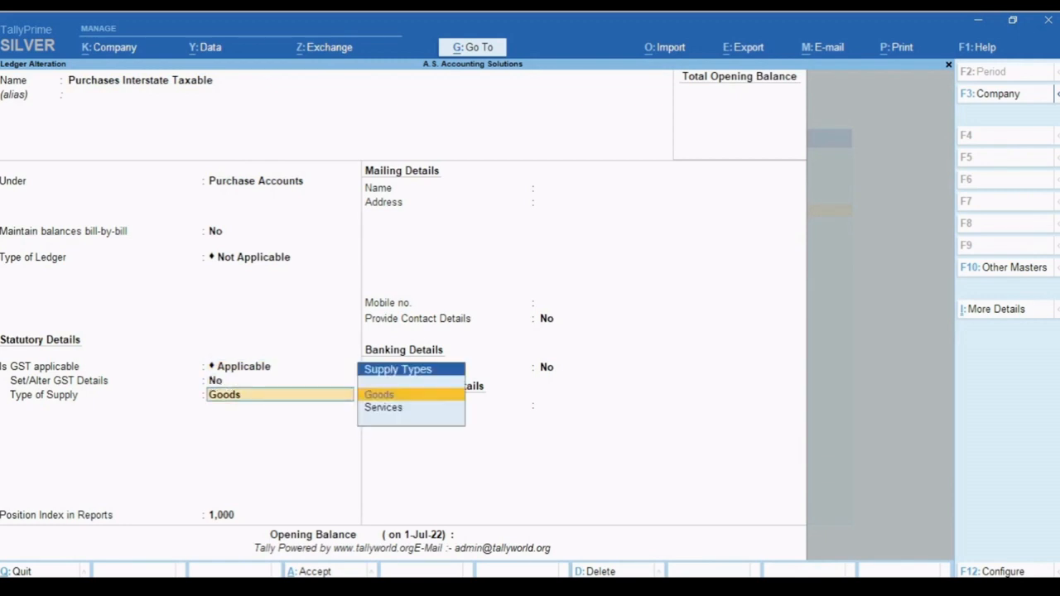
pyautogui.press('Return')
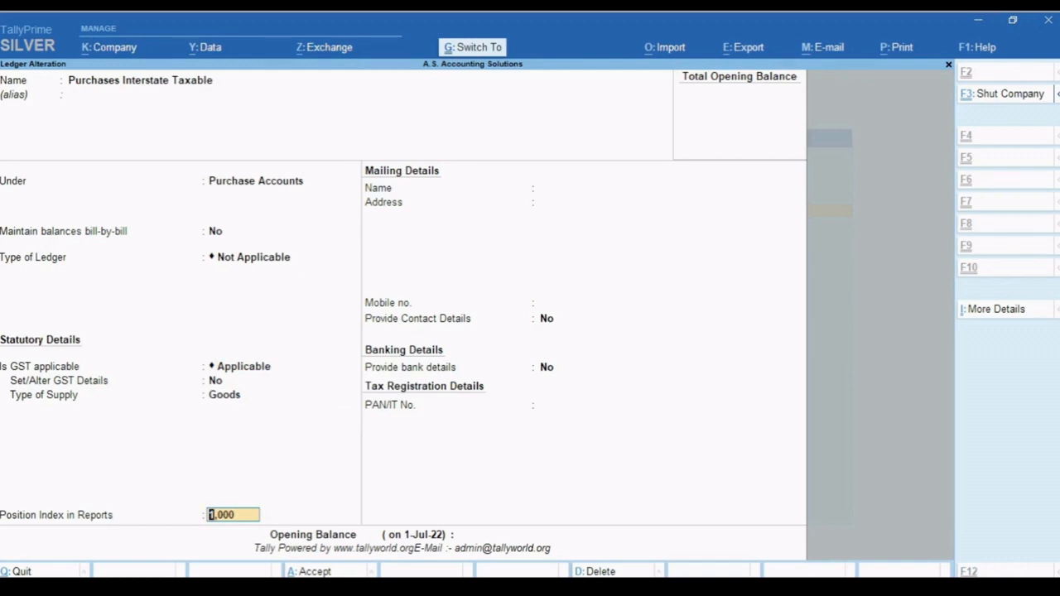
pyautogui.hotkey('ctrl', 'a')
# - Open the Sales Intersate Taxable ledger for alteration, review its parent group and set the type of ledger to Not Applicable
pyautogui.press('Down')
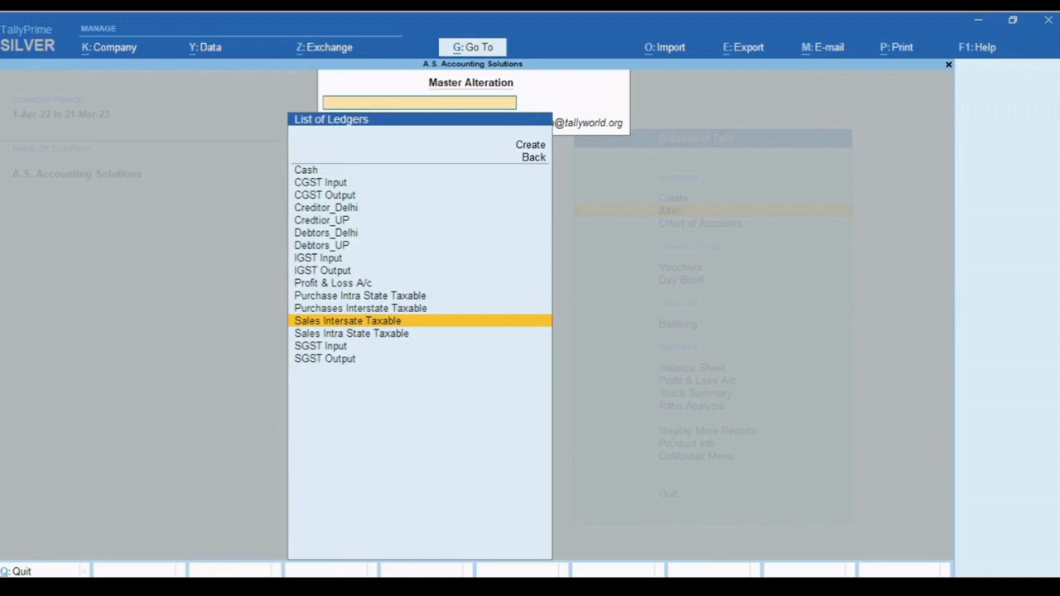
pyautogui.press('Return')
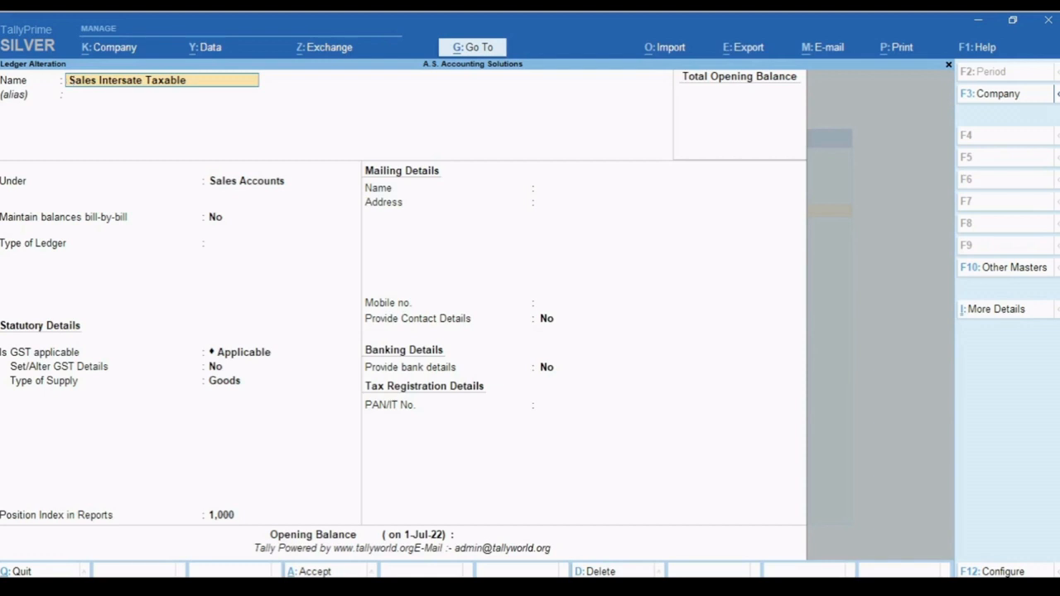
pyautogui.press('Return')
pyautogui.press('Return')
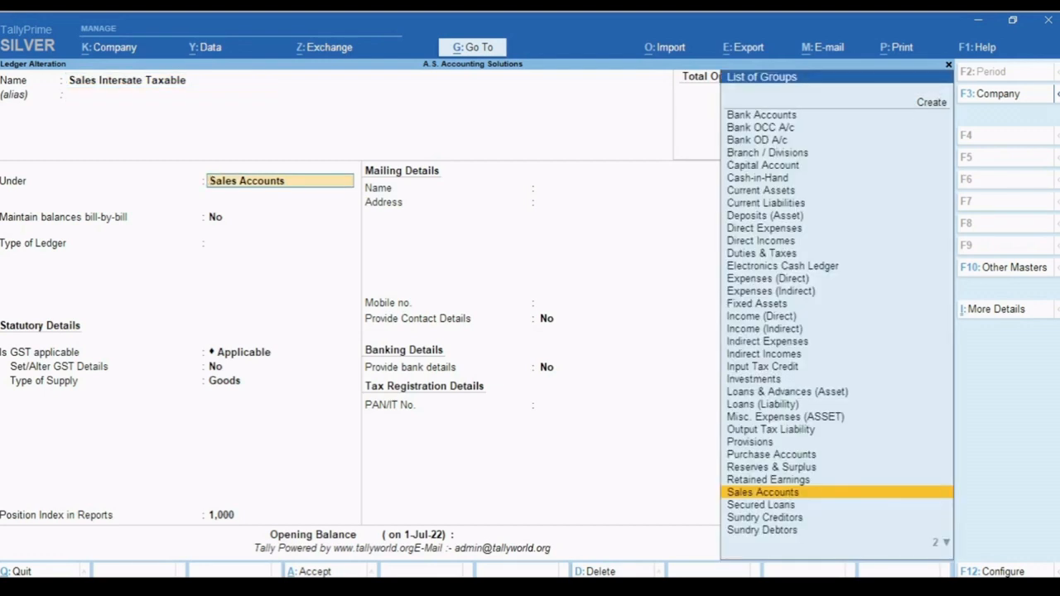
pyautogui.press('Return')
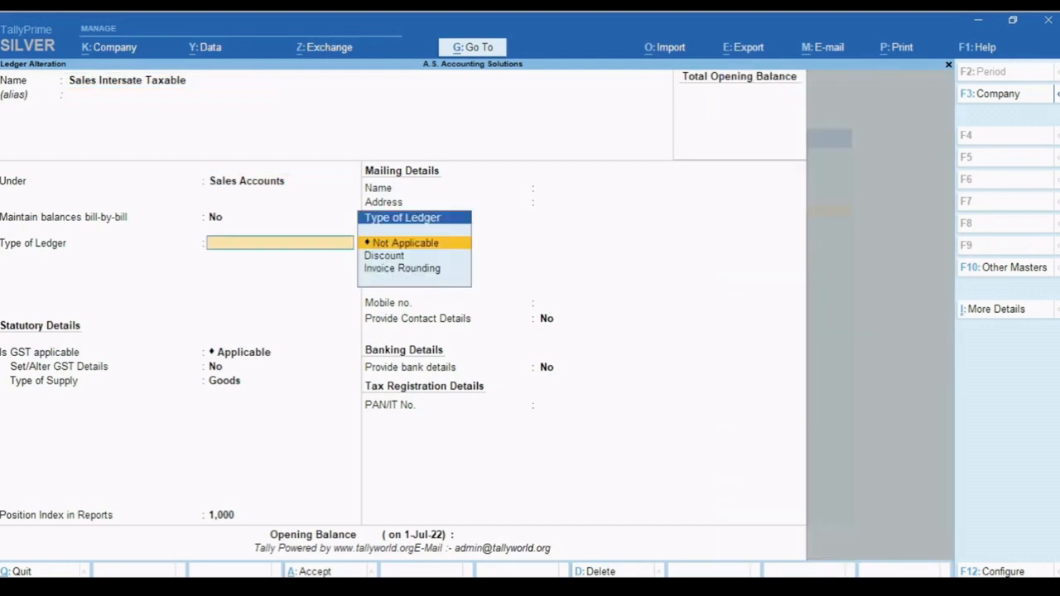
pyautogui.press('Return')
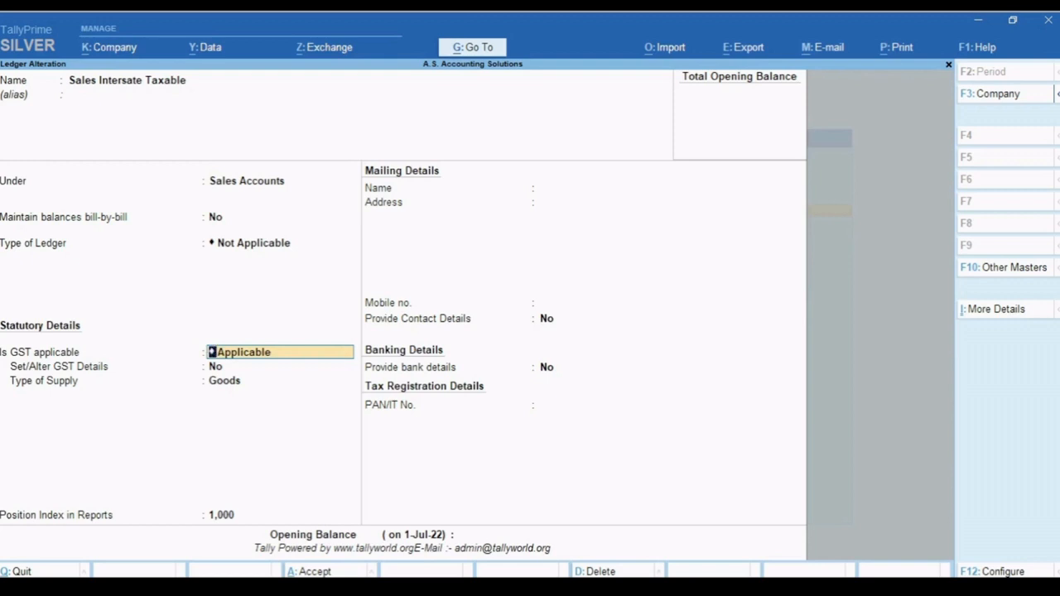
# - Check the Sales Intersate Taxable ledger's GST applicability, GST details option and type of supply, and save the ledger
pyautogui.press('Return')
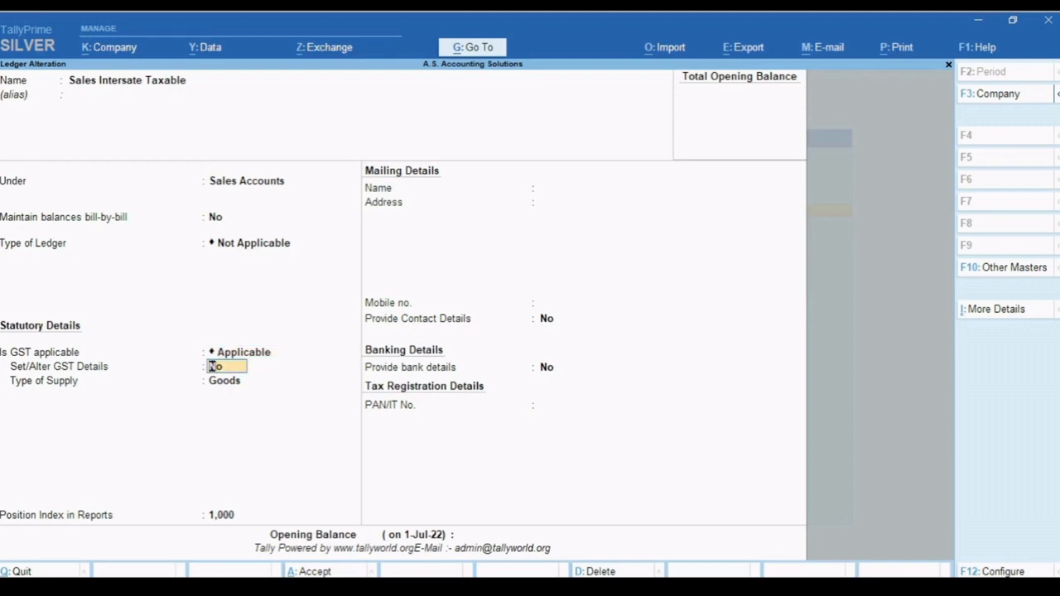
pyautogui.press('Return')
pyautogui.press('Return')
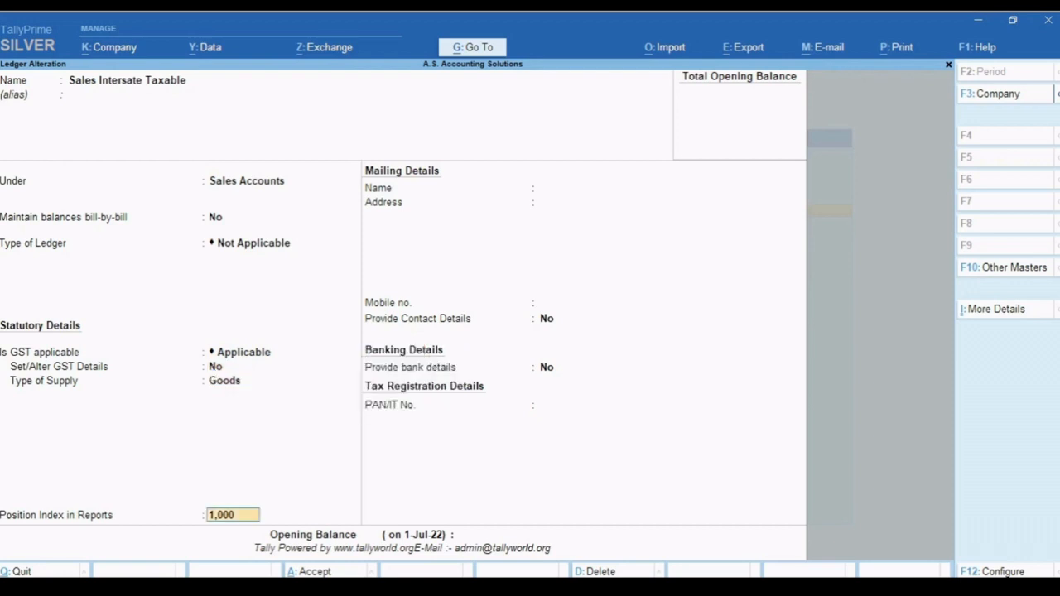
pyautogui.press('ctrl')
pyautogui.hotkey('ctrl', 'a')
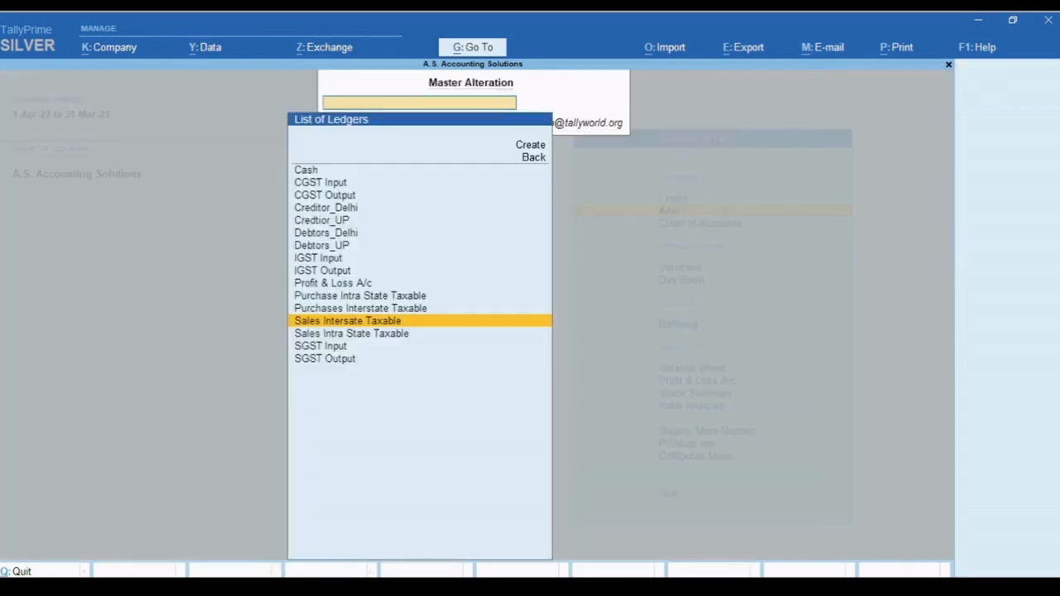
# - Open the Sales Intra State Taxable ledger for alteration, review its parent group and set the type of ledger to Not Applicable
pyautogui.press('Down')
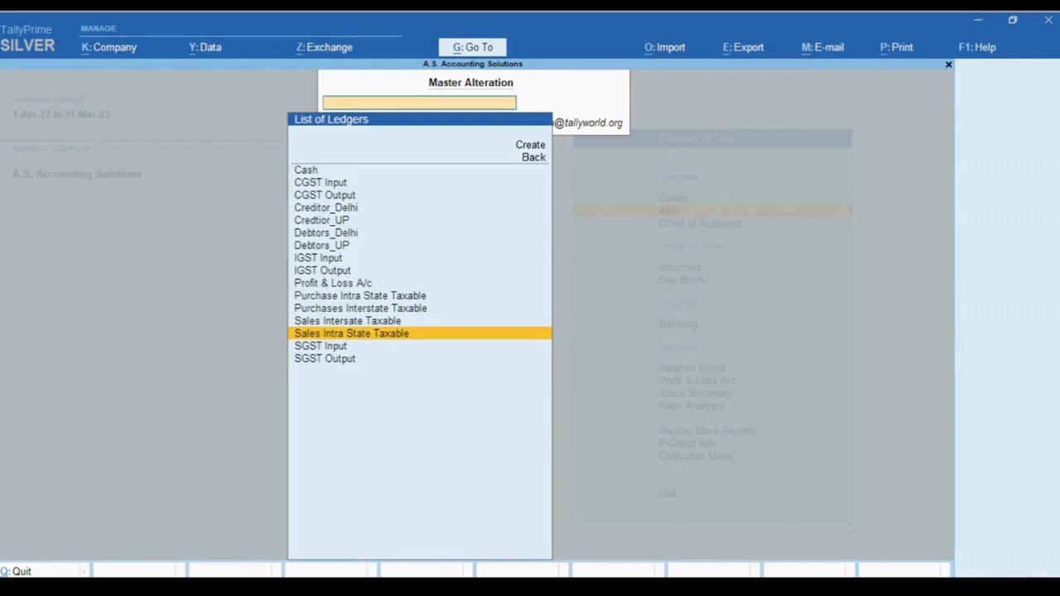
pyautogui.press('Return')
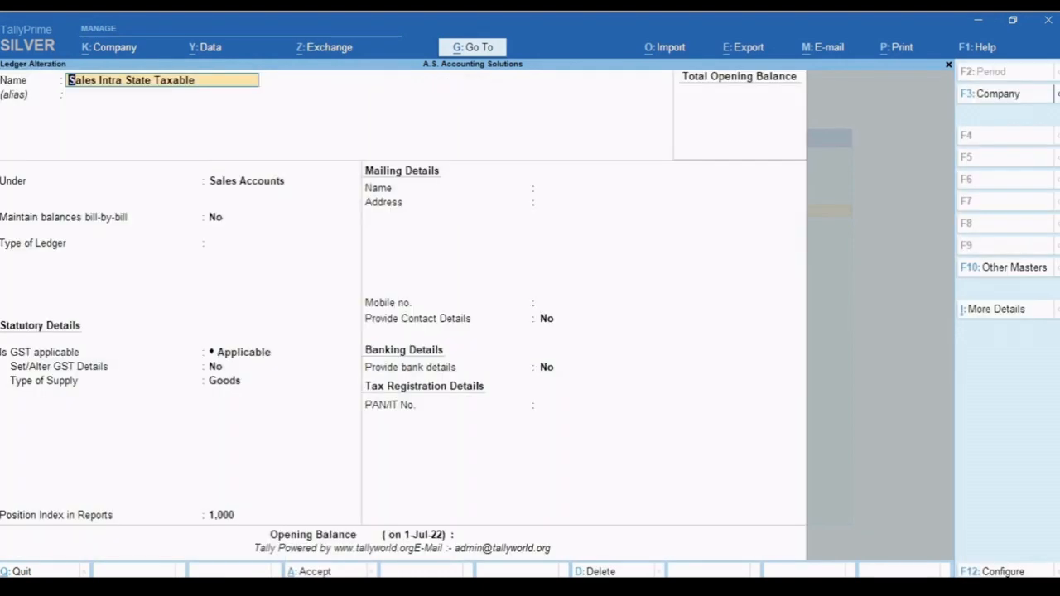
pyautogui.press('Return')
pyautogui.press('Return')
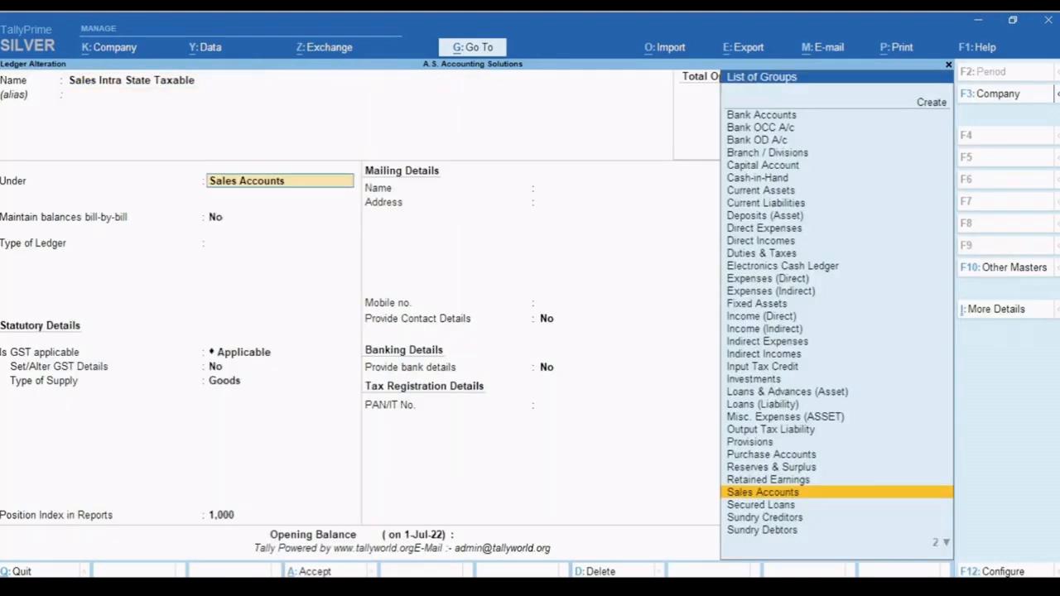
pyautogui.press('Return')
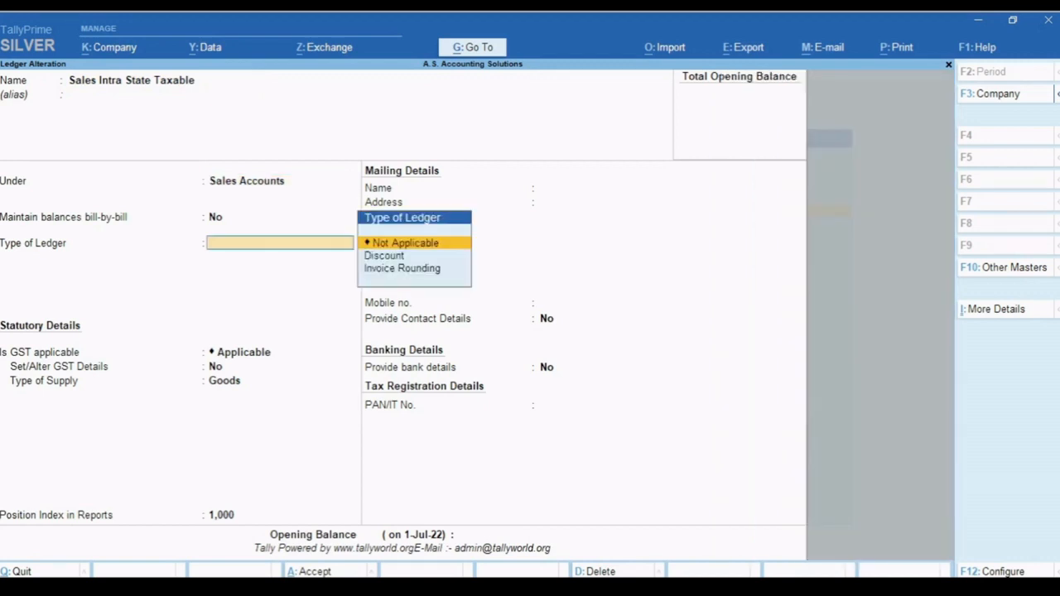
pyautogui.press('Return')
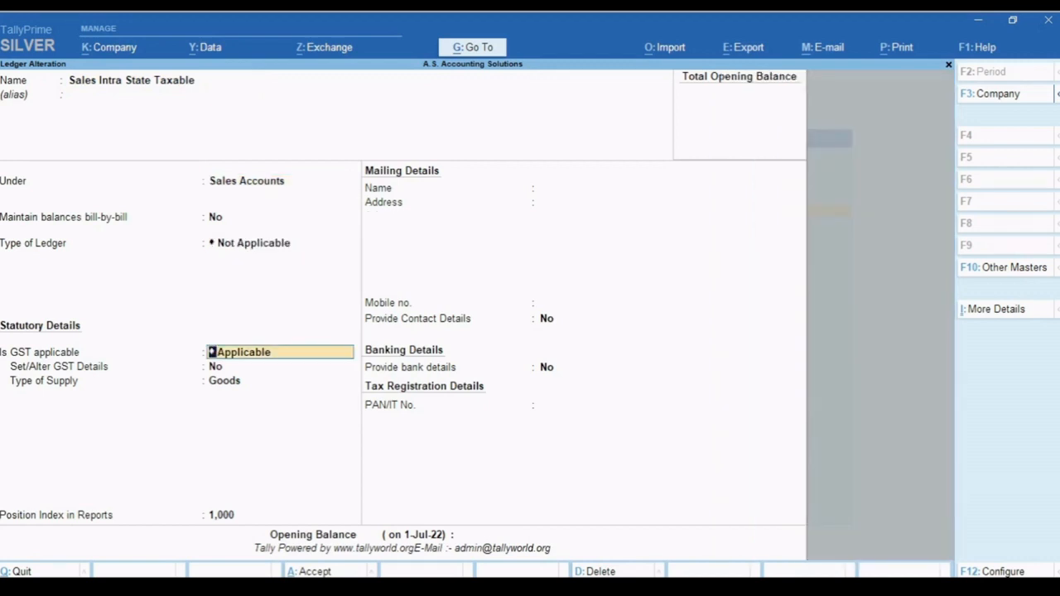
# - Check the Sales Intra State Taxable ledger's GST applicability, GST details option and type of supply, and save the ledger
pyautogui.press('Return')
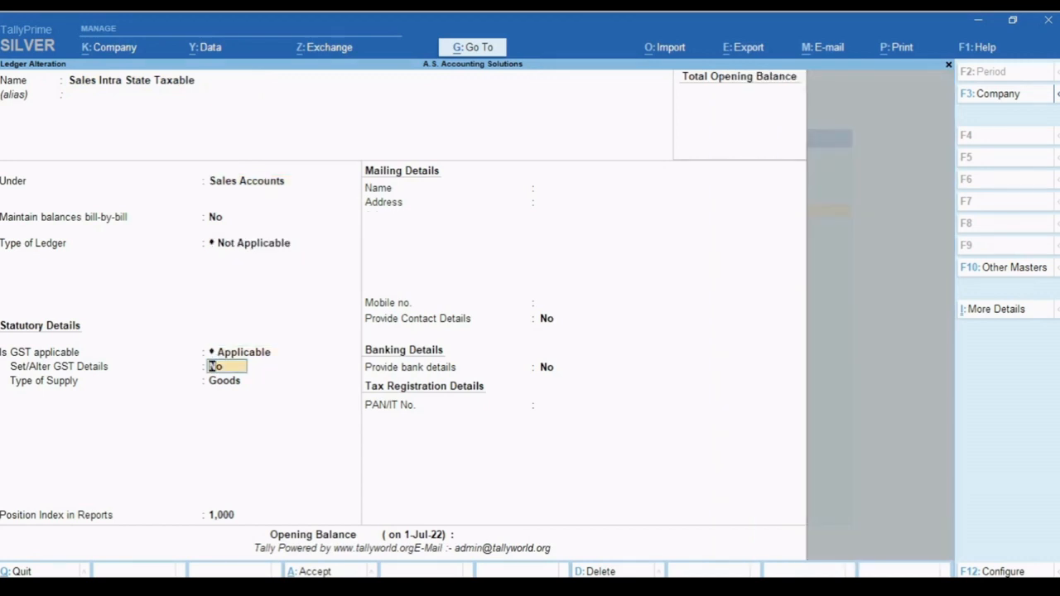
pyautogui.press('Return')
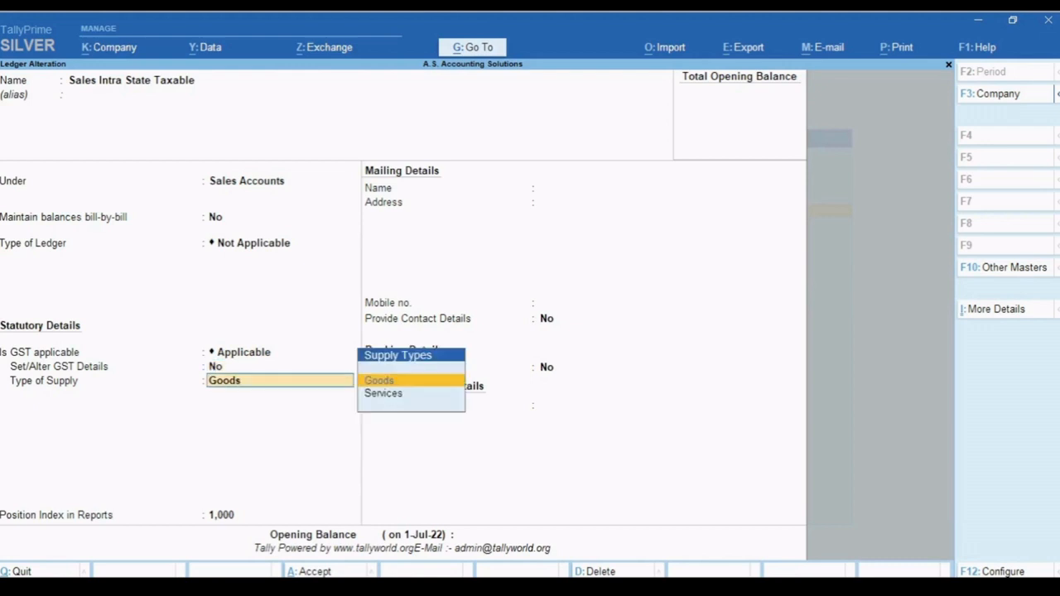
pyautogui.press('Return')
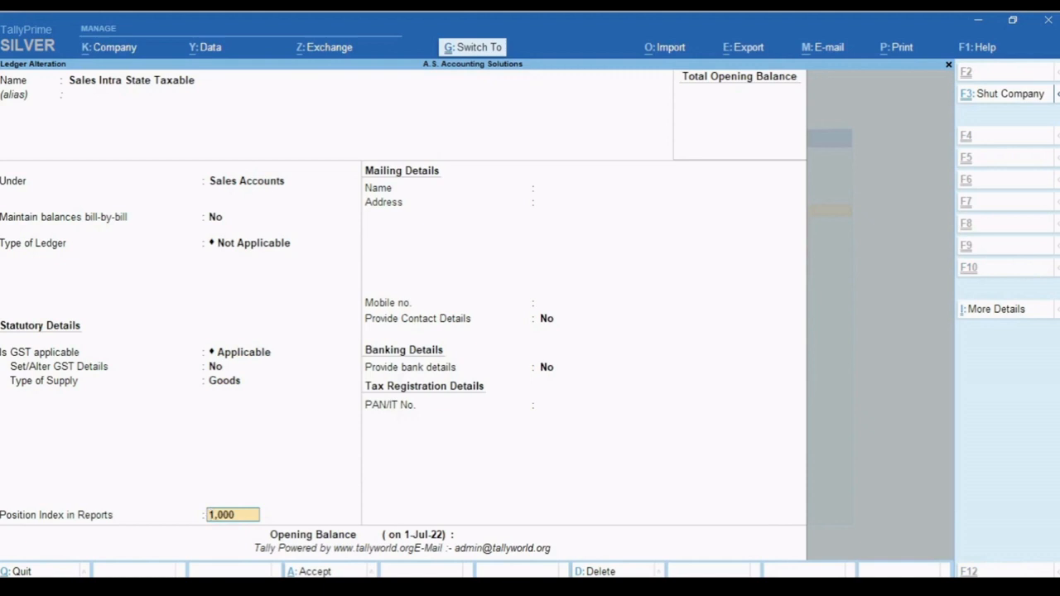
pyautogui.hotkey('ctrl', 'a')
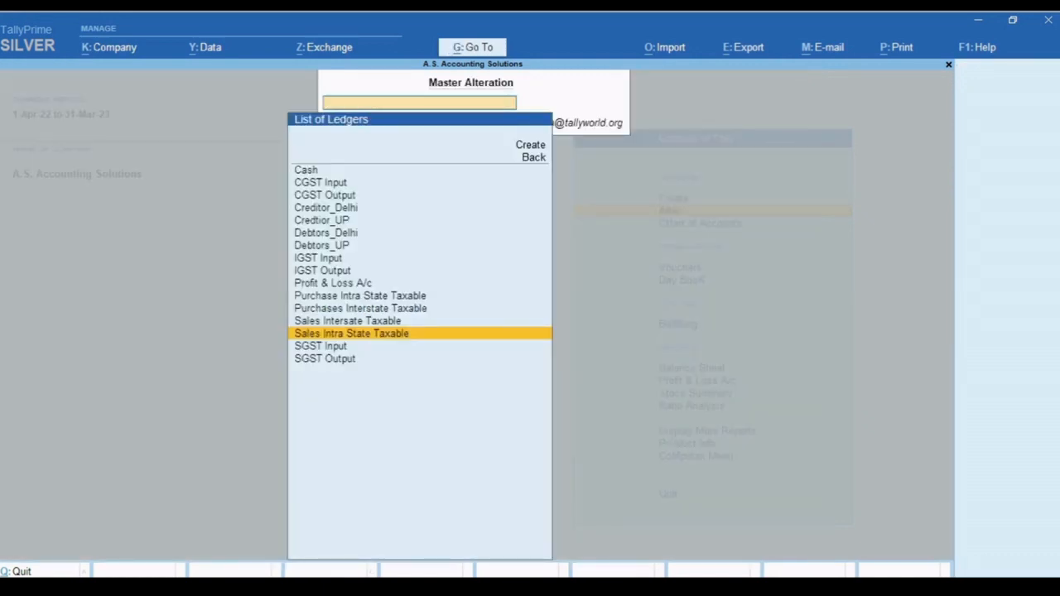
# - Open the CGST Input ledger for alteration and check its parent group
pyautogui.press('Up')
pyautogui.press('Up')
pyautogui.press('Up')
pyautogui.press('Up')
pyautogui.press('Up')
pyautogui.press('Up')
pyautogui.press('Up')
pyautogui.press('Up')
pyautogui.press('Up')
pyautogui.press('Up')
pyautogui.press('Up')
pyautogui.press('Up')
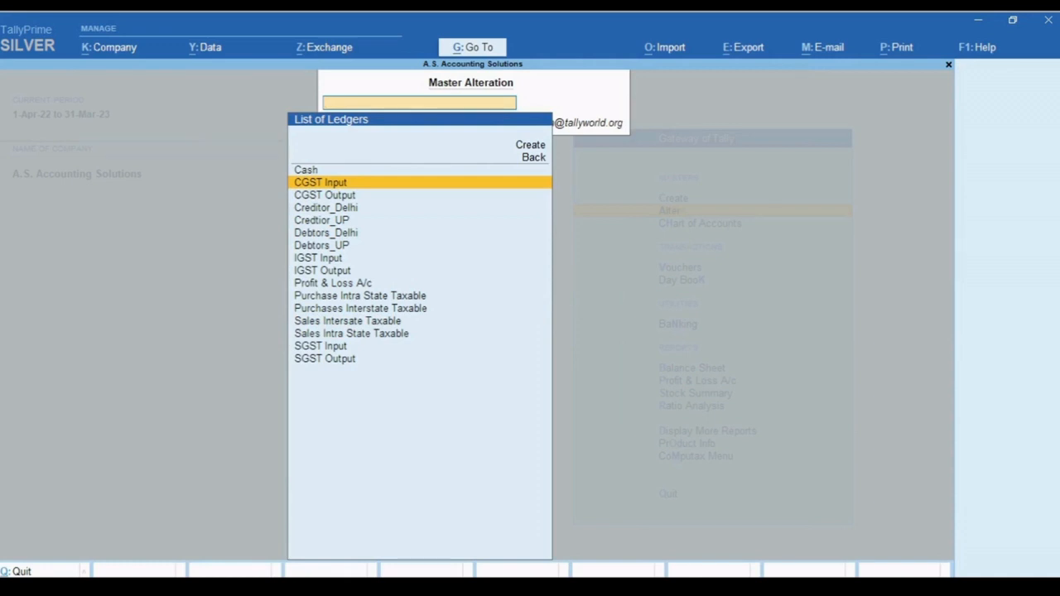
pyautogui.press('Return')
pyautogui.press('Return')
pyautogui.press('Return')
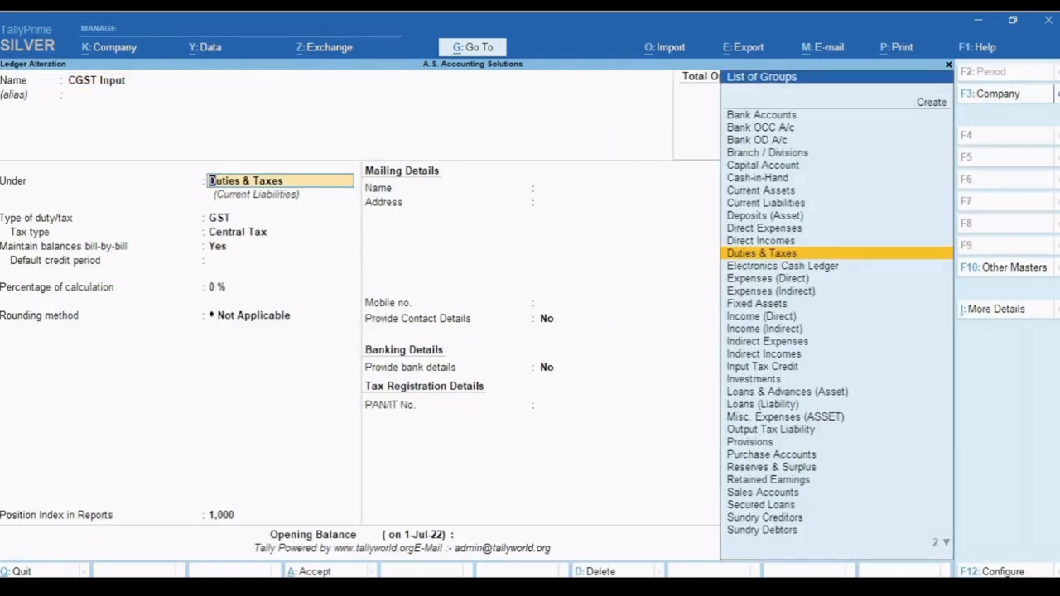
# - Check the CGST Input ledger's duty type, tax type, bill-by-bill setting, calculation percentage and rounding method, and save the ledger
pyautogui.press('Return')
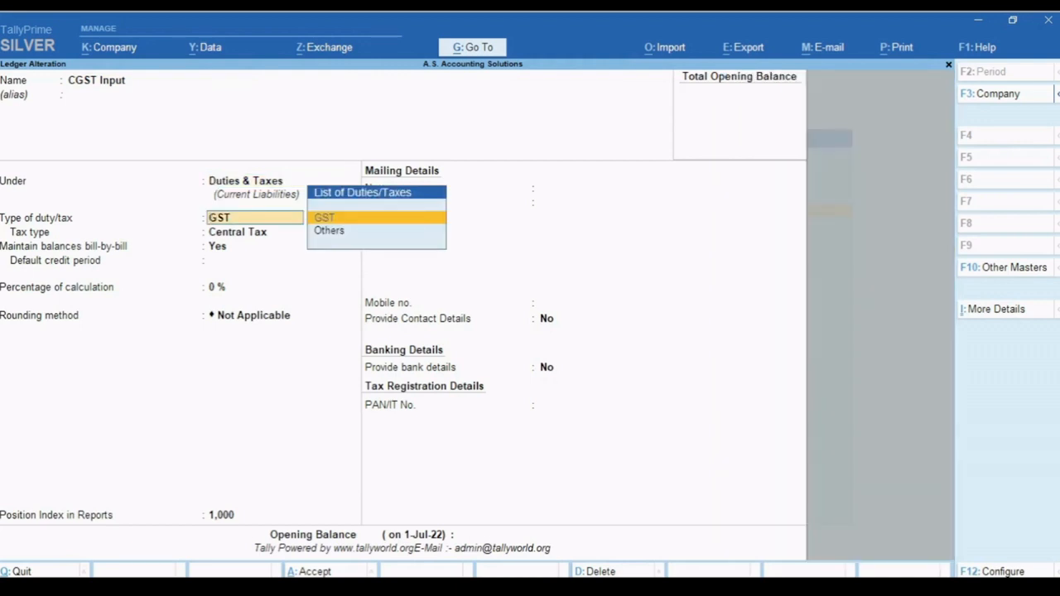
pyautogui.press('Return')
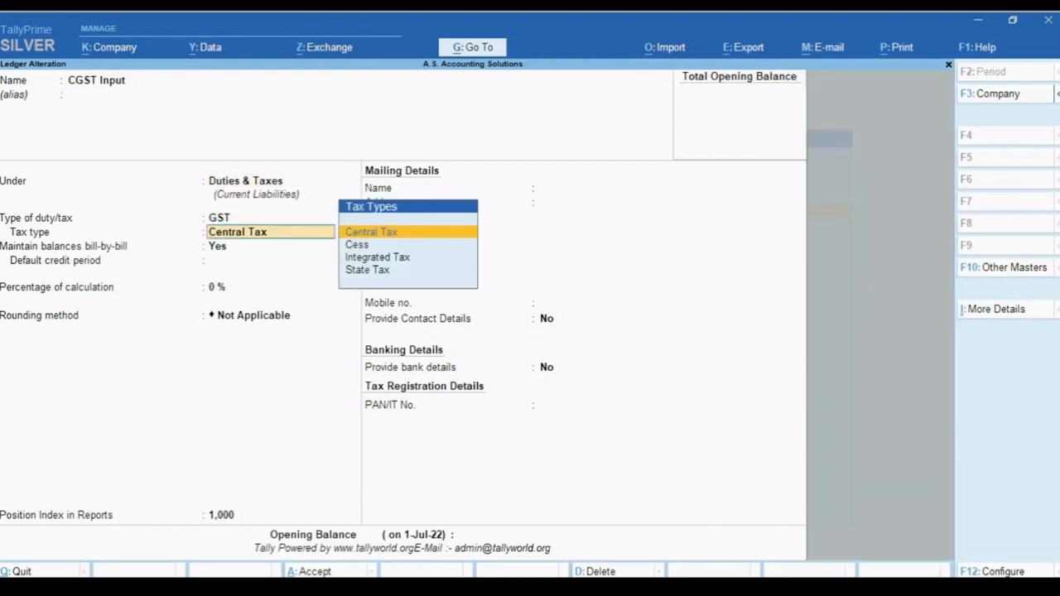
pyautogui.press('Return')
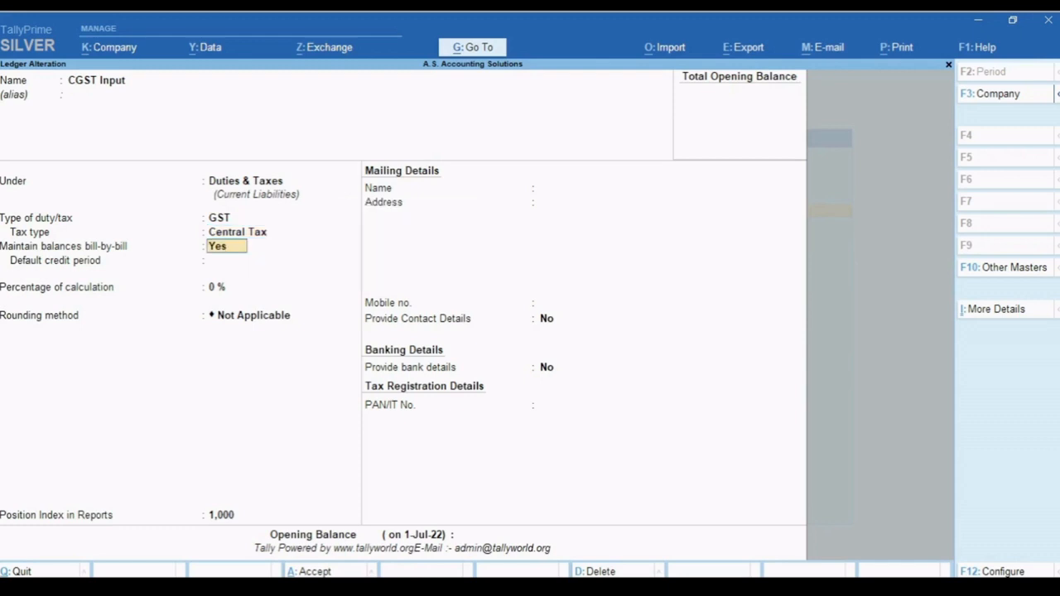
pyautogui.press('Return')
pyautogui.press('Return')
pyautogui.press('Return')
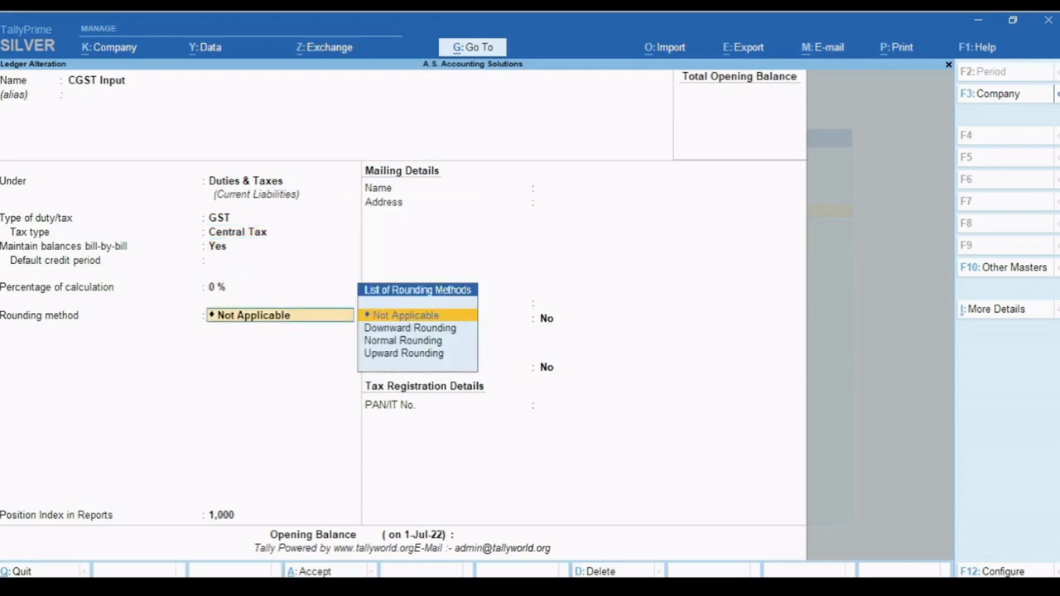
pyautogui.hotkey('ctrl', 'a')
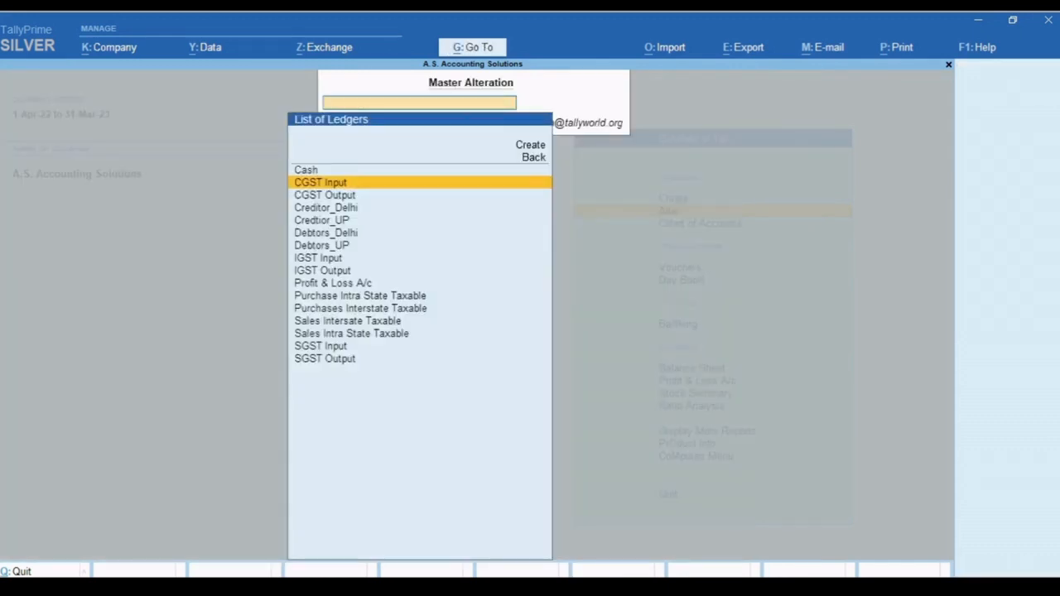
# - Open the CGST Output ledger for alteration, check its parent group, duty type and tax type, and save it
pyautogui.press('Down')
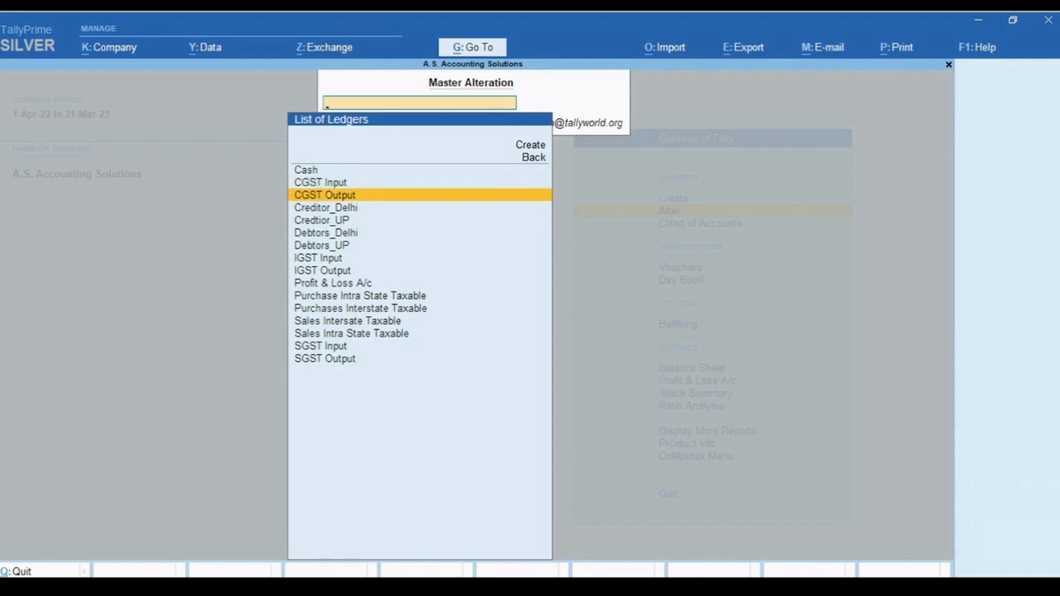
pyautogui.press('Return')
pyautogui.press('Return')
pyautogui.press('Return')
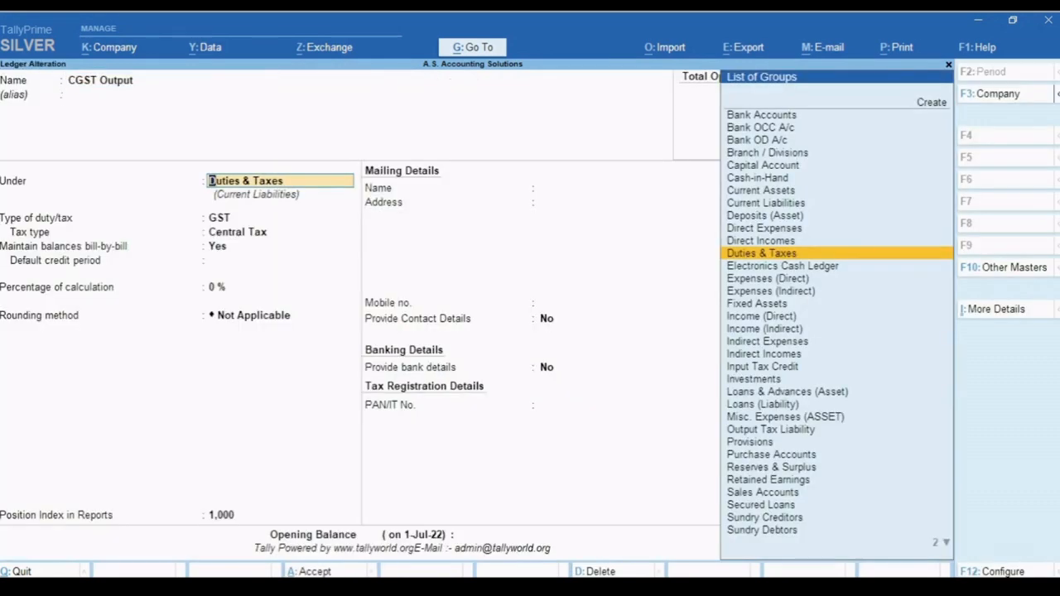
pyautogui.press('Return')
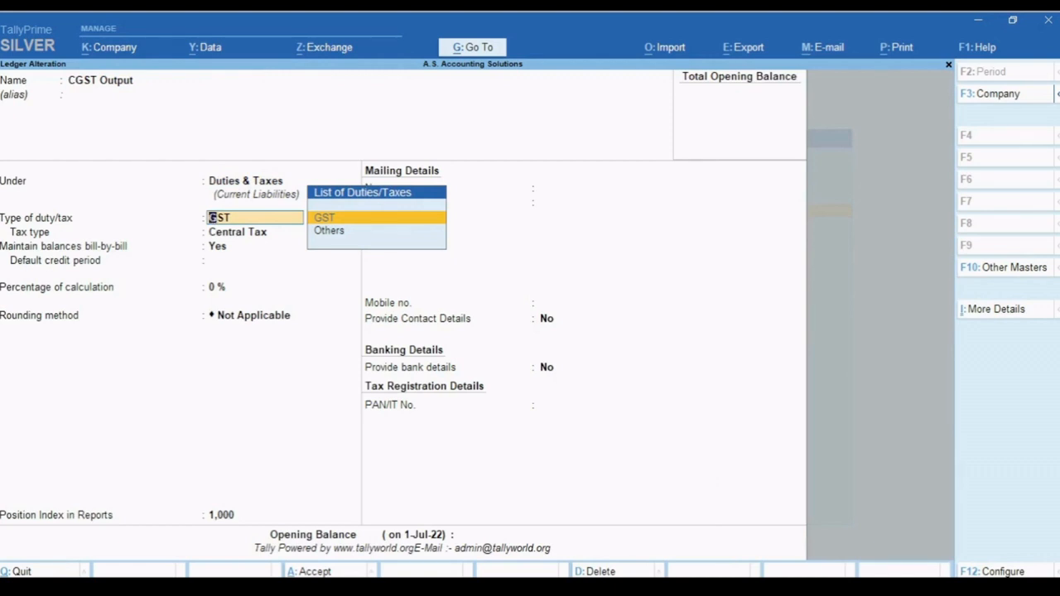
pyautogui.press('Return')
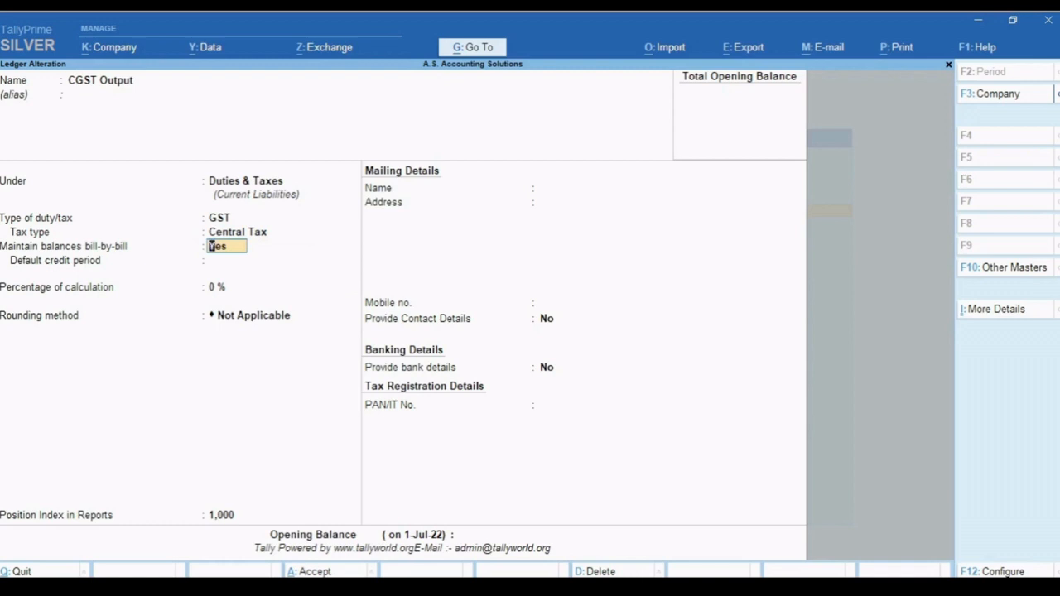
pyautogui.press('ctrl')
pyautogui.hotkey('ctrl', 'a')
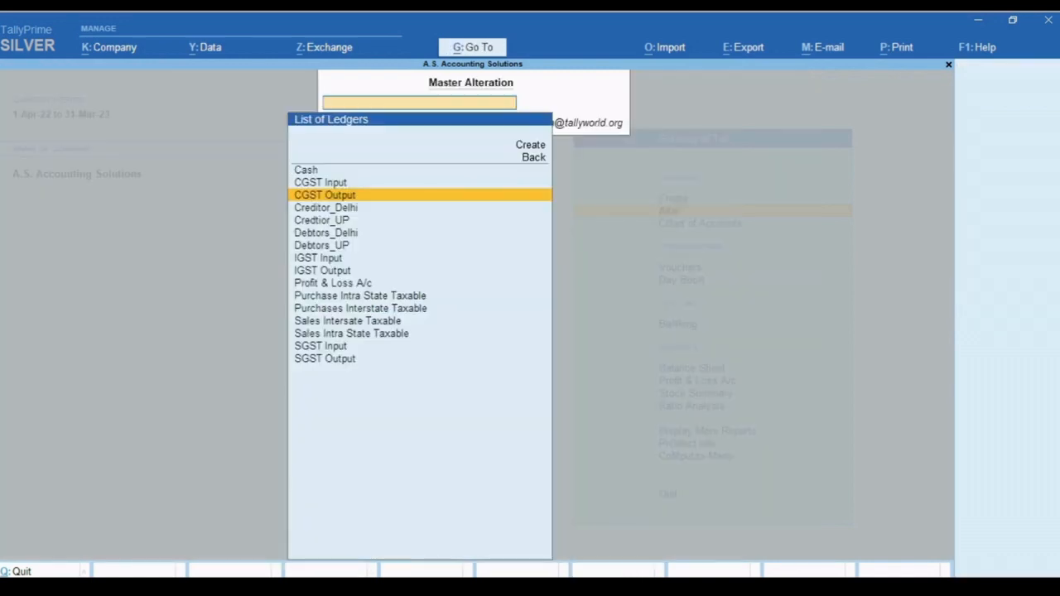
# - Open the IGST Input ledger for alteration and check its parent group
pyautogui.press('Down')
pyautogui.press('Down')
pyautogui.press('Down')
pyautogui.press('Down')
pyautogui.press('Down')
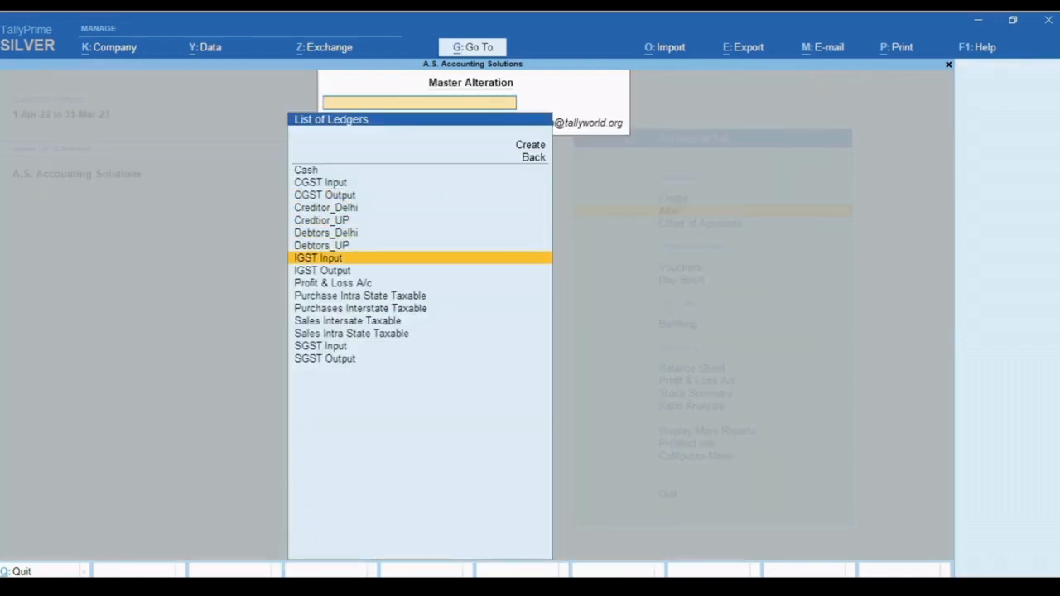
pyautogui.press('Return')
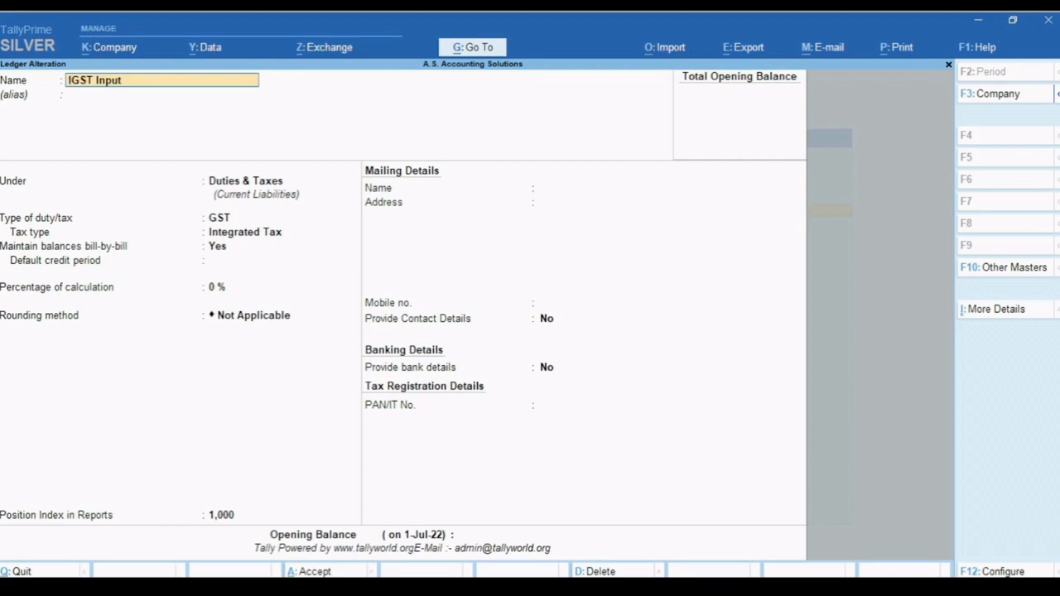
pyautogui.press('Return')
pyautogui.press('Return')
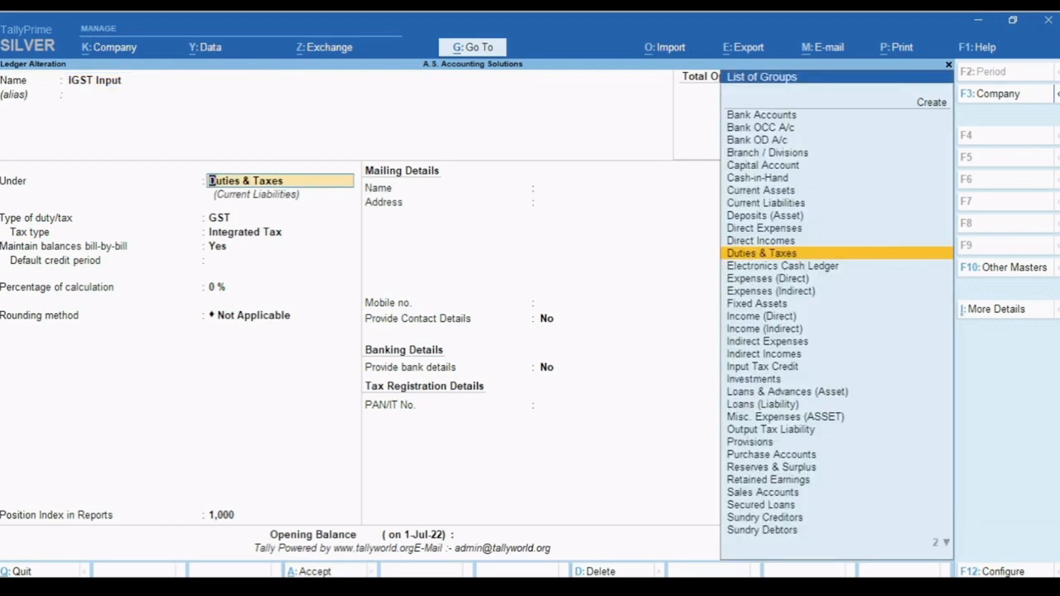
# - Check the IGST Input ledger's duty type, tax type, bill-by-bill setting and calculation percentage, and save the ledger
pyautogui.press('Return')
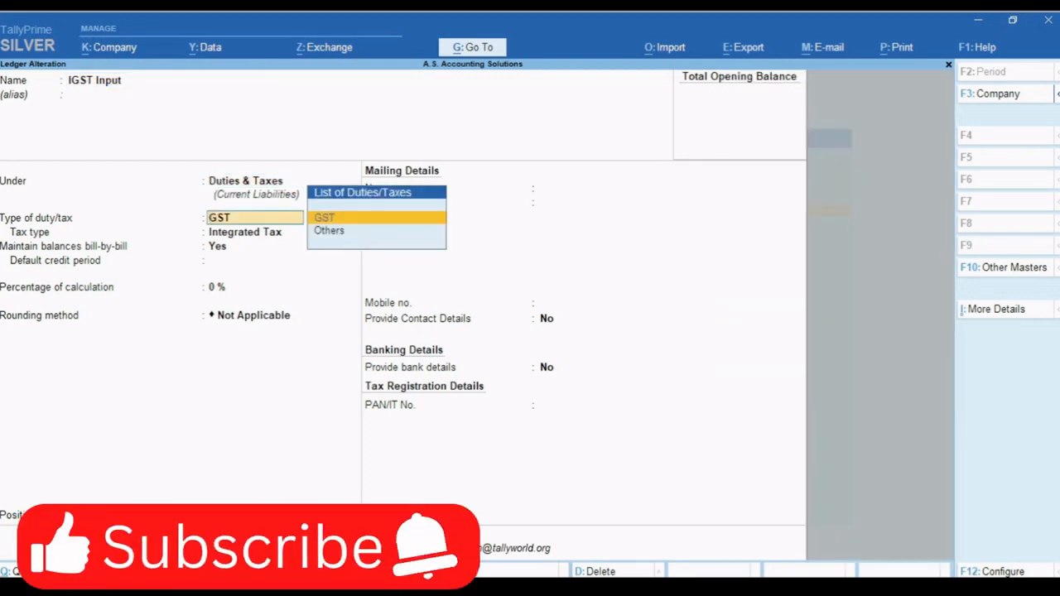
pyautogui.press('Return')
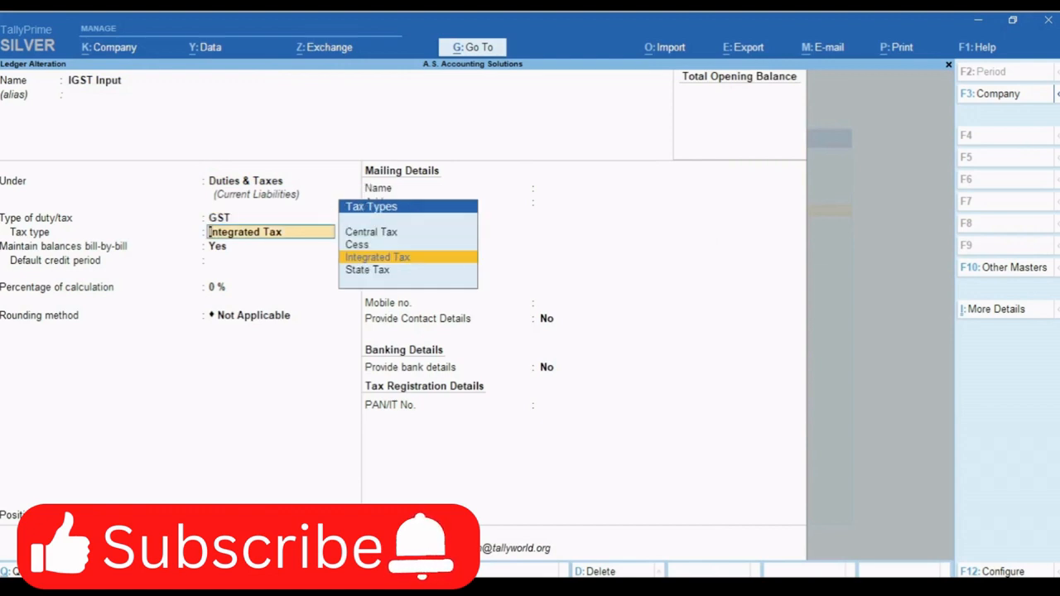
pyautogui.press('Return')
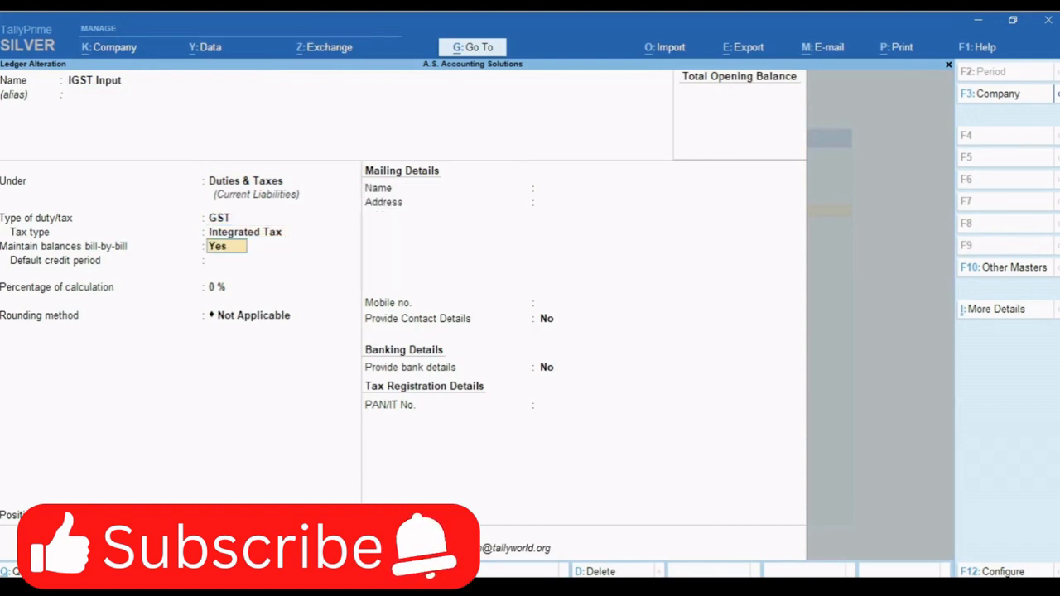
pyautogui.press('Return')
pyautogui.press('Return')
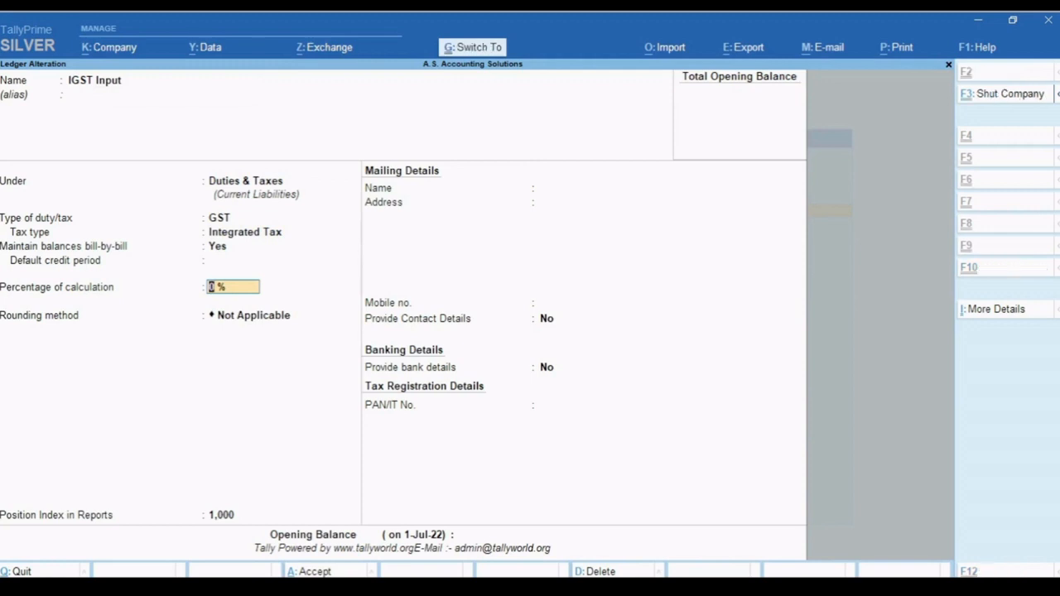
pyautogui.hotkey('ctrl', 'a')
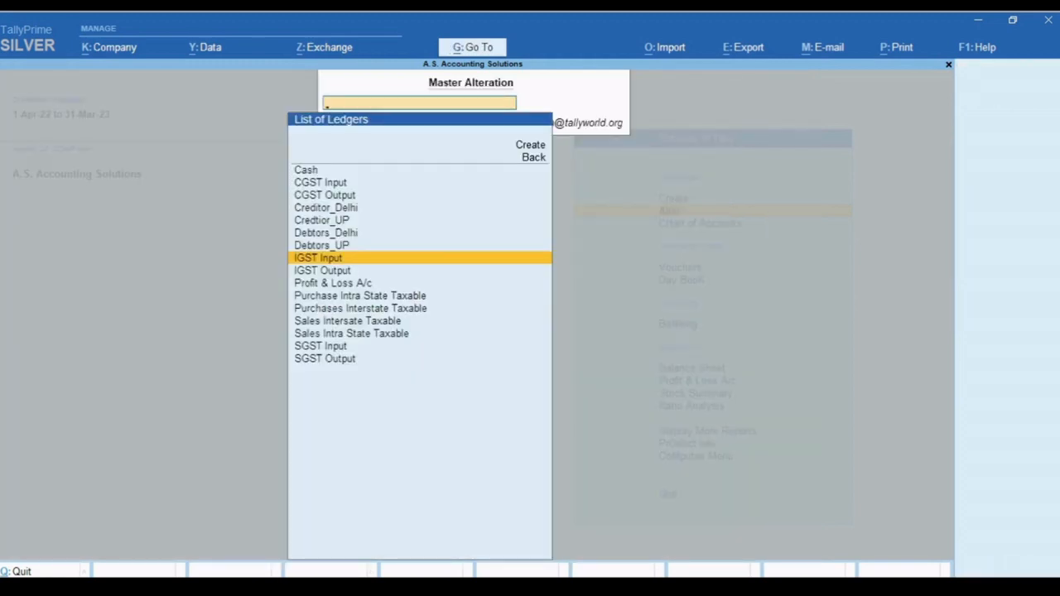
# - Open the IGST Output ledger for alteration, check its parent group, duty type and tax type, and save it
pyautogui.press('Down')
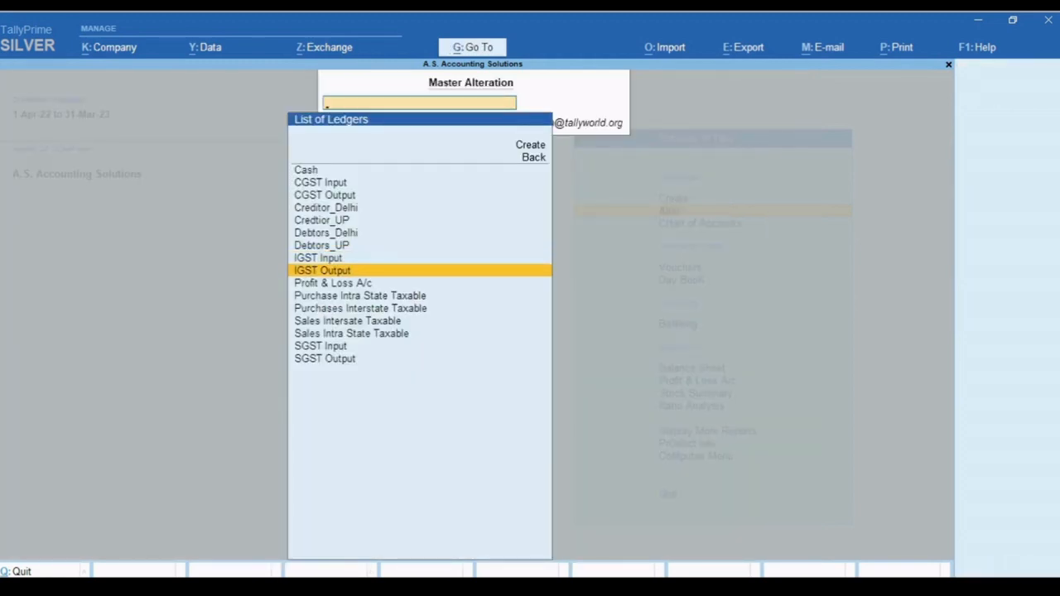
pyautogui.press('Return')
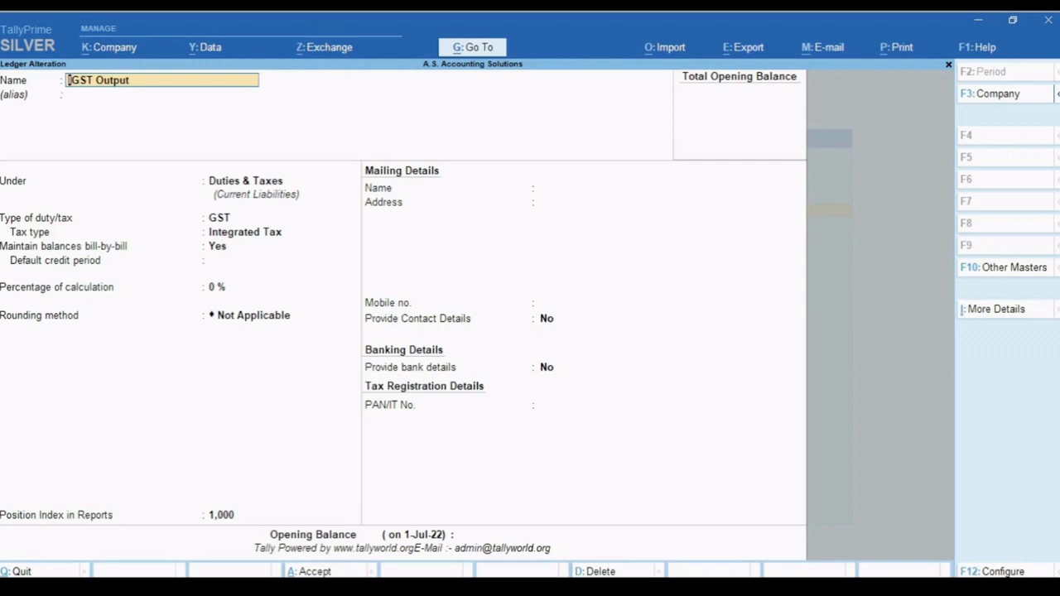
pyautogui.press('Return')
pyautogui.press('Return')
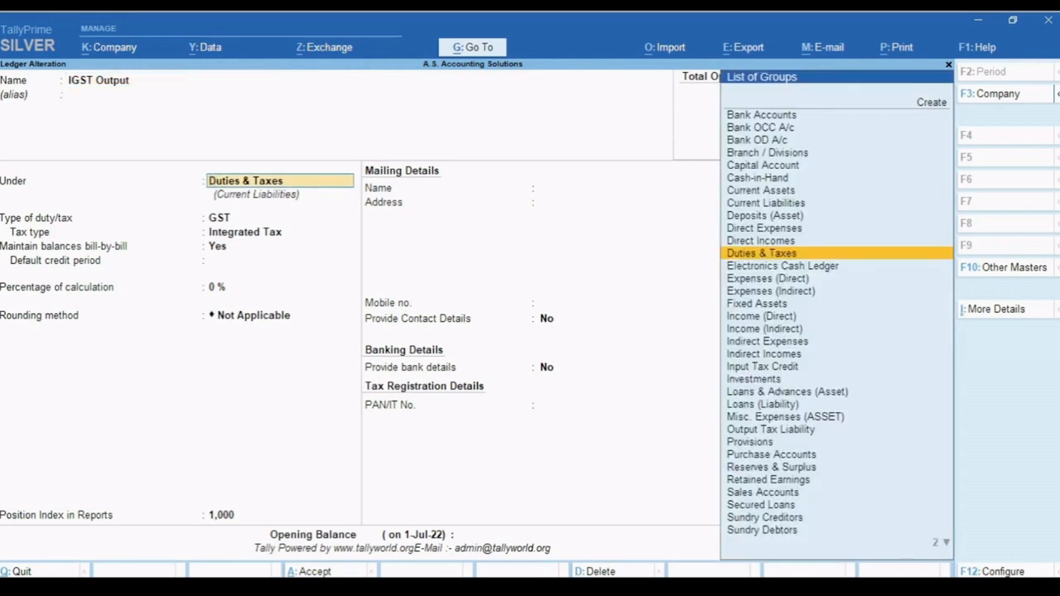
pyautogui.press('Return')
pyautogui.press('Return')
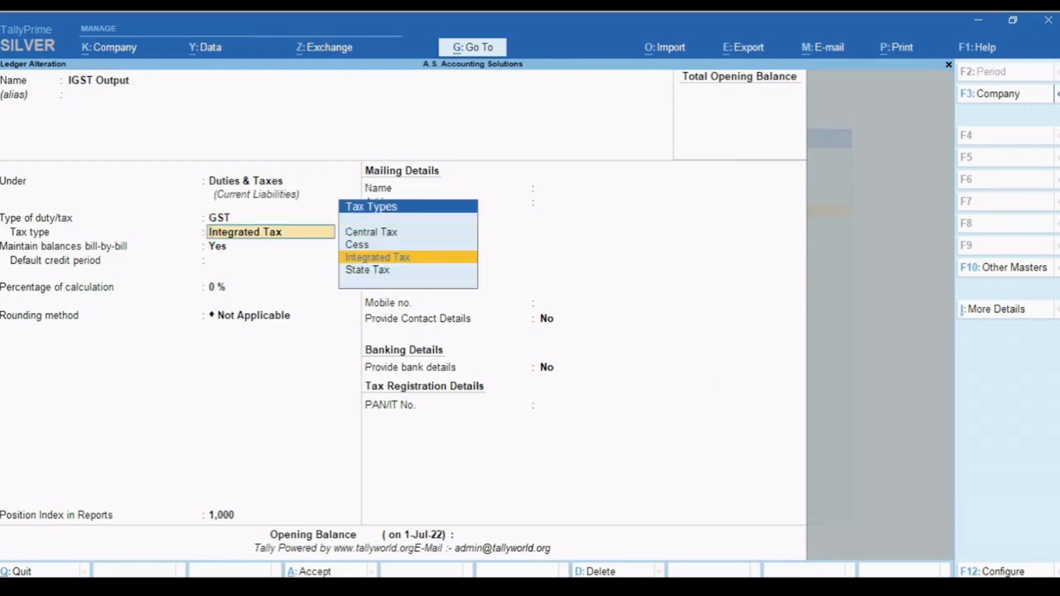
pyautogui.press('Return')
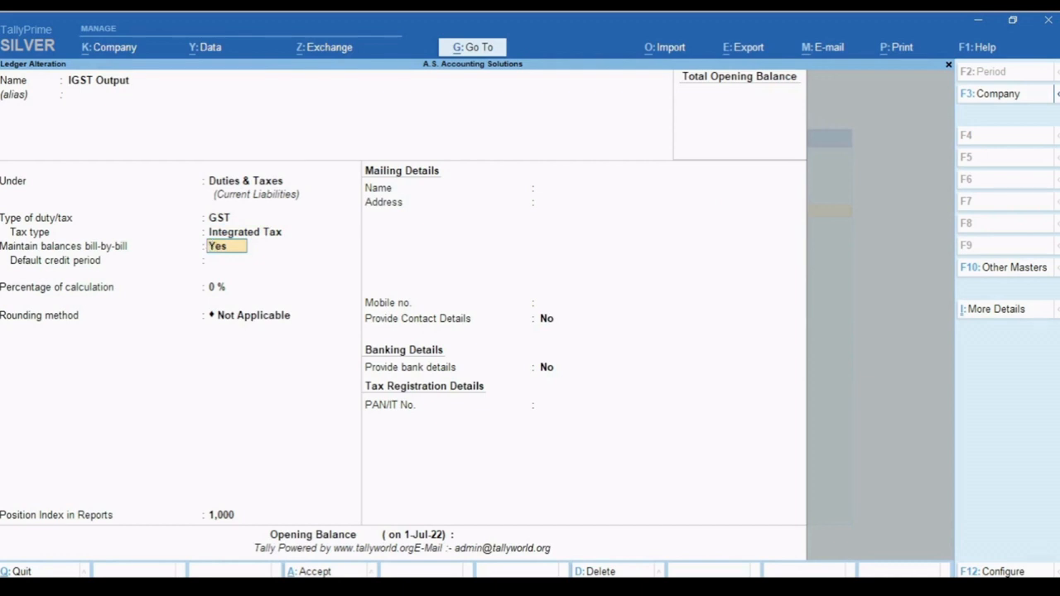
pyautogui.press('ctrl')
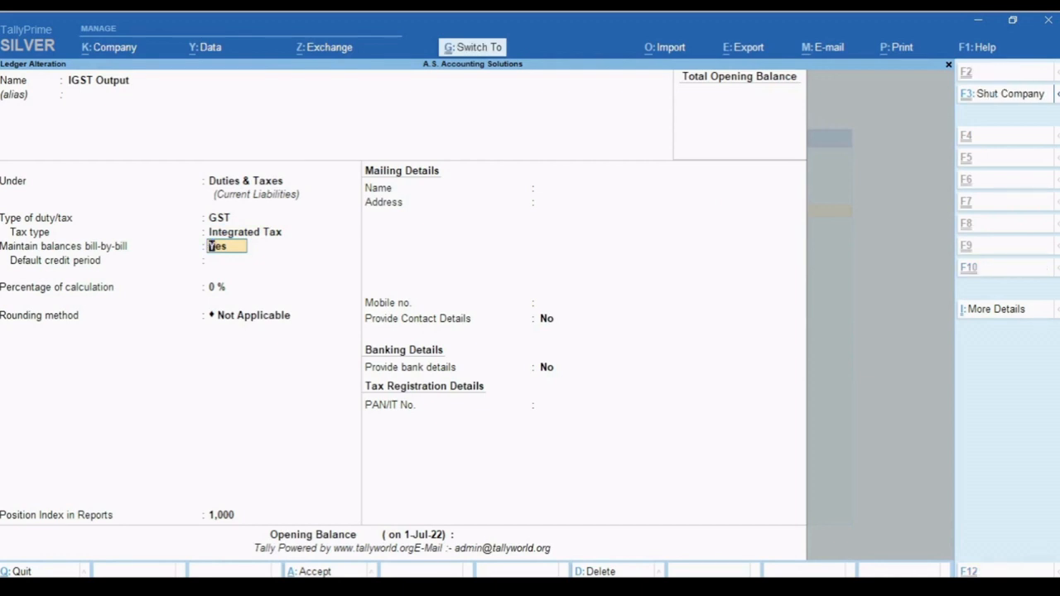
pyautogui.hotkey('ctrl', 'a')
# - Open the SGST Input ledger for alteration
pyautogui.press('Down')
pyautogui.press('Down')
pyautogui.press('Down')
pyautogui.press('Down')
pyautogui.press('Down')
pyautogui.press('Down')
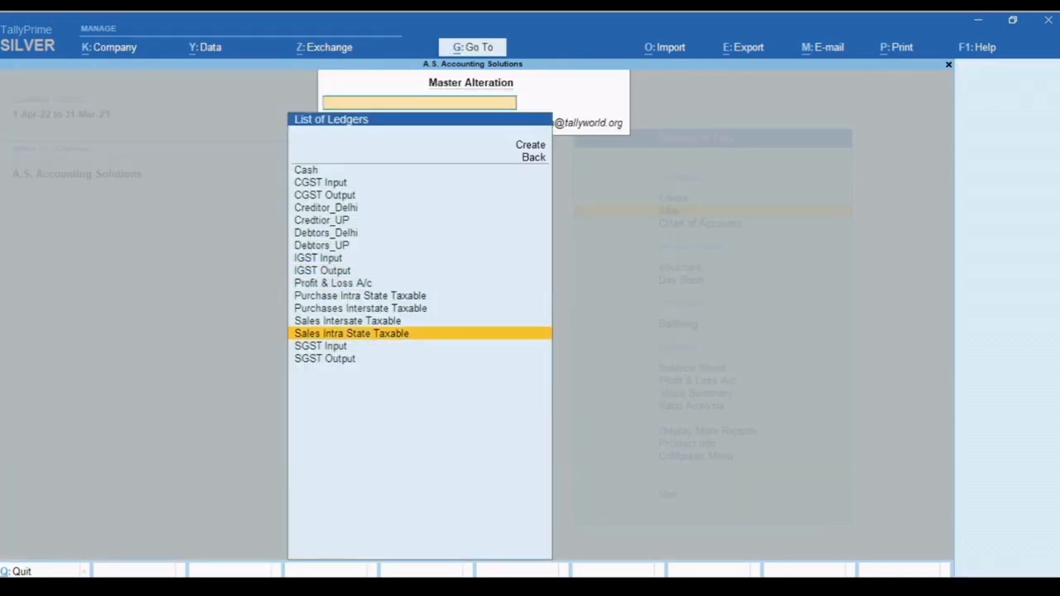
pyautogui.press('Return')
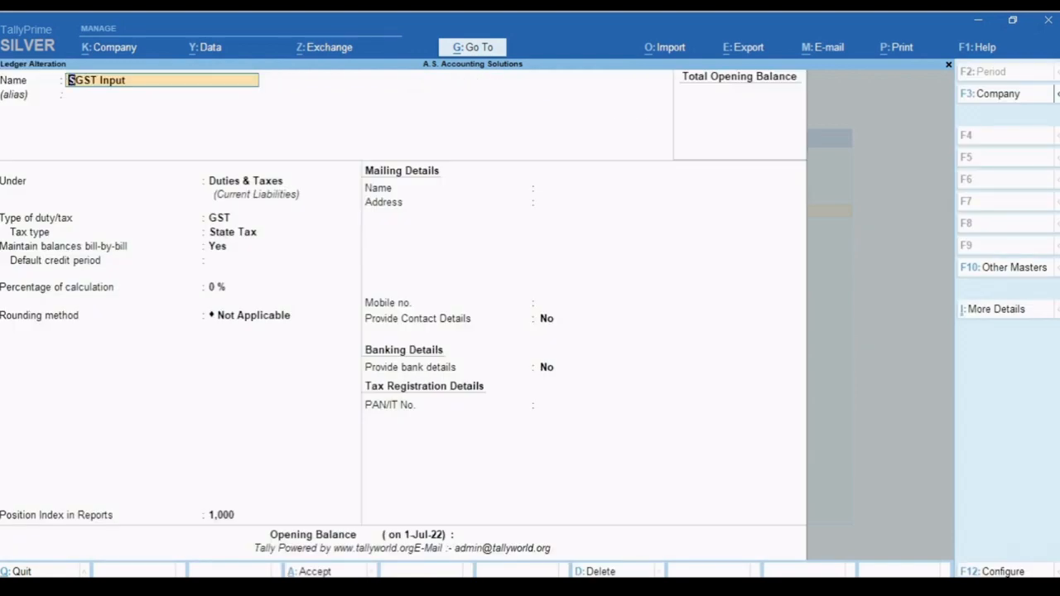
# - Check the SGST Input ledger's parent group, duty type and tax type, and save the ledger
pyautogui.press('Return')
pyautogui.press('Return')
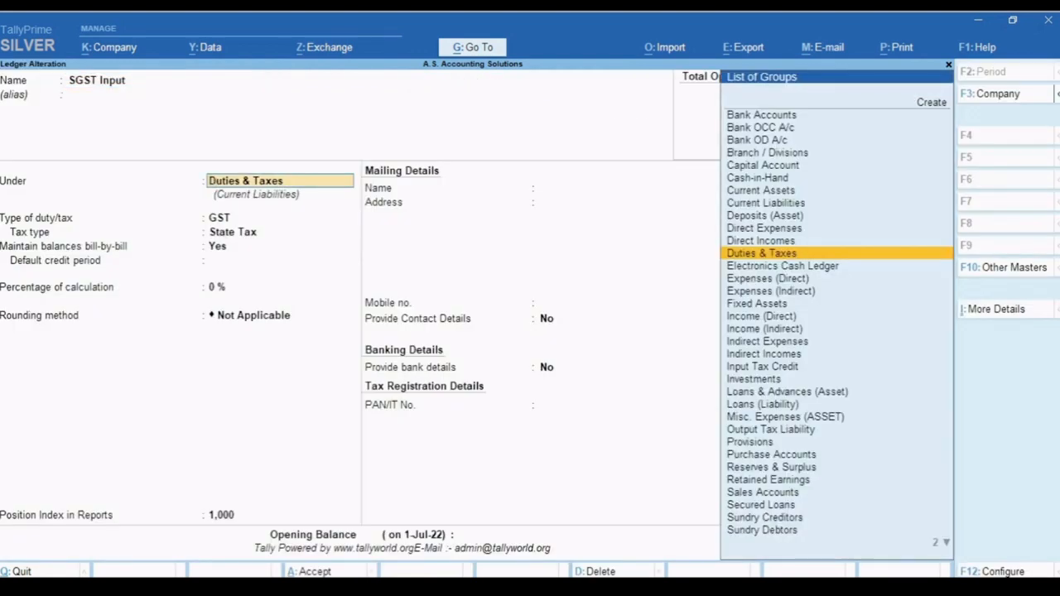
pyautogui.press('Return')
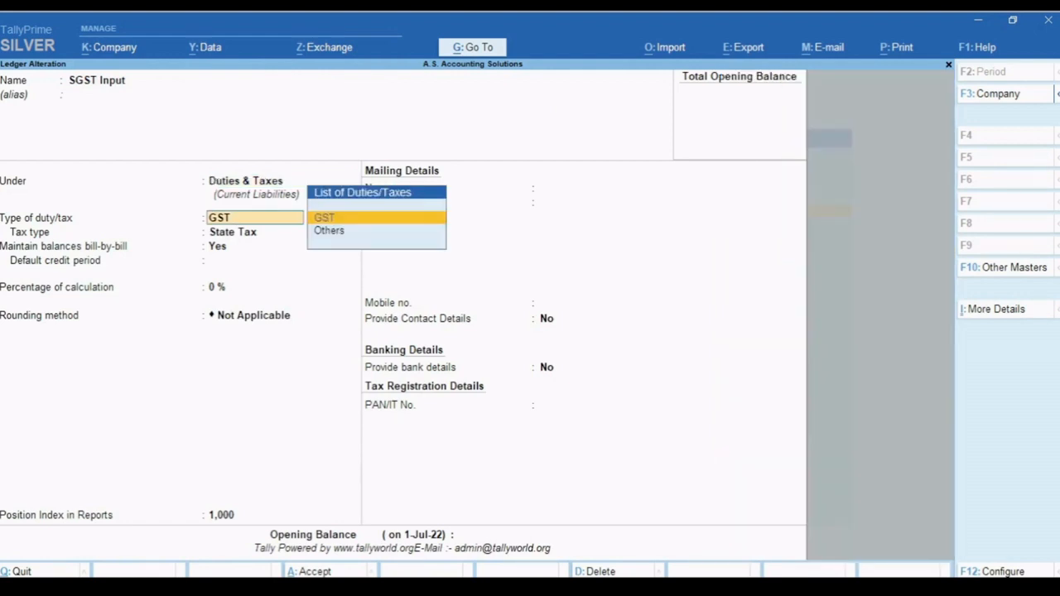
pyautogui.press('Return')
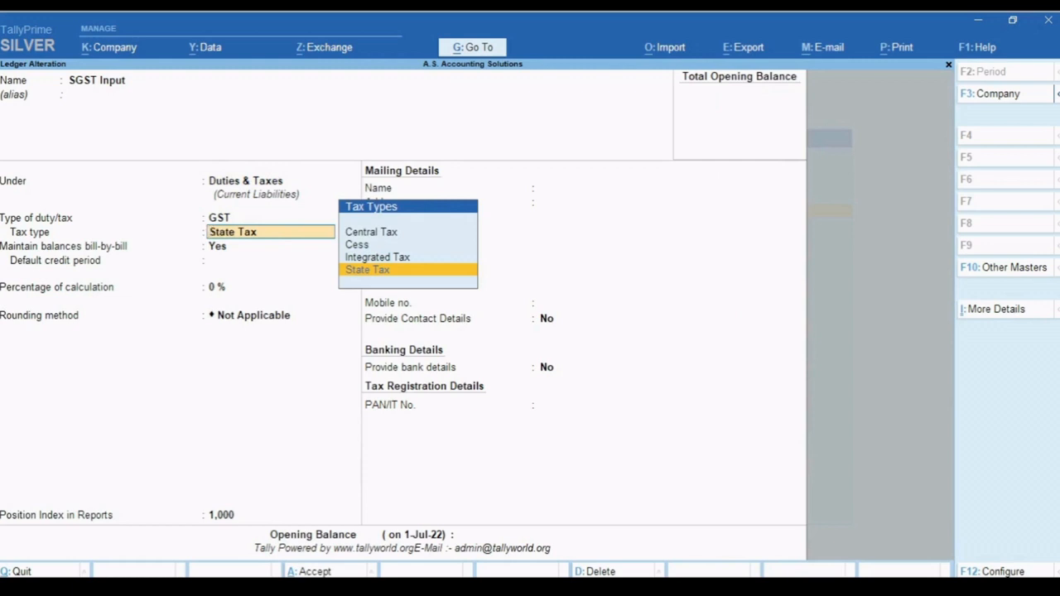
pyautogui.press('Return')
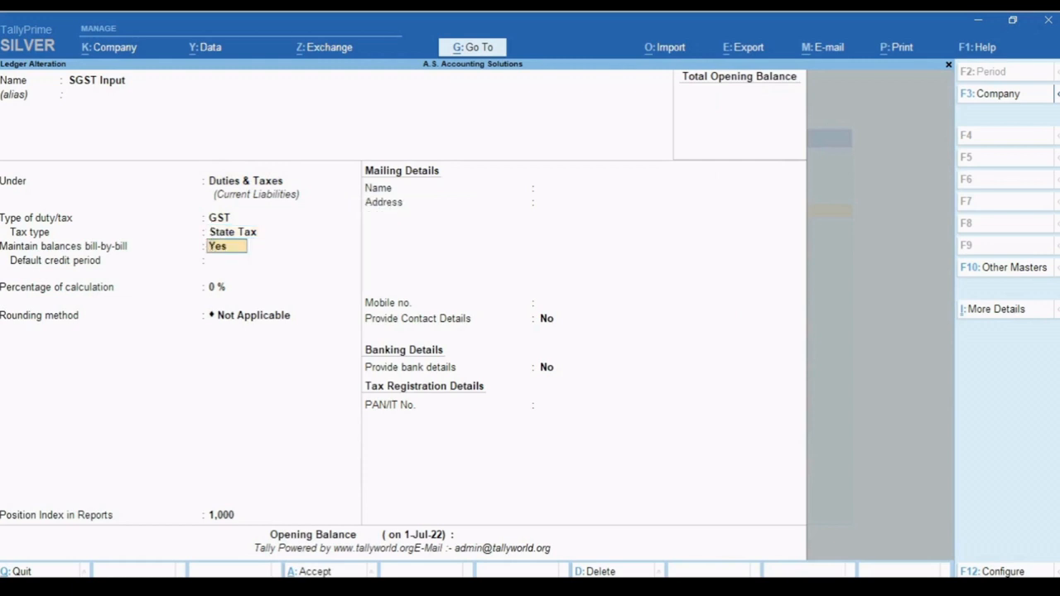
pyautogui.press('ctrl')
pyautogui.hotkey('ctrl', 'a')
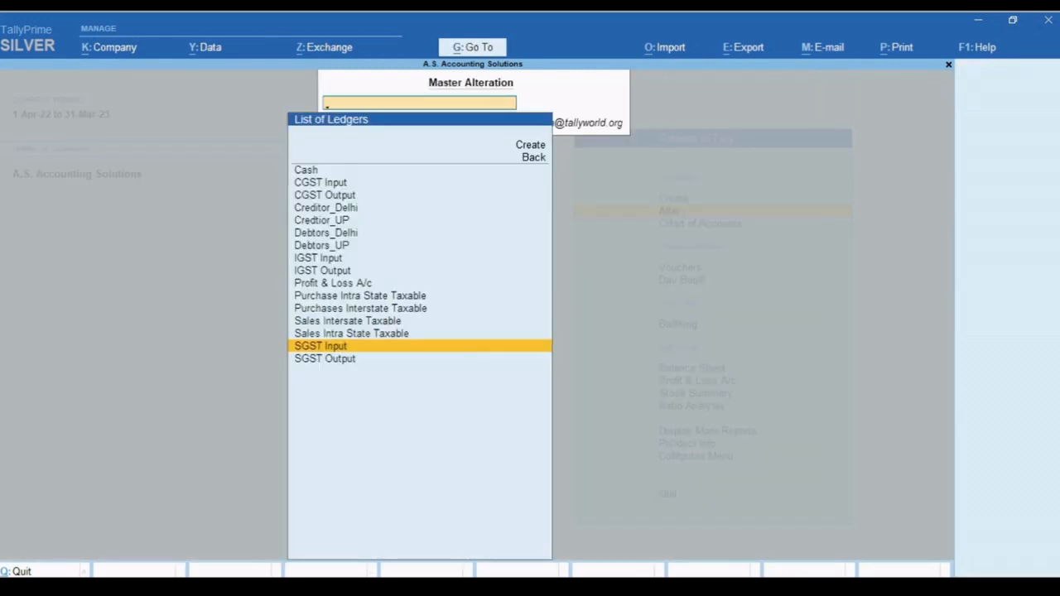
# - Open the SGST Output ledger for alteration, check its parent group, duty type and tax type, save it and return to the Gateway of Tally
pyautogui.press('Down')
pyautogui.press('Return')
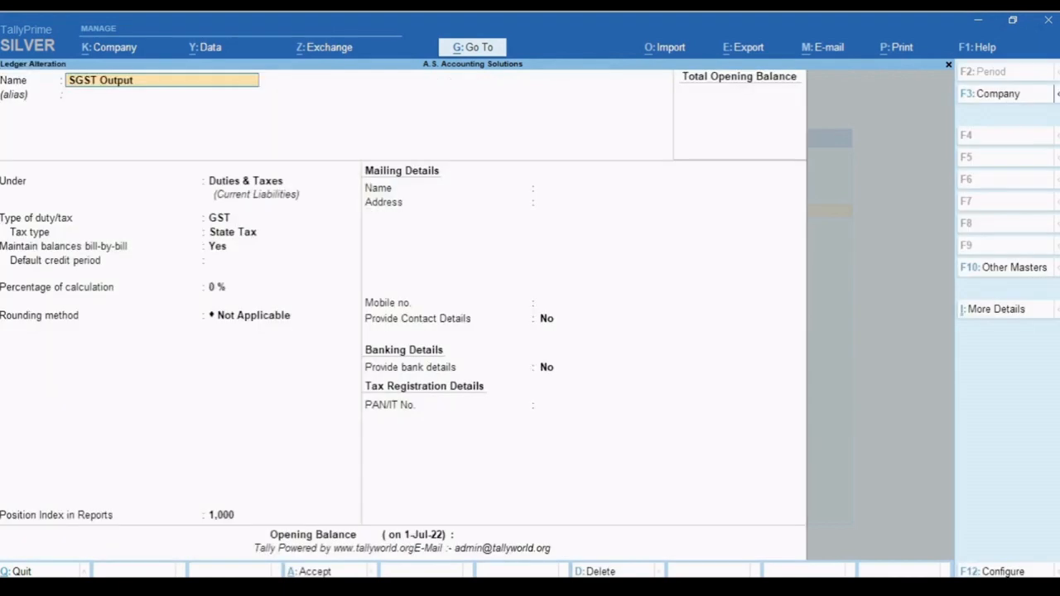
pyautogui.press('Return')
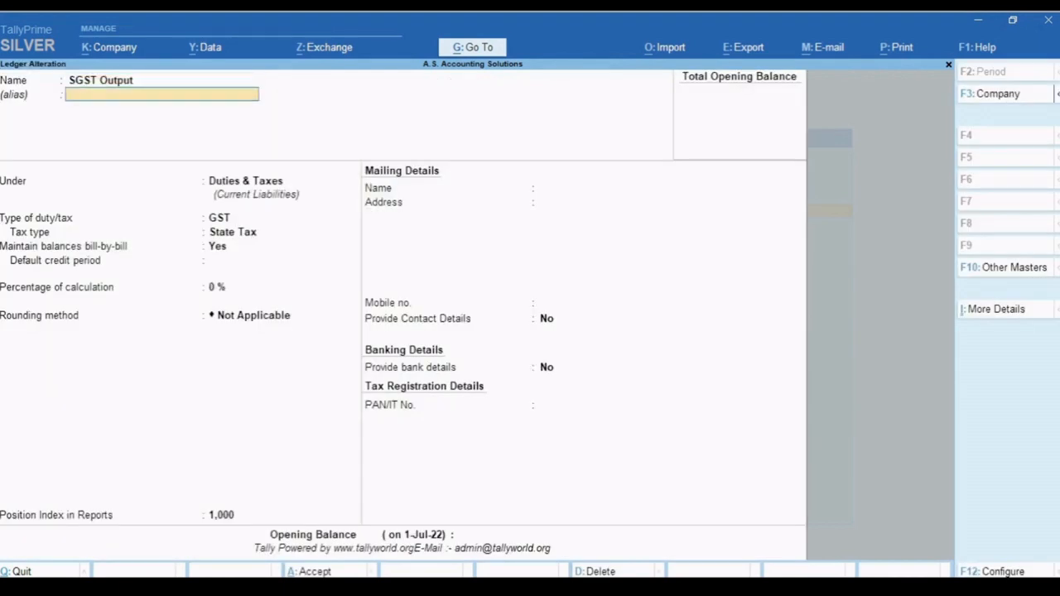
pyautogui.press('Return')
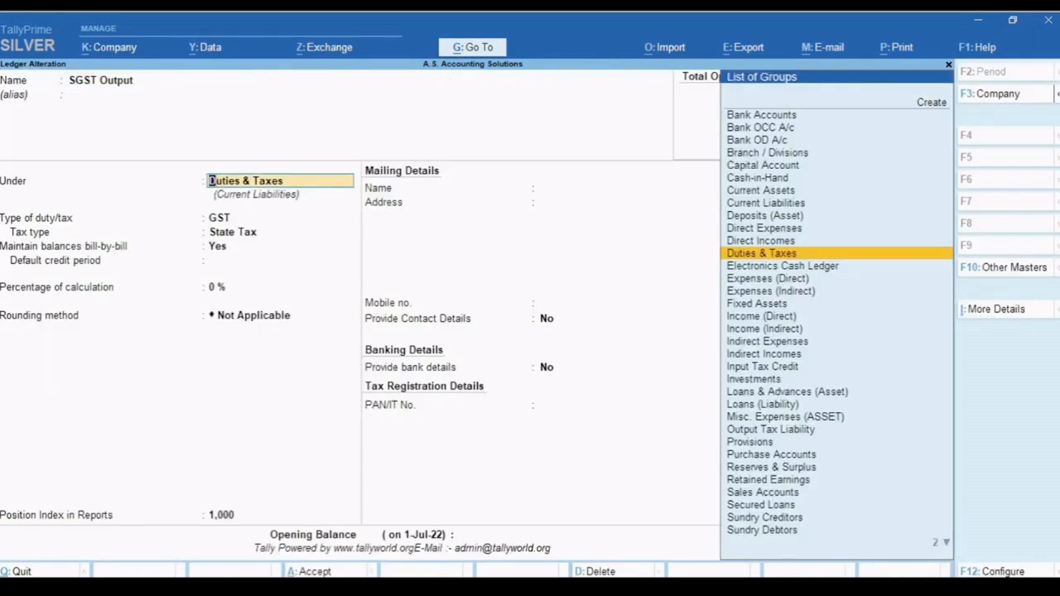
pyautogui.press('Return')
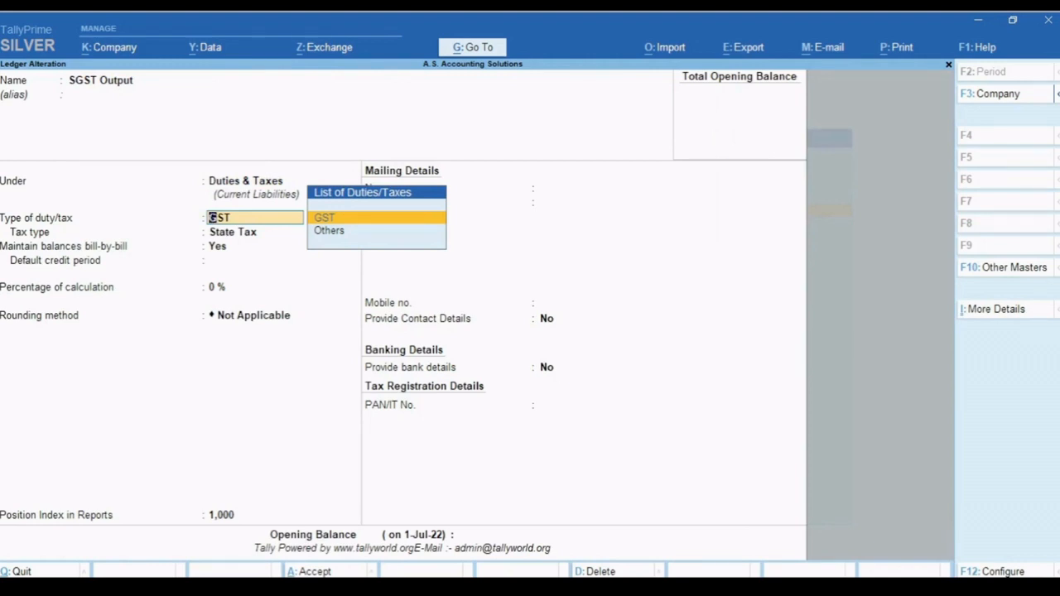
pyautogui.press('Return')
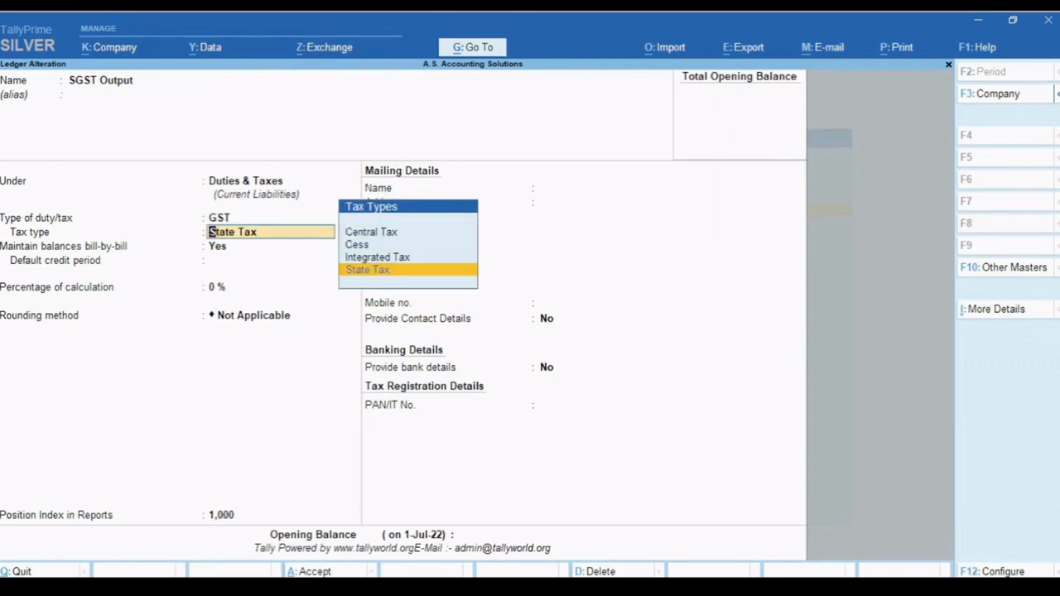
pyautogui.press('Return')
pyautogui.press('Return')
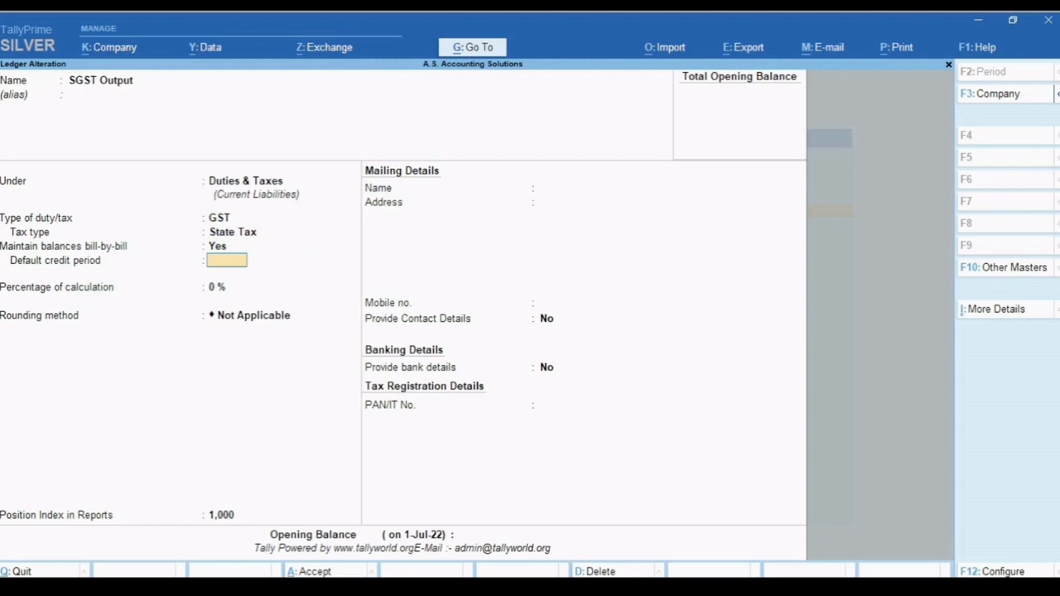
pyautogui.press('ctrl')
pyautogui.hotkey('ctrl', 'a')
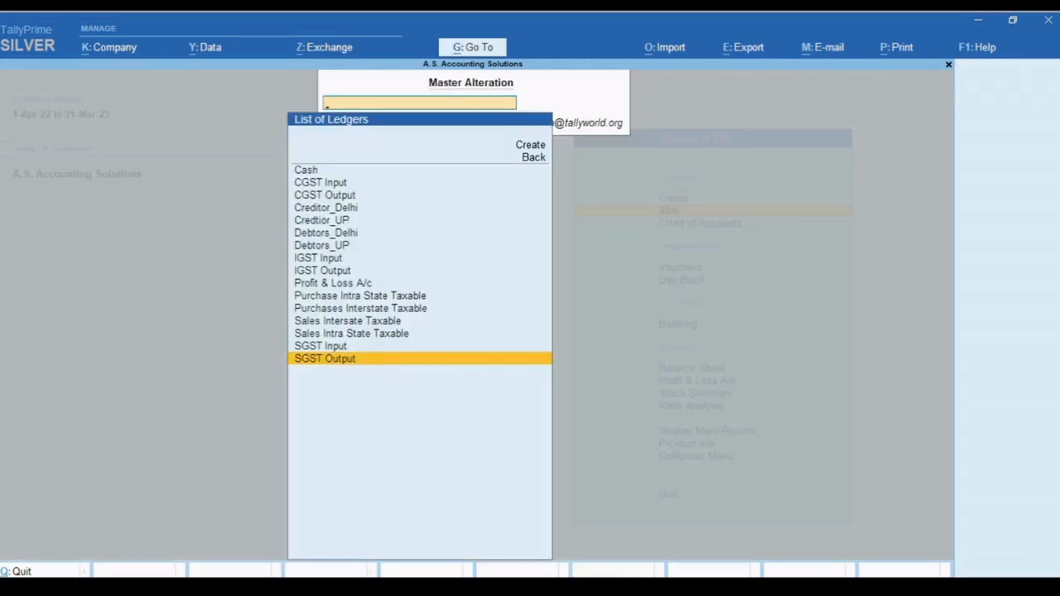
pyautogui.press('Escape')
pyautogui.press('Escape')
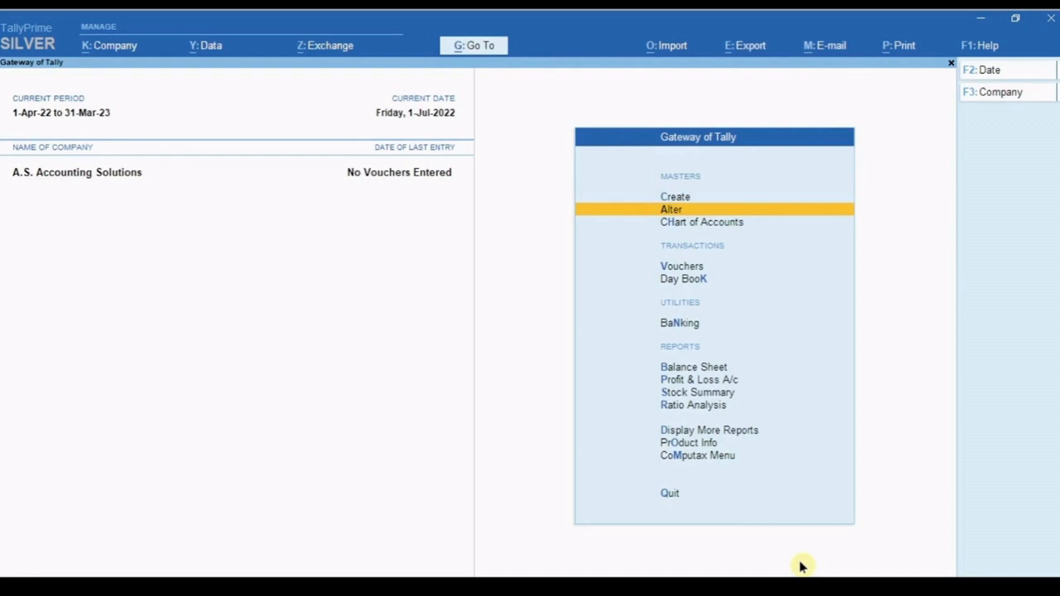
pyautogui.click(682, 200)
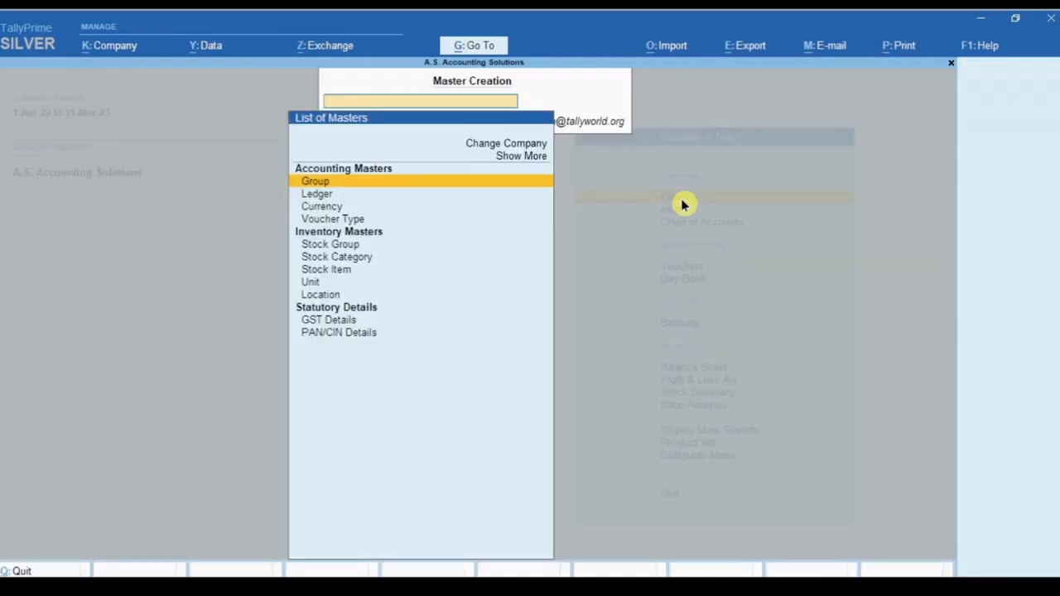
pyautogui.press('Down')
pyautogui.press('Down')
pyautogui.press('Down')
pyautogui.press('Down')
pyautogui.press('Down')
pyautogui.press('Down')
pyautogui.press('Down')
pyautogui.press('Down')
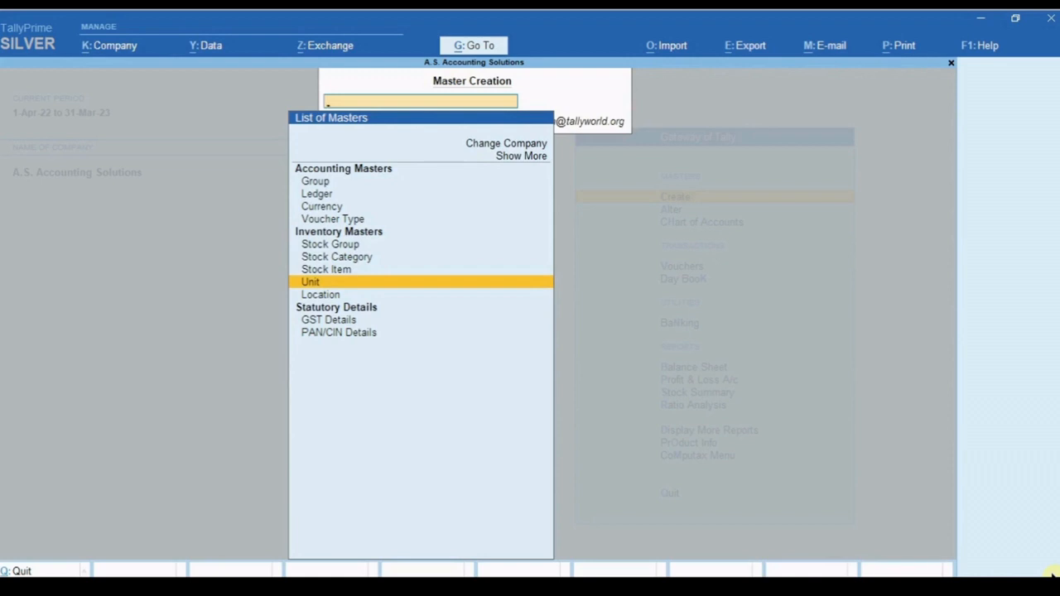
pyautogui.press('Return')
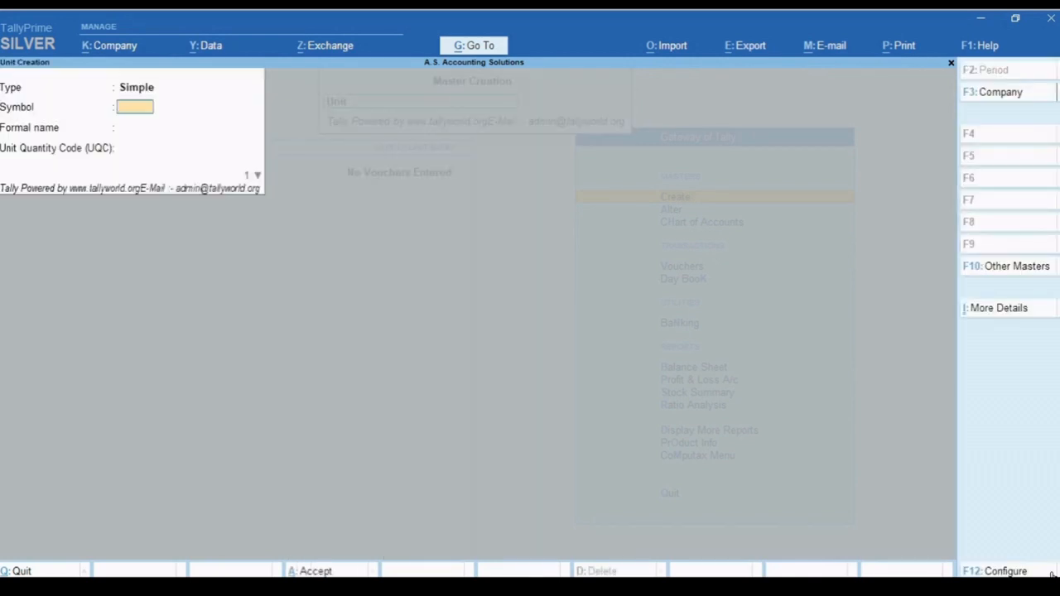
pyautogui.press('Escape')
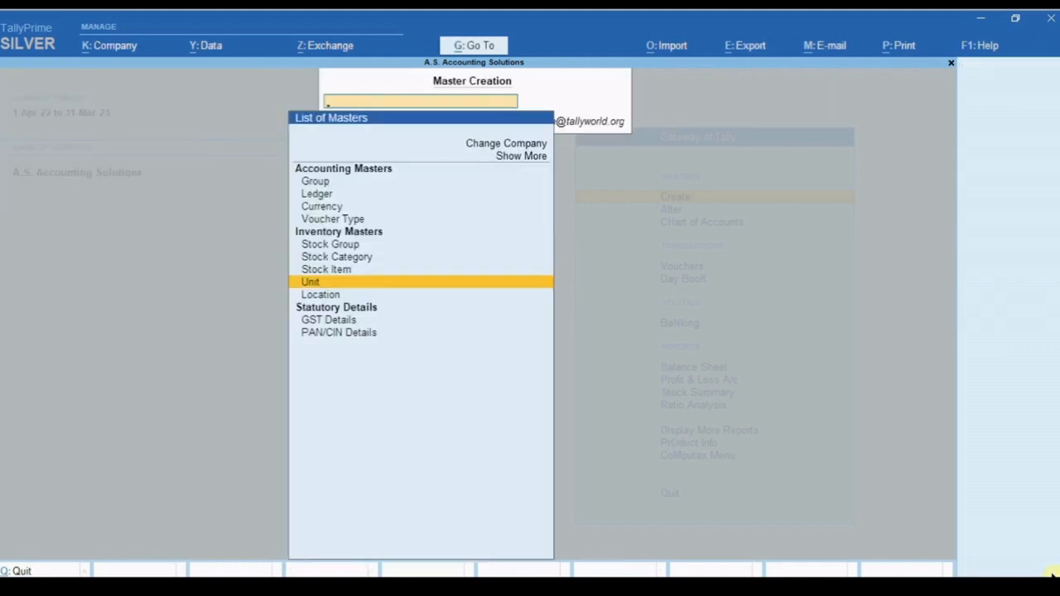
pyautogui.press('Escape')
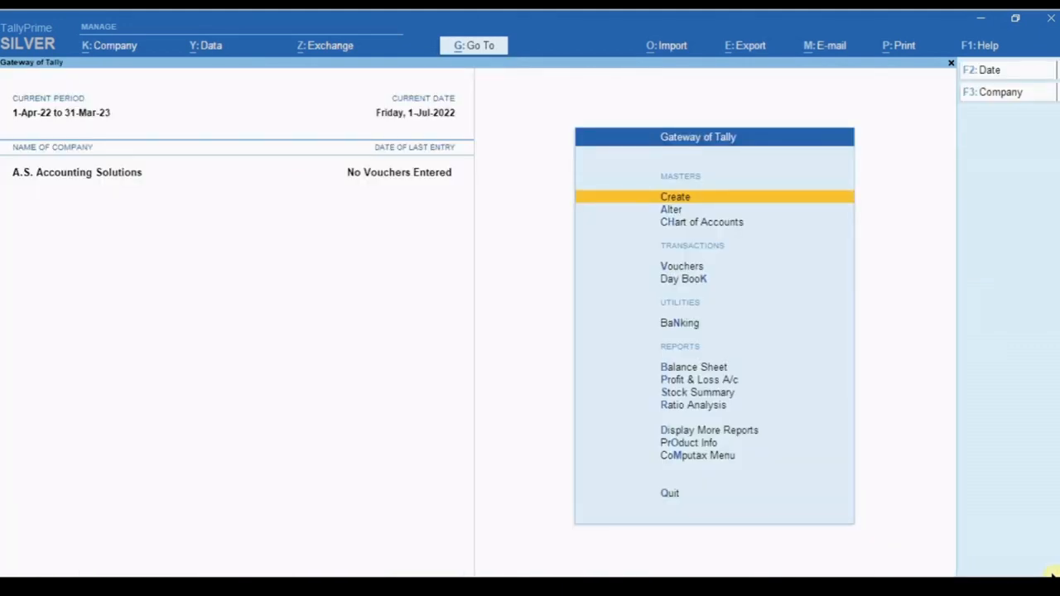
# - Open the Kgs unit master for alteration
pyautogui.press('Down')
pyautogui.press('Return')
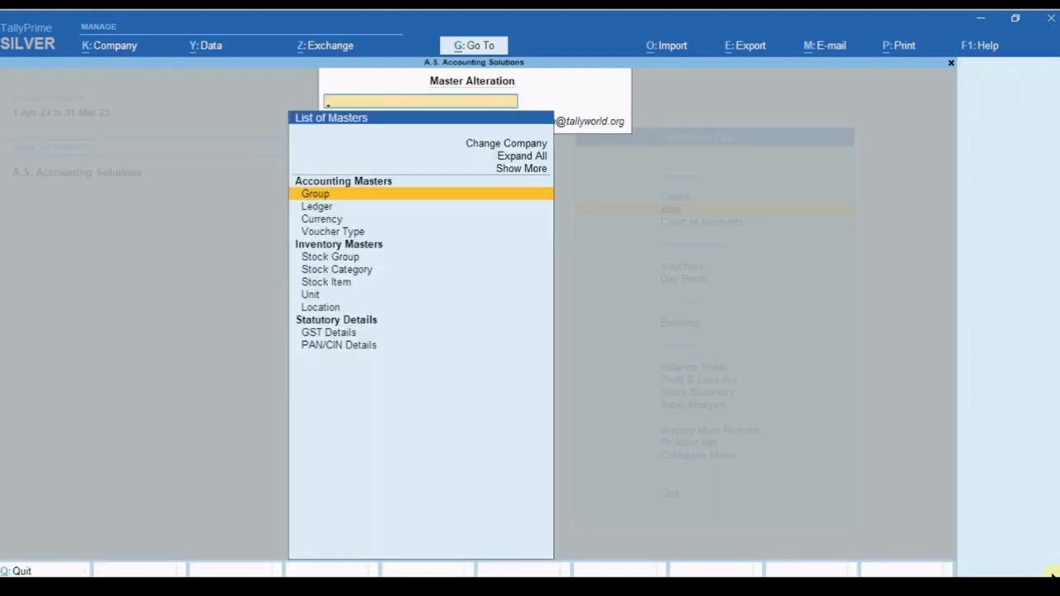
pyautogui.press('Down')
pyautogui.press('Down')
pyautogui.press('Down')
pyautogui.press('Down')
pyautogui.press('Down')
pyautogui.press('Down')
pyautogui.press('Down')
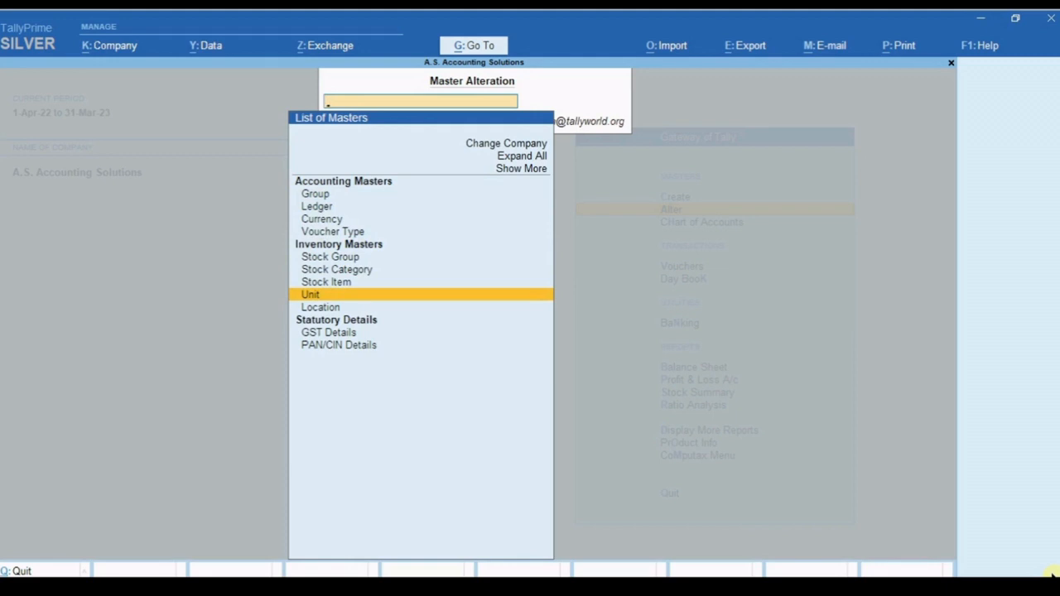
pyautogui.press('Return')
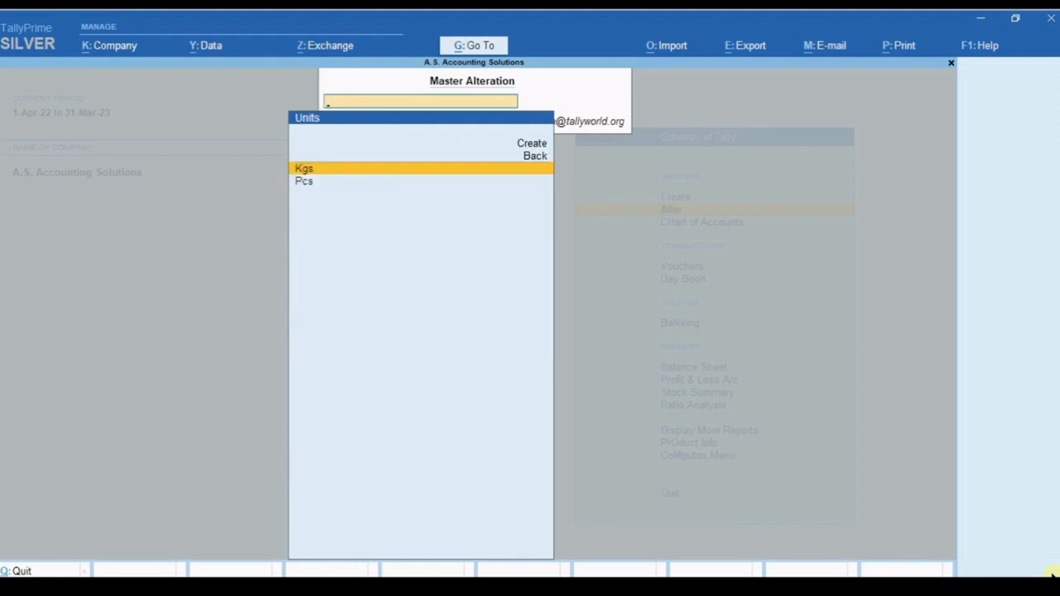
pyautogui.press('Down')
pyautogui.press('Up')
pyautogui.press('Return')
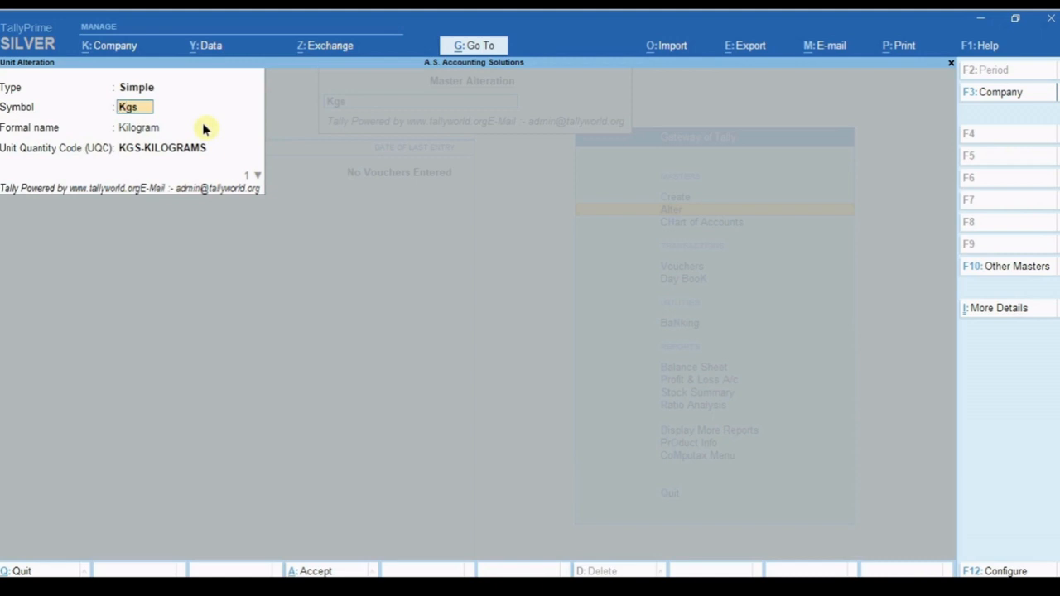
# - Set the Kgs unit's Unit Quantity Code to KGS-KILOGRAMS, save the unit and return to the Gateway of Tally
pyautogui.press('Return')
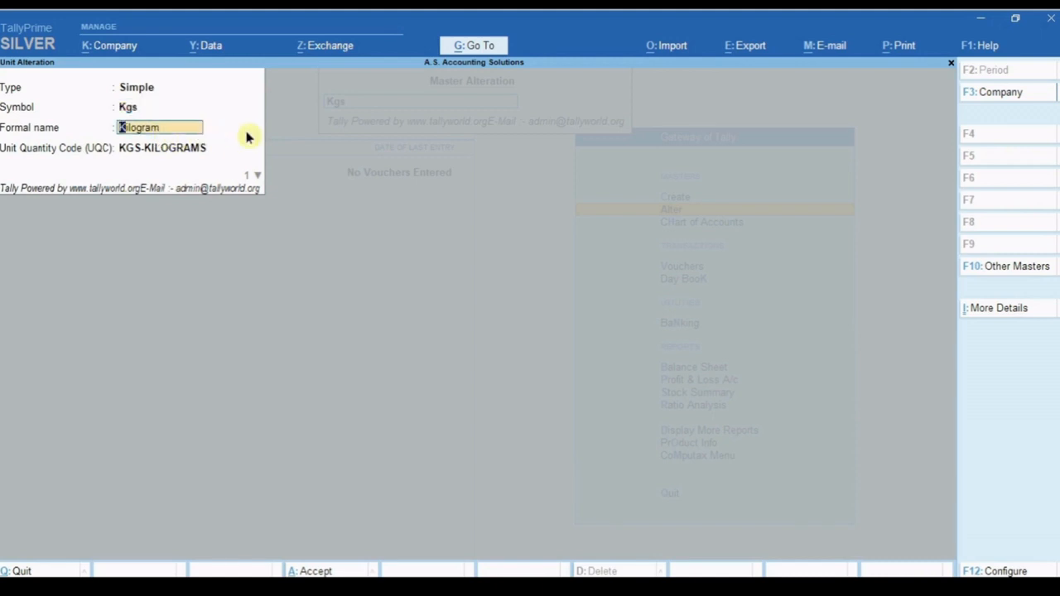
pyautogui.press('Return')
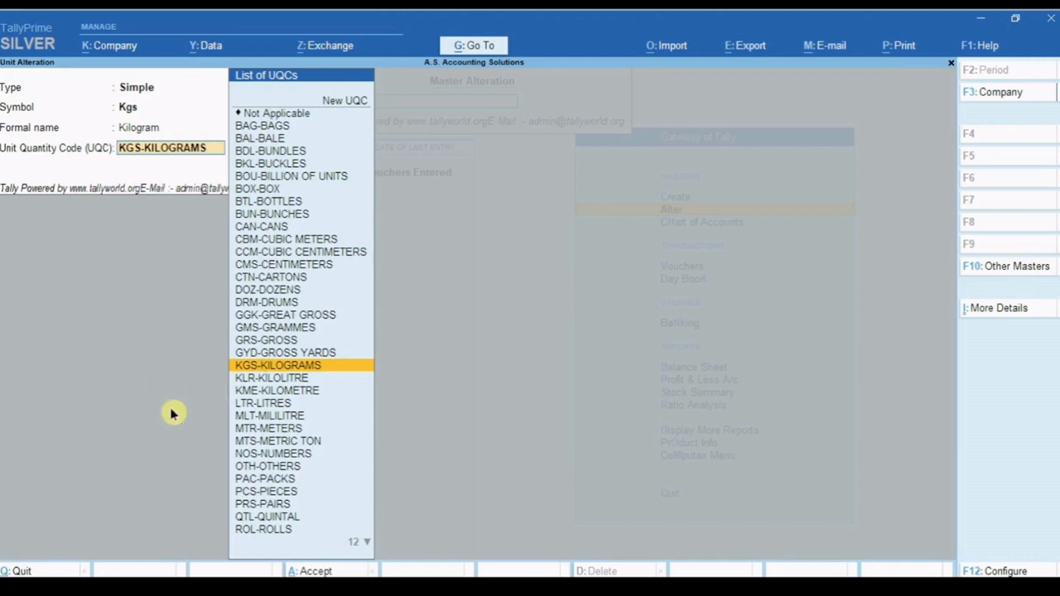
pyautogui.write('kgs')
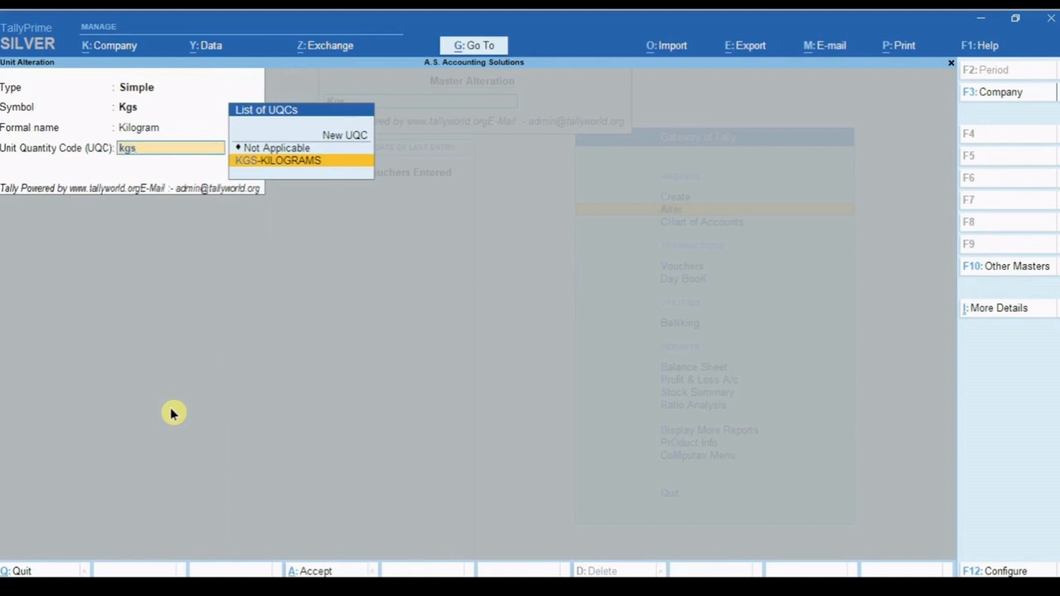
pyautogui.press('Return')
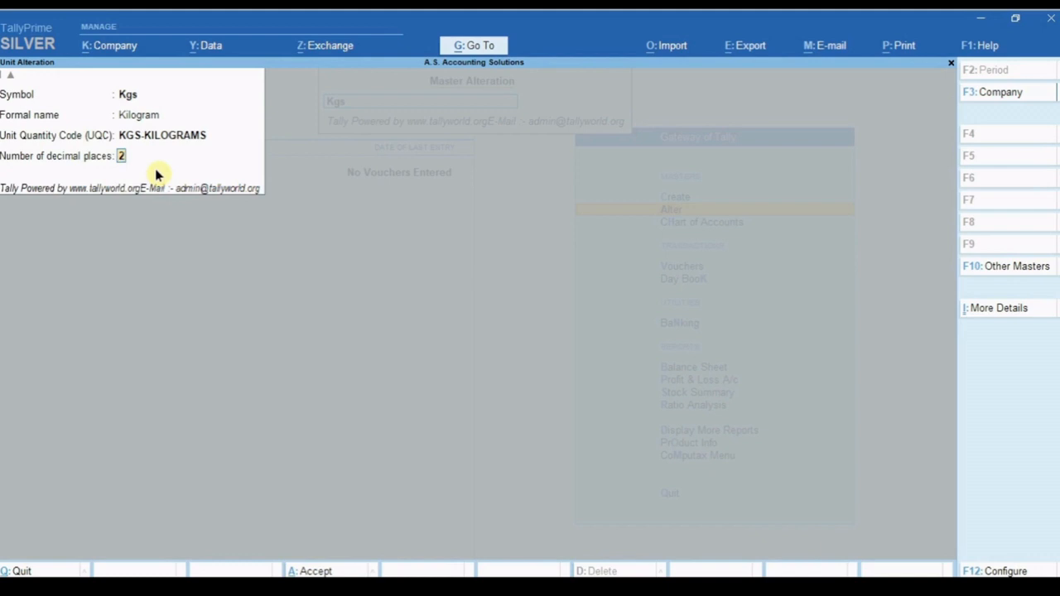
pyautogui.press('ctrl')
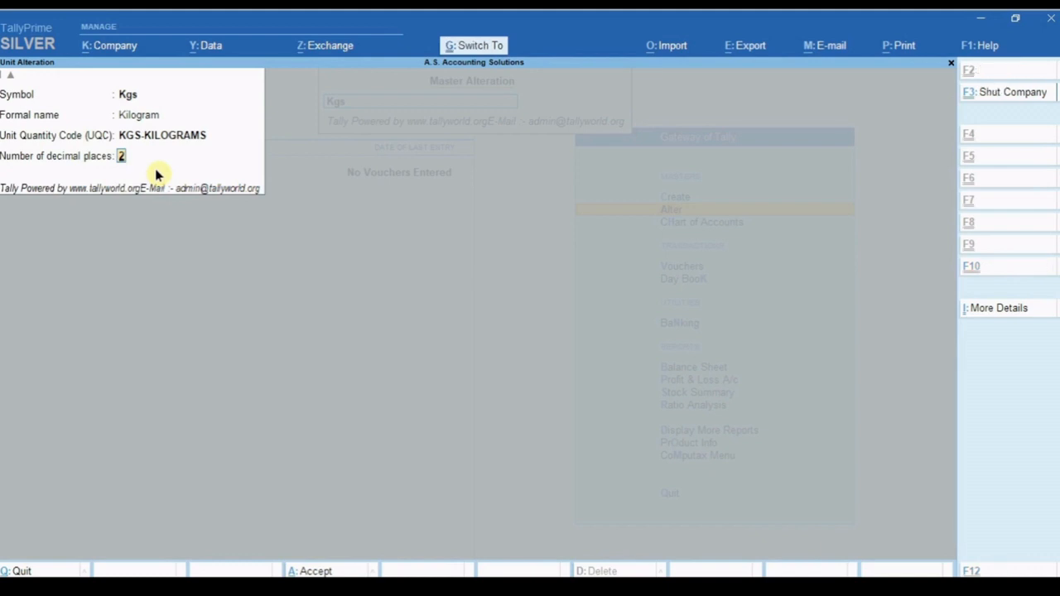
pyautogui.hotkey('ctrl', 'a')
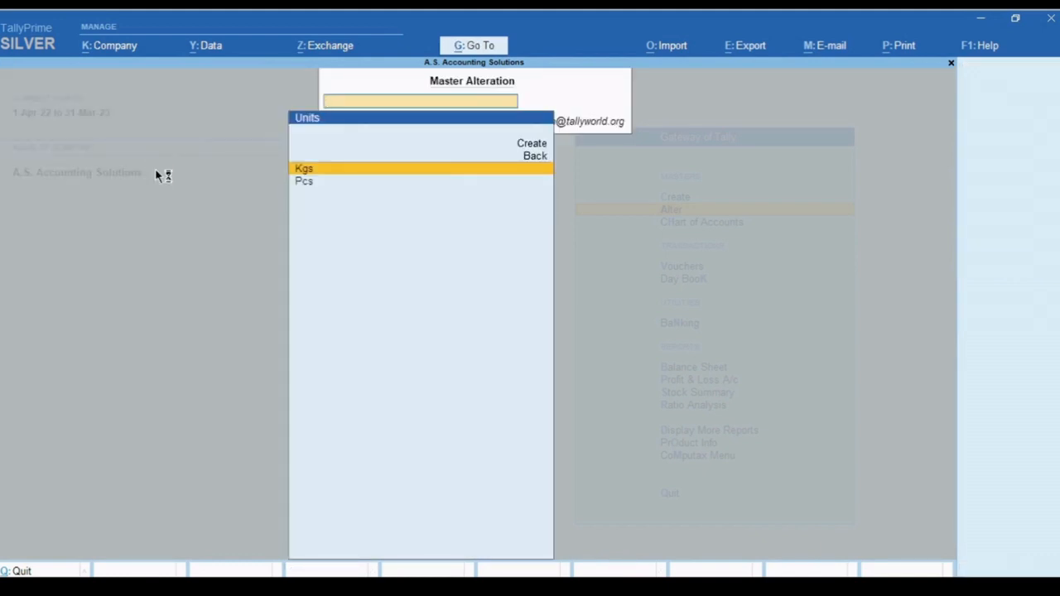
pyautogui.press('Escape')
pyautogui.press('Escape')
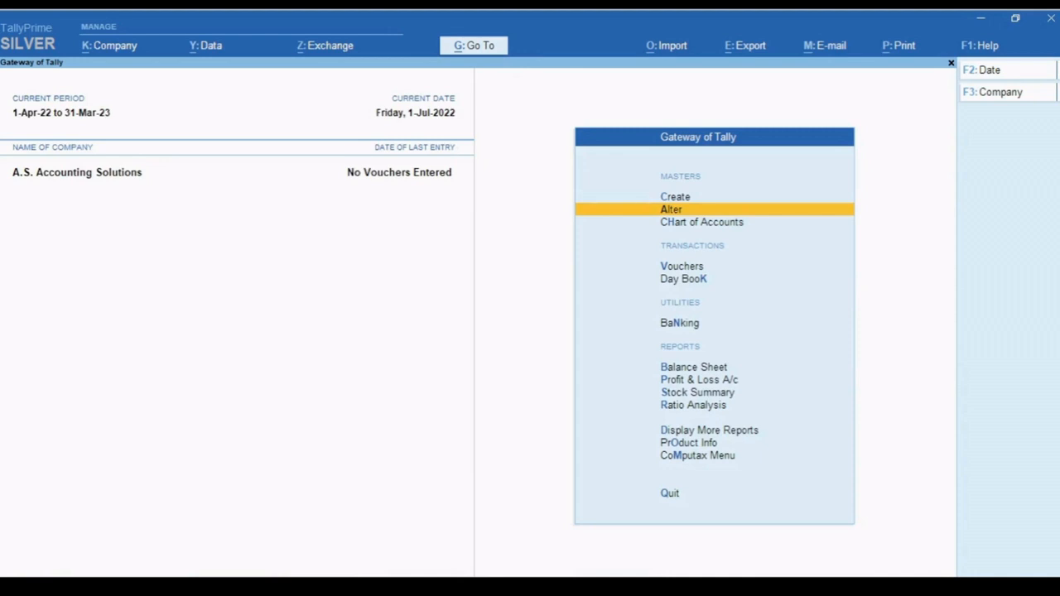
# - Open the Demo_Item_01 stock item master for alteration
pyautogui.press('Return')
pyautogui.press('Down')
pyautogui.press('Down')
pyautogui.press('Down')
pyautogui.press('Down')
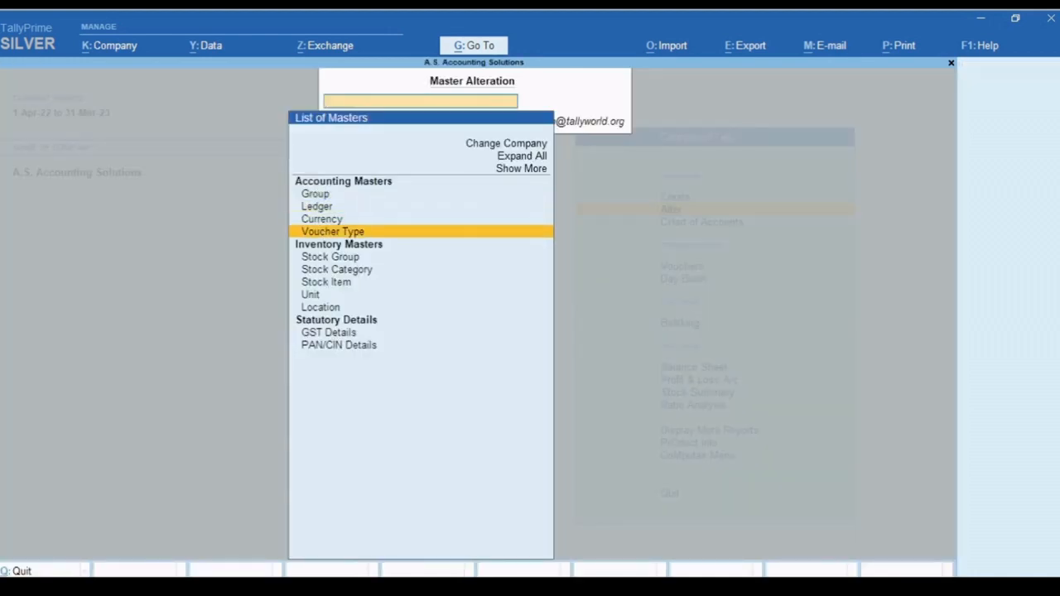
pyautogui.press('Down')
pyautogui.press('Down')
pyautogui.press('Down')
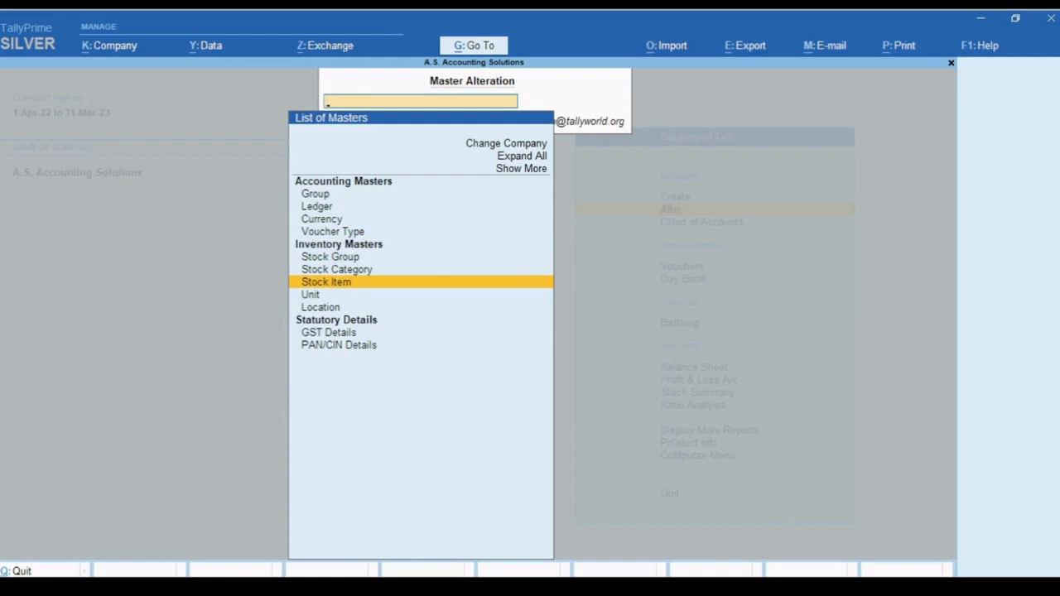
pyautogui.press('Return')
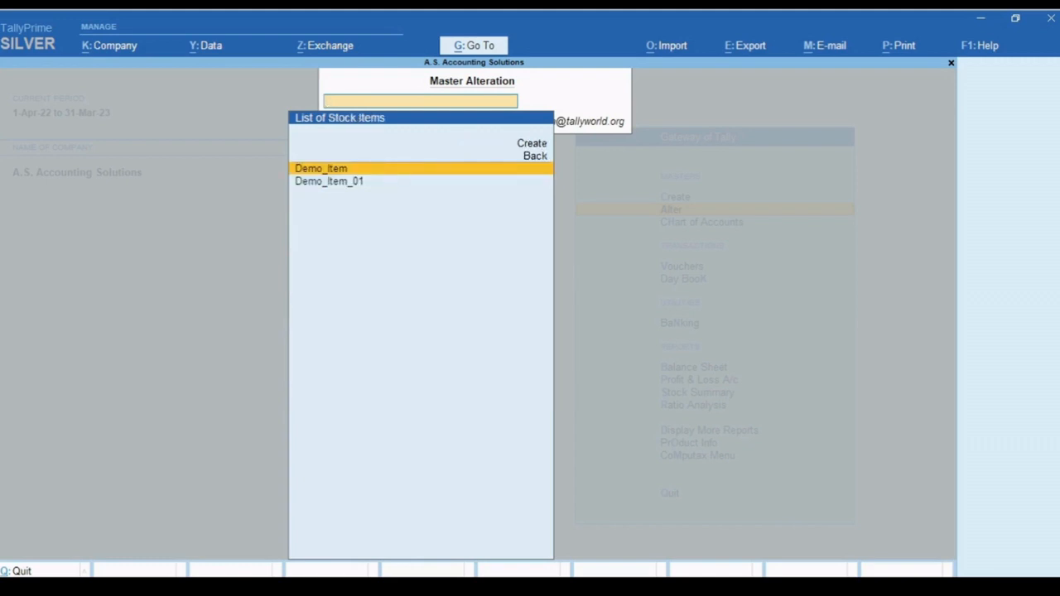
pyautogui.press('Down')
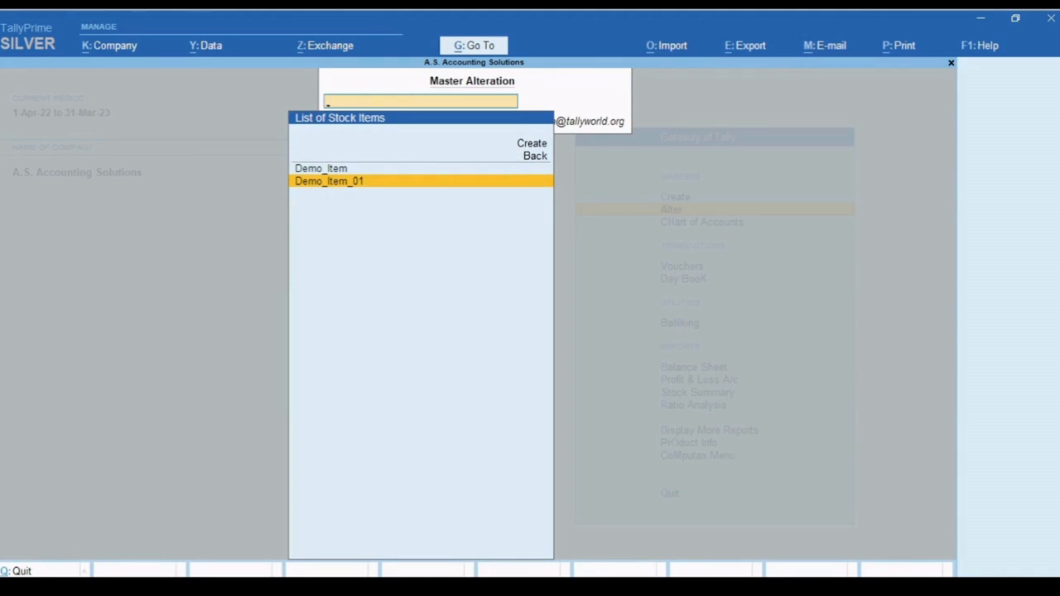
pyautogui.press('Return')
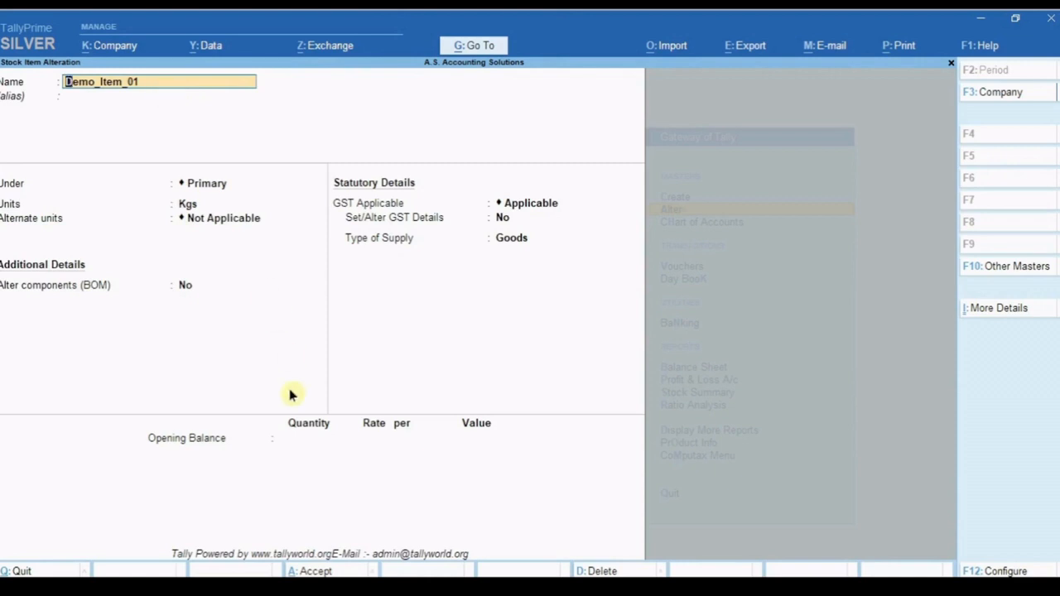
# - Check Demo_Item_01's parent group, units, alternate units, BOM setting and GST applicability, keeping Kgs as its unit
pyautogui.press('Return')
pyautogui.press('Return')
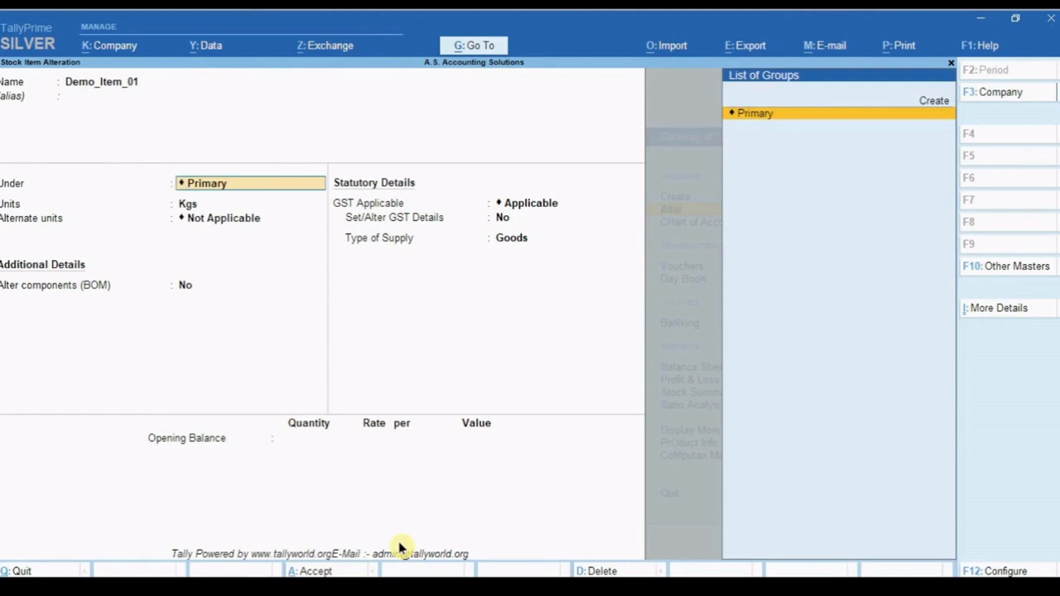
pyautogui.press('Return')
pyautogui.press('Down')
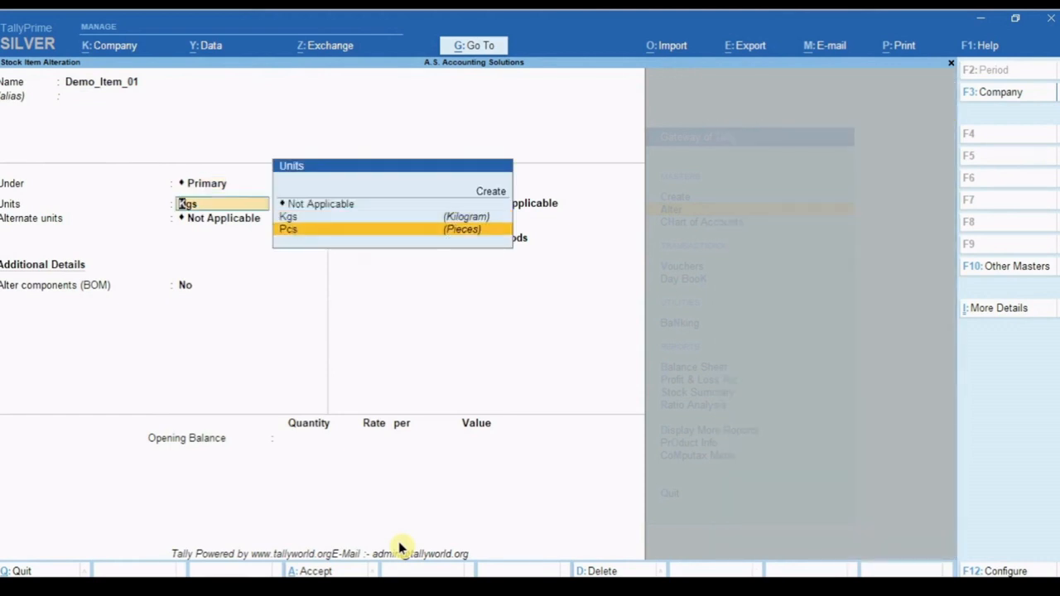
pyautogui.press('Up')
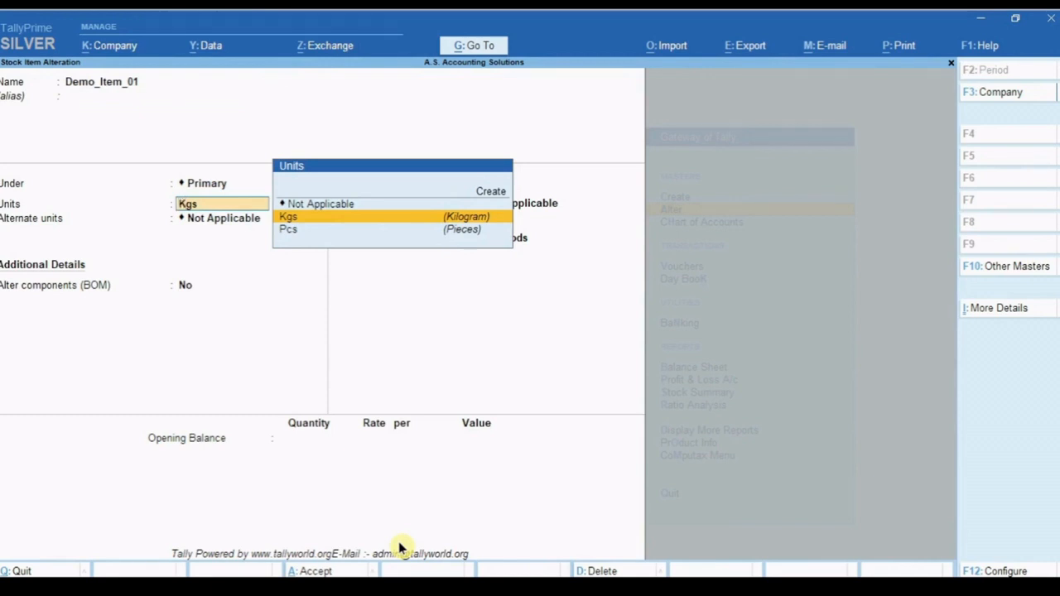
pyautogui.press('Return')
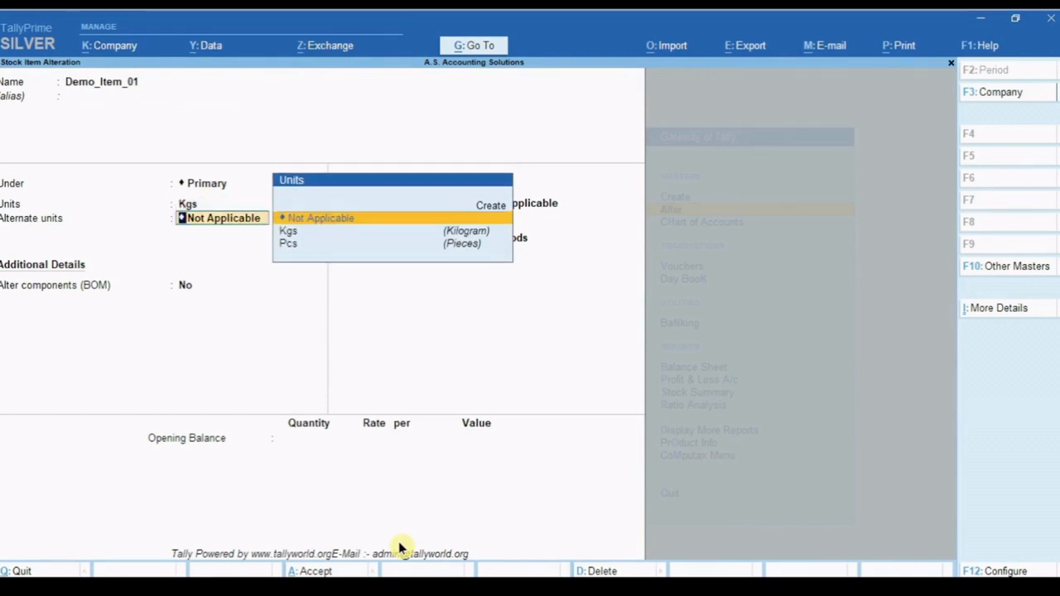
pyautogui.press('Return')
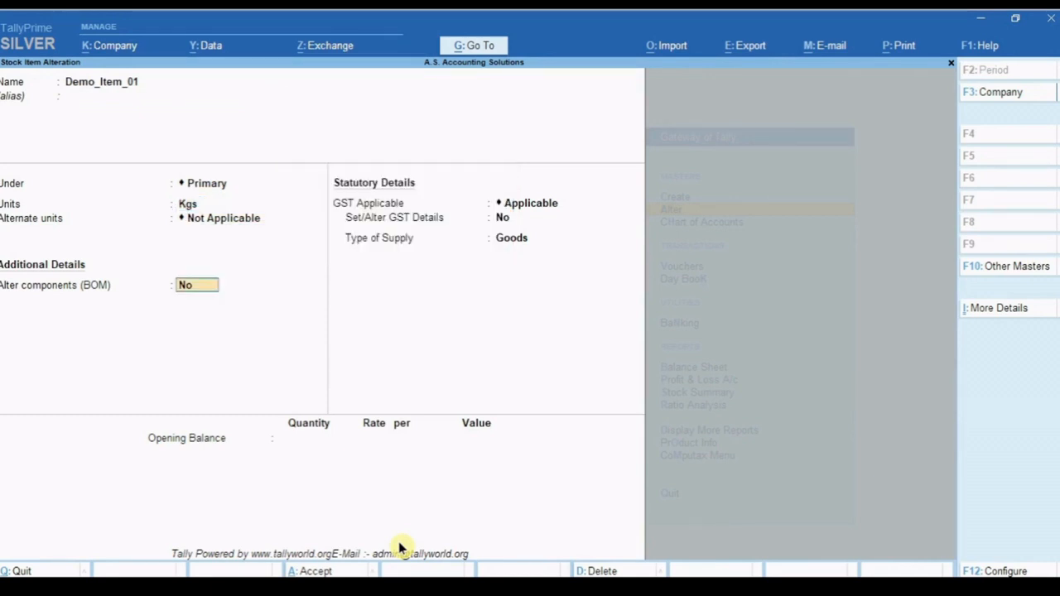
pyautogui.press('Return')
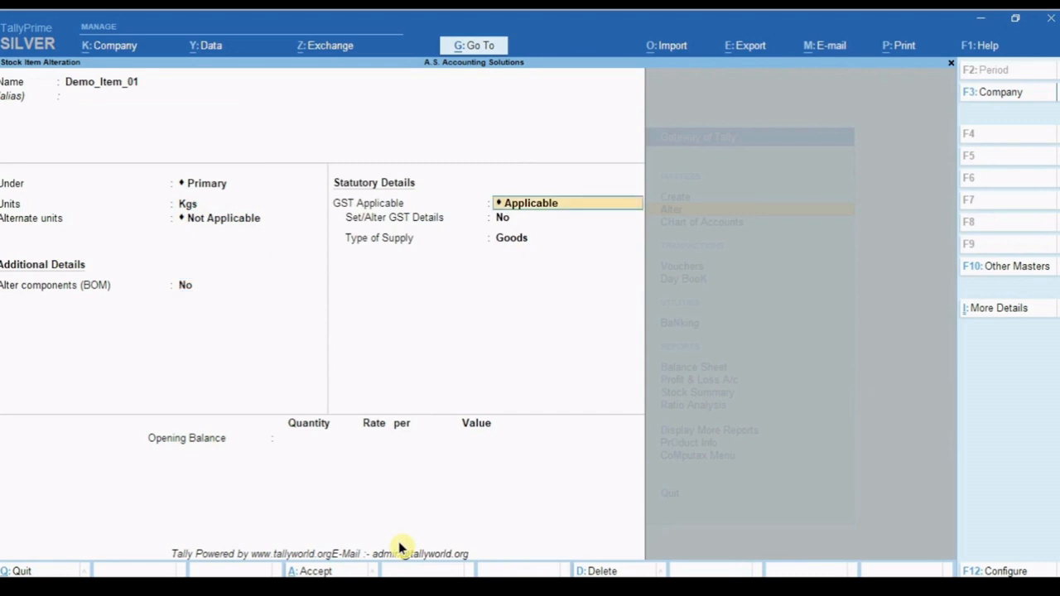
pyautogui.press('Return')
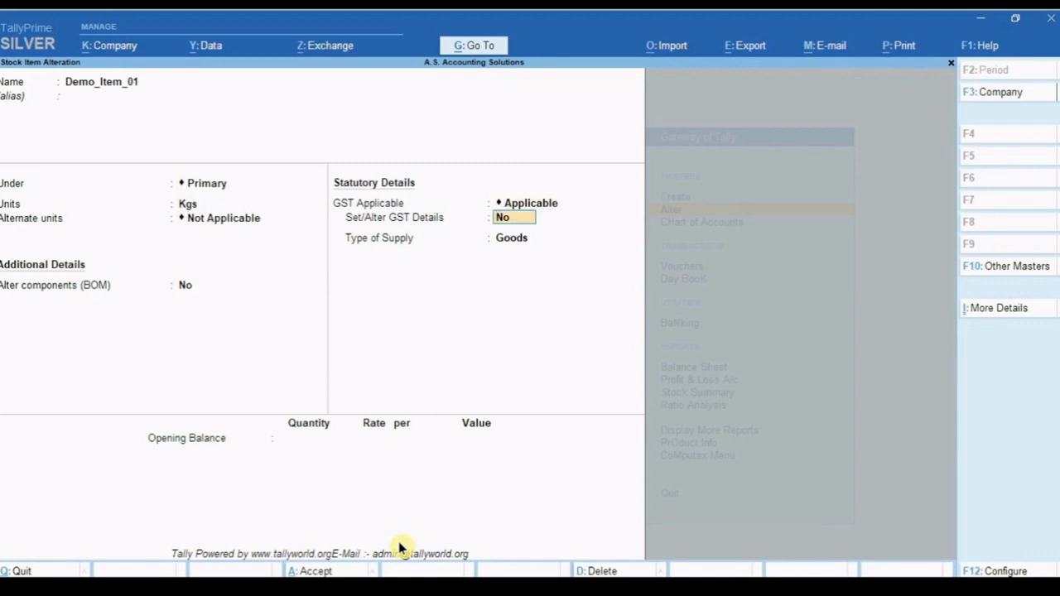
# - Open the stock item's GST details and check its HSN/SAC code, calculation type, taxability, reverse charge and input credit settings
pyautogui.write('y')
pyautogui.press('Return')
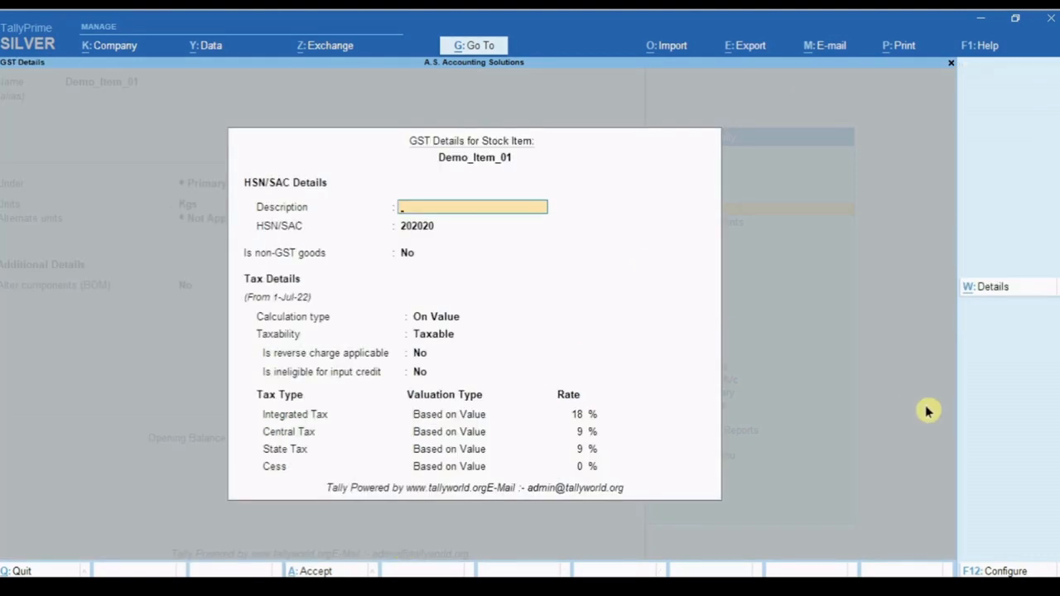
pyautogui.press('Return')
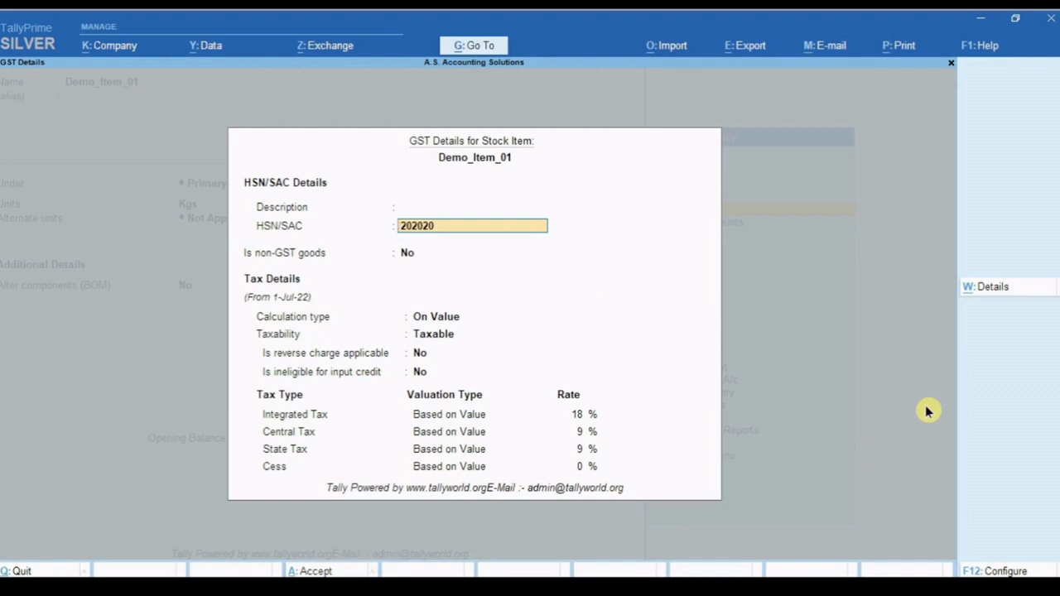
pyautogui.press('Return')
pyautogui.press('Return')
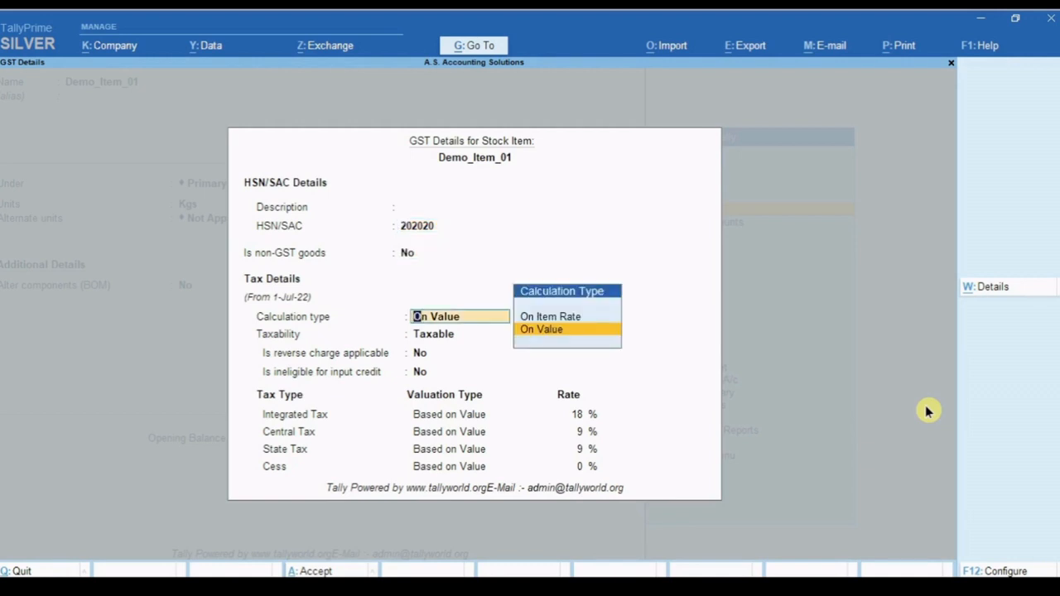
pyautogui.press('Return')
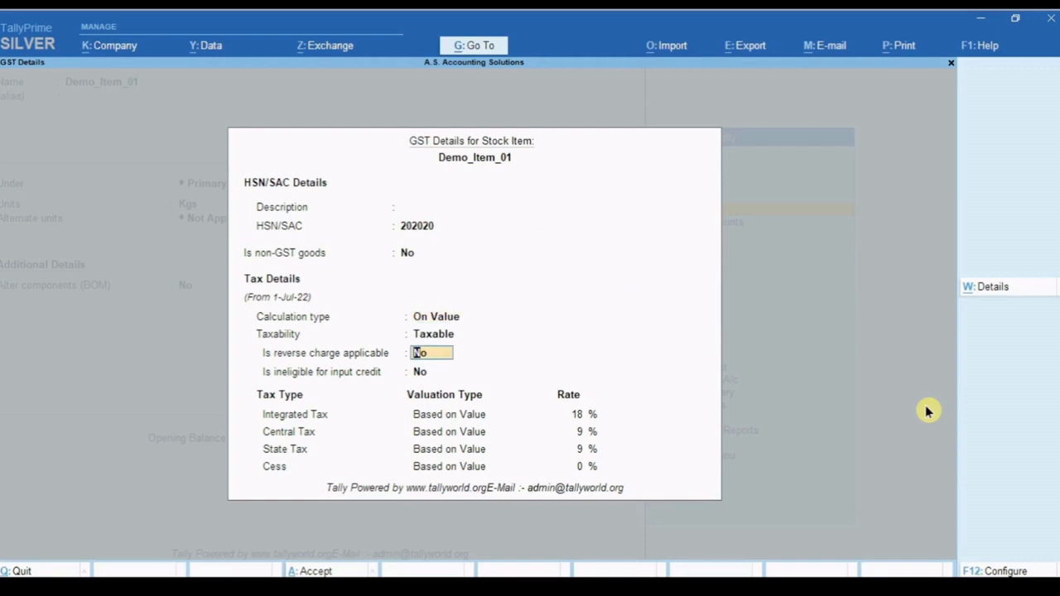
pyautogui.press('Return')
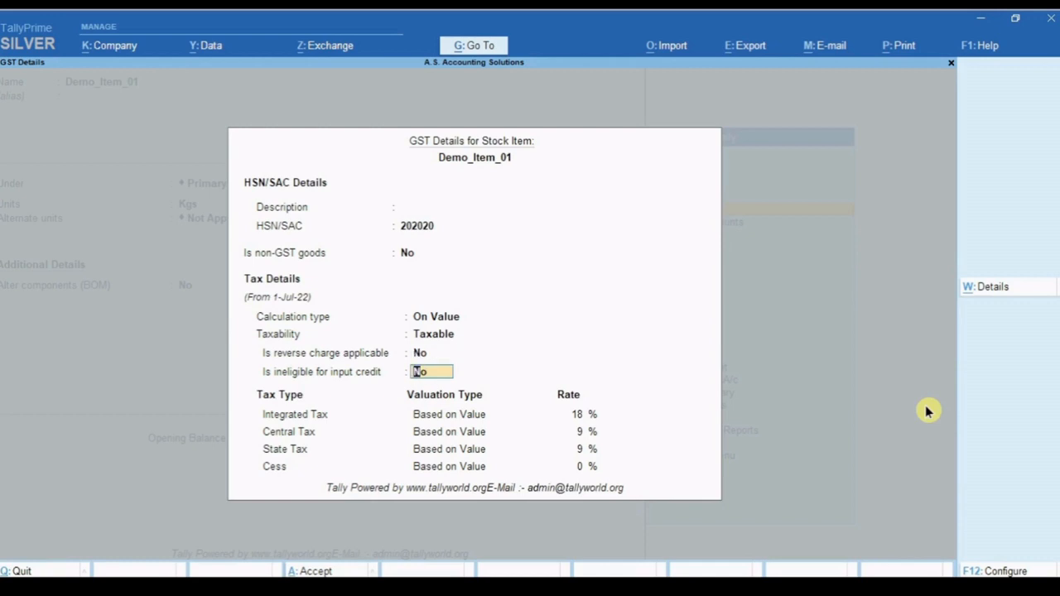
pyautogui.press('Return')
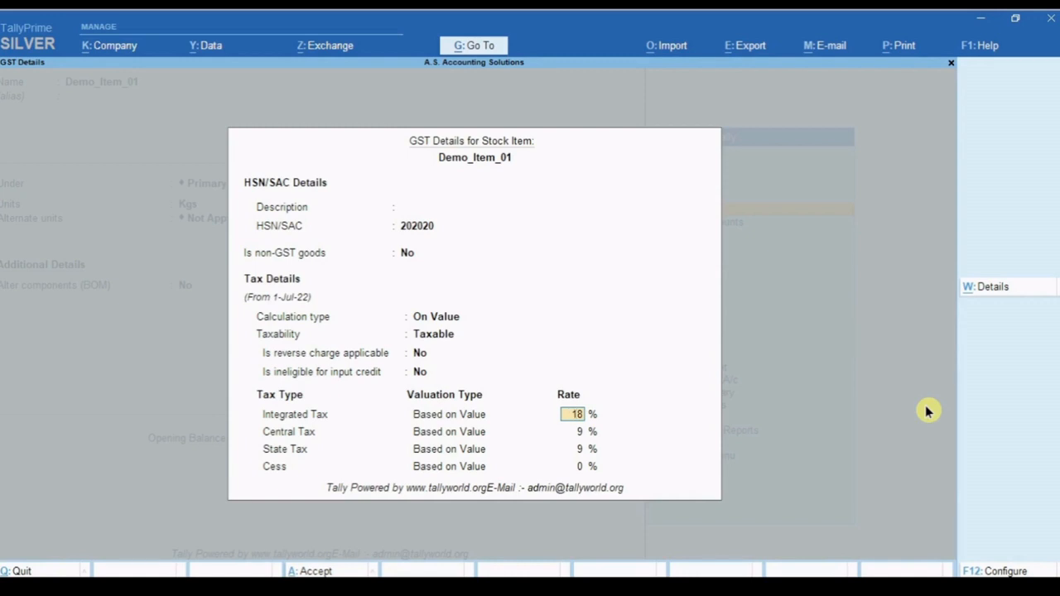
# - Check the integrated, central and state tax rates of Demo_Item_01 and accept its GST details
pyautogui.press('Return')
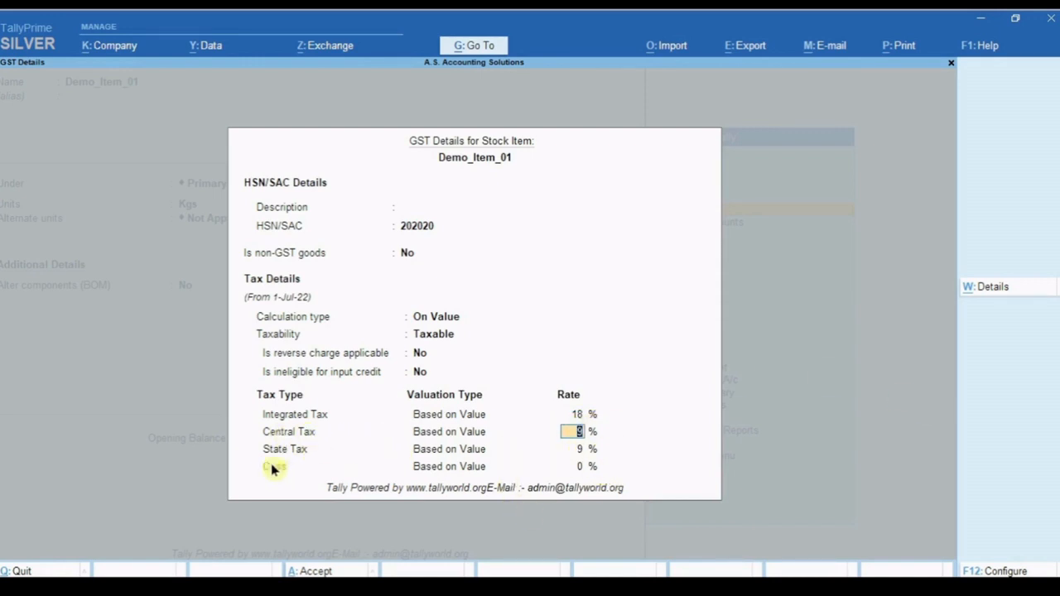
pyautogui.press('Return')
pyautogui.press('Return')
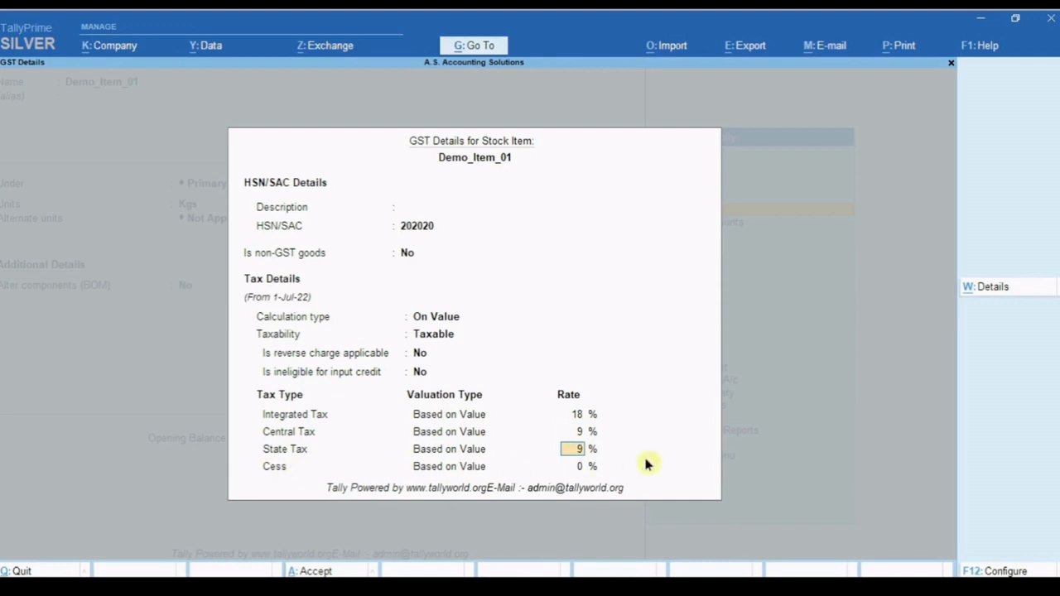
pyautogui.press('Return')
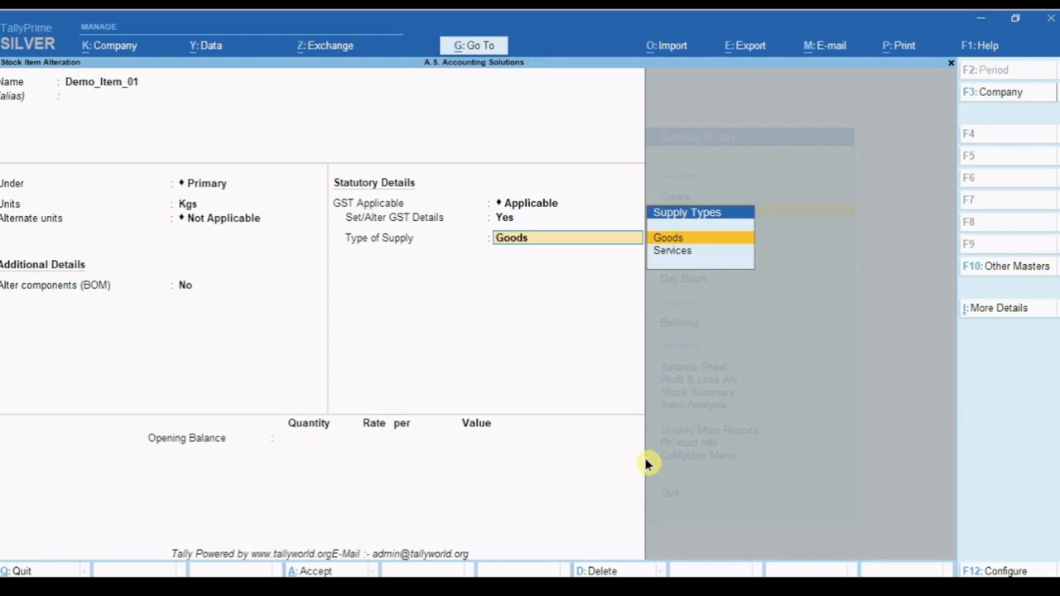
# - Keep Goods as the type of supply, leave the opening balance empty, save the stock item and return to the Gateway of Tally
pyautogui.press('Down')
pyautogui.press('Up')
pyautogui.press('Return')
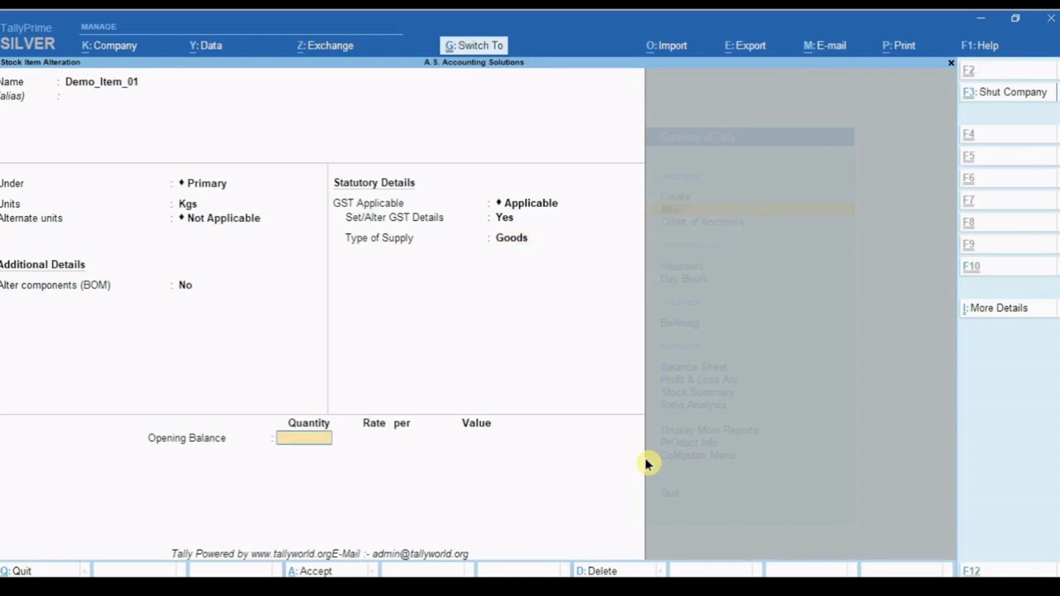
pyautogui.press('Return')
pyautogui.press('Escape')
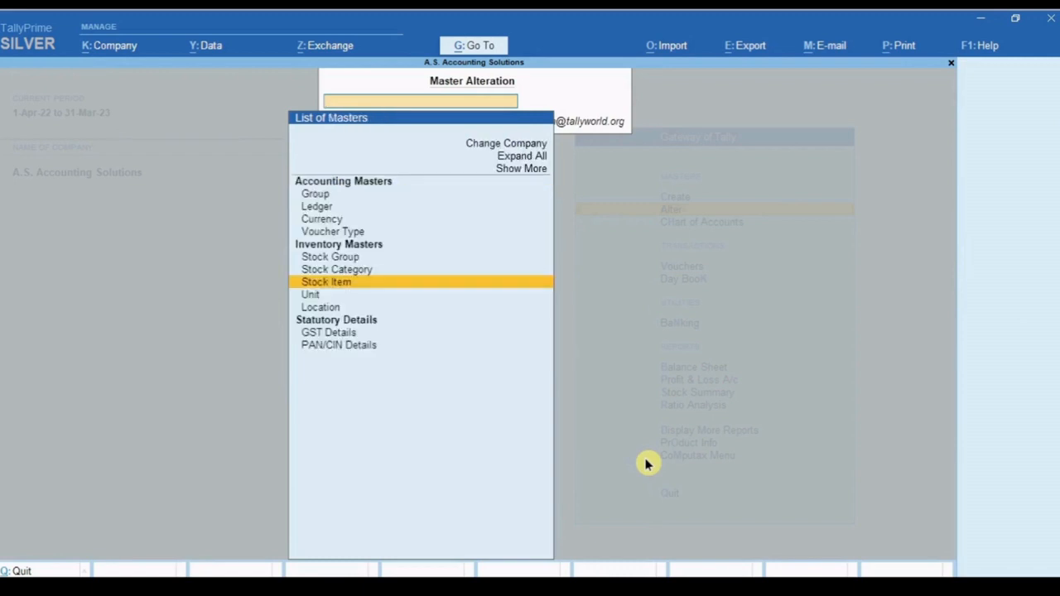
pyautogui.press('Escape')
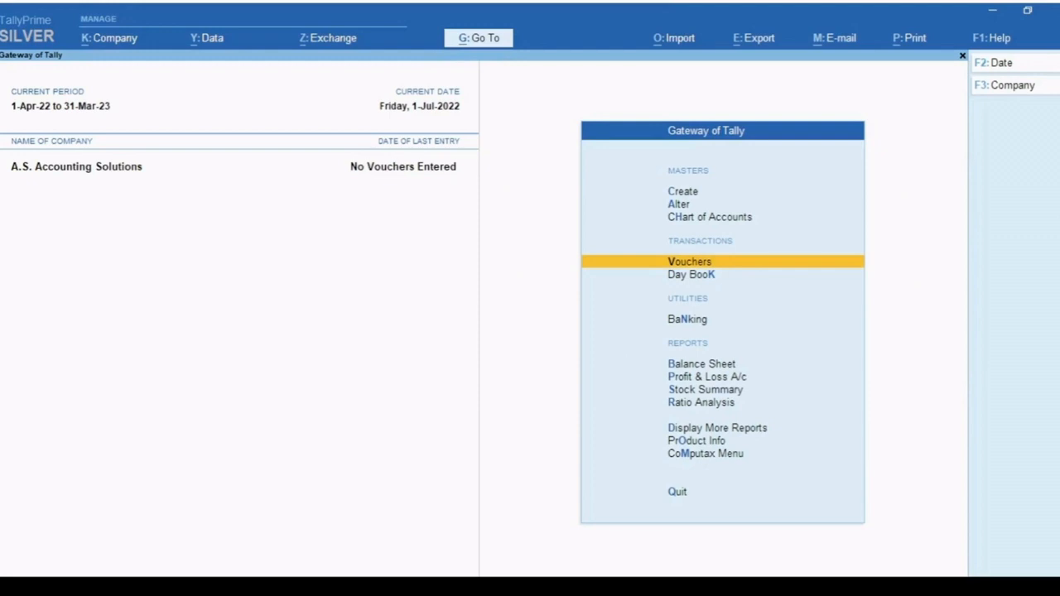
pyautogui.press('Up')
pyautogui.press('Up')
pyautogui.press('Up')
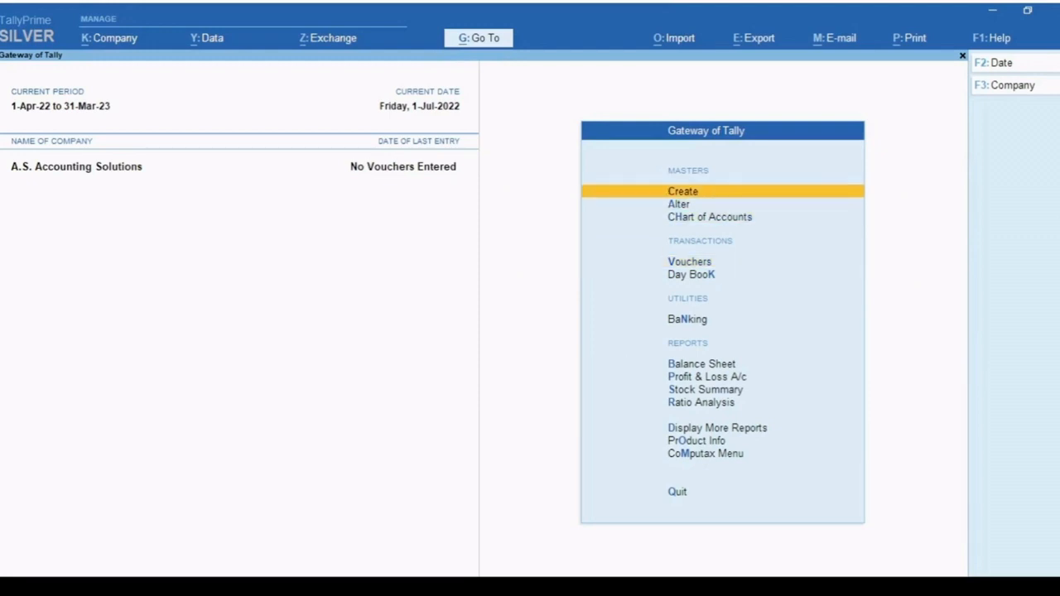
pyautogui.press('Down')
pyautogui.press('Down')
pyautogui.press('Down')
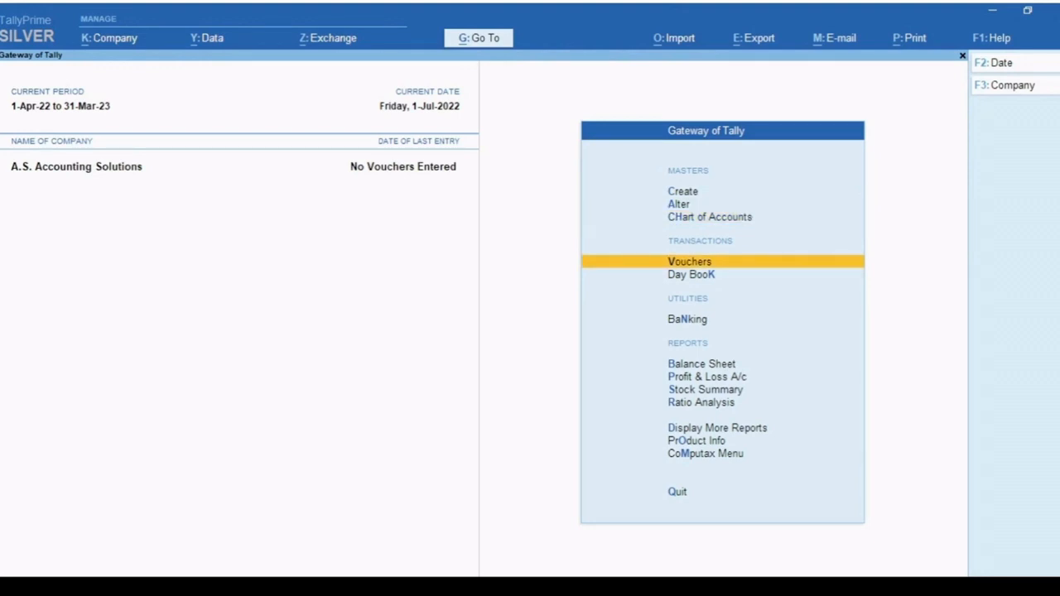
# - Start a purchase voucher dated 1-Jul-22 with supplier invoice number 25 and invoice date 1-Jul-22
pyautogui.press('Return')
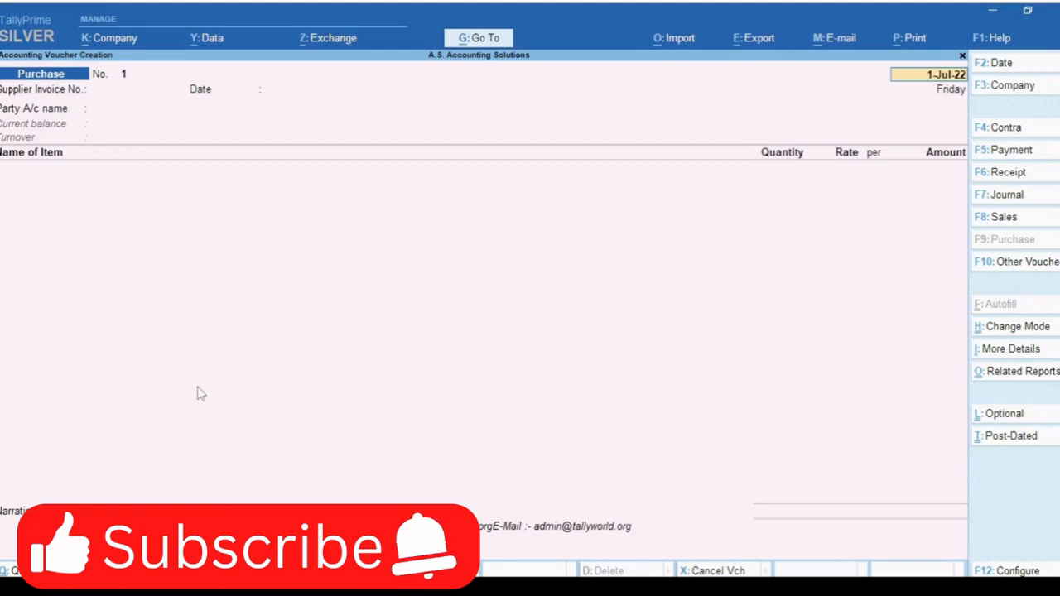
pyautogui.press('Return')
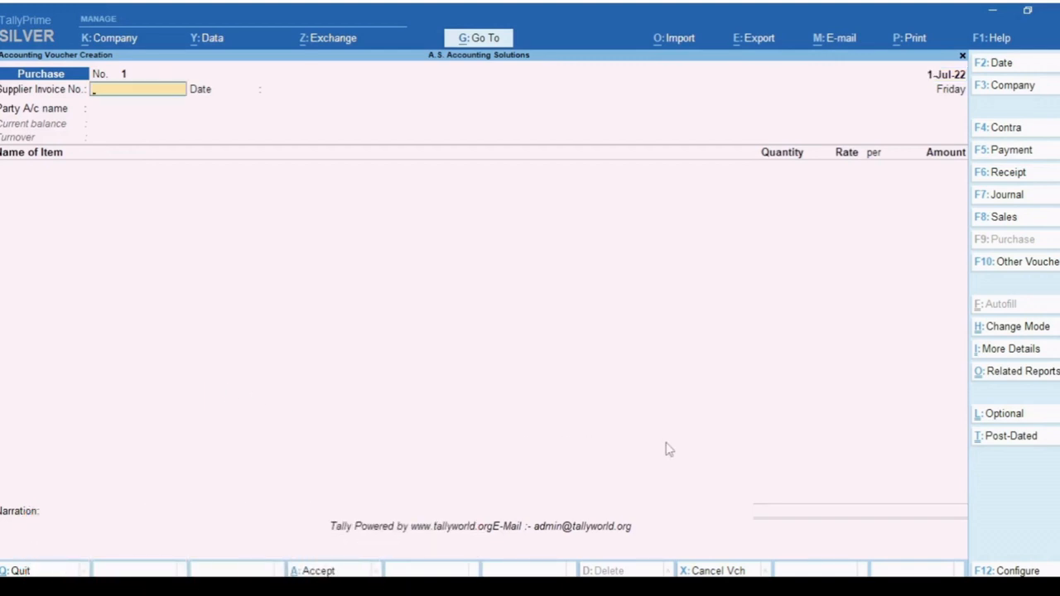
pyautogui.write('25')
pyautogui.press('Return')
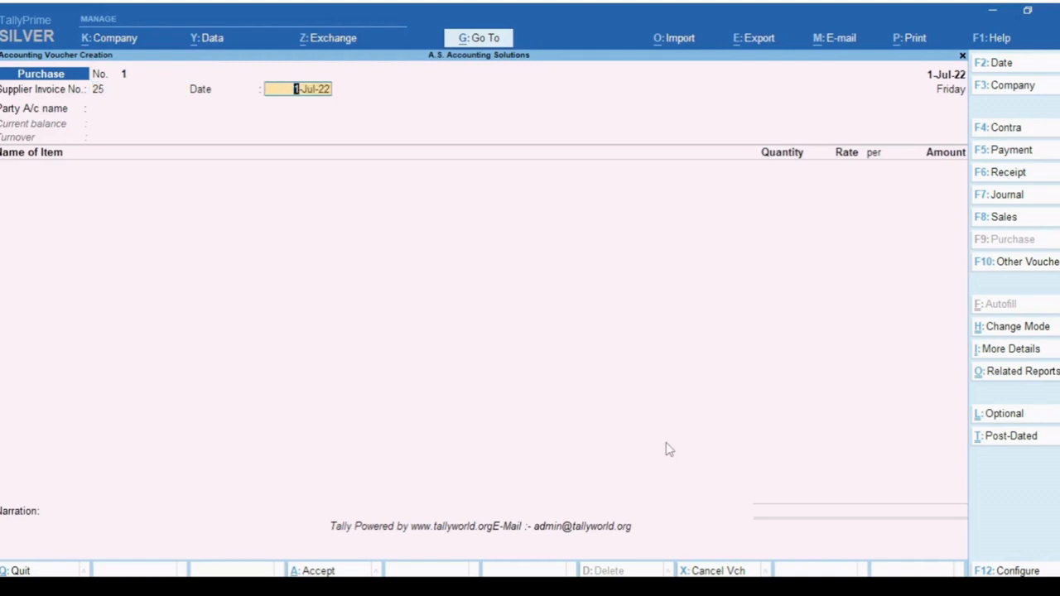
pyautogui.press('Return')
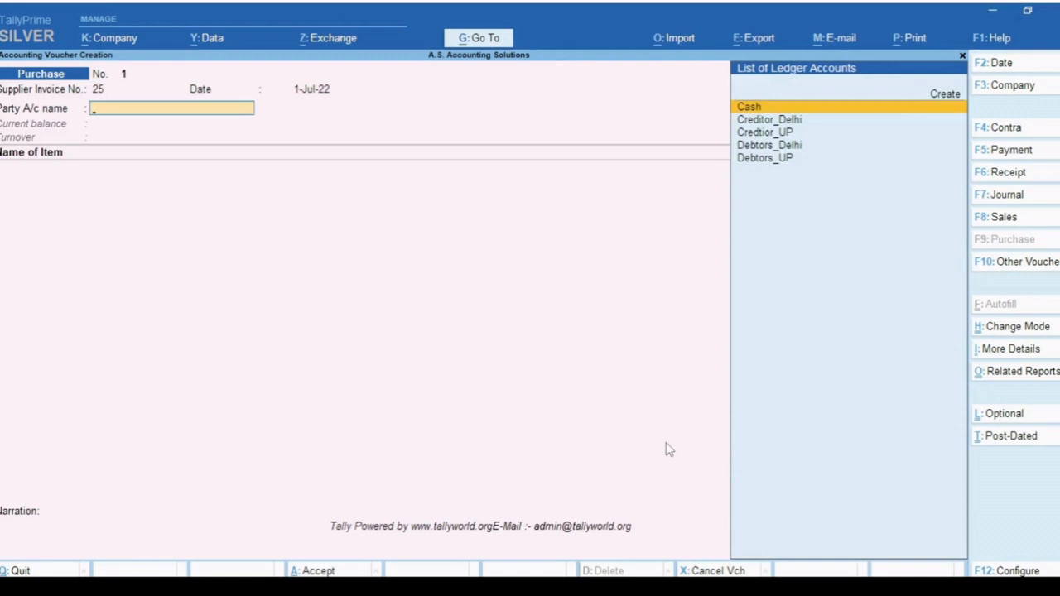
# - Choose Credtior_UP as the party account and accept the receipt and party details without filling them in
pyautogui.press('Down')
pyautogui.press('Down')
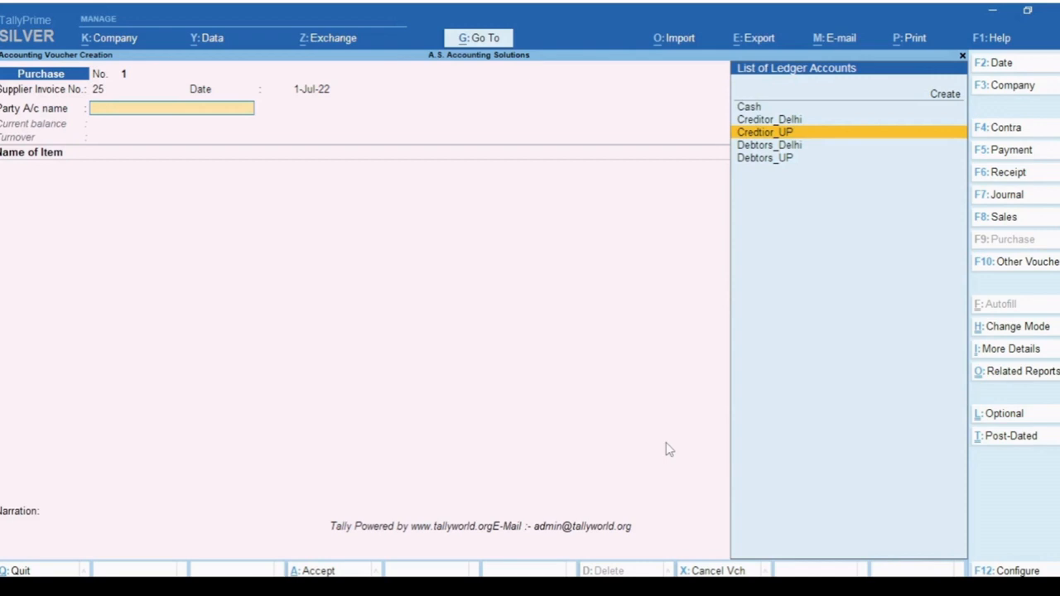
pyautogui.press('Return')
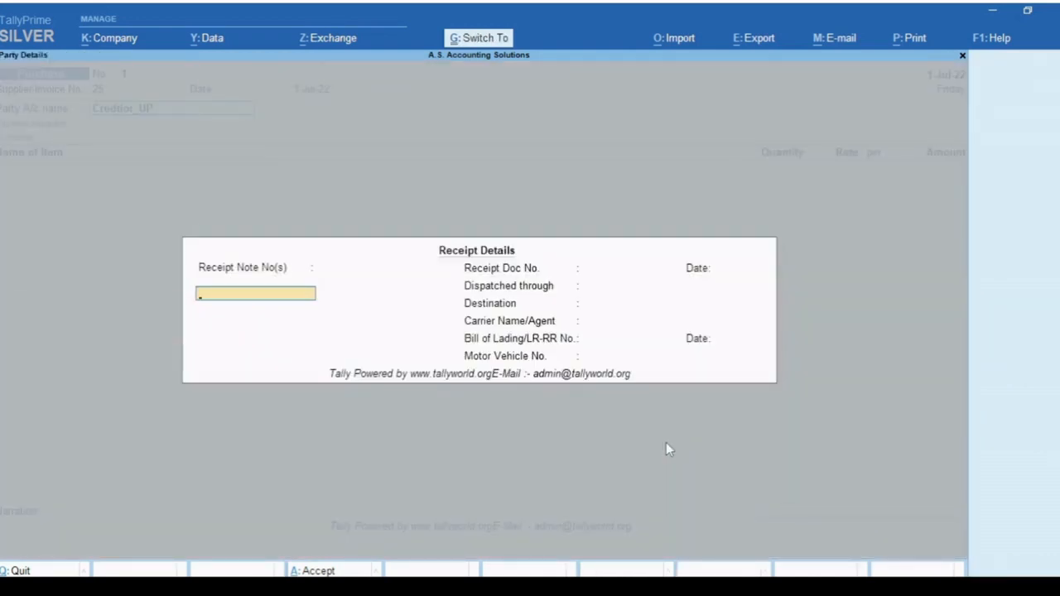
pyautogui.hotkey('ctrl', 'a')
pyautogui.hotkey('ctrl', 'a')
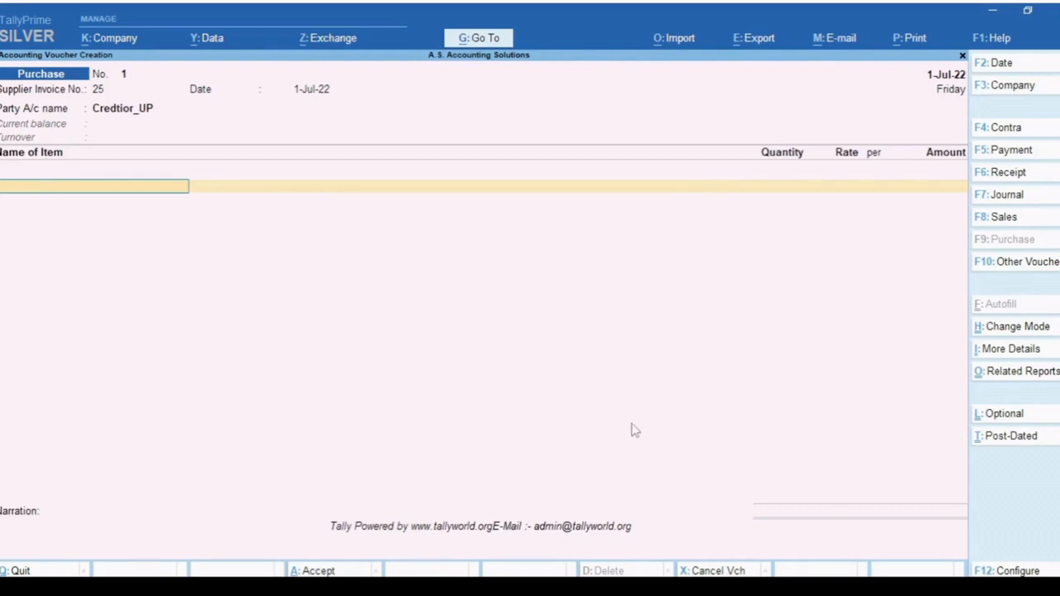
# - Add Demo_Item_01 to the purchase voucher with a quantity of 1000 Kgs at a rate of 100 per Kgs
pyautogui.press('space')
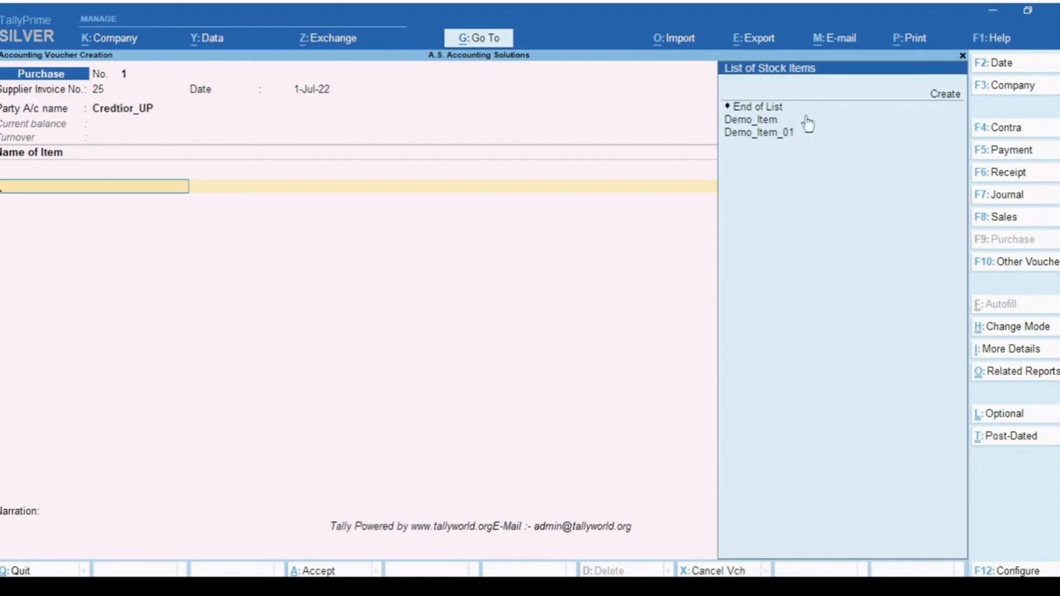
pyautogui.press('Down')
pyautogui.press('Down')
pyautogui.press('Down')
pyautogui.press('Down')
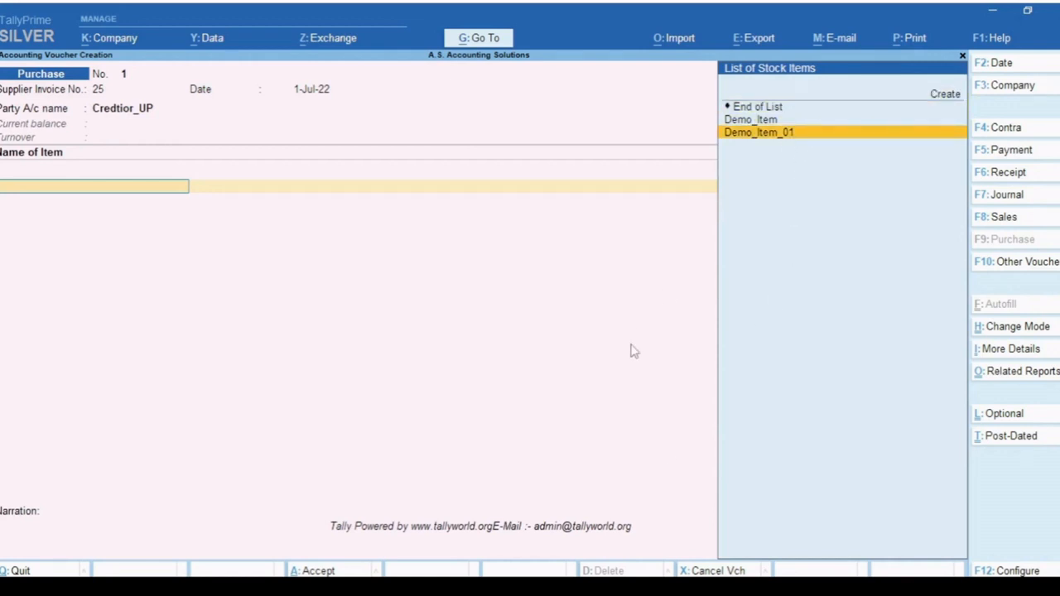
pyautogui.press('Return')
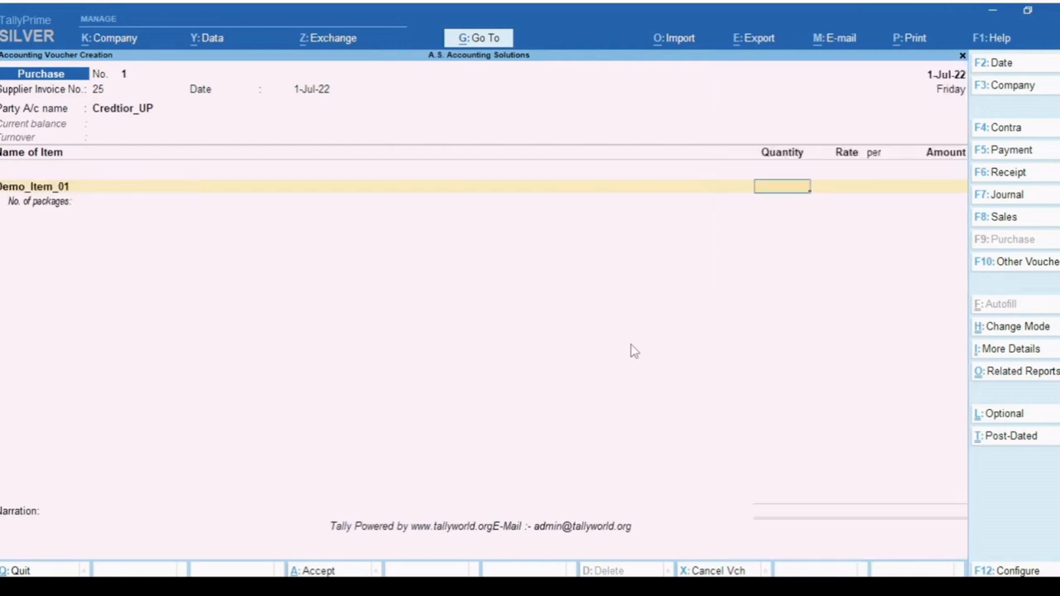
pyautogui.write('1000')
pyautogui.press('Return')
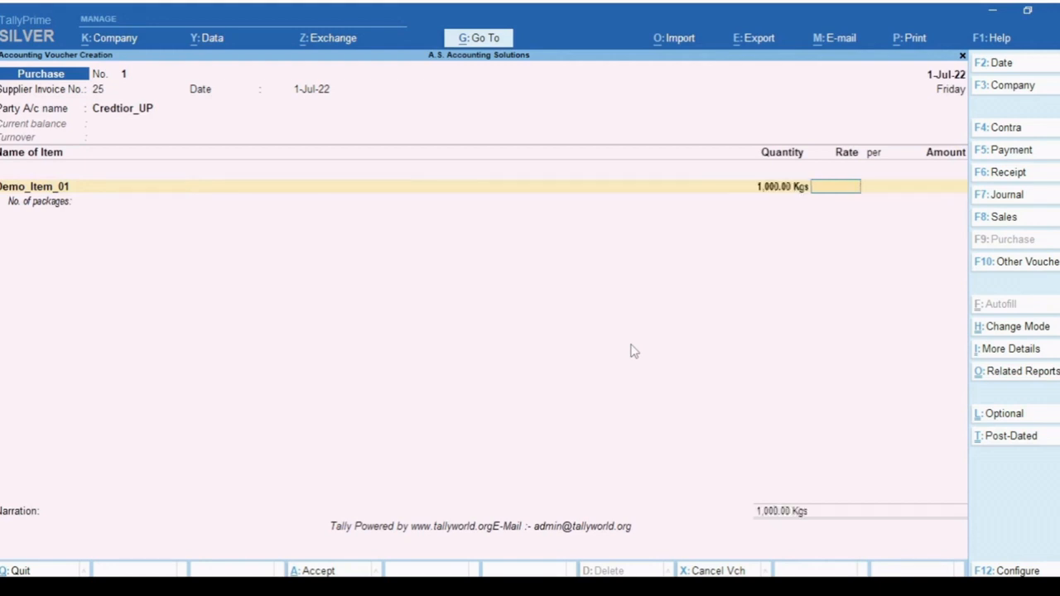
pyautogui.write('100')
pyautogui.press('Return')
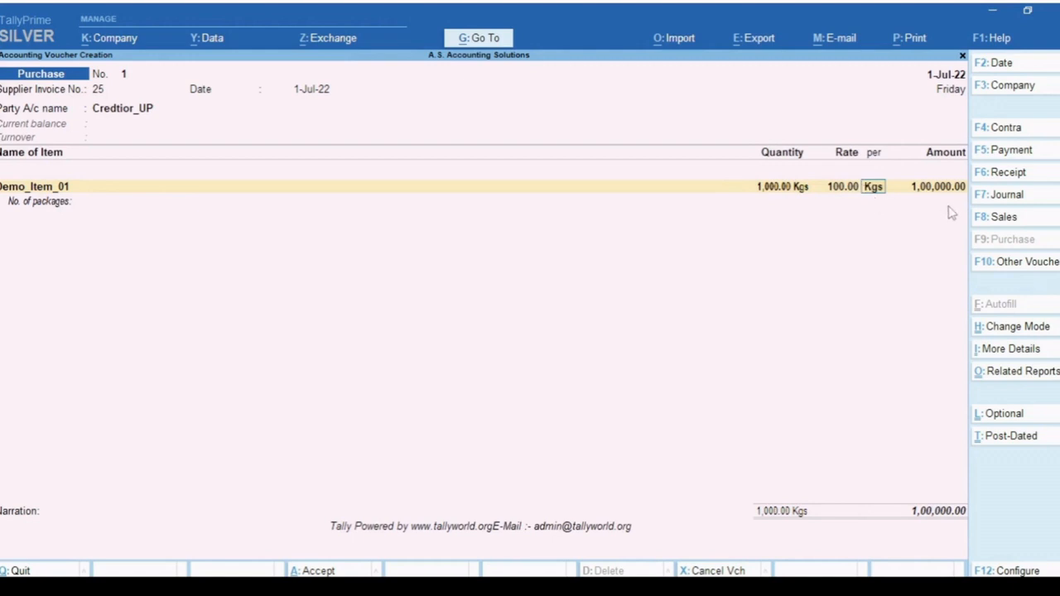
pyautogui.press('Return')
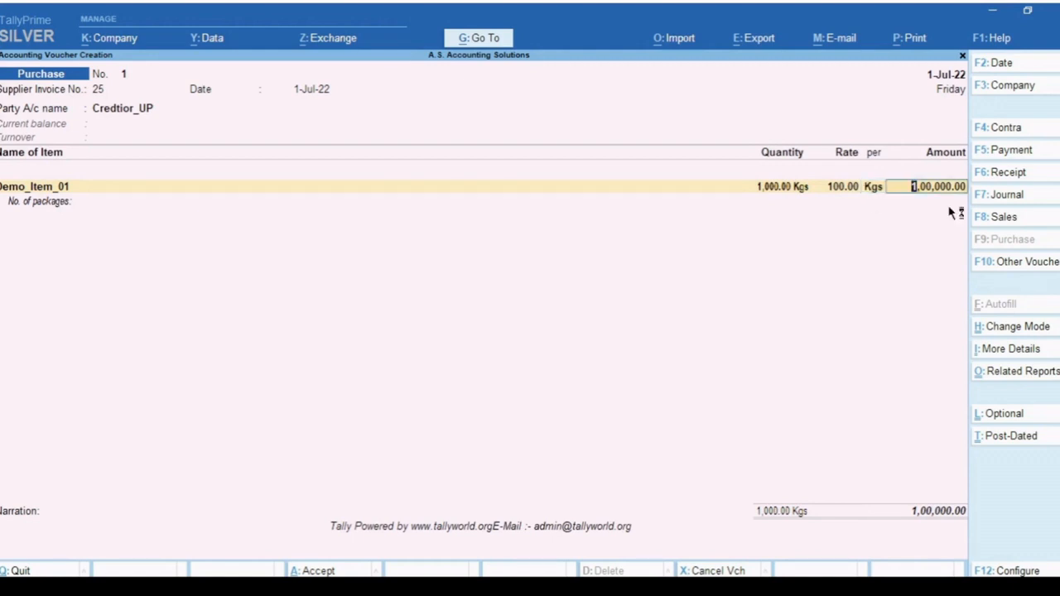
pyautogui.press('Return')
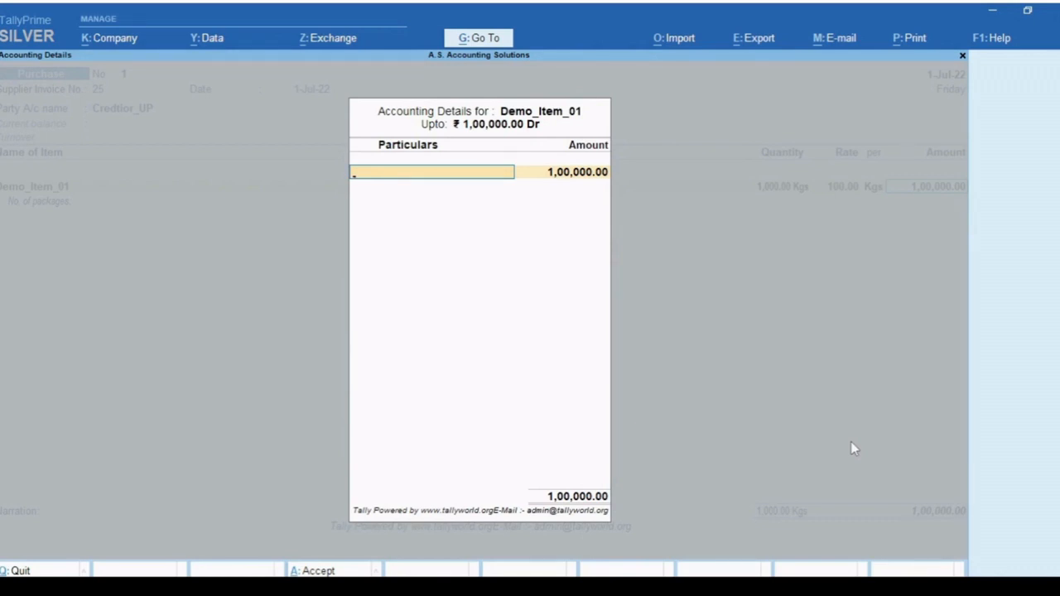
# - Allocate the full amount of Demo_Item_01 to the Purchase Intra State Taxable ledger
pyautogui.press('space')
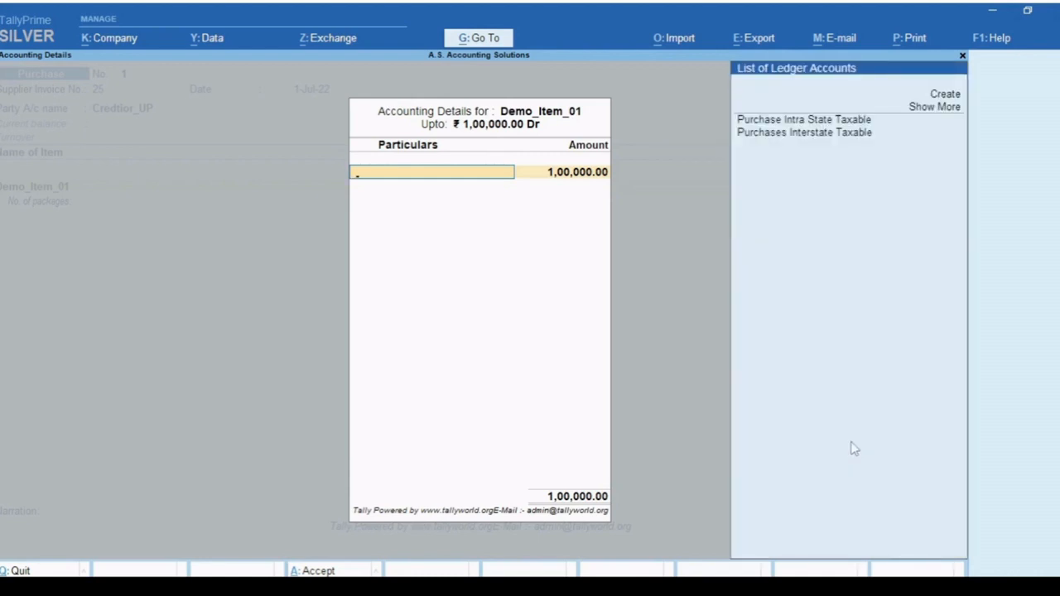
pyautogui.press('Down')
pyautogui.press('Down')
pyautogui.press('Down')
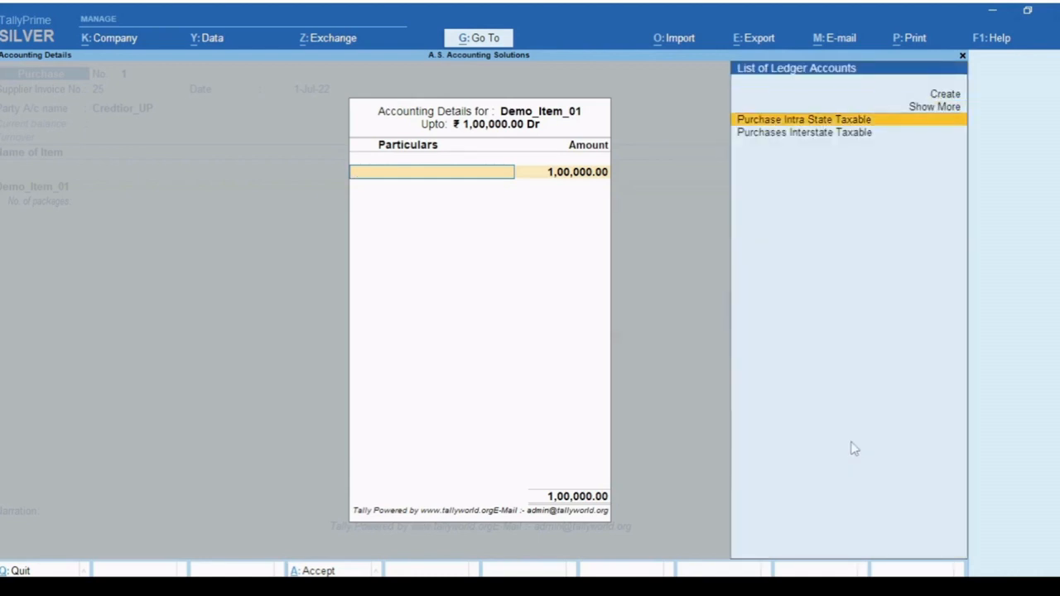
pyautogui.press('Down')
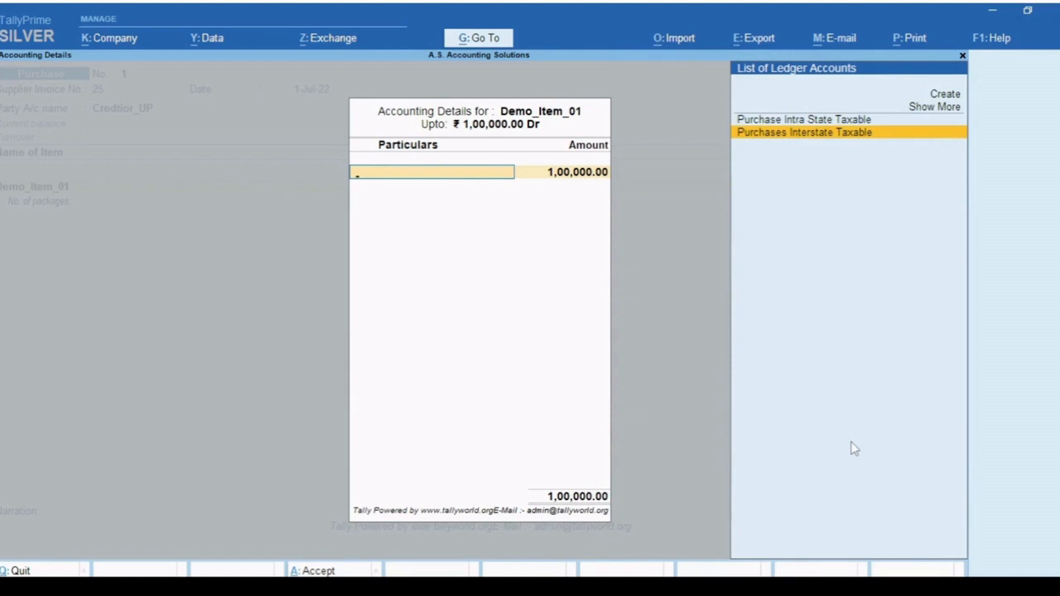
pyautogui.press('Up')
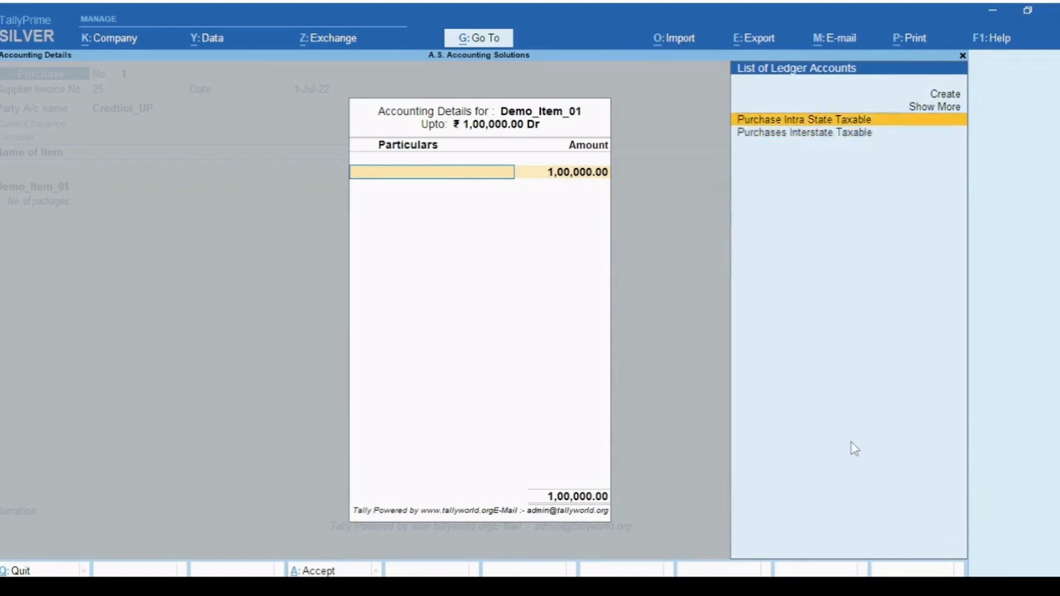
pyautogui.press('Return')
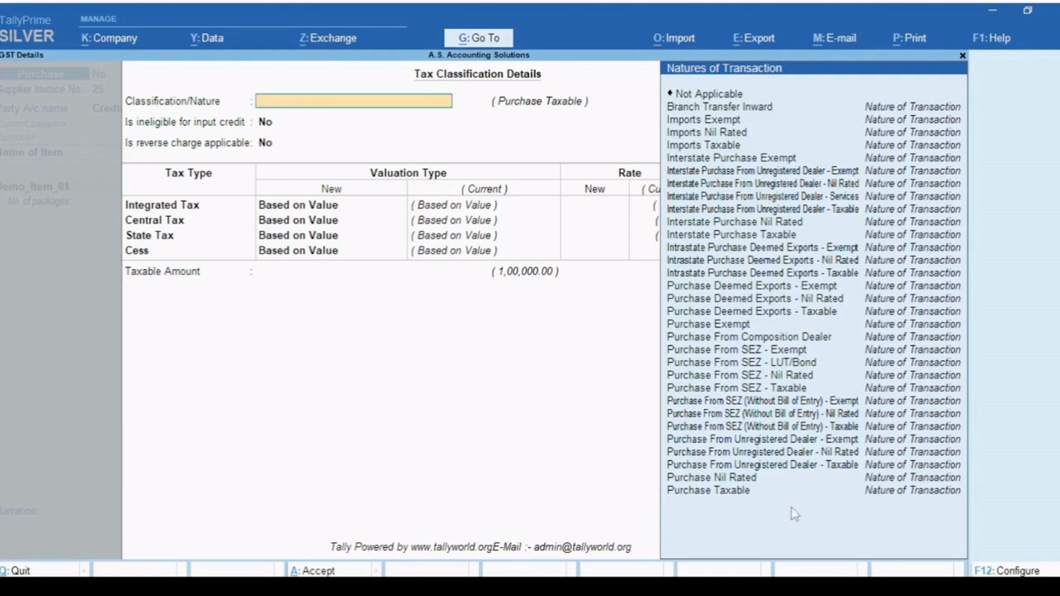
# - Classify the transaction as Purchase Taxable and accept the item's tax classification and accounting details
pyautogui.press('Down')
pyautogui.press('Down')
pyautogui.press('Down')
pyautogui.press('Down')
pyautogui.press('Down')
pyautogui.press('Down')
pyautogui.press('Down')
pyautogui.press('Down')
pyautogui.press('Down')
pyautogui.press('Down')
pyautogui.press('Down')
pyautogui.press('Down')
pyautogui.press('Down')
pyautogui.press('Down')
pyautogui.press('Down')
pyautogui.press('Down')
pyautogui.press('Down')
pyautogui.press('Down')
pyautogui.press('Down')
pyautogui.press('Down')
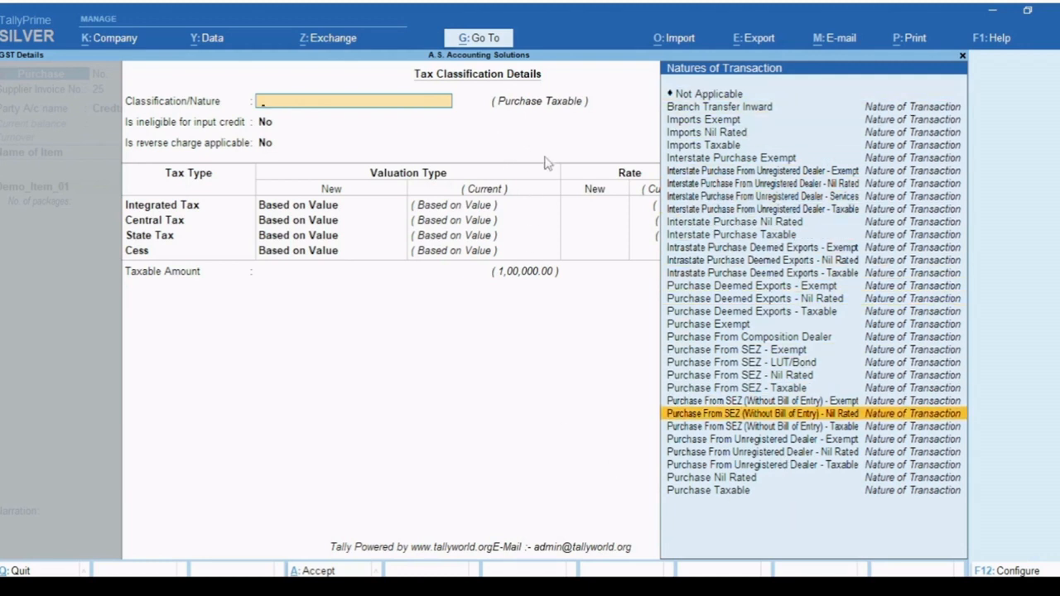
pyautogui.press('Down')
pyautogui.press('Down')
pyautogui.press('Down')
pyautogui.press('Down')
pyautogui.press('Down')
pyautogui.press('Down')
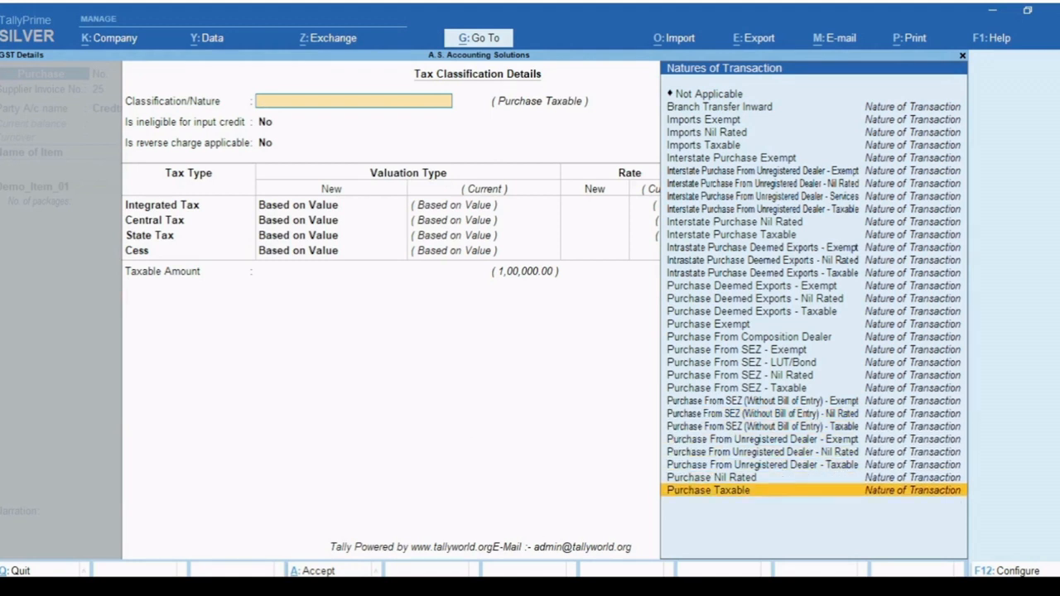
pyautogui.press('Return')
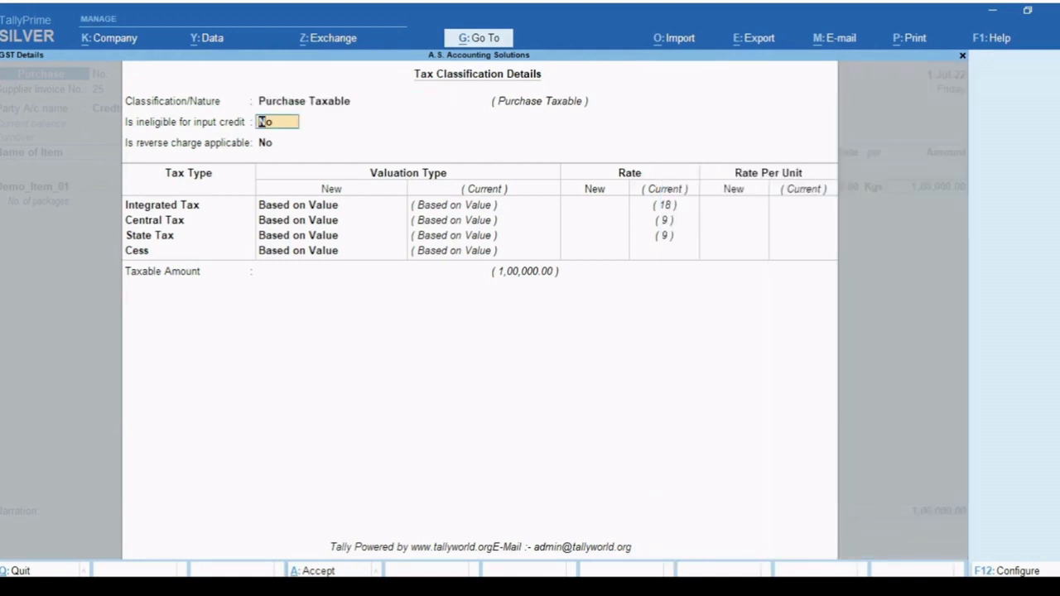
pyautogui.press('ctrl')
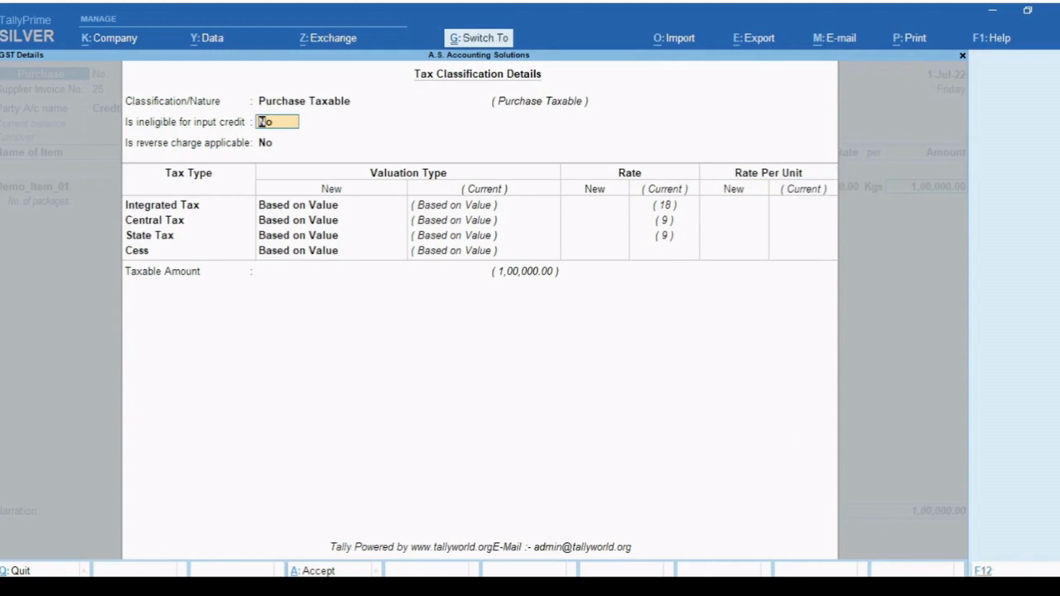
pyautogui.hotkey('ctrl', 'a')
pyautogui.hotkey('ctrl', 'a')
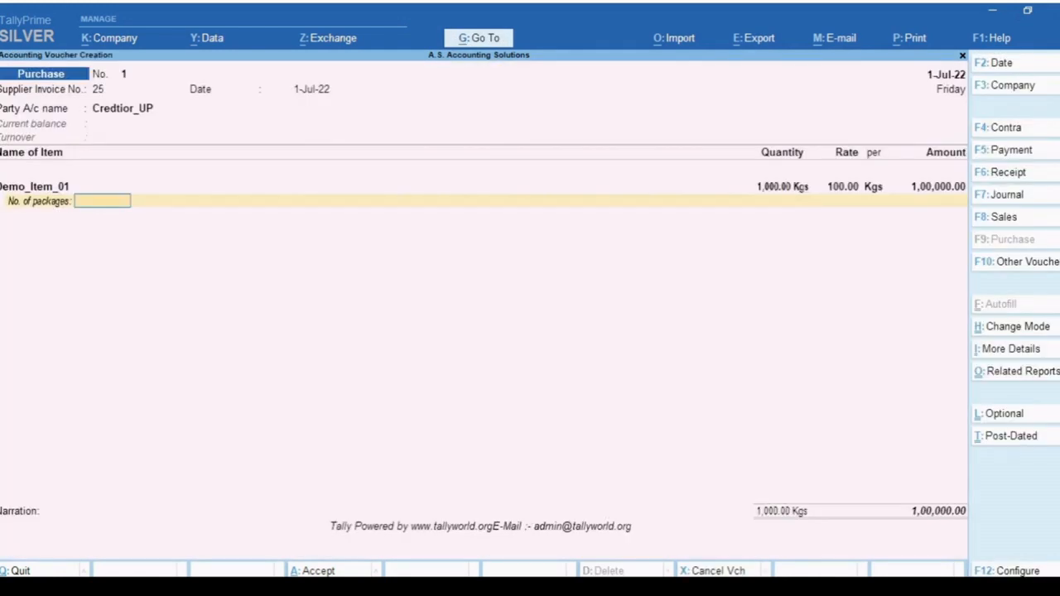
# - Add the CGST Input and SGST Input ledgers below the item with their calculated amounts and save the purchase voucher
pyautogui.press('Return')
pyautogui.press('Return')
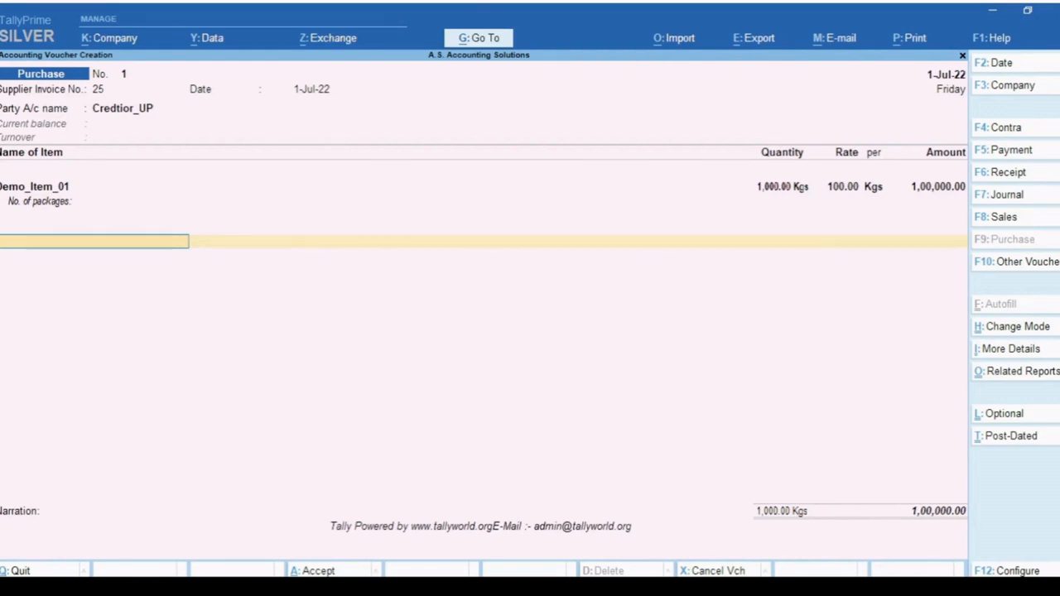
pyautogui.write('cg')
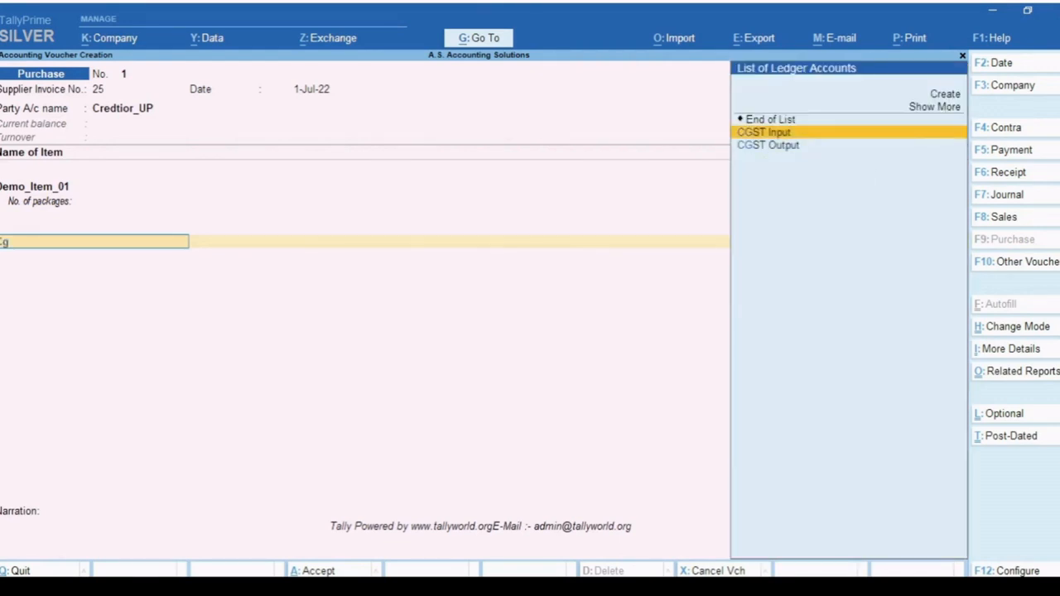
pyautogui.press('Return')
pyautogui.press('Return')
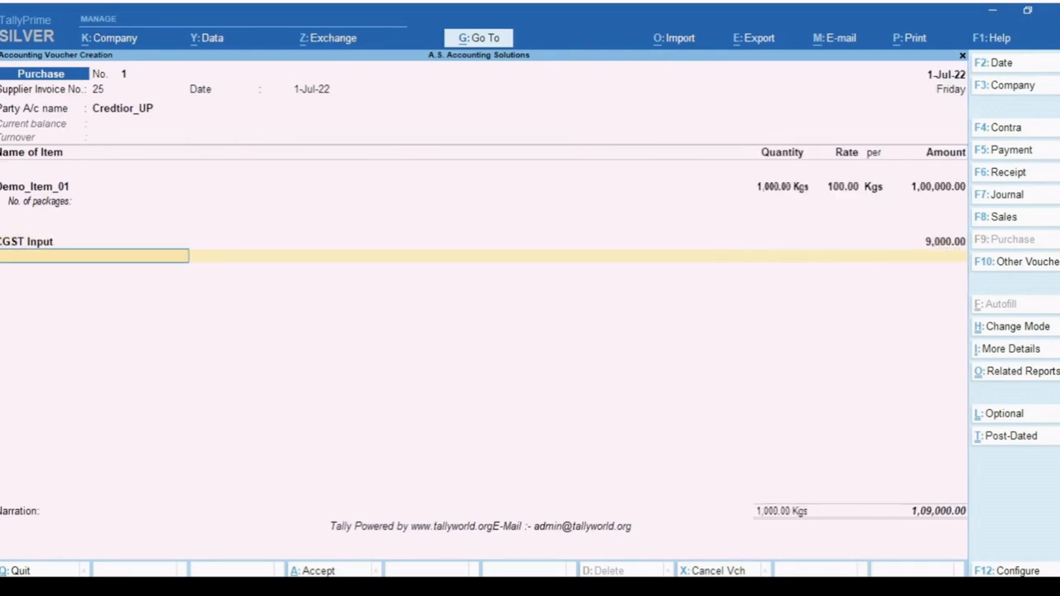
pyautogui.write('sg')
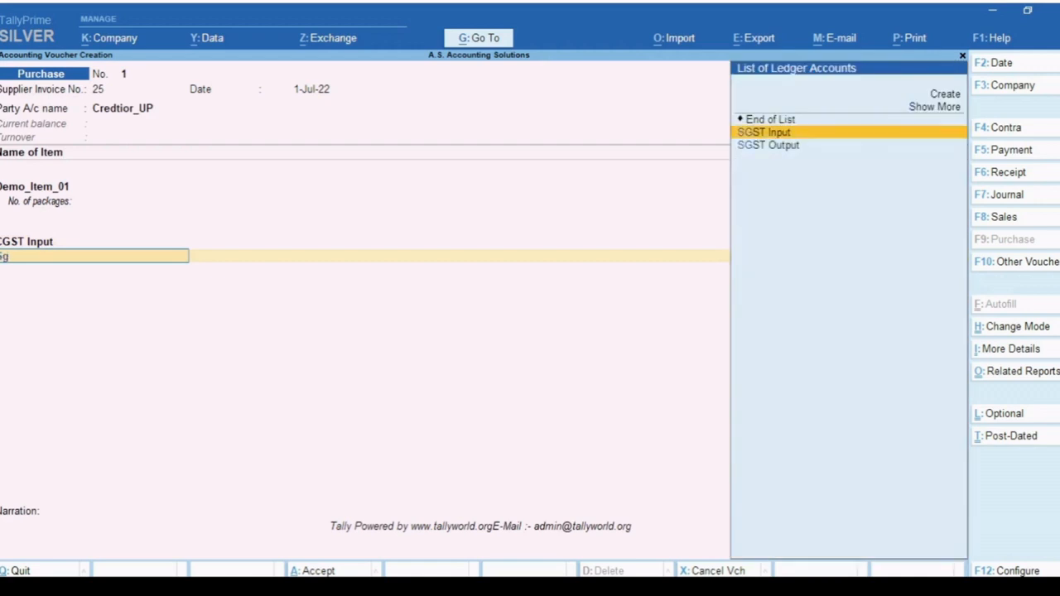
pyautogui.press('Return')
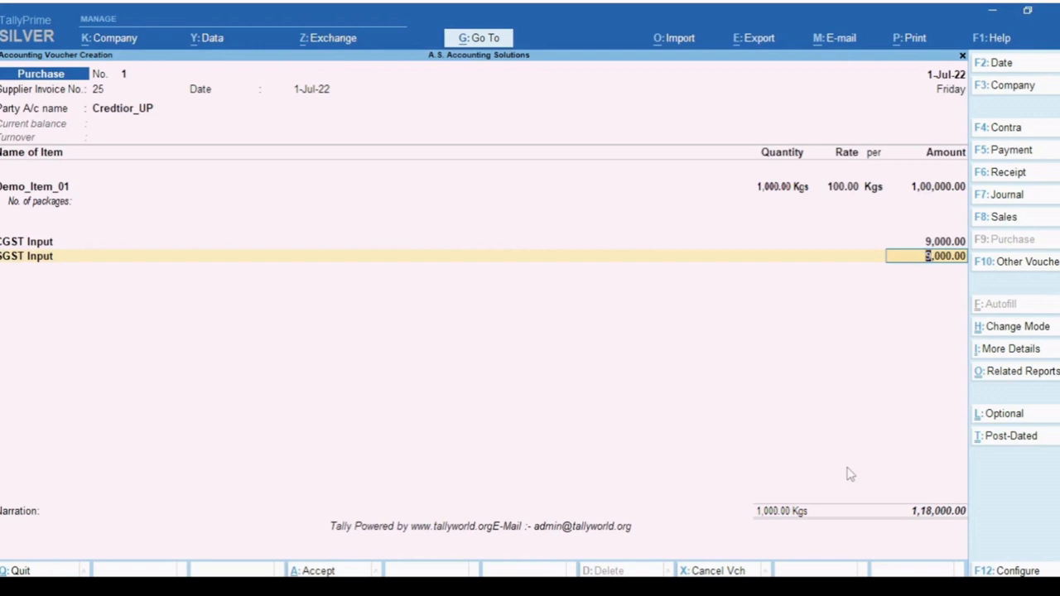
pyautogui.press('ctrl')
pyautogui.hotkey('ctrl', 'a')
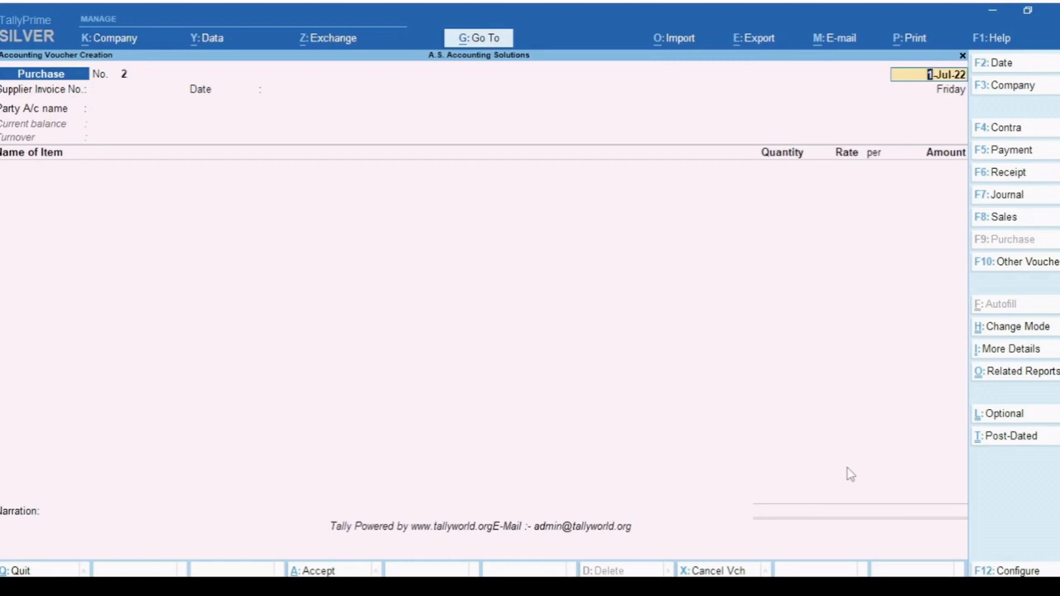
# - Date the new purchase voucher 2-Jul-22 and enter supplier invoice number 26 with invoice date 2-Jul-22
pyautogui.write('2')
pyautogui.press('Return')
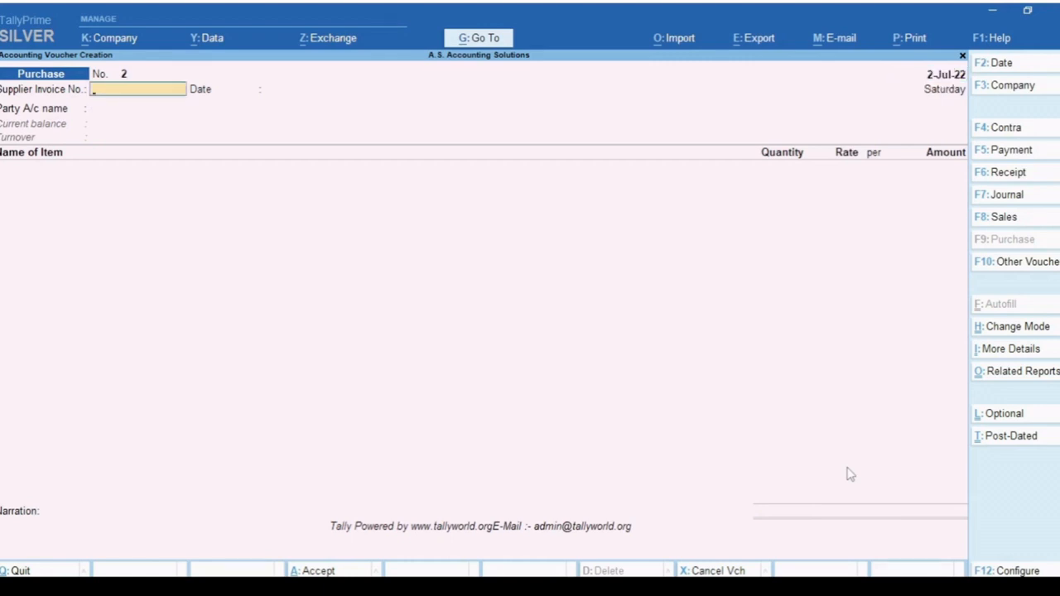
pyautogui.write('26')
pyautogui.press('Return')
pyautogui.press('Return')
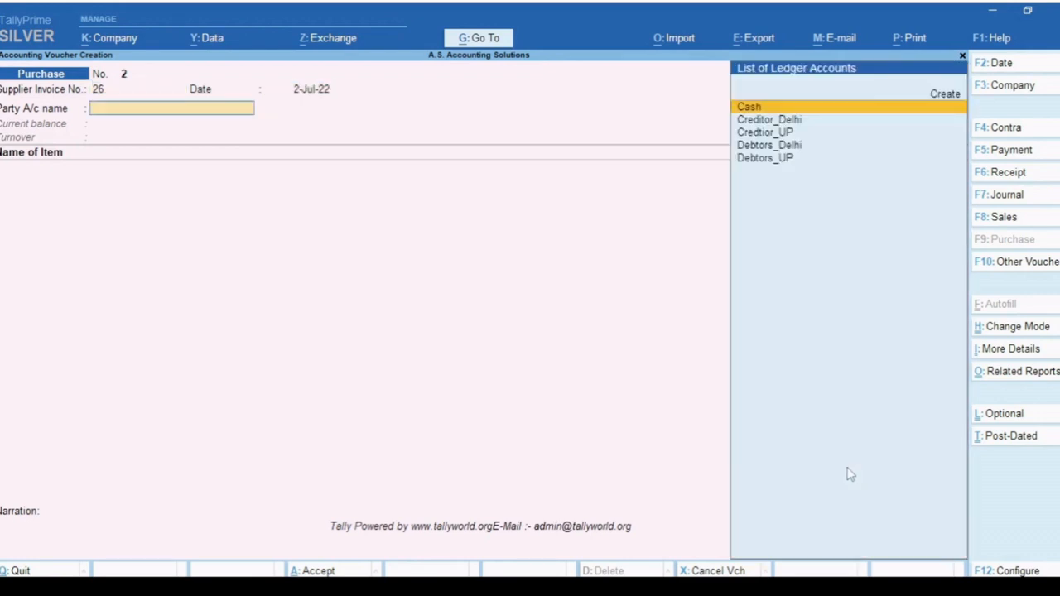
# - Choose Creditor_Delhi as the party account and accept its receipt and party details without filling them in
pyautogui.press('Down')
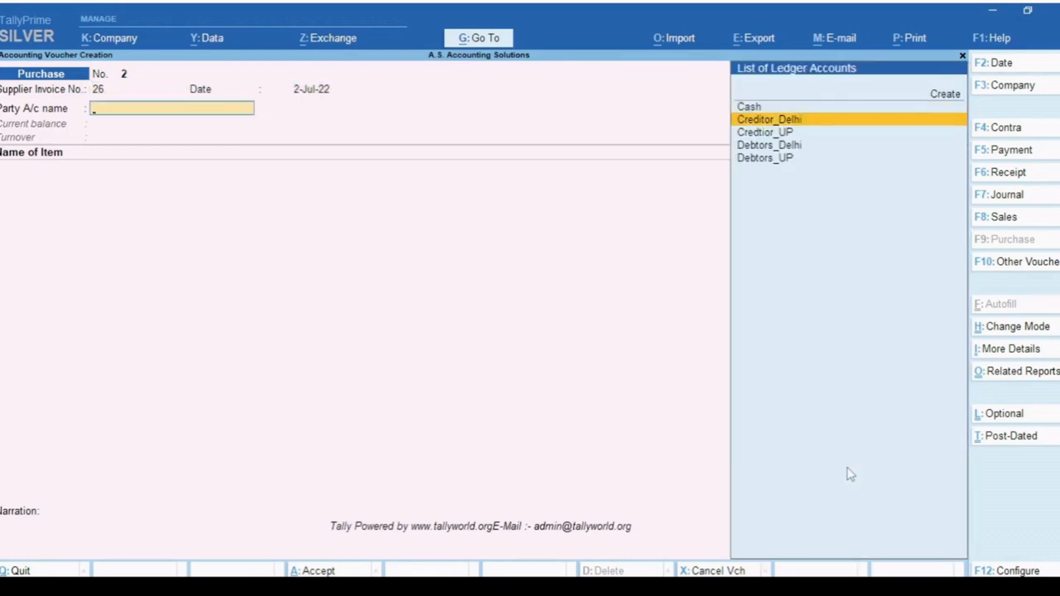
pyautogui.press('Return')
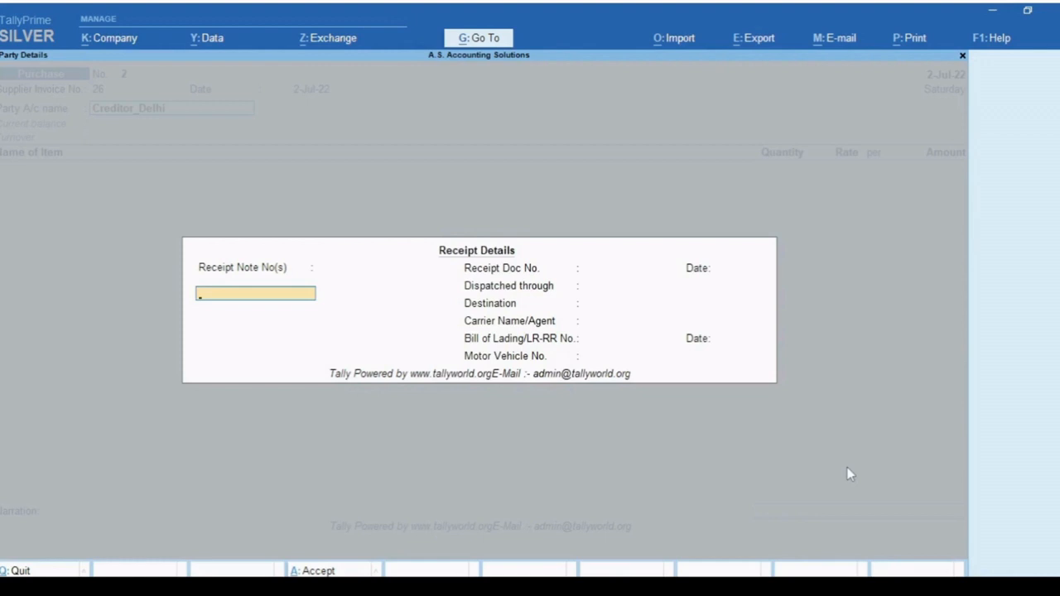
pyautogui.hotkey('ctrl', 'a')
pyautogui.hotkey('ctrl', 'a')
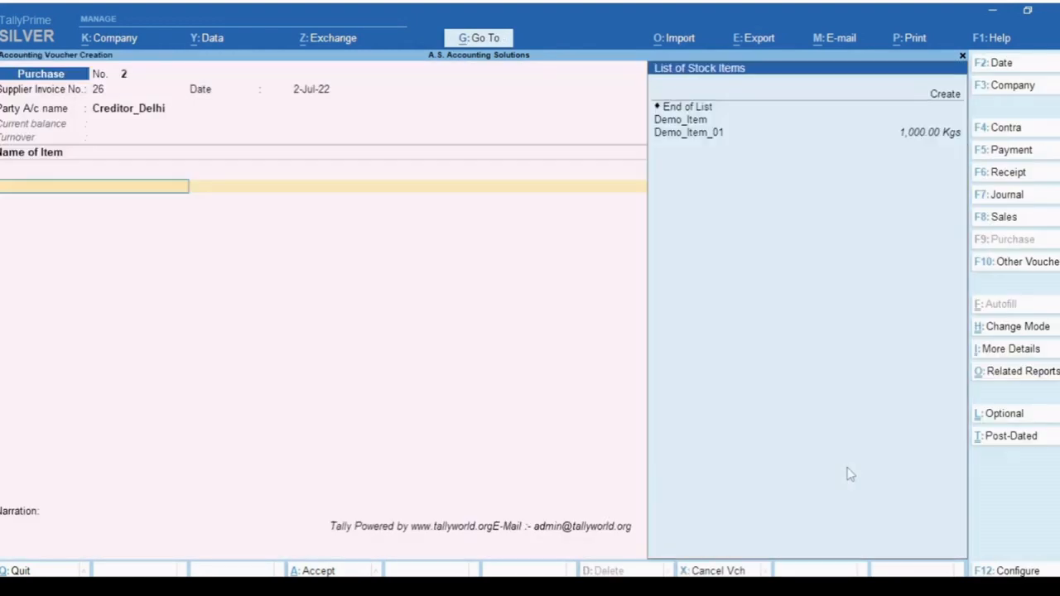
# - Enter 1000 Kgs of Demo_Item_01 at a rate of 100 per Kgs in the Creditor_Delhi purchase voucher
pyautogui.press('Down')
pyautogui.press('Down')
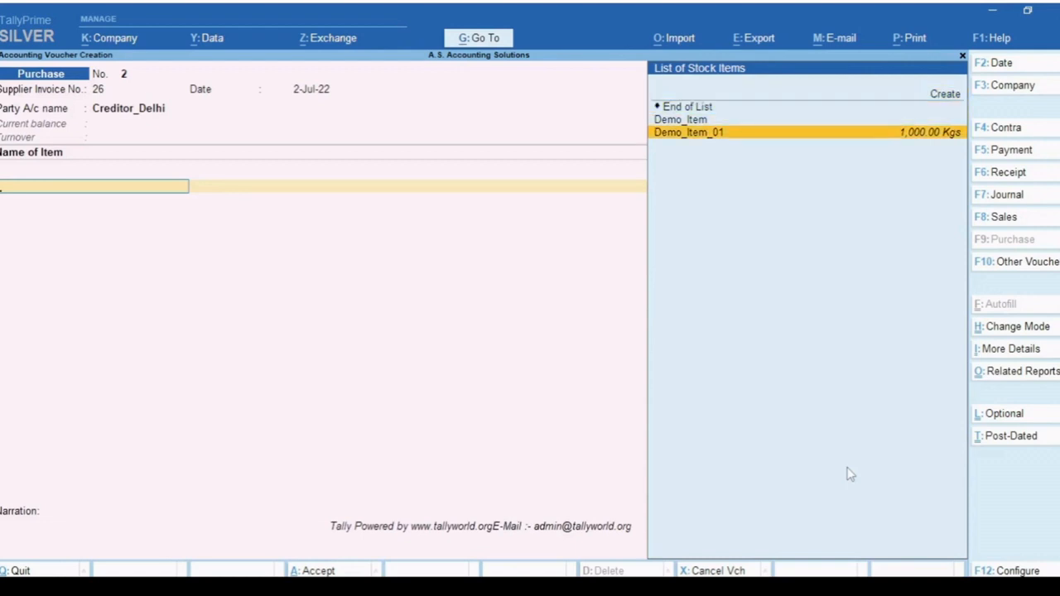
pyautogui.press('Return')
pyautogui.write('1000')
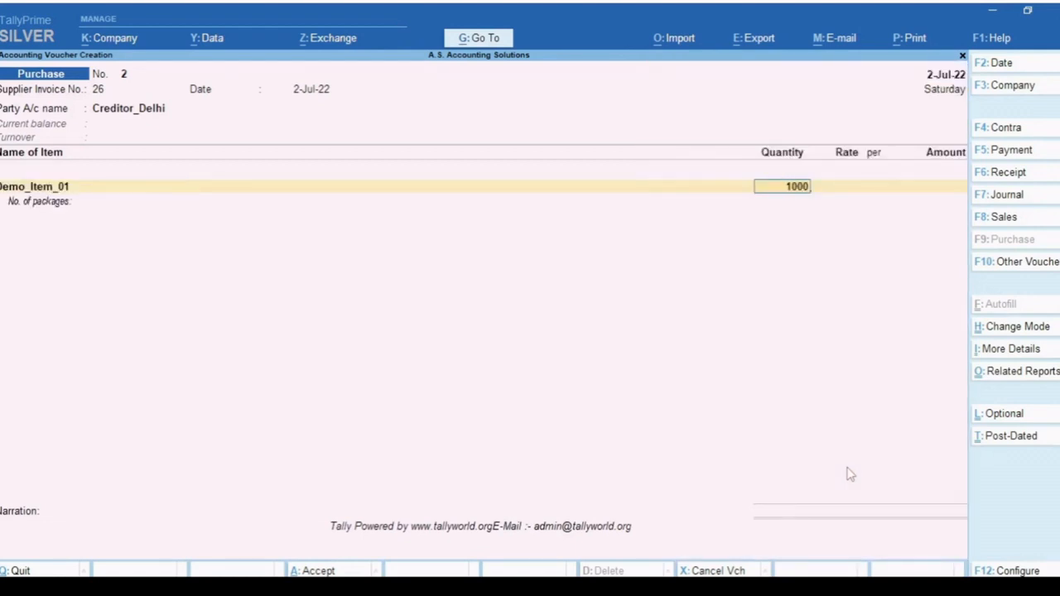
pyautogui.press('Return')
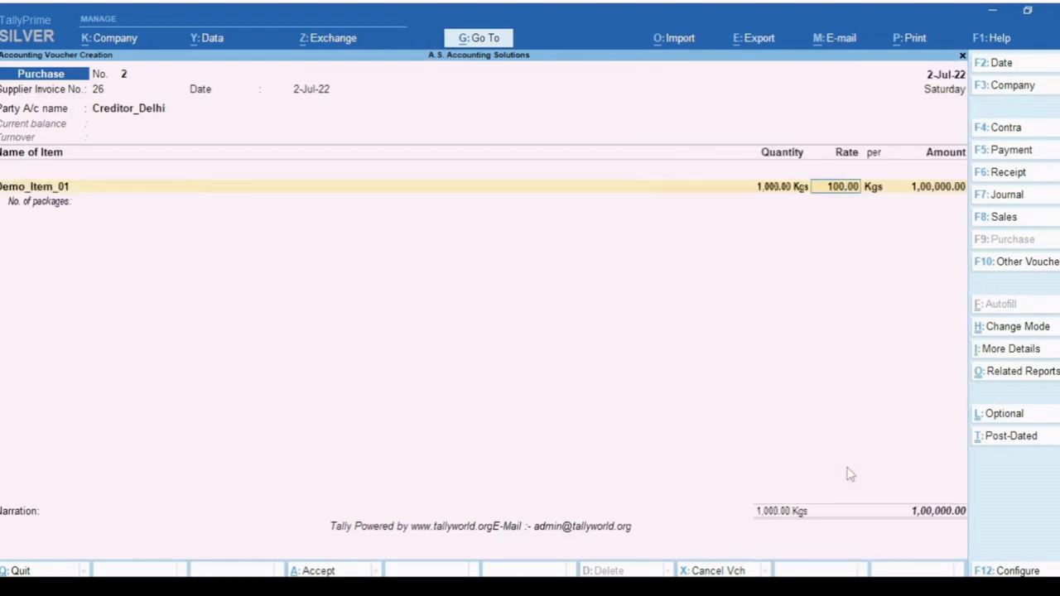
pyautogui.write('100')
pyautogui.press('Return')
pyautogui.press('Return')
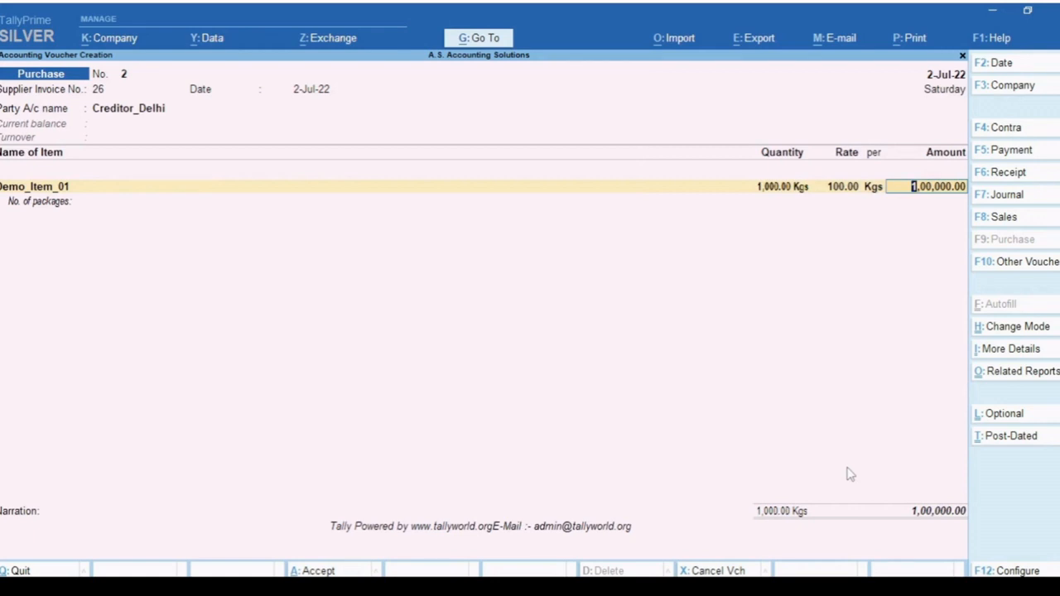
pyautogui.press('Return')
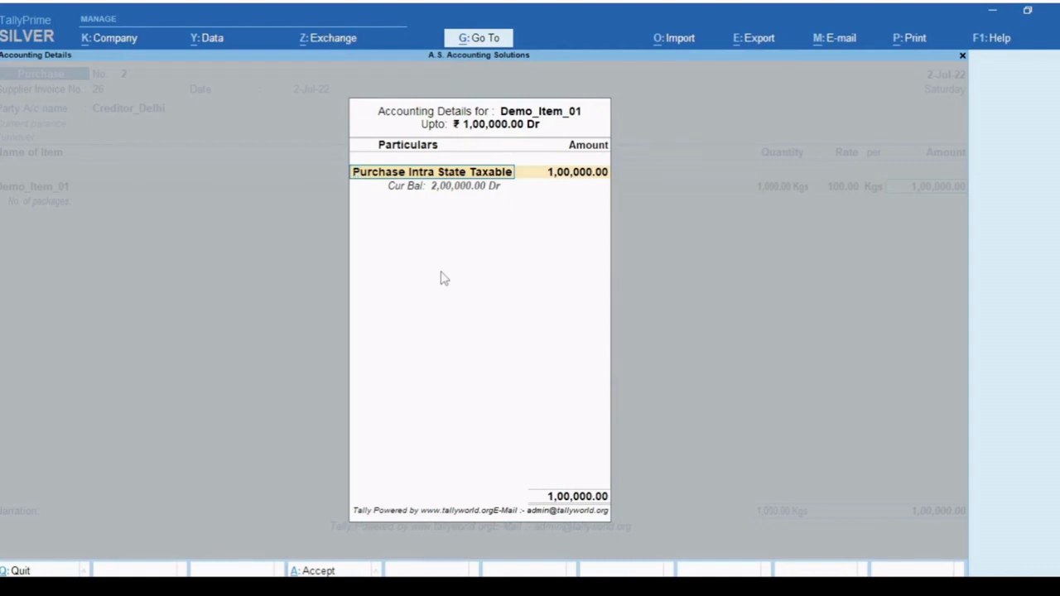
# - Replace the item's purchase ledger with Purchases Interstate Taxable in its accounting details
pyautogui.press('BackSpace')
pyautogui.press('Down')
pyautogui.press('Down')
pyautogui.press('Down')
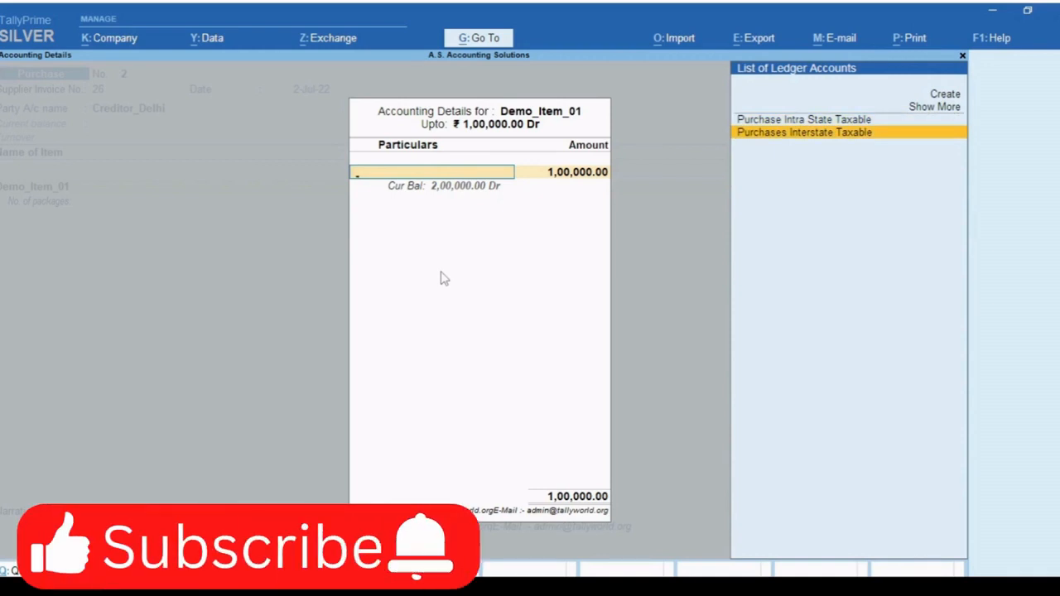
pyautogui.press('Return')
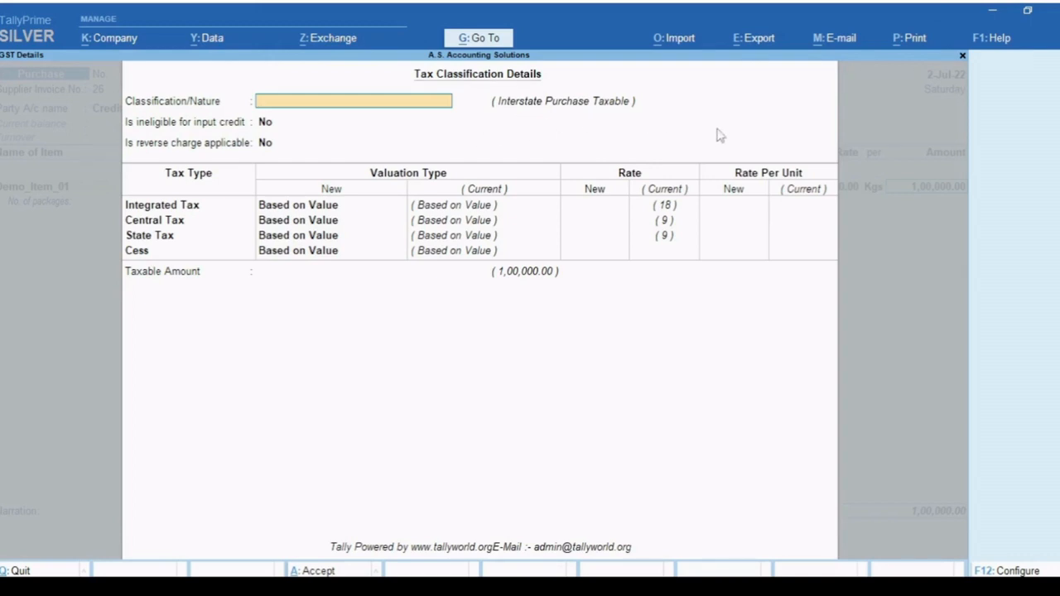
# - Set the item's tax classification to Interstate Purchase Taxable and accept its GST and accounting details
pyautogui.press('space')
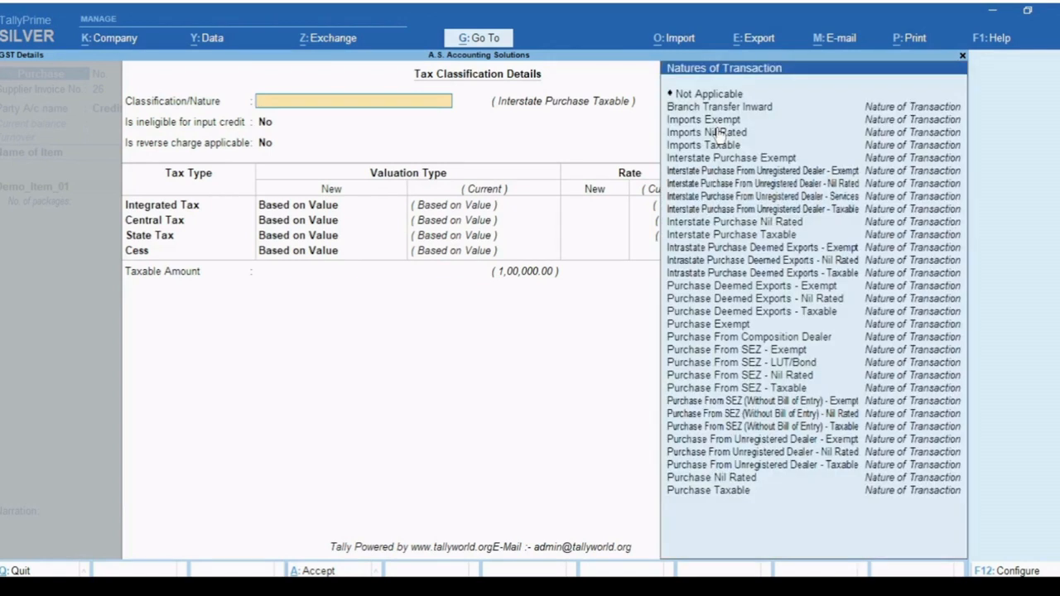
pyautogui.press('Down')
pyautogui.press('Down')
pyautogui.press('Down')
pyautogui.press('Down')
pyautogui.press('Down')
pyautogui.press('Down')
pyautogui.press('Down')
pyautogui.press('Down')
pyautogui.press('Down')
pyautogui.press('Down')
pyautogui.press('Down')
pyautogui.press('Down')
pyautogui.press('Down')
pyautogui.press('Down')
pyautogui.press('Down')
pyautogui.press('Down')
pyautogui.press('Down')
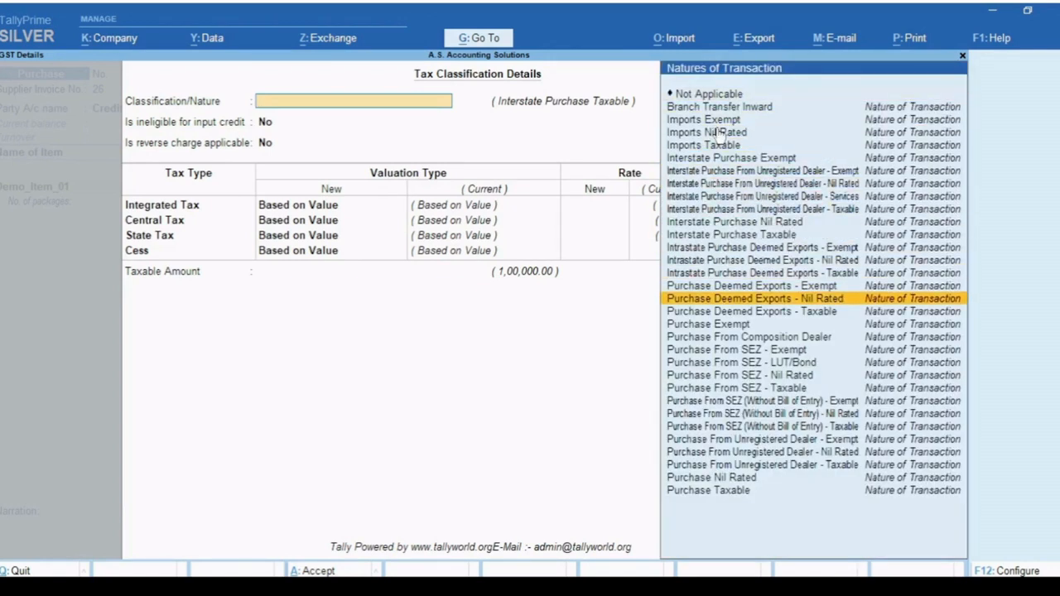
pyautogui.press('Up')
pyautogui.press('Up')
pyautogui.press('Up')
pyautogui.press('Up')
pyautogui.press('Up')
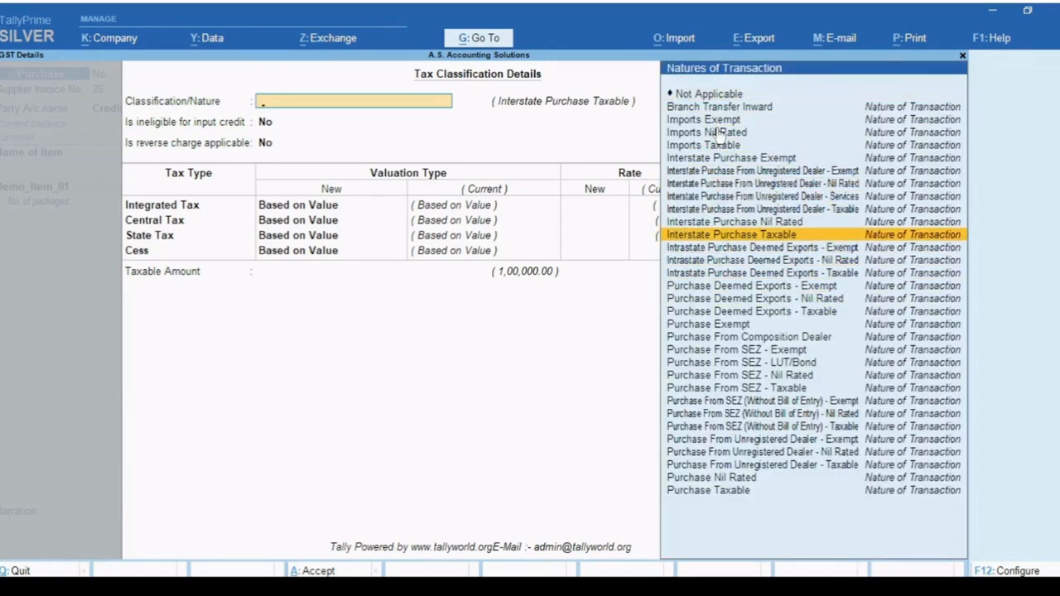
pyautogui.press('Return')
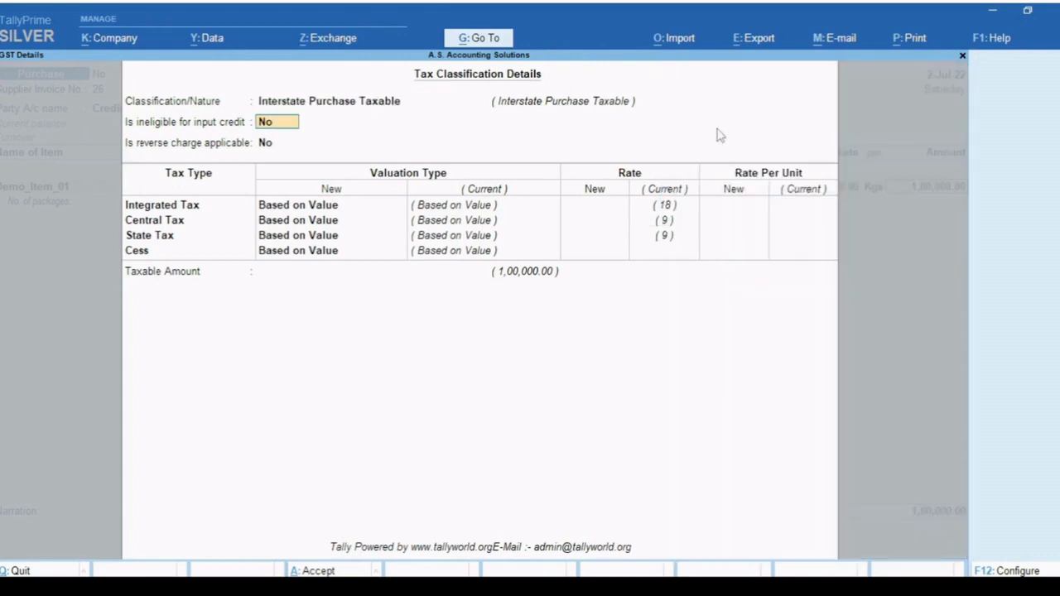
pyautogui.hotkey('ctrl', 'a')
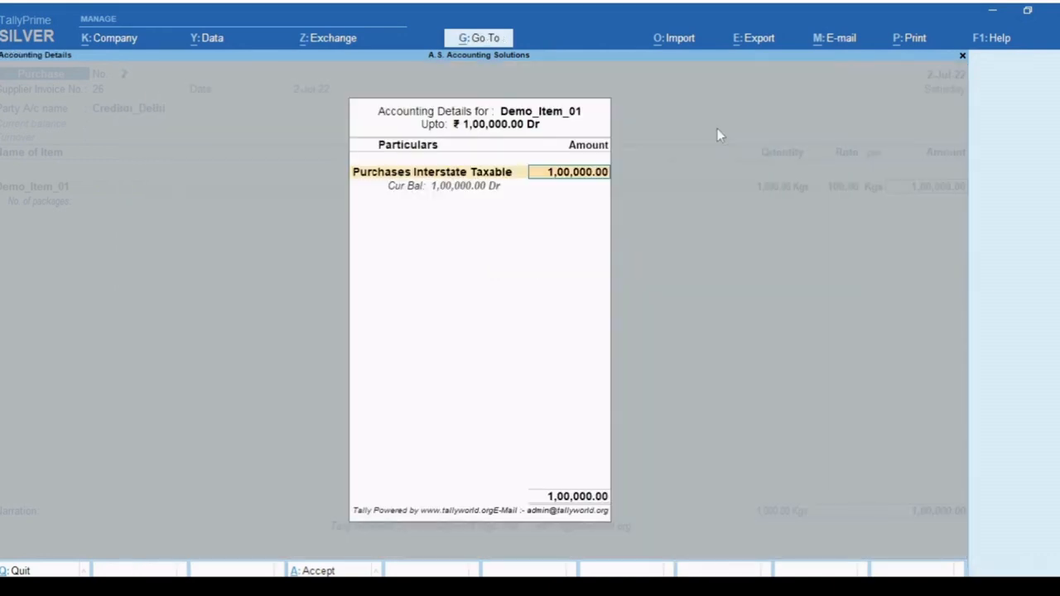
pyautogui.hotkey('ctrl', 'a')
pyautogui.press('Return')
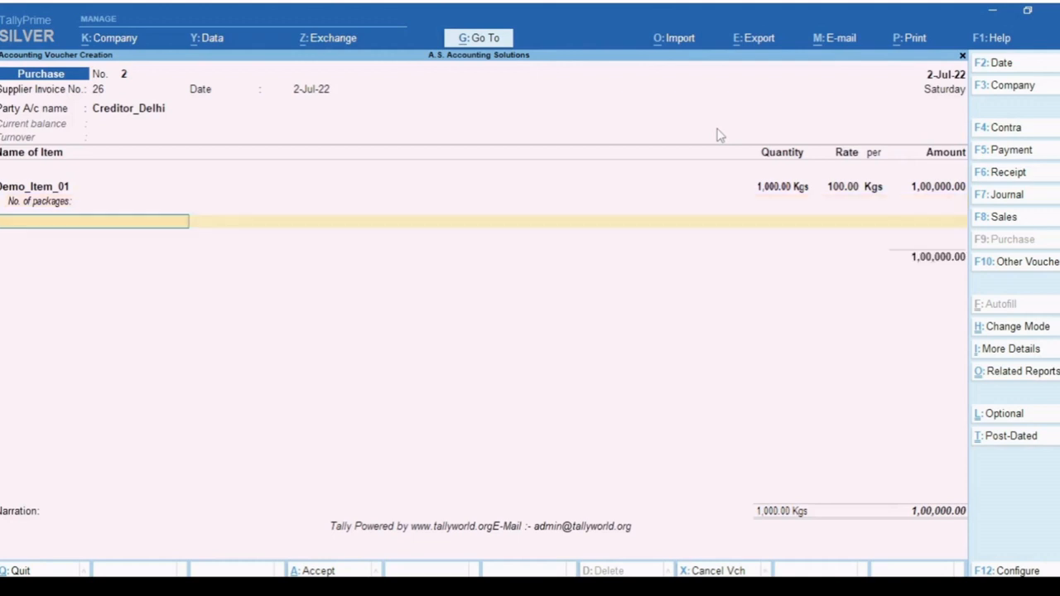
# - Add the IGST Input ledger with its calculated amount, save the Creditor_Delhi purchase voucher and leave voucher entry
pyautogui.press('Return')
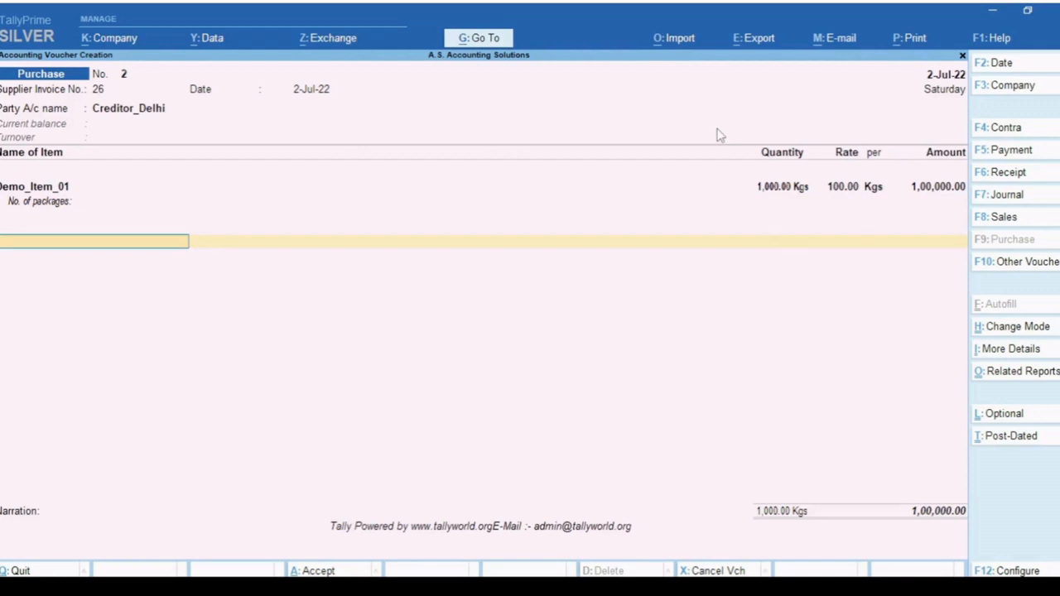
pyautogui.write('igs')
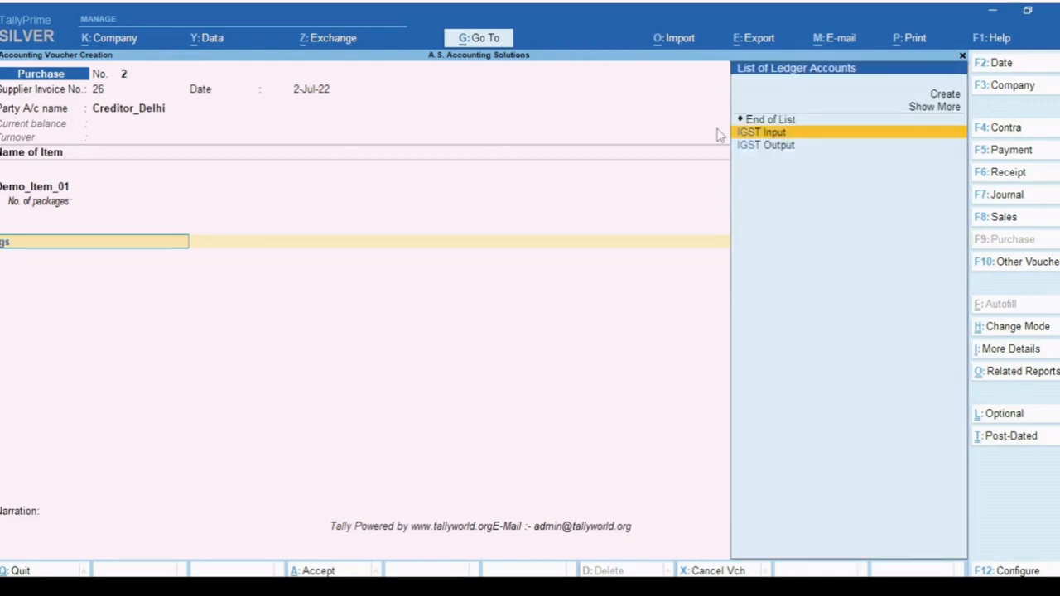
pyautogui.press('Return')
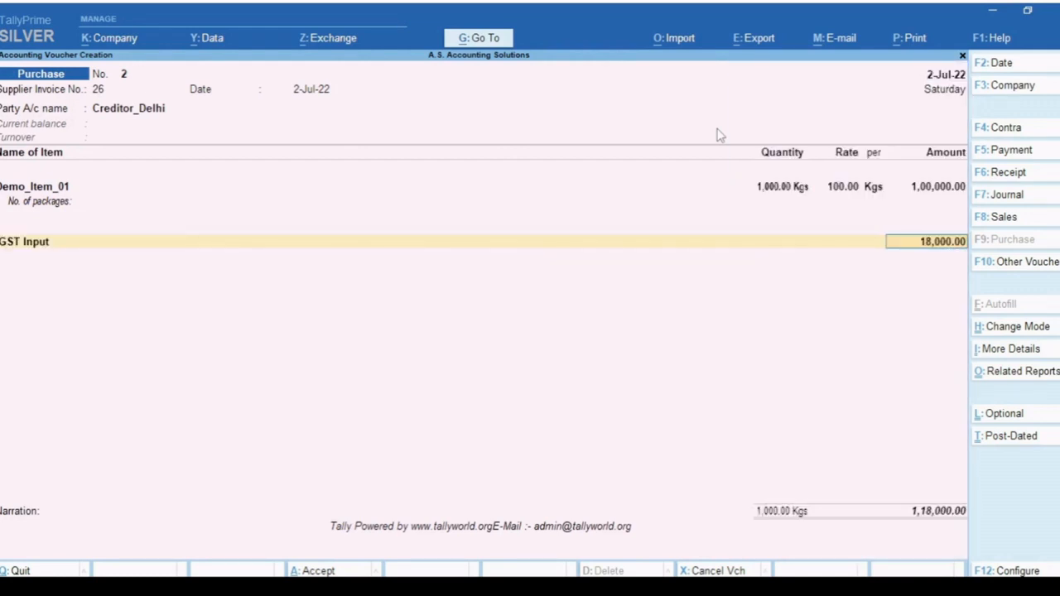
pyautogui.press('Return')
pyautogui.press('Return')
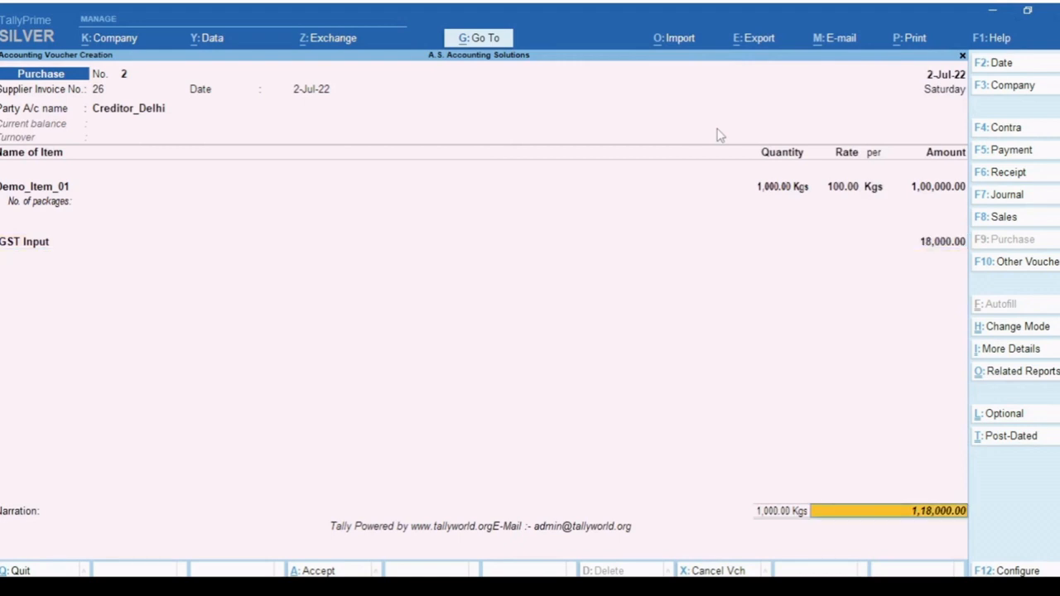
pyautogui.press('ctrl')
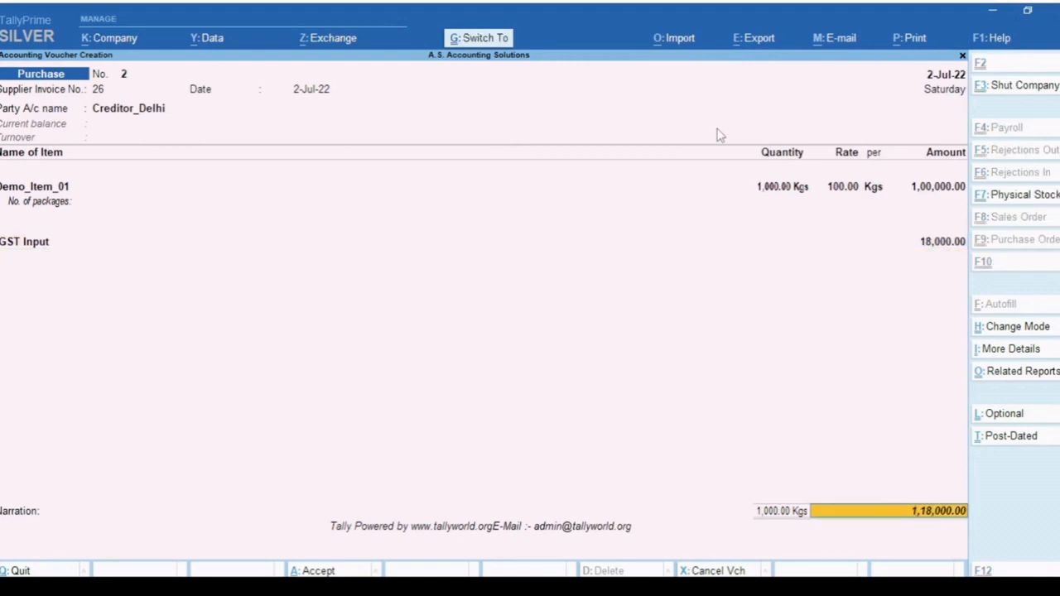
pyautogui.hotkey('ctrl', 'a')
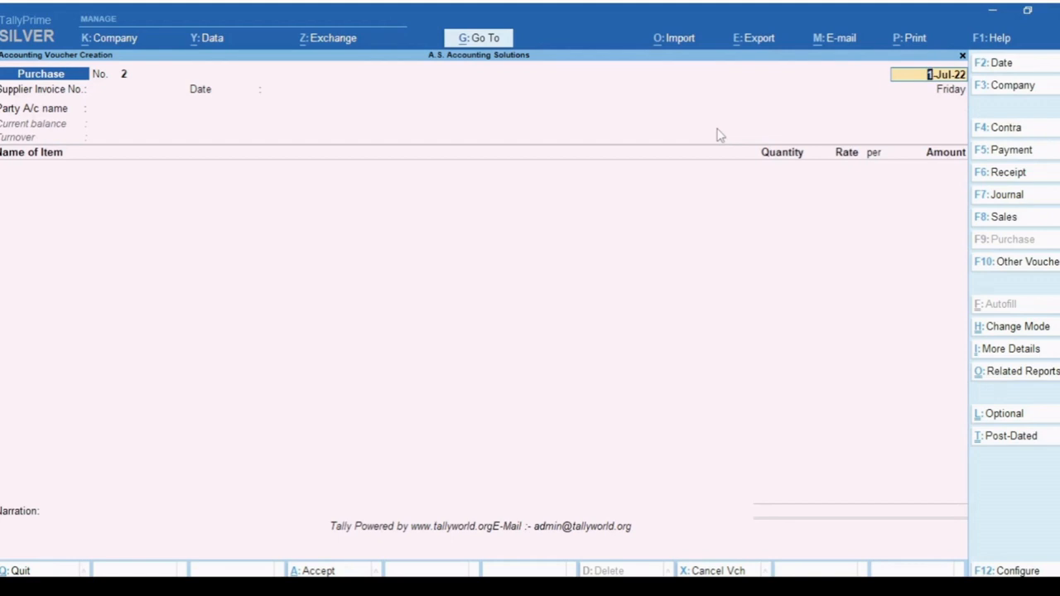
pyautogui.press('Escape')
pyautogui.press('y')
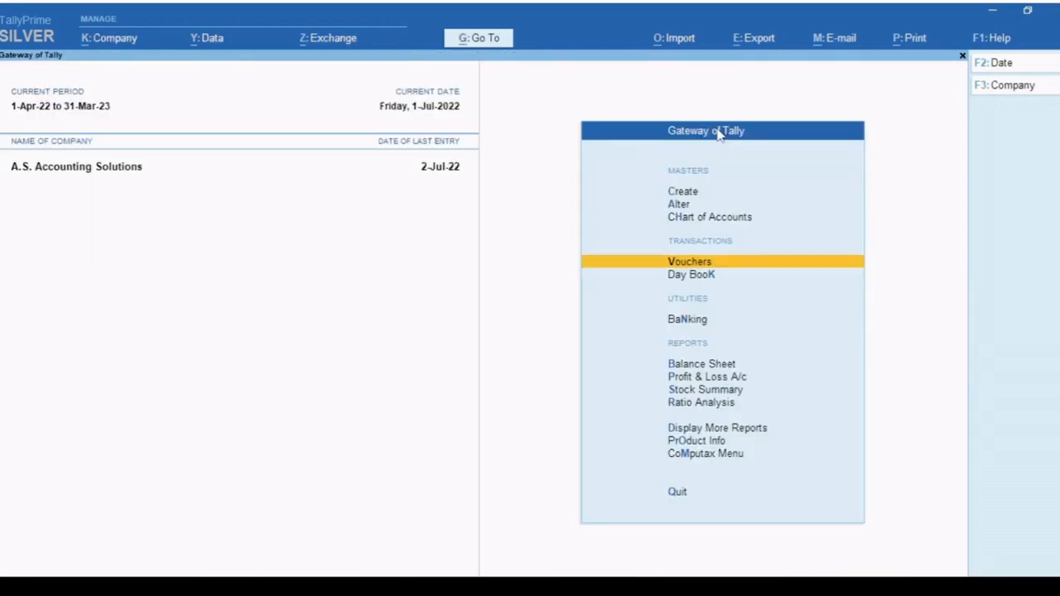
# - Review the Purchase Accounts group in the Profit & Loss A/c, checking the intrastate and interstate purchase ledgers
pyautogui.press('Down')
pyautogui.press('Down')
pyautogui.press('Down')
pyautogui.press('Down')
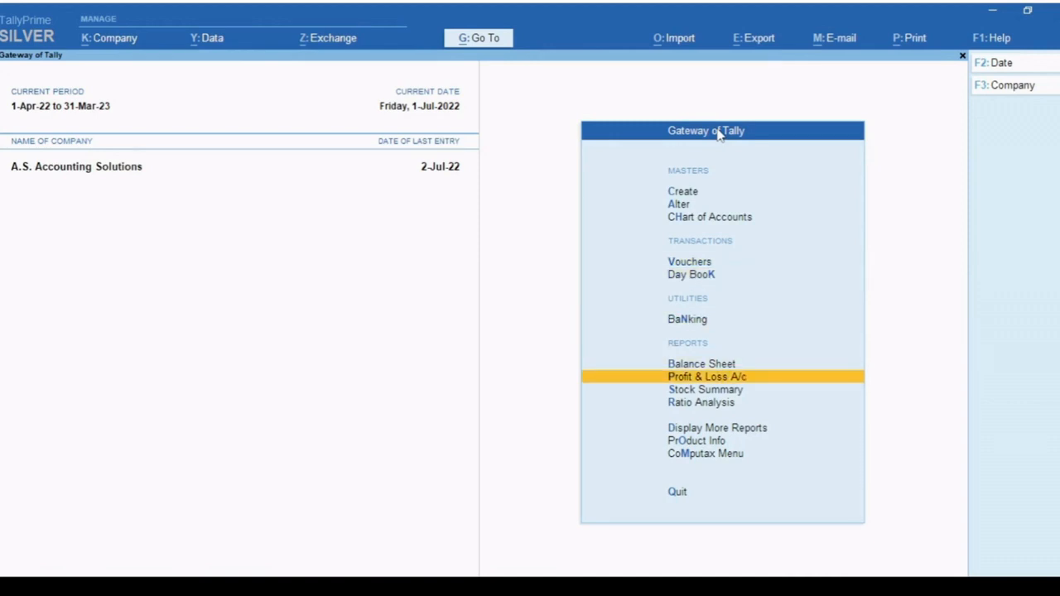
pyautogui.press('Return')
pyautogui.press('Down')
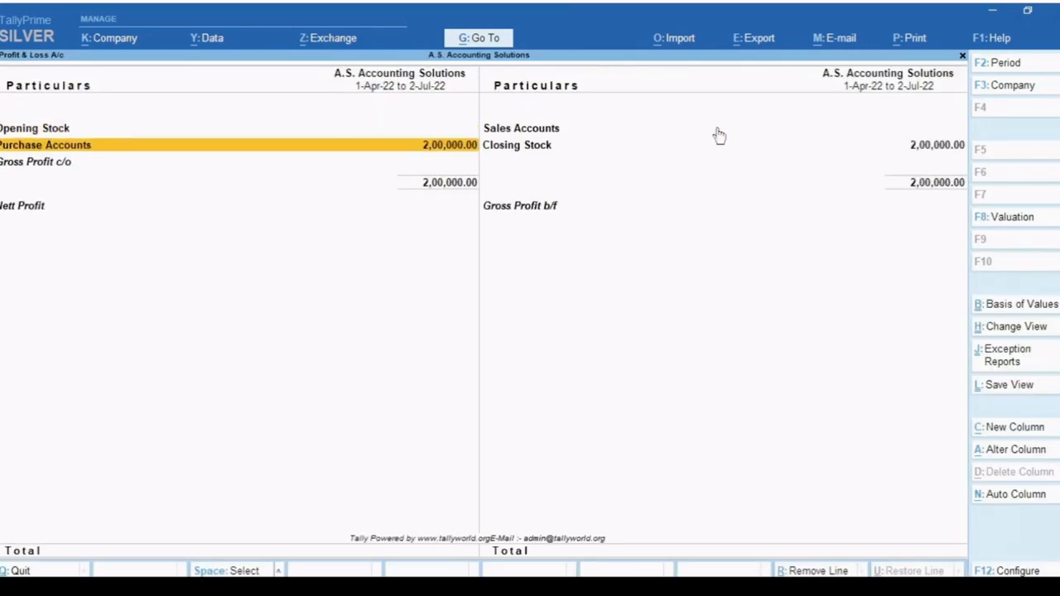
pyautogui.press('Return')
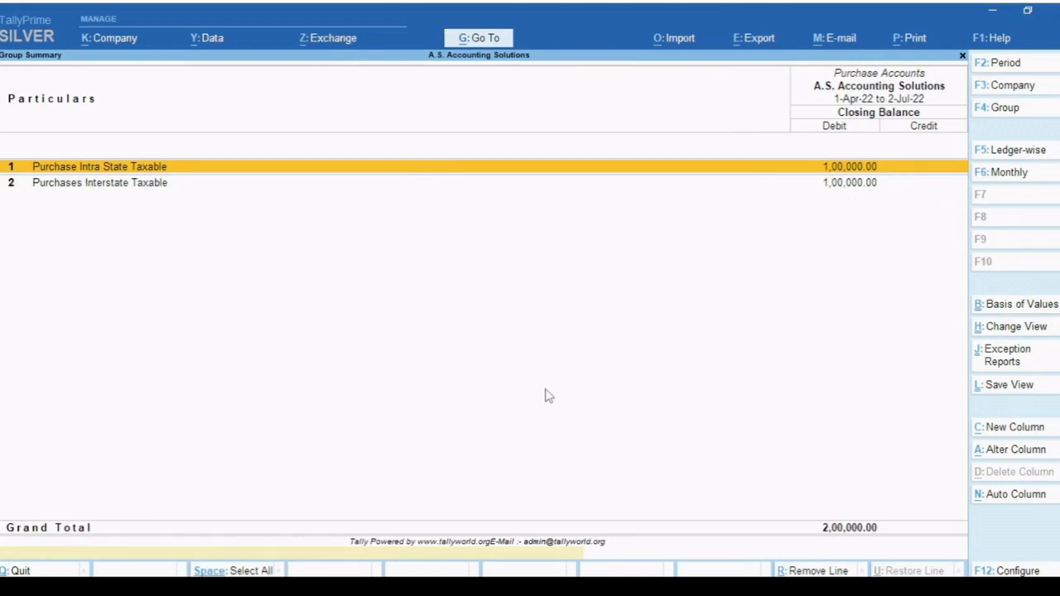
pyautogui.press('Escape')
pyautogui.press('Escape')
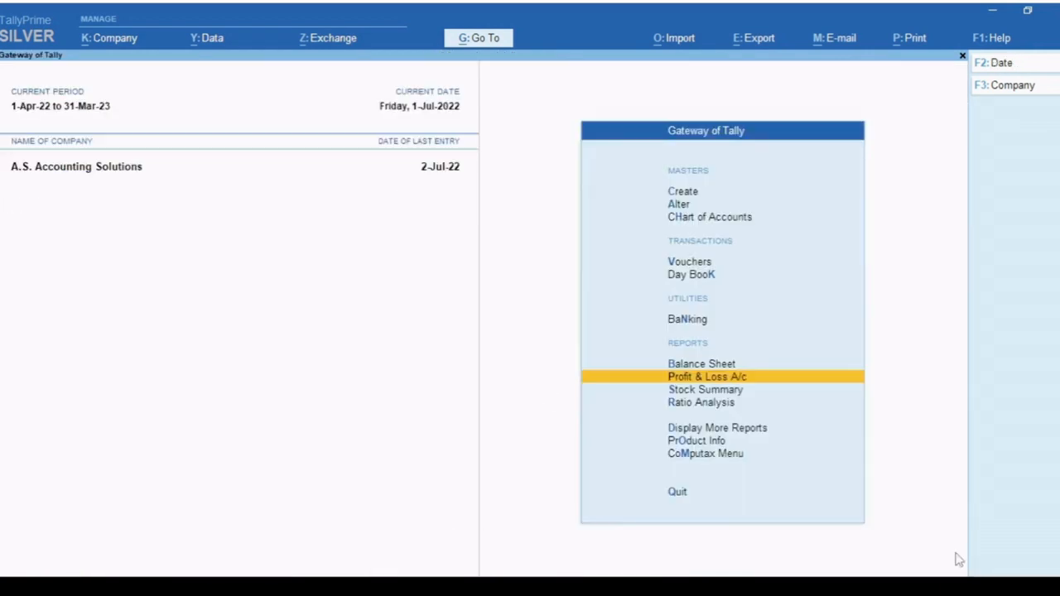
# - Examine Demo_Item_01 in the Stock Summary down to its July purchase vouchers and return to the Gateway of Tally
pyautogui.press('Down')
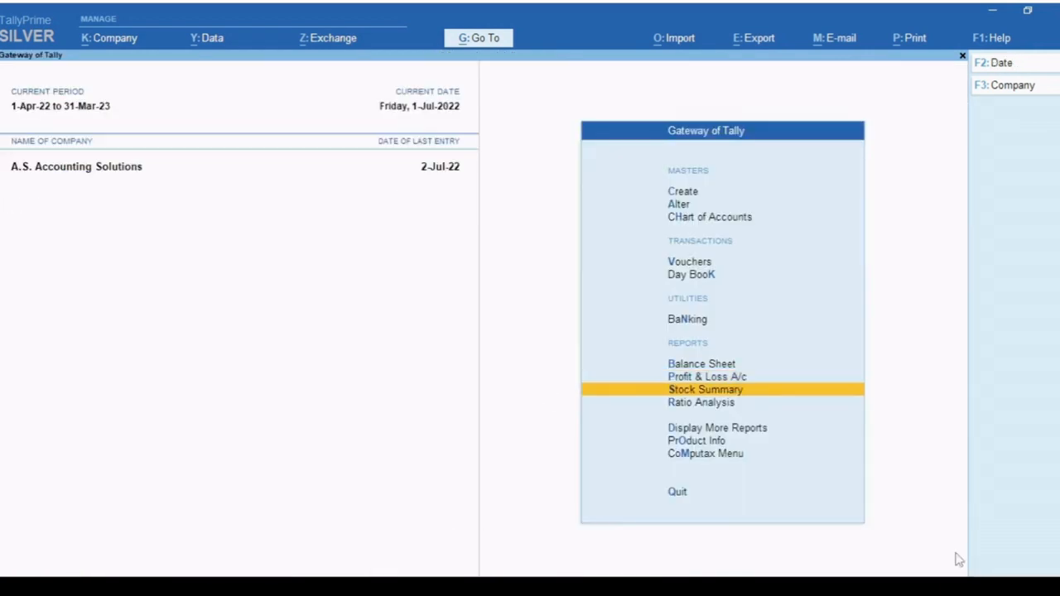
pyautogui.press('Return')
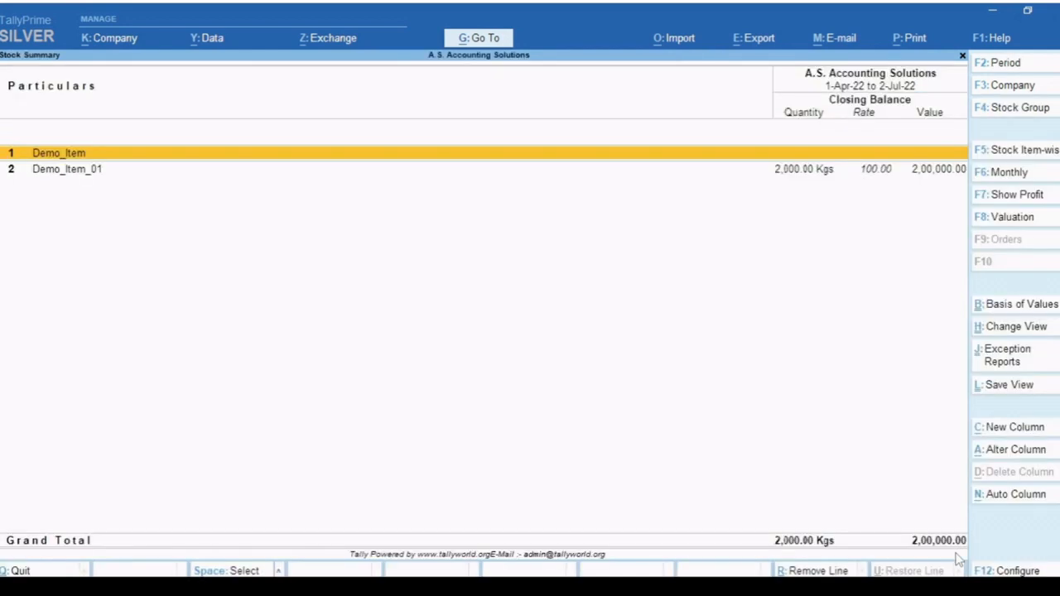
pyautogui.press('Down')
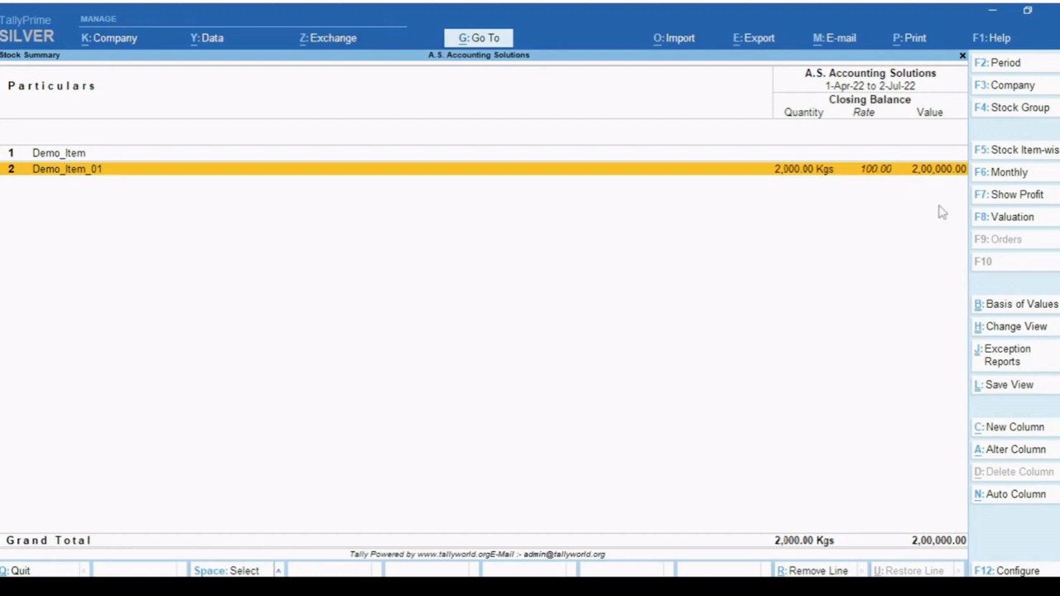
pyautogui.press('Return')
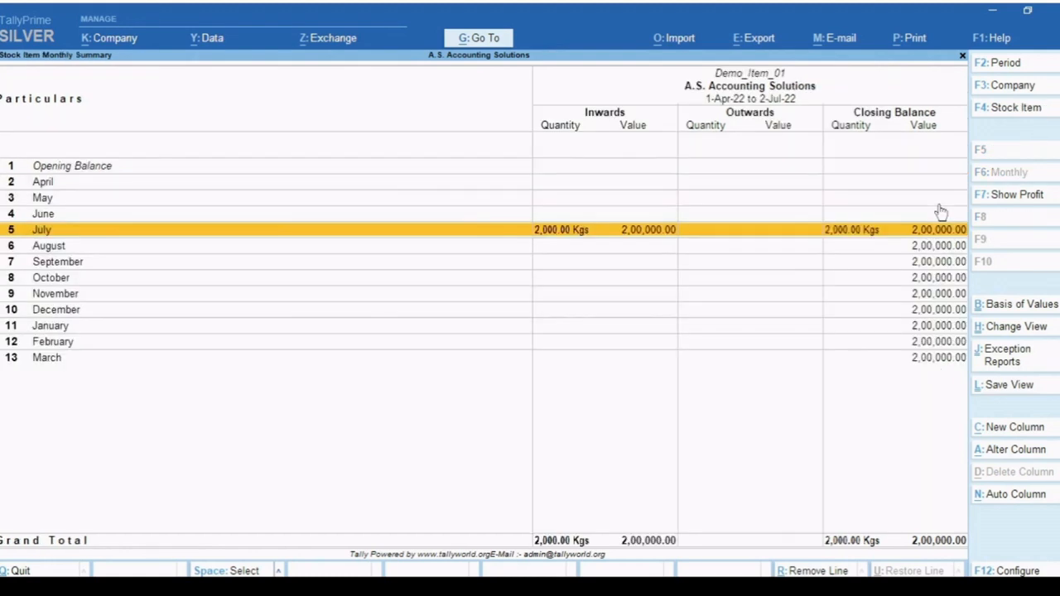
pyautogui.press('Return')
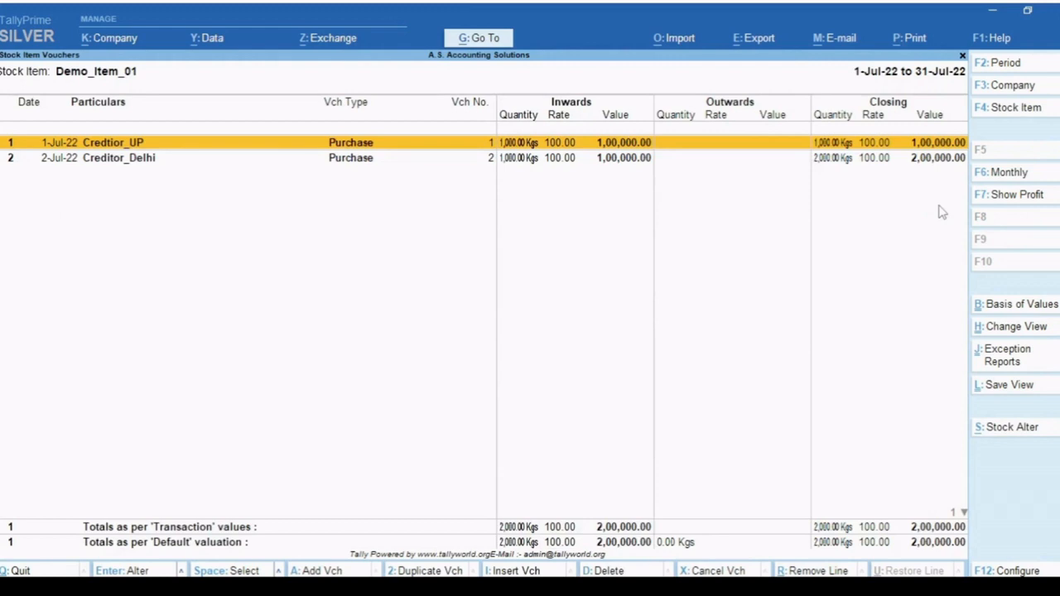
pyautogui.press('Down')
pyautogui.press('Up')
pyautogui.press('Down')
pyautogui.press('Up')
pyautogui.press('Down')
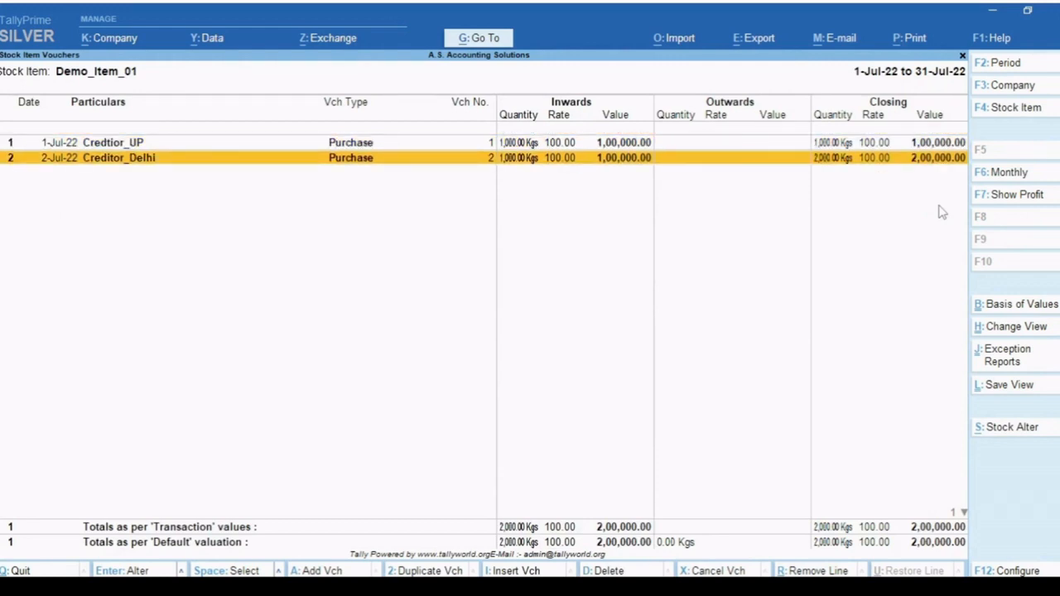
pyautogui.press('Escape')
pyautogui.press('Escape')
pyautogui.press('Escape')
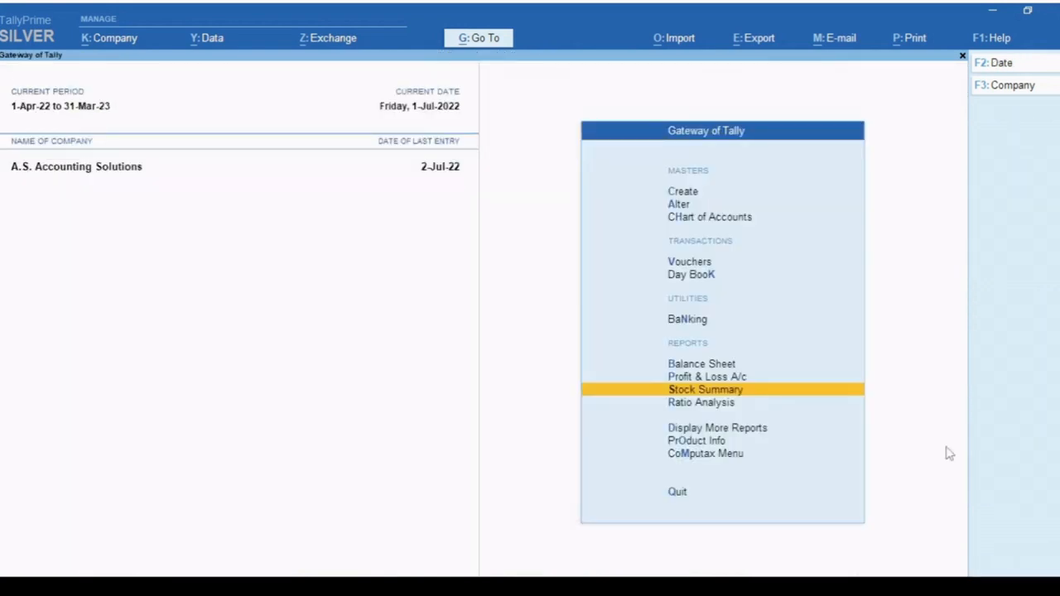
# - Start a new sales voucher and date it 3-Jul-22
pyautogui.press('Up')
pyautogui.press('Up')
pyautogui.press('Up')
pyautogui.press('Up')
pyautogui.press('Up')
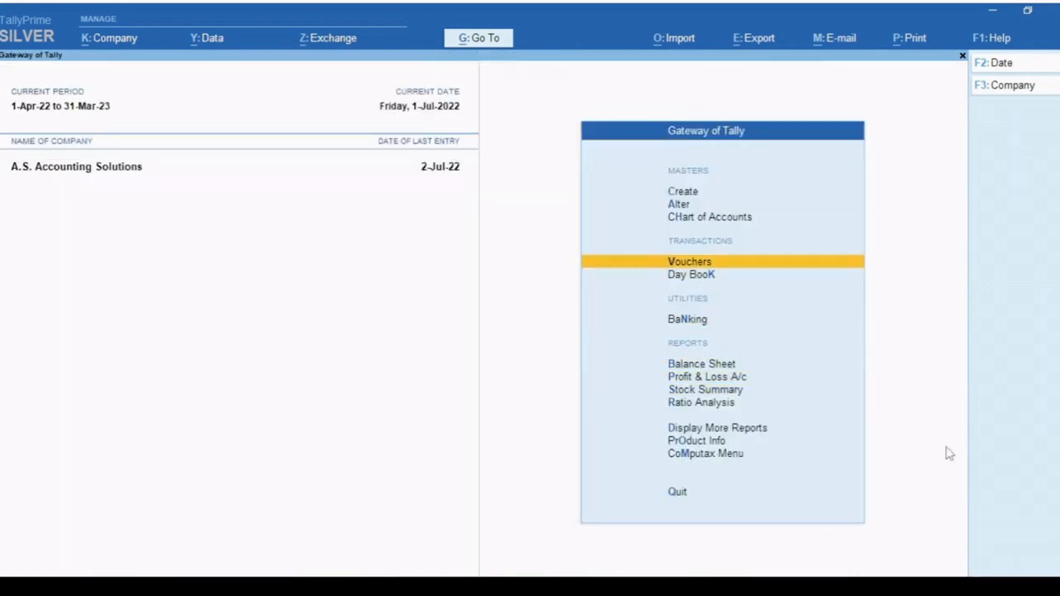
pyautogui.press('Down')
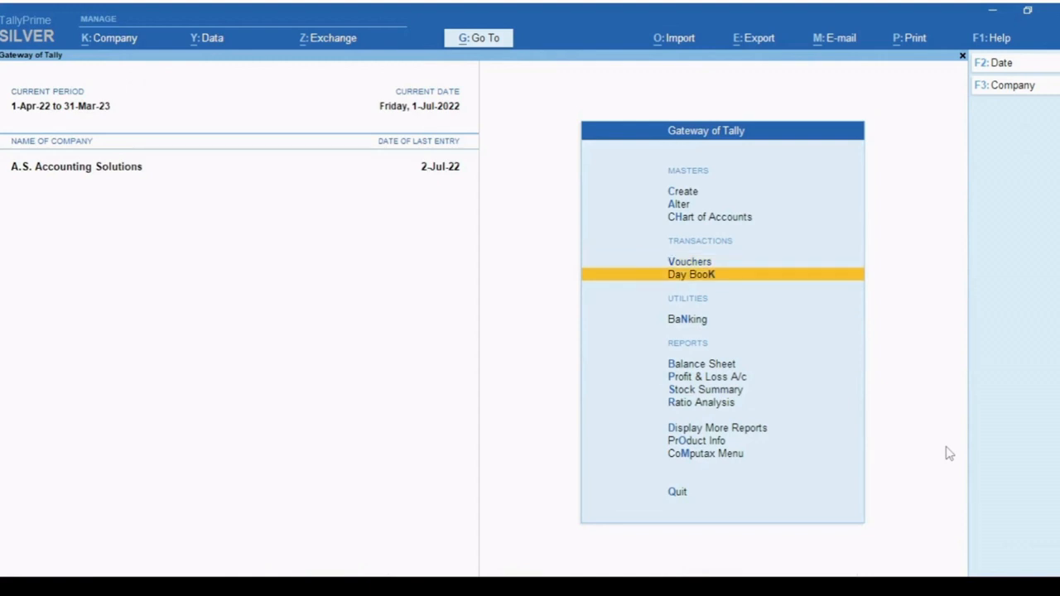
pyautogui.press('Up')
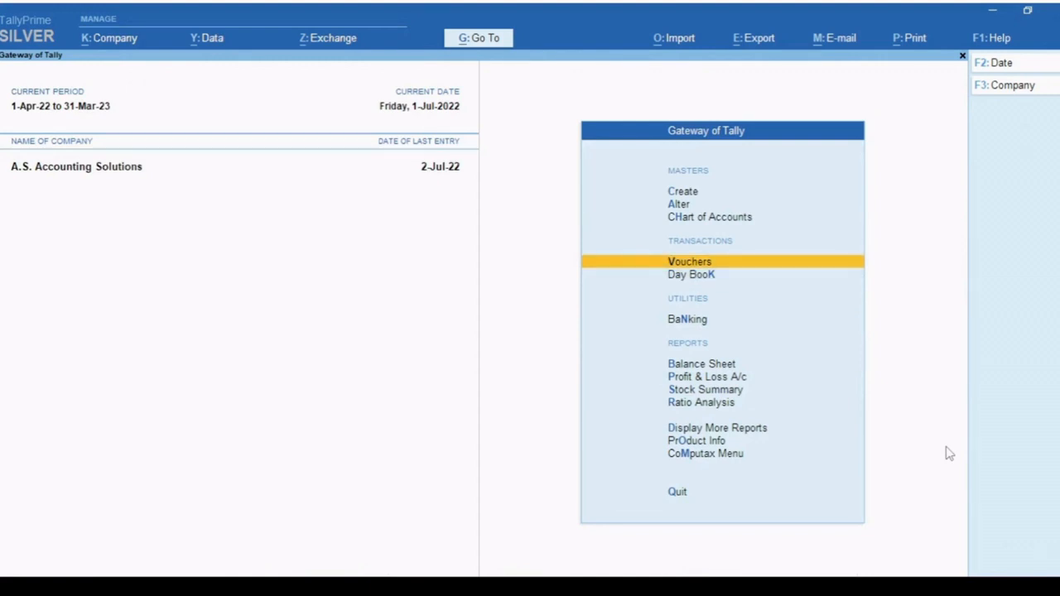
pyautogui.press('Return')
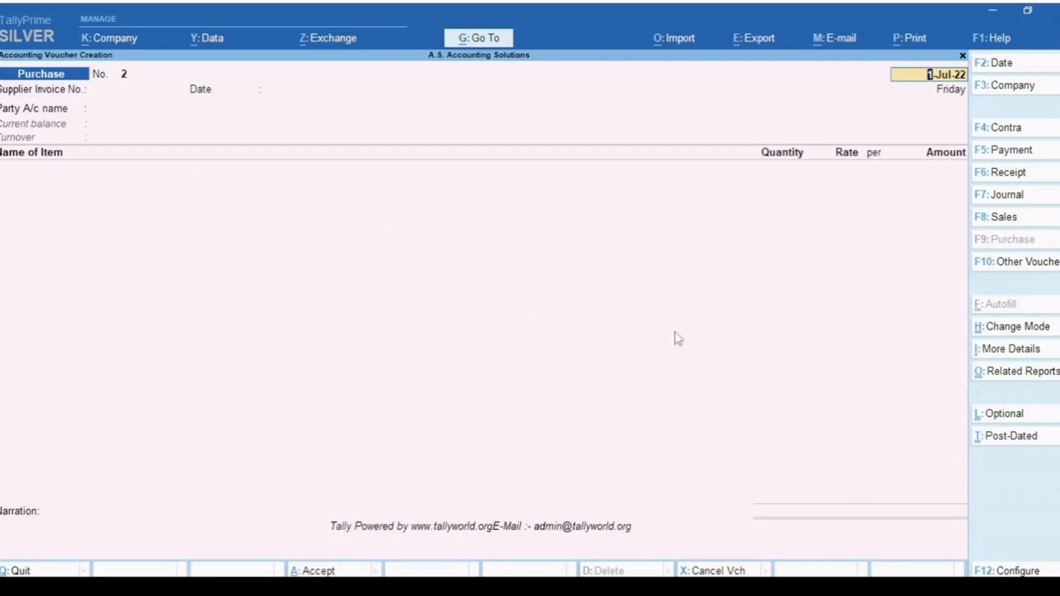
pyautogui.click(1031, 227)
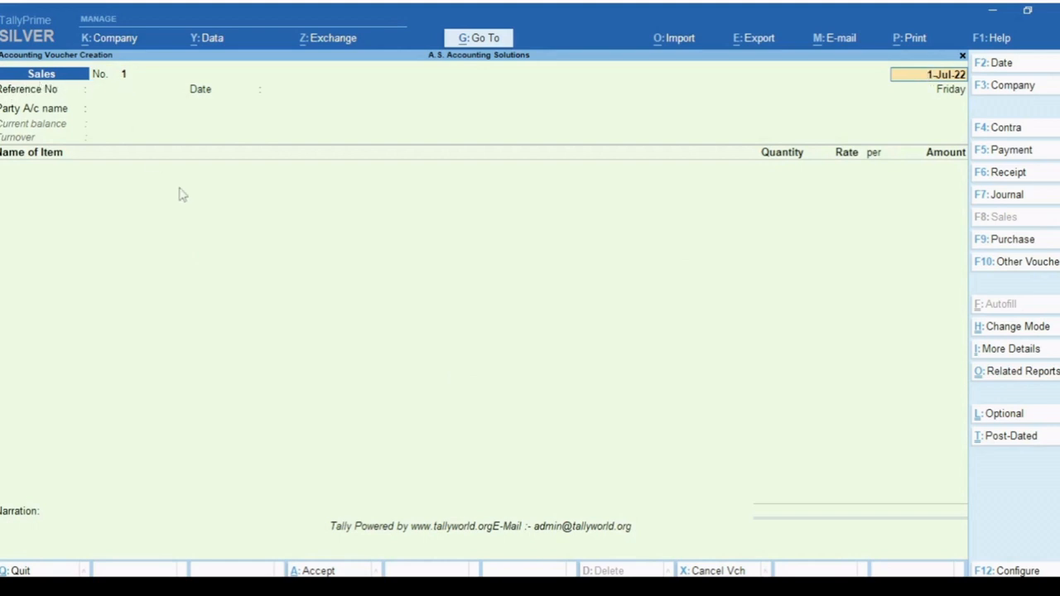
pyautogui.write('3')
pyautogui.press('Return')
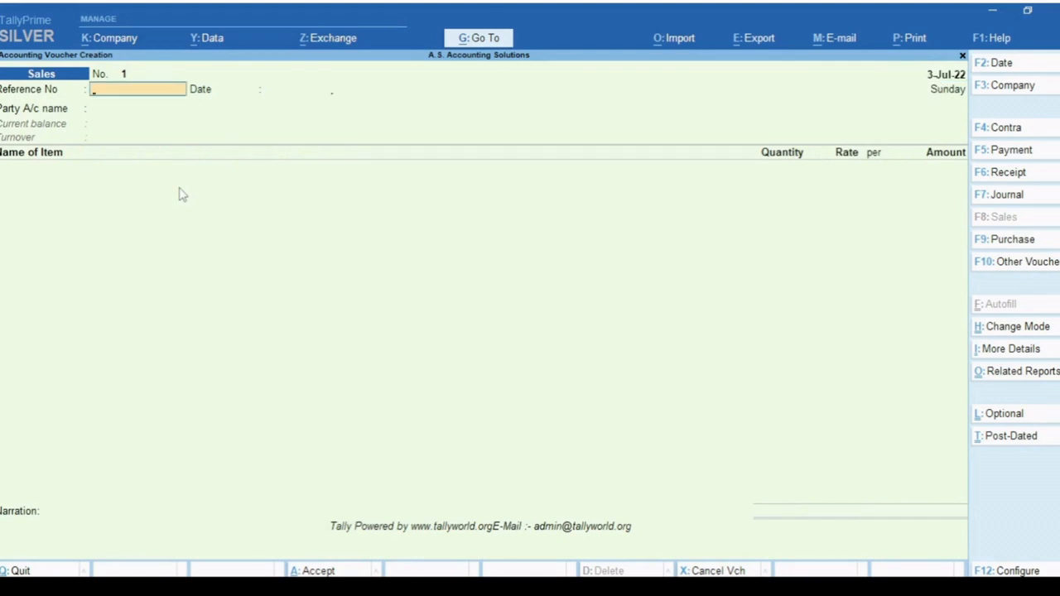
# - Leave the reference number blank, choose Debtors_UP as the party account and accept its dispatch and party details as they are
pyautogui.press('Return')
pyautogui.press('Down')
pyautogui.press('Down')
pyautogui.press('Down')
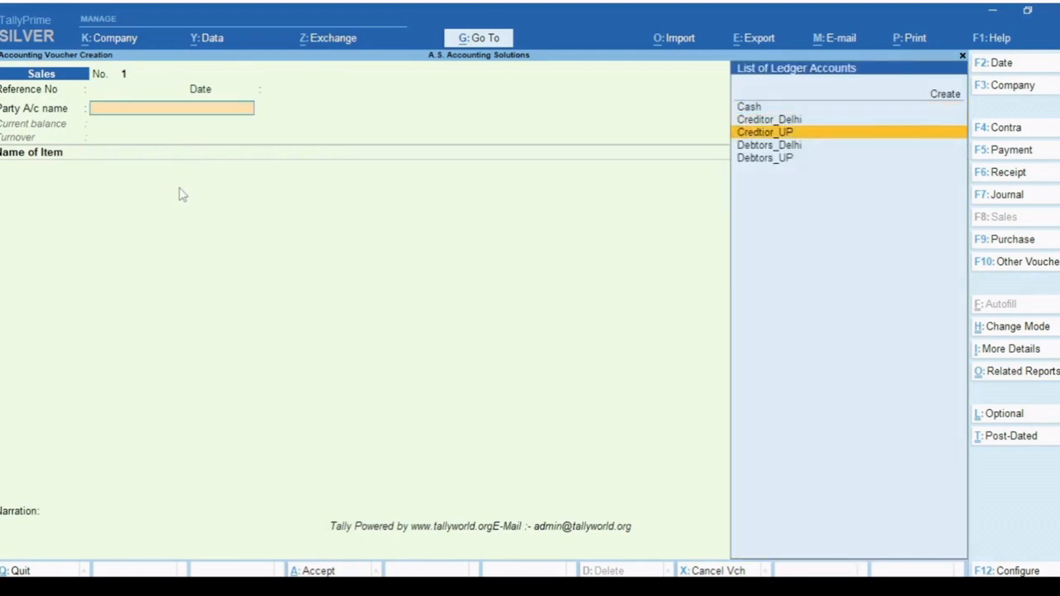
pyautogui.press('Down')
pyautogui.press('Return')
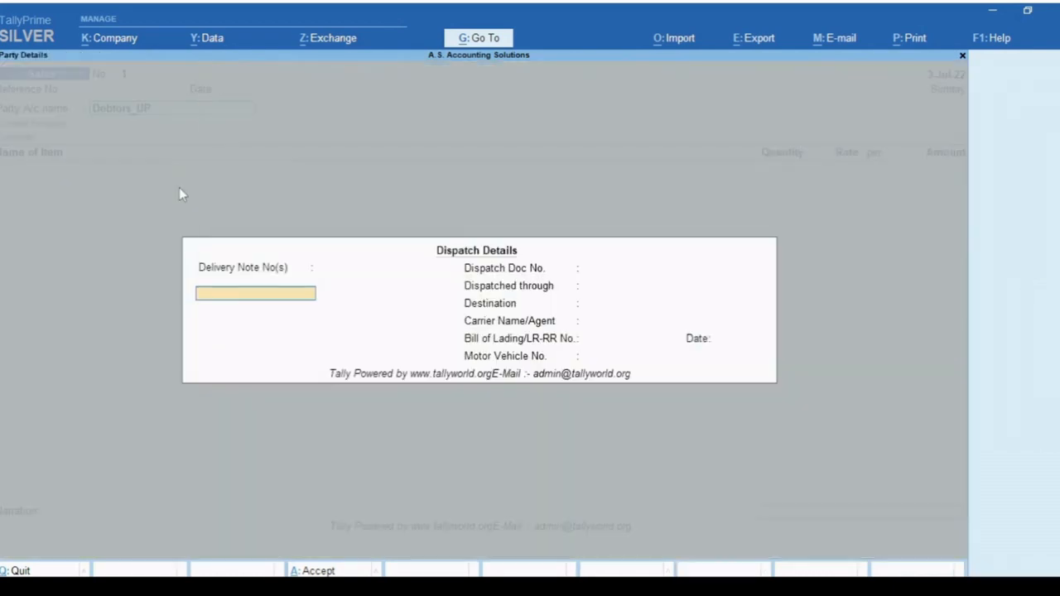
pyautogui.hotkey('ctrl', 'a')
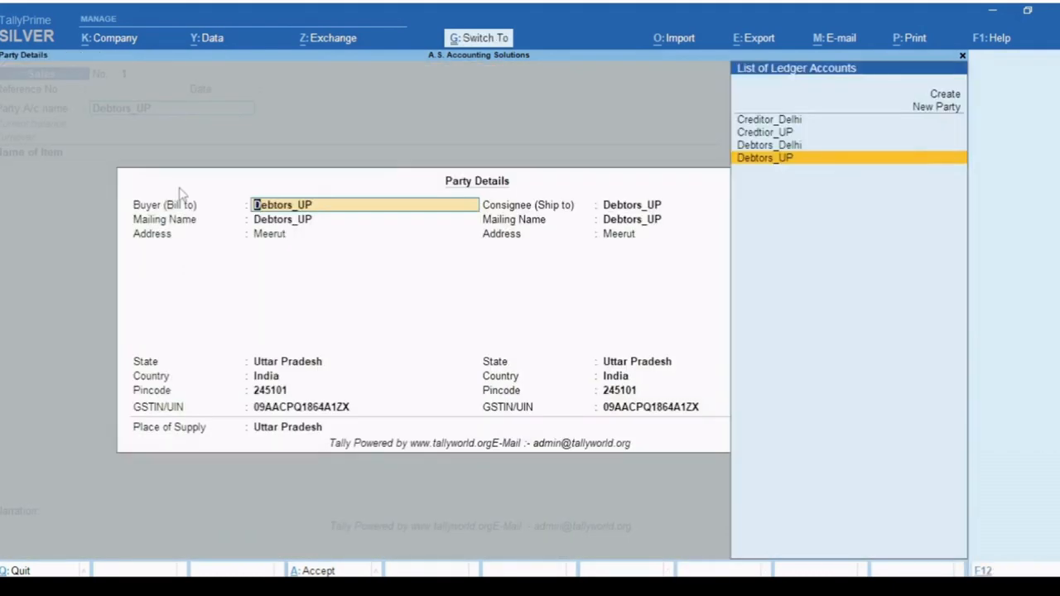
pyautogui.hotkey('ctrl', 'a')
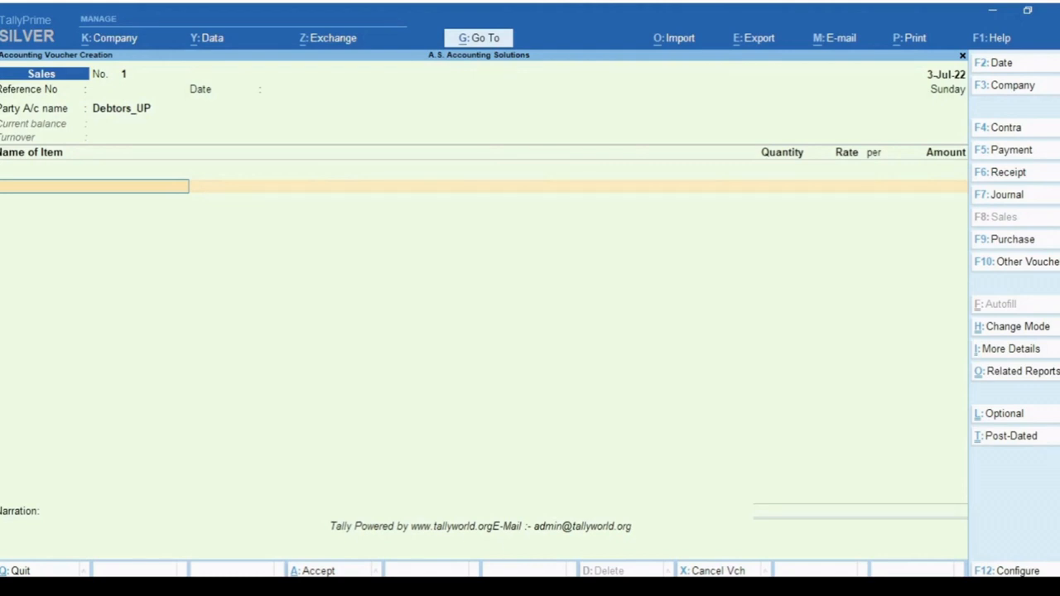
# - Add Demo_Item_01 to the sales voucher with a quantity of 1,000 Kgs at a rate of 110 per Kg
pyautogui.press('space')
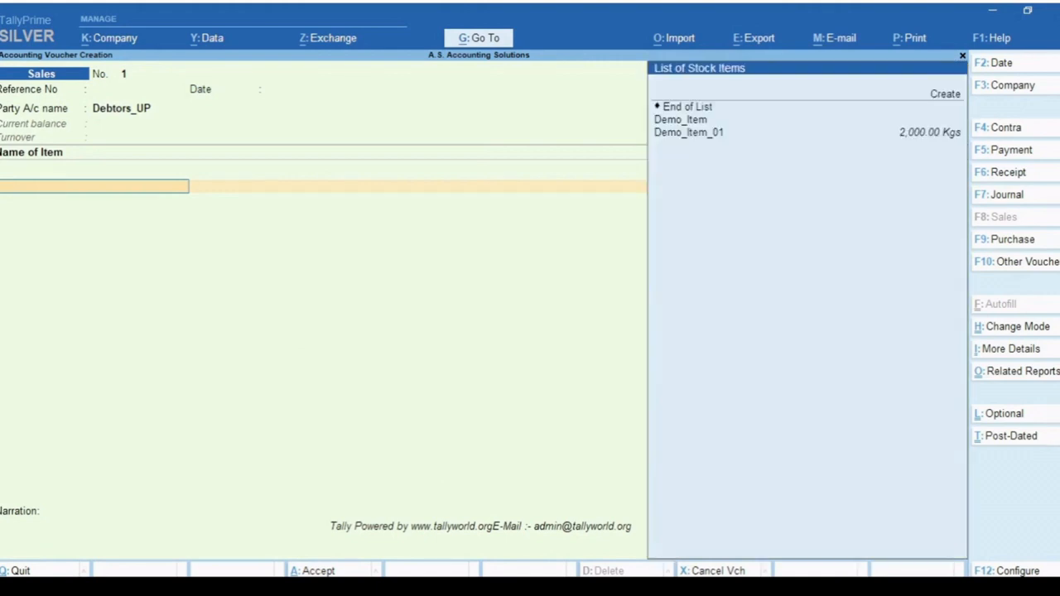
pyautogui.press('Down')
pyautogui.press('Down')
pyautogui.press('Down')
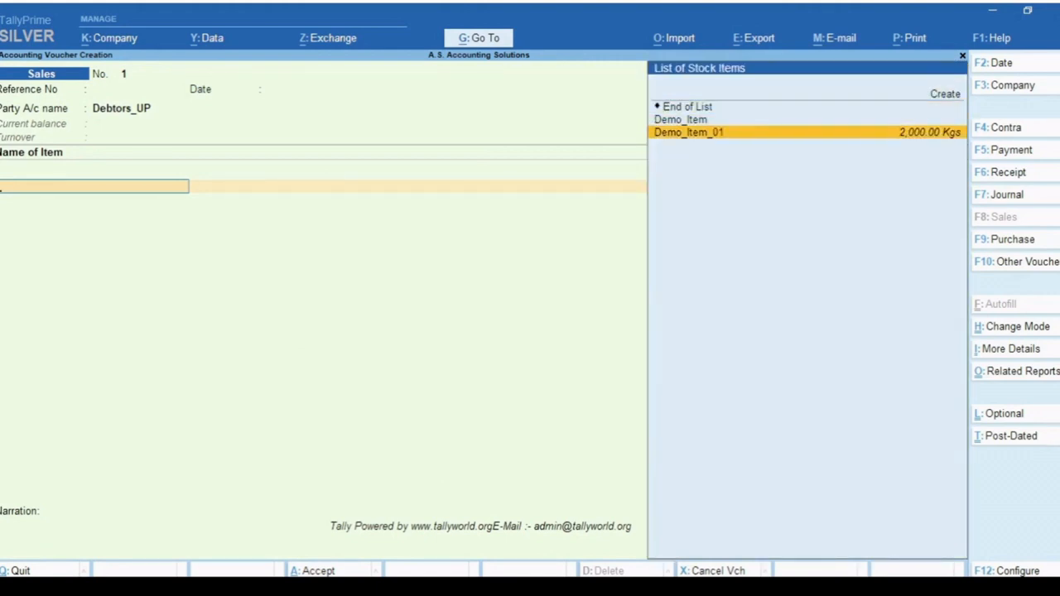
pyautogui.press('Return')
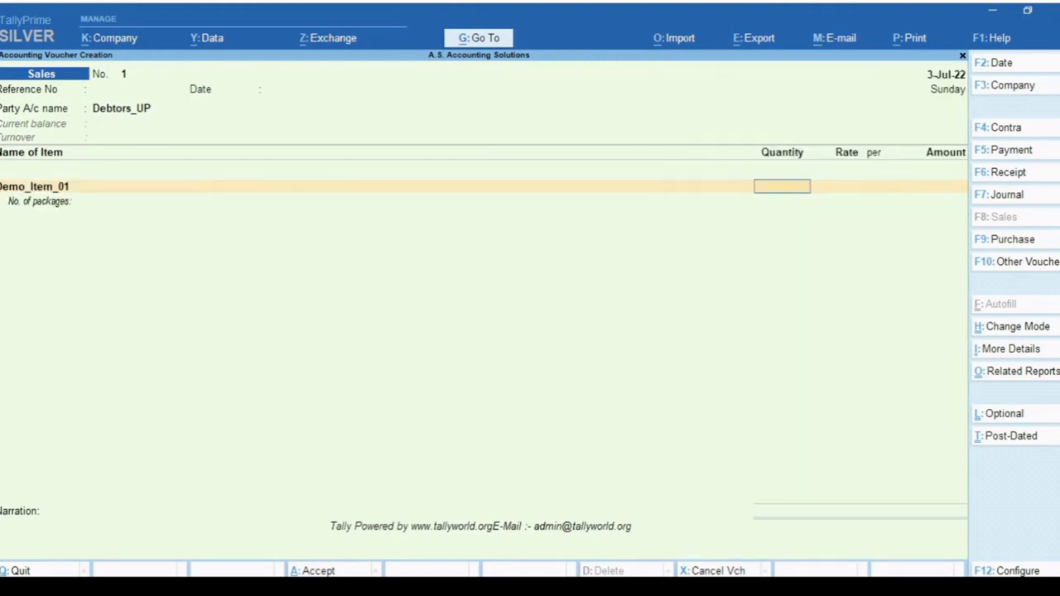
pyautogui.write('1000')
pyautogui.press('Return')
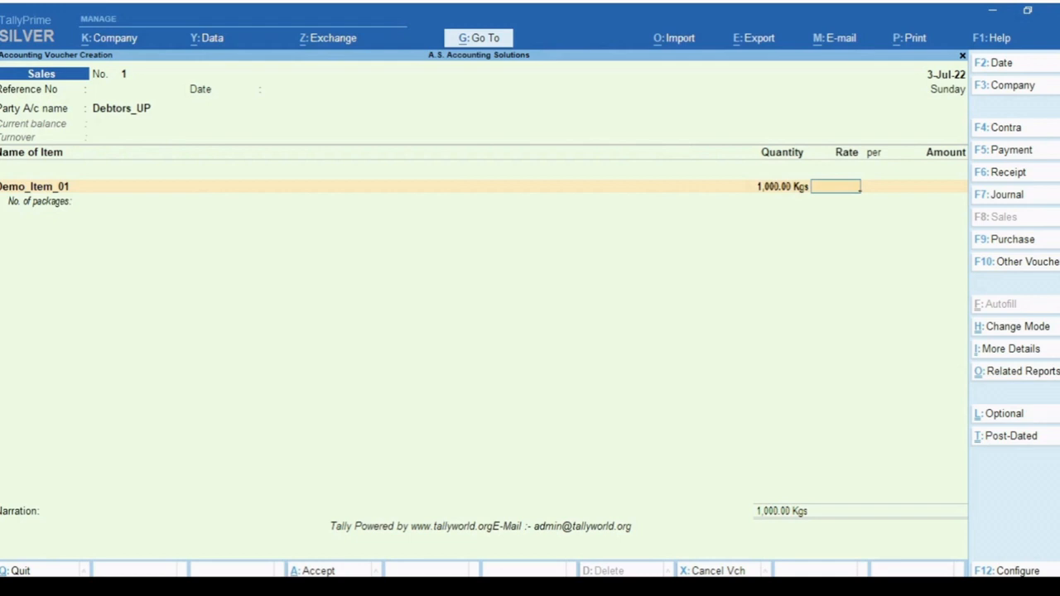
pyautogui.write('110')
pyautogui.press('Return')
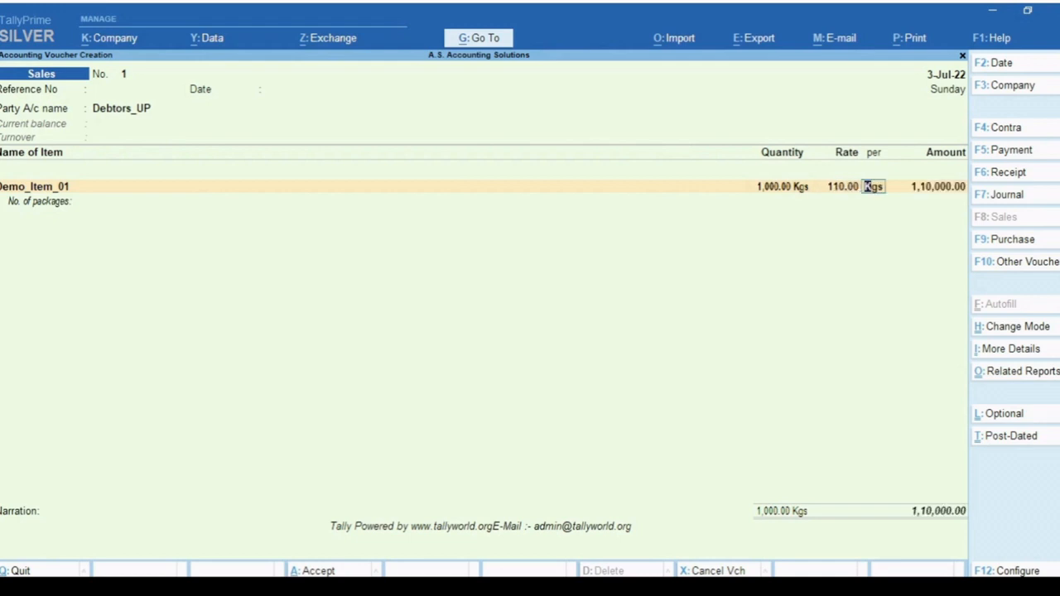
pyautogui.press('Return')
pyautogui.press('Return')
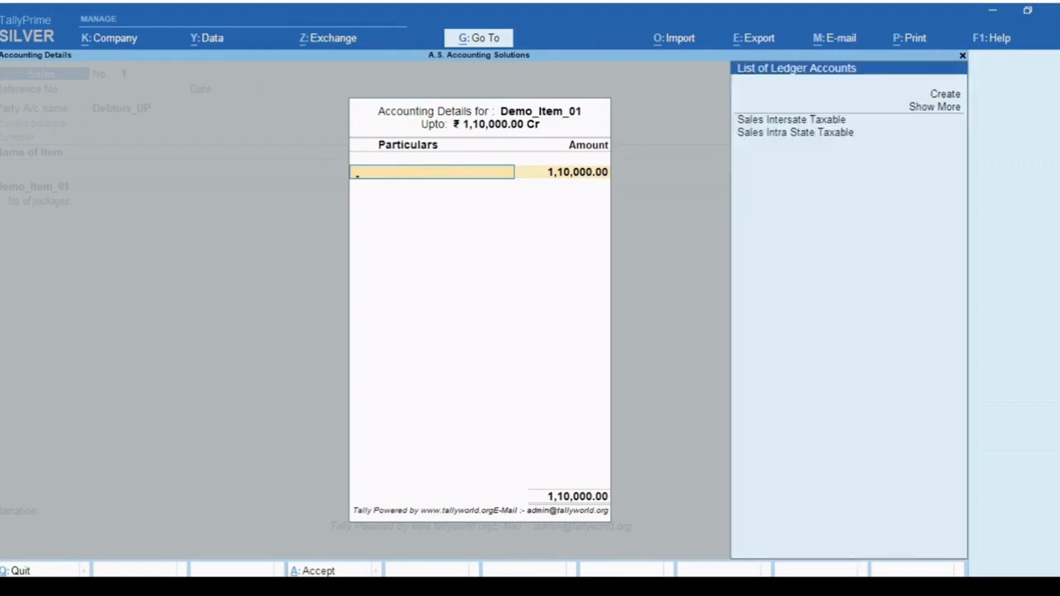
# - Allocate the Demo_Item_01 amount to the Sales Intra State Taxable ledger
pyautogui.press('Down')
pyautogui.press('Down')
pyautogui.press('Down')
pyautogui.press('Down')
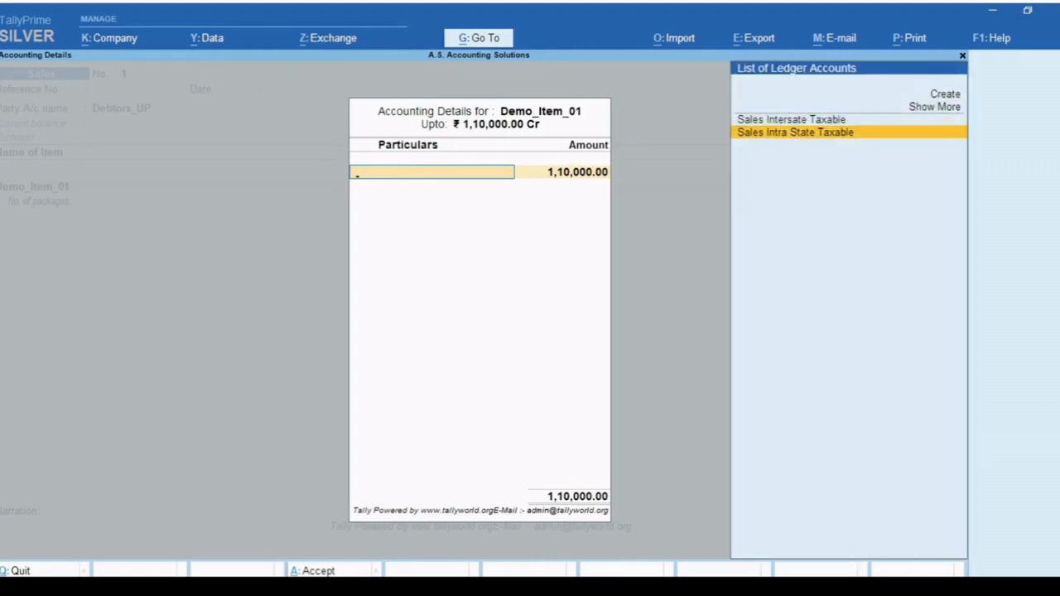
pyautogui.press('Up')
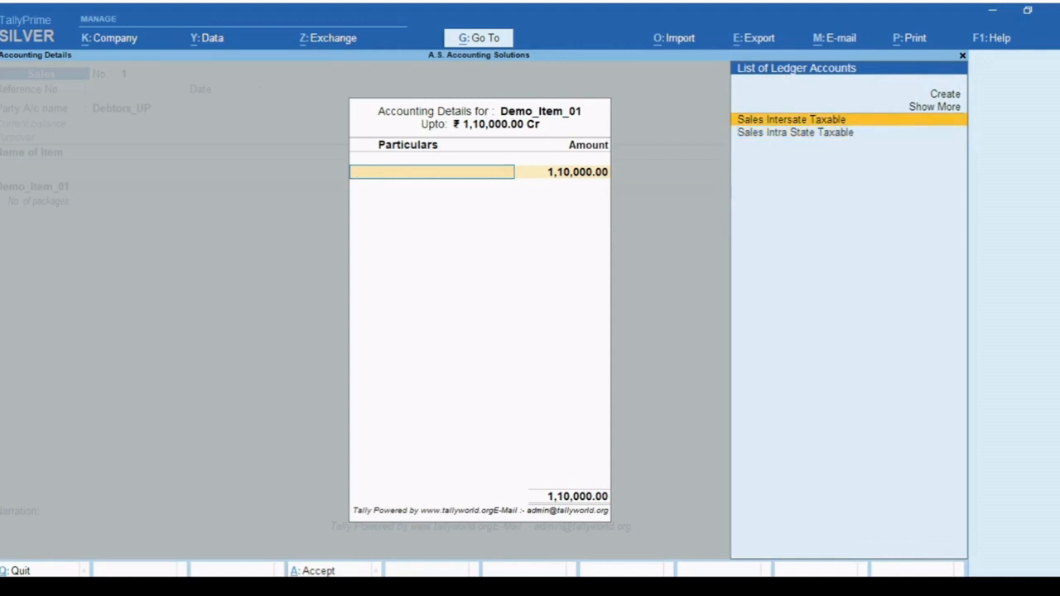
pyautogui.press('Down')
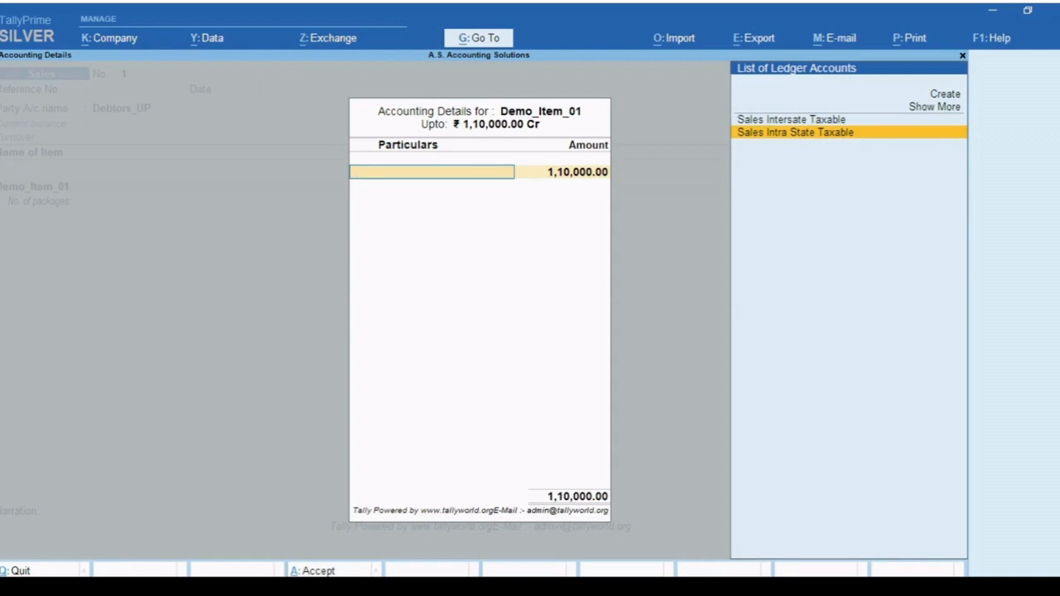
pyautogui.press('Return')
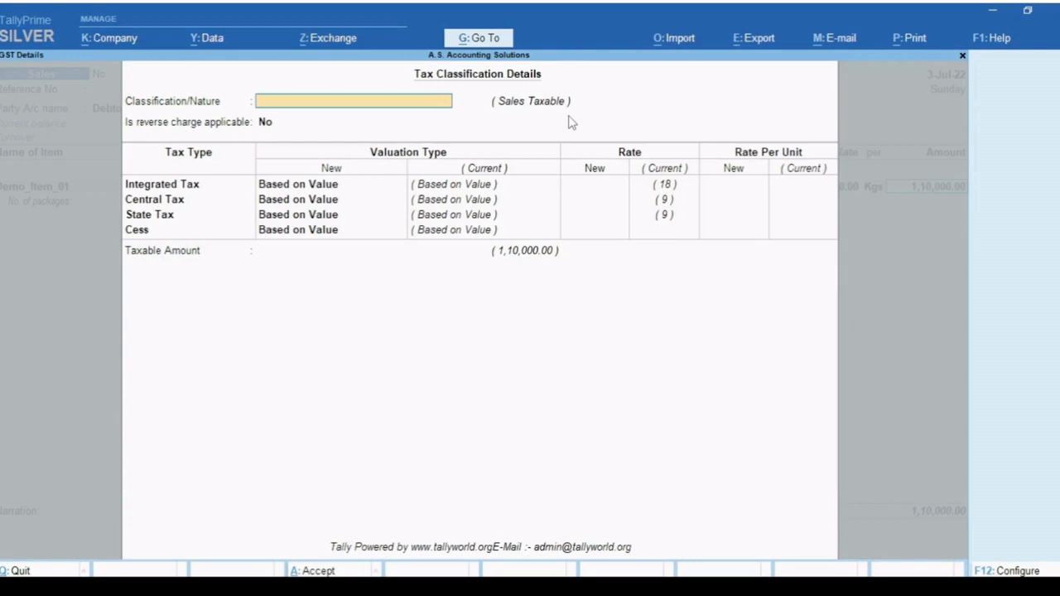
# - Set the item's tax classification to Sales Taxable, keeping reverse charge at No and accepting the remaining tax details
pyautogui.press('space')
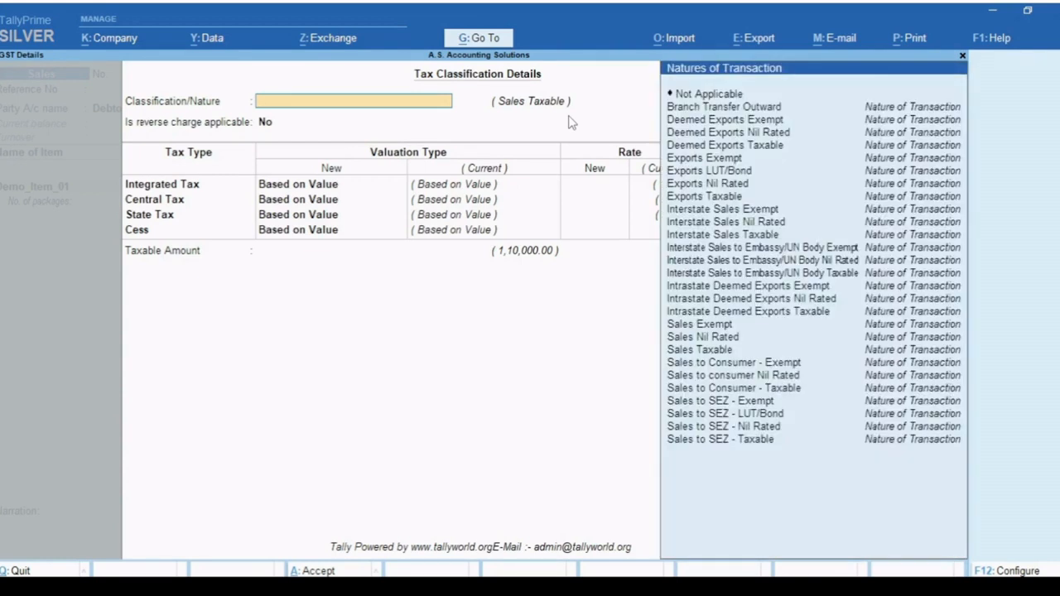
pyautogui.press('Down')
pyautogui.press('Down')
pyautogui.press('Down')
pyautogui.press('Down')
pyautogui.press('Down')
pyautogui.press('Down')
pyautogui.press('Down')
pyautogui.press('Down')
pyautogui.press('Down')
pyautogui.press('Down')
pyautogui.press('Down')
pyautogui.press('Down')
pyautogui.press('Down')
pyautogui.press('Down')
pyautogui.press('Down')
pyautogui.press('Down')
pyautogui.press('Down')
pyautogui.press('Down')
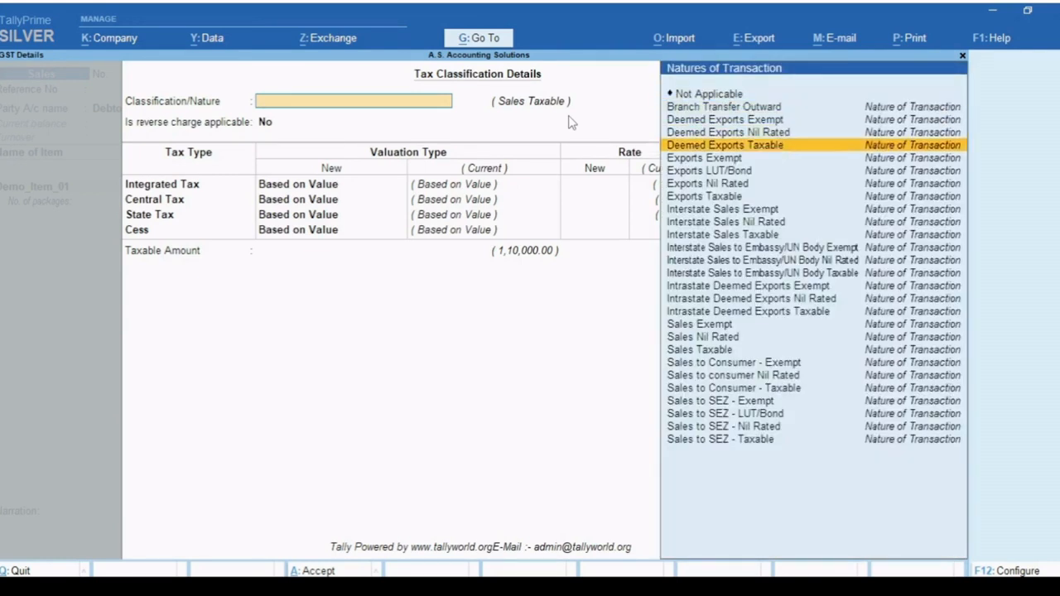
pyautogui.press('Down')
pyautogui.press('Down')
pyautogui.press('Down')
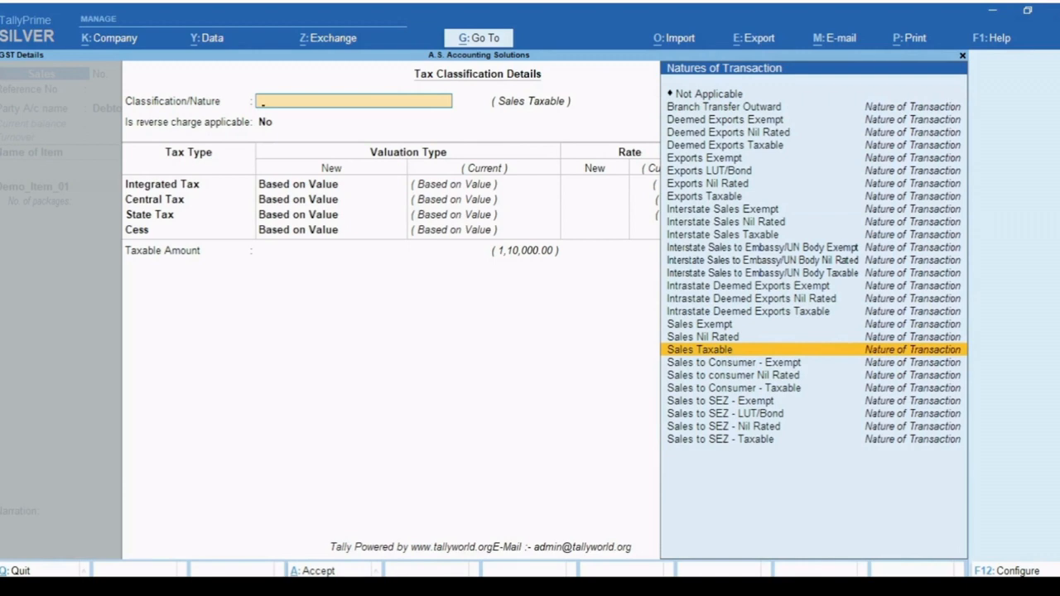
pyautogui.press('Return')
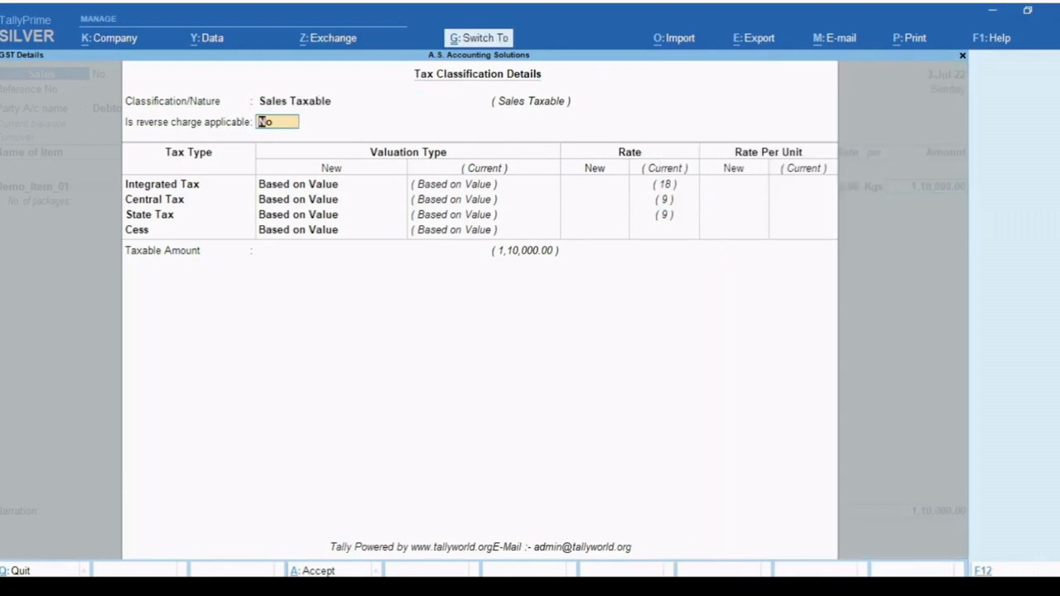
pyautogui.press('Return')
pyautogui.press('Return')
pyautogui.press('Return')
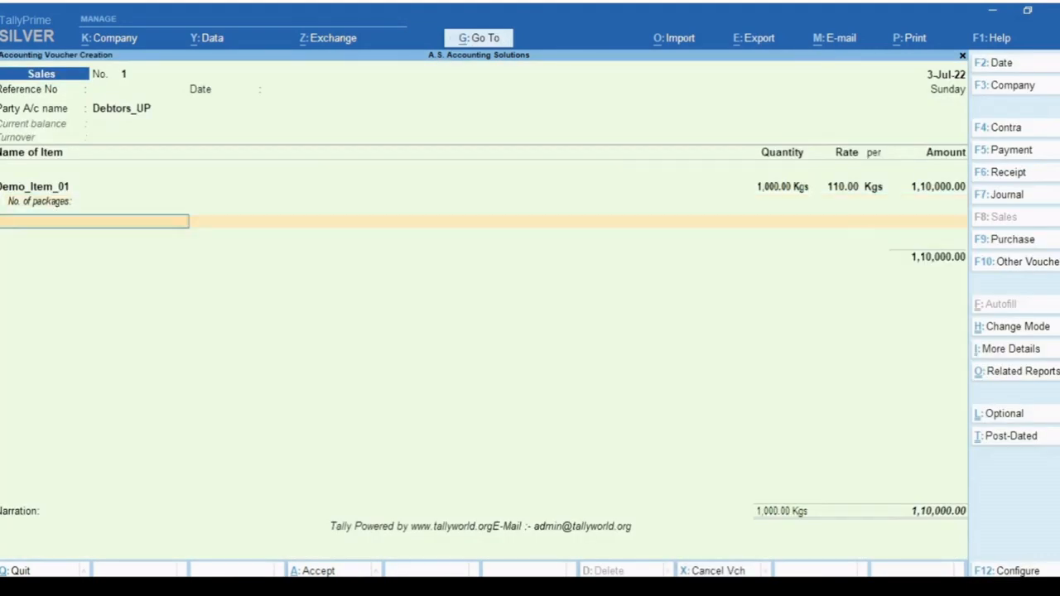
# - End the item list and add the CGST Output and SGST Output ledgers with their calculated amounts
pyautogui.press('Return')
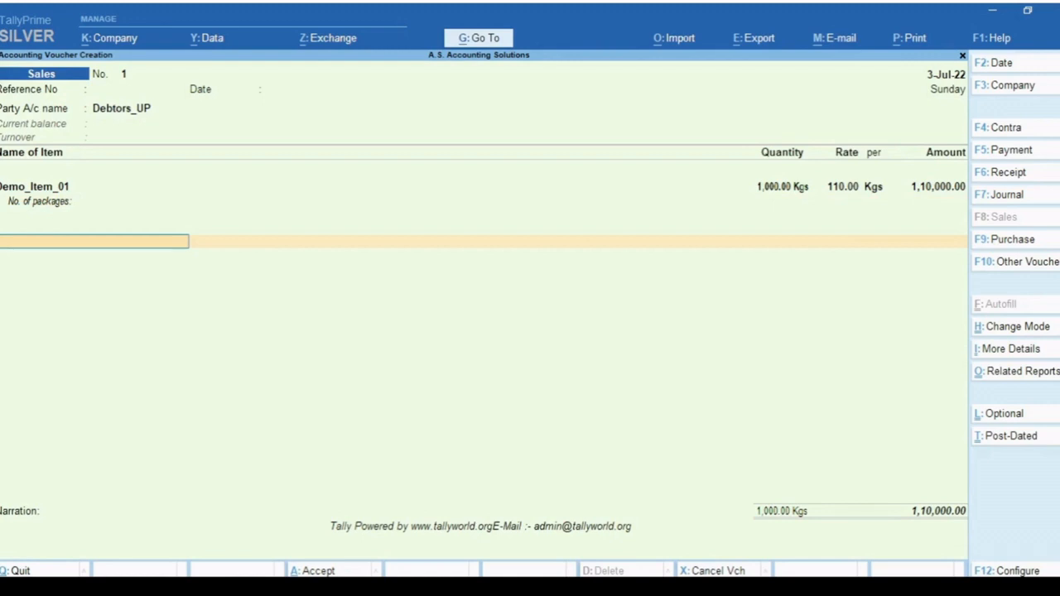
pyautogui.write('cg')
pyautogui.press('Down')
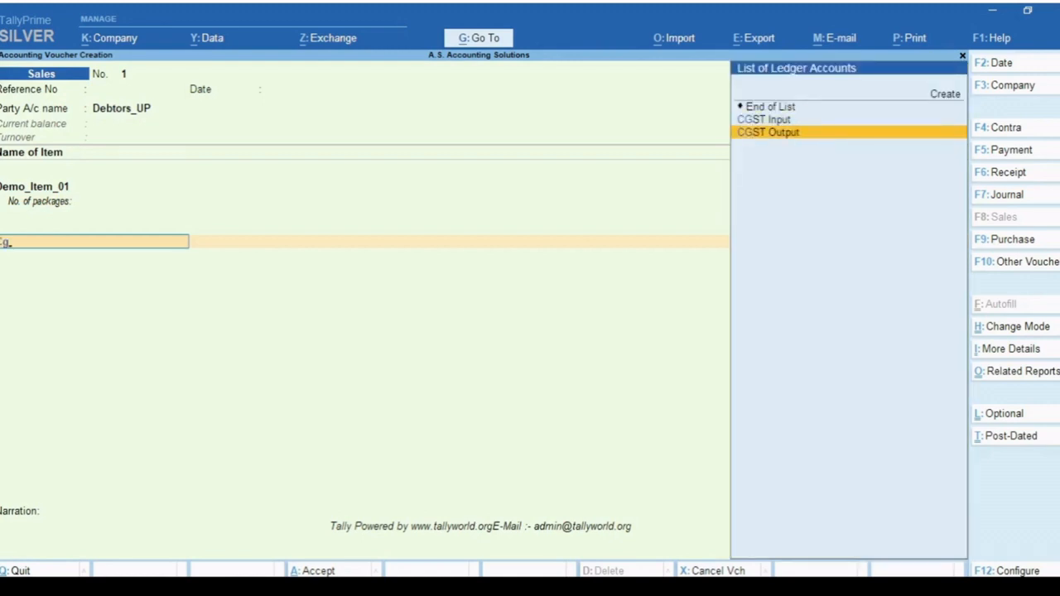
pyautogui.press('Return')
pyautogui.press('Return')
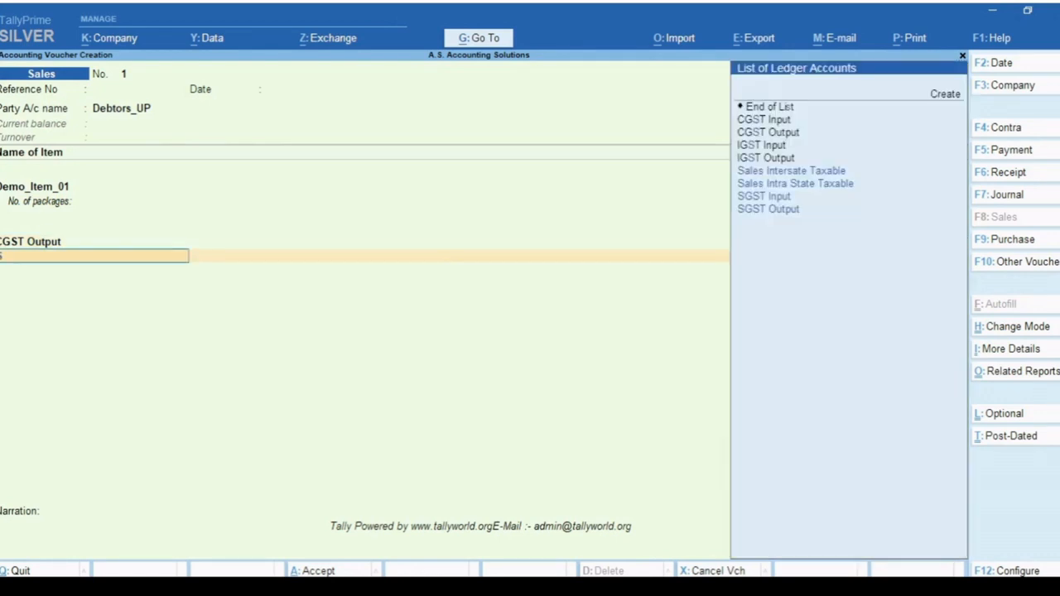
pyautogui.write('sg')
pyautogui.press('Down')
pyautogui.press('Return')
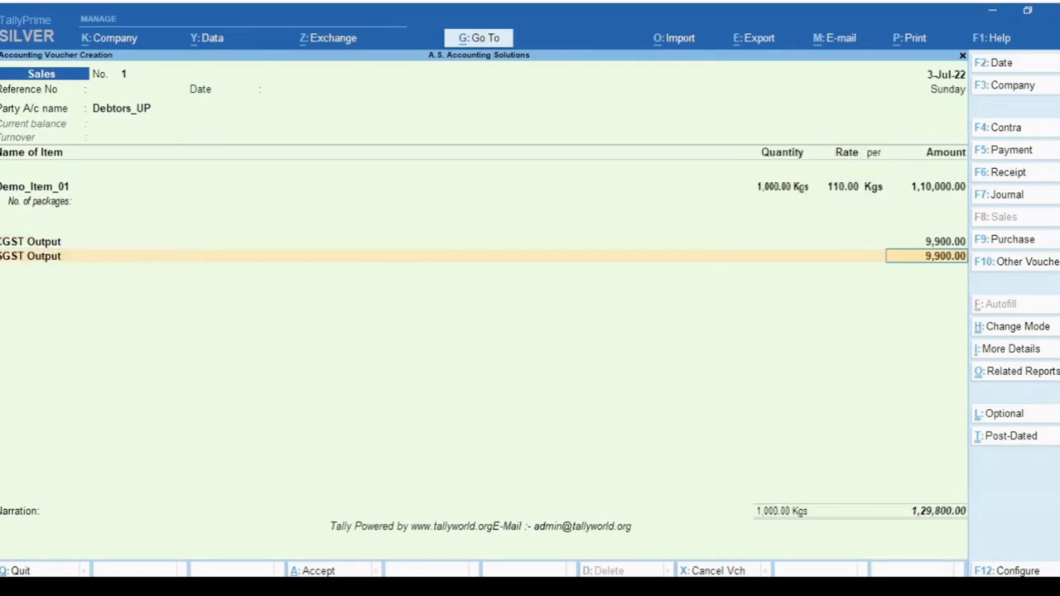
pyautogui.press('Return')
pyautogui.press('Return')
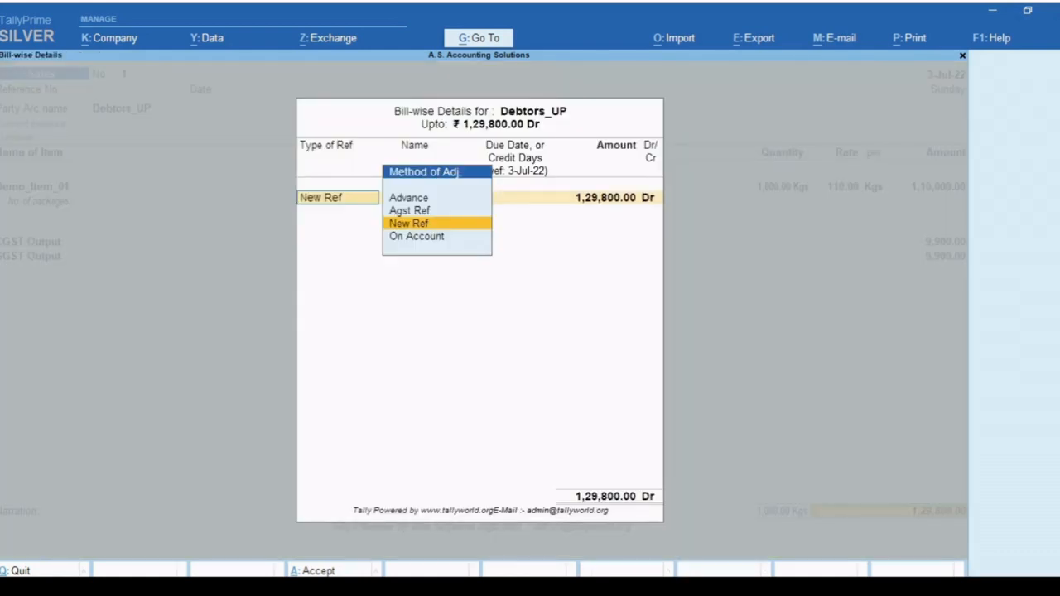
# - Accept the bill-wise details for Debtors_UP as New Ref 1 and save the sales voucher without a narration
pyautogui.press('Return')
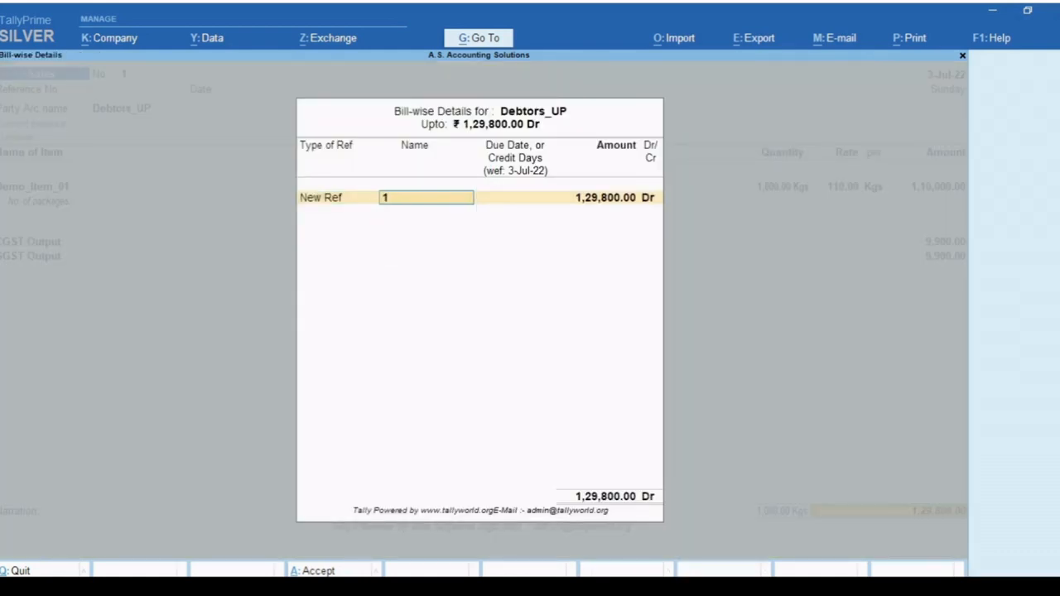
pyautogui.hotkey('ctrl', 'a')
pyautogui.press('Return')
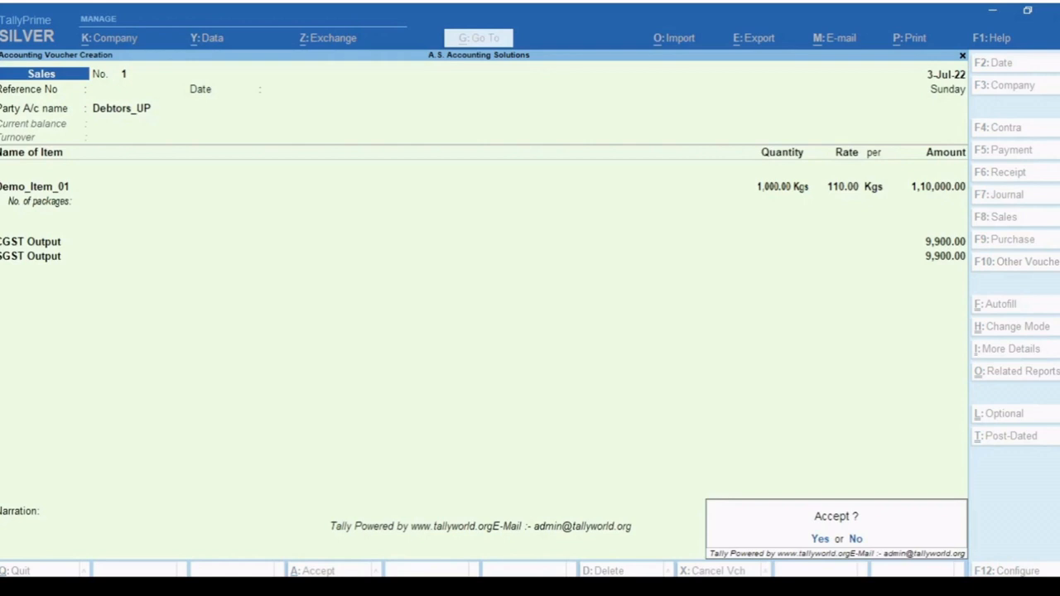
pyautogui.press('Return')
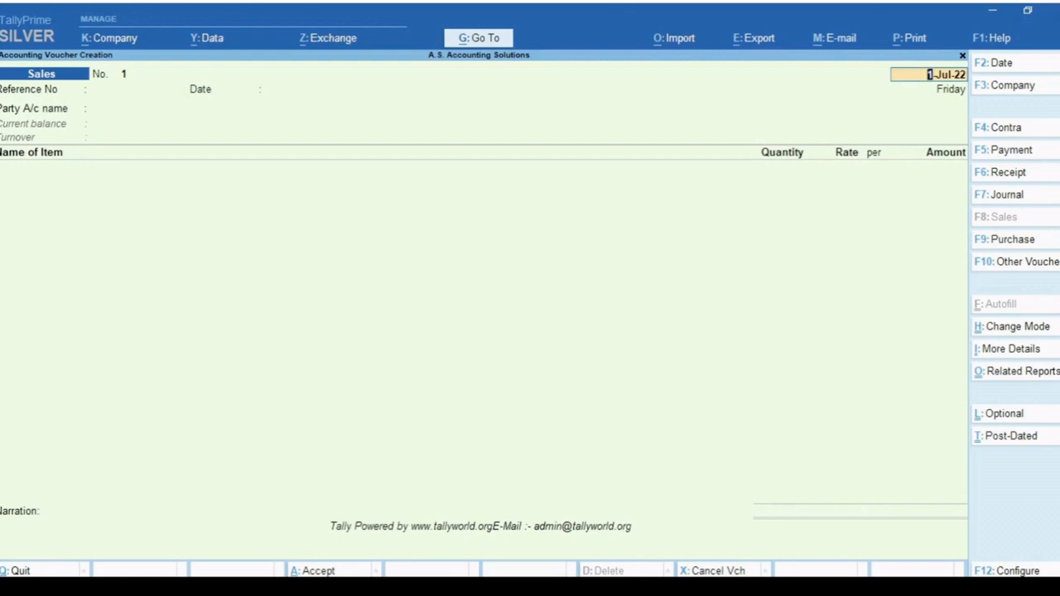
# - Date the second sales voucher 3-Jul-22
pyautogui.press('F2')
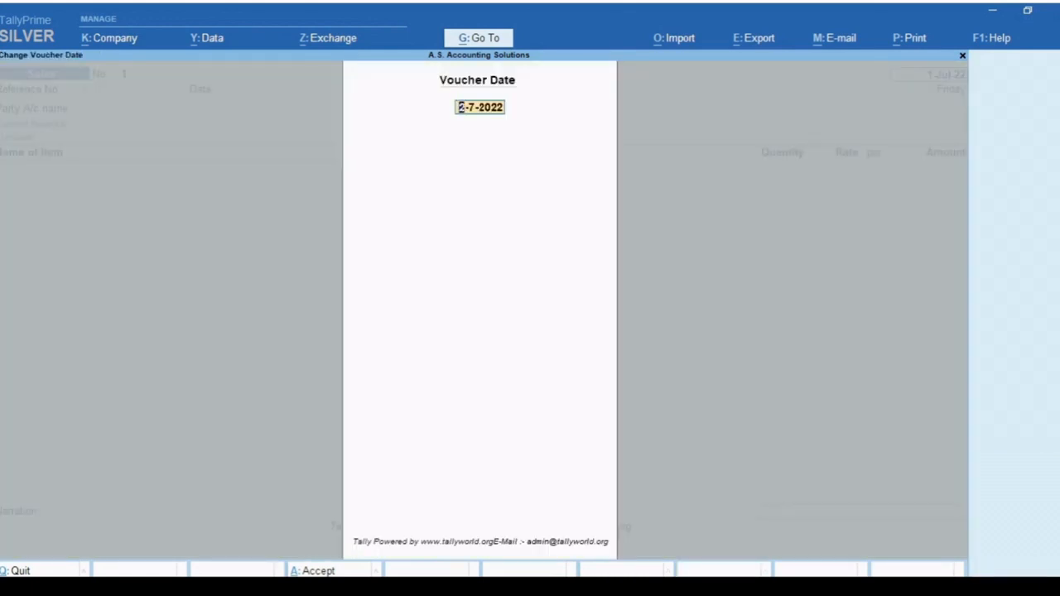
pyautogui.write('3.')
pyautogui.press('Return')
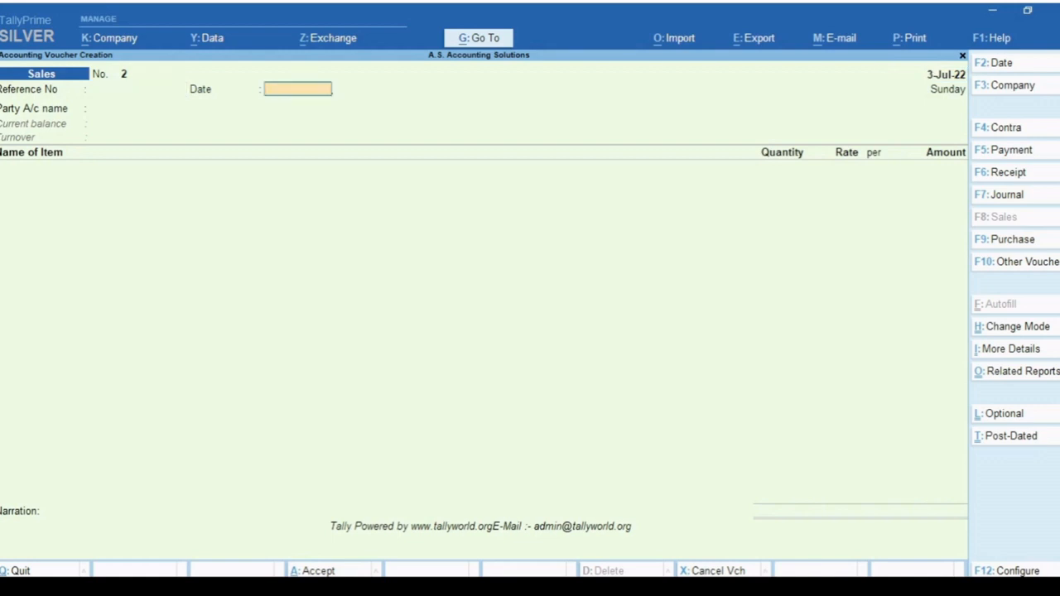
# - Leave the reference details blank, choose Debtors_Delhi as the party account and accept its dispatch and party details
pyautogui.press('Return')
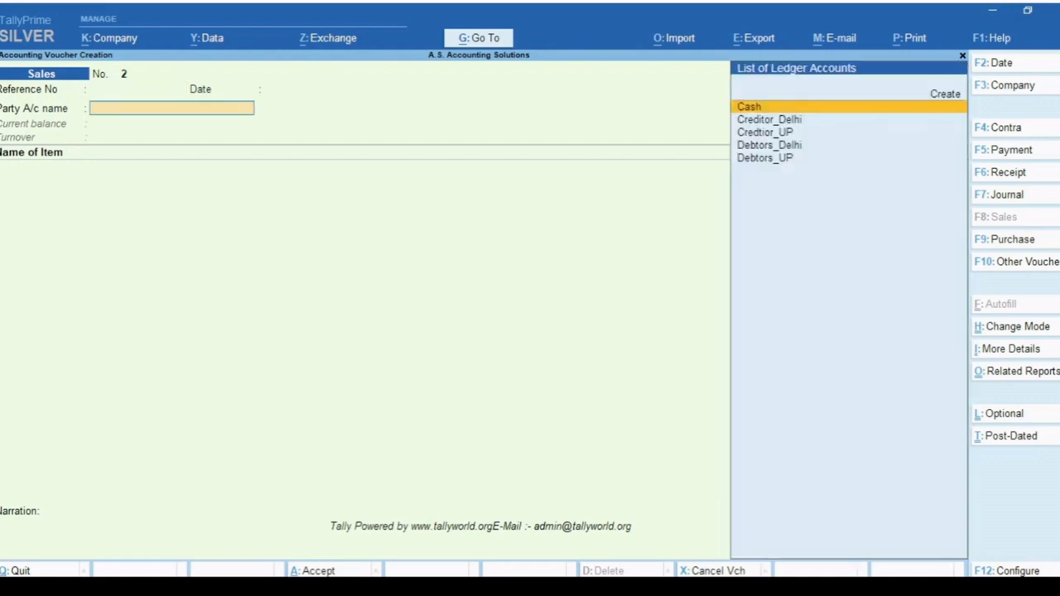
pyautogui.press('Down')
pyautogui.press('Down')
pyautogui.press('Down')
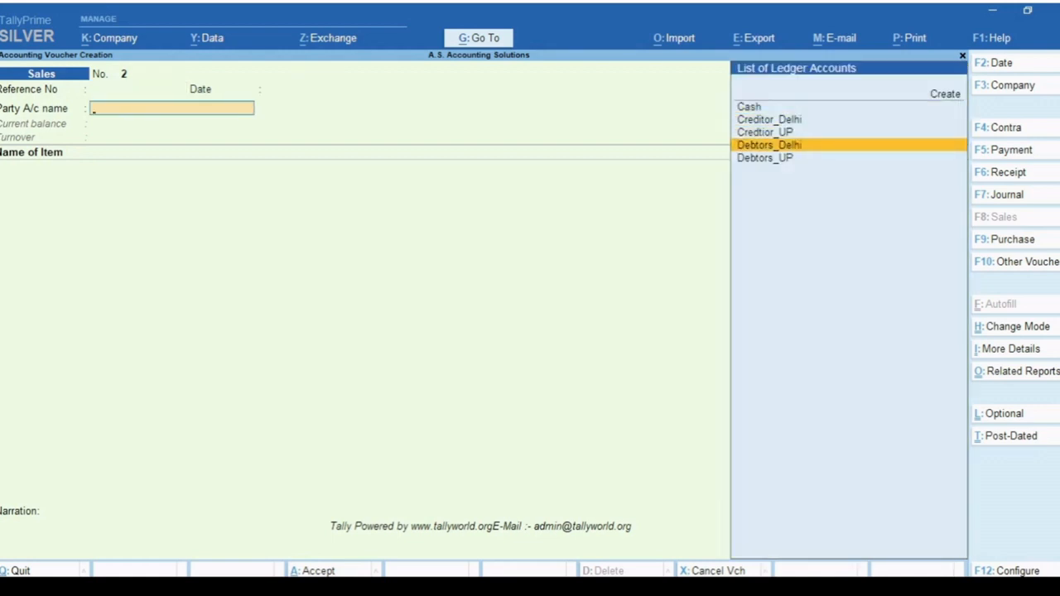
pyautogui.press('Return')
pyautogui.hotkey('ctrl', 'a')
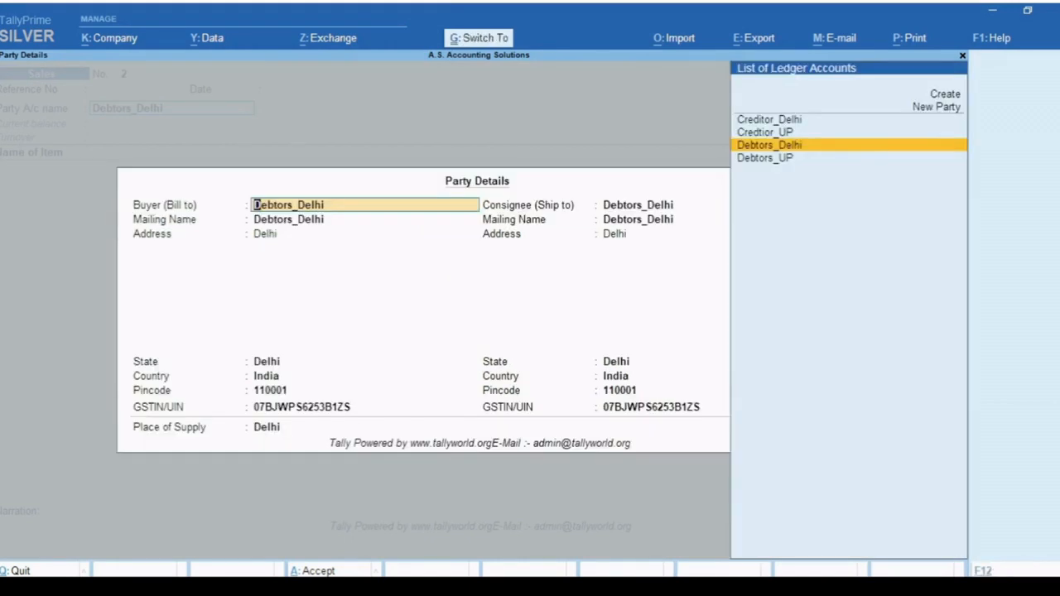
pyautogui.hotkey('ctrl', 'a')
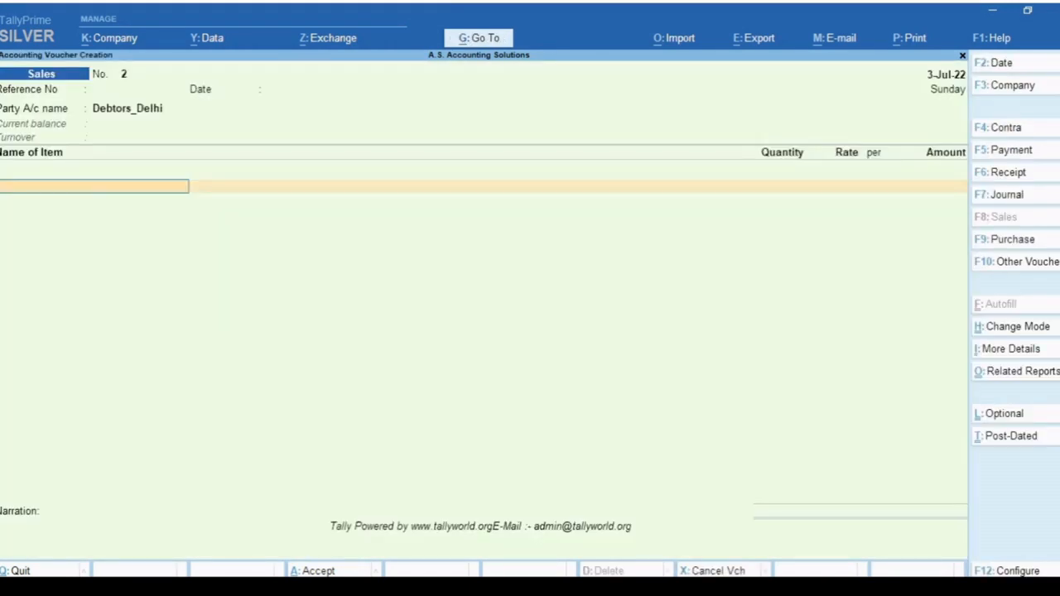
# - Enter 1,000 Kgs of Demo_Item_01 for Debtors_Delhi, keeping the rate of 110 per Kg
pyautogui.press('Down')
pyautogui.press('Down')
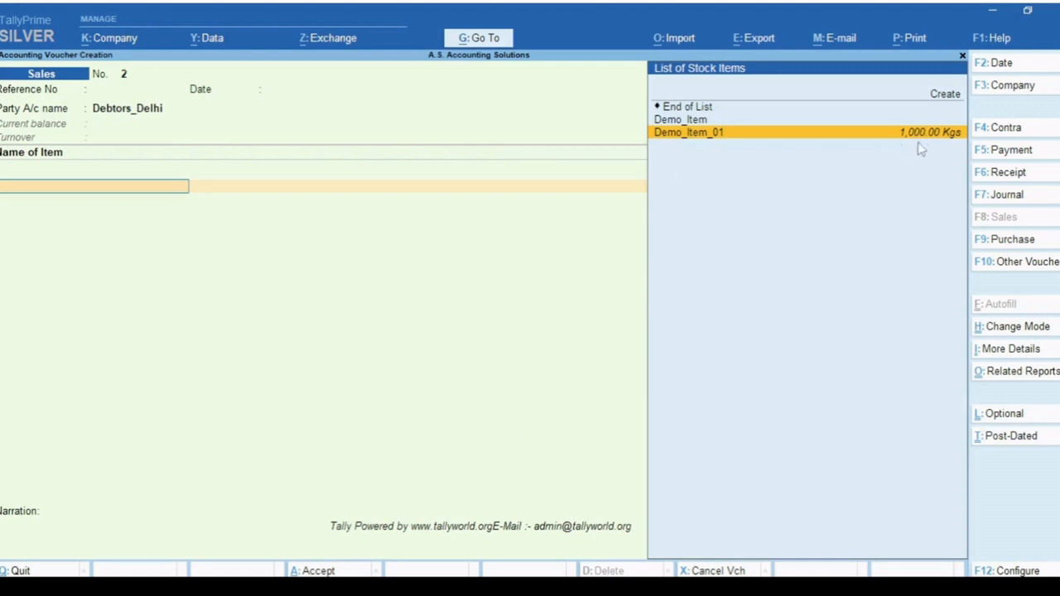
pyautogui.press('Return')
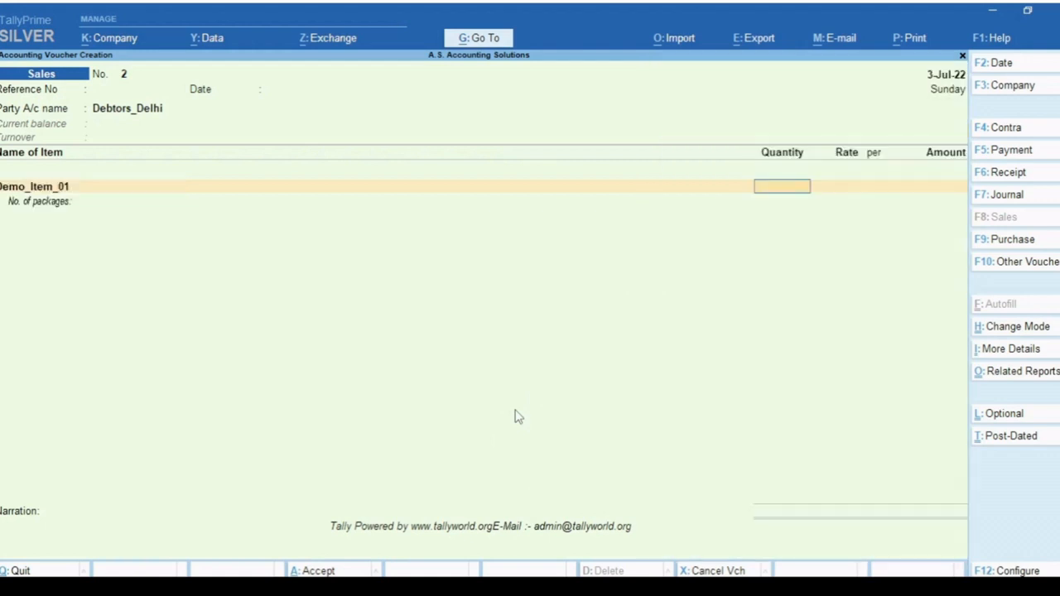
pyautogui.write('1,00')
pyautogui.write('000')
pyautogui.press('Return')
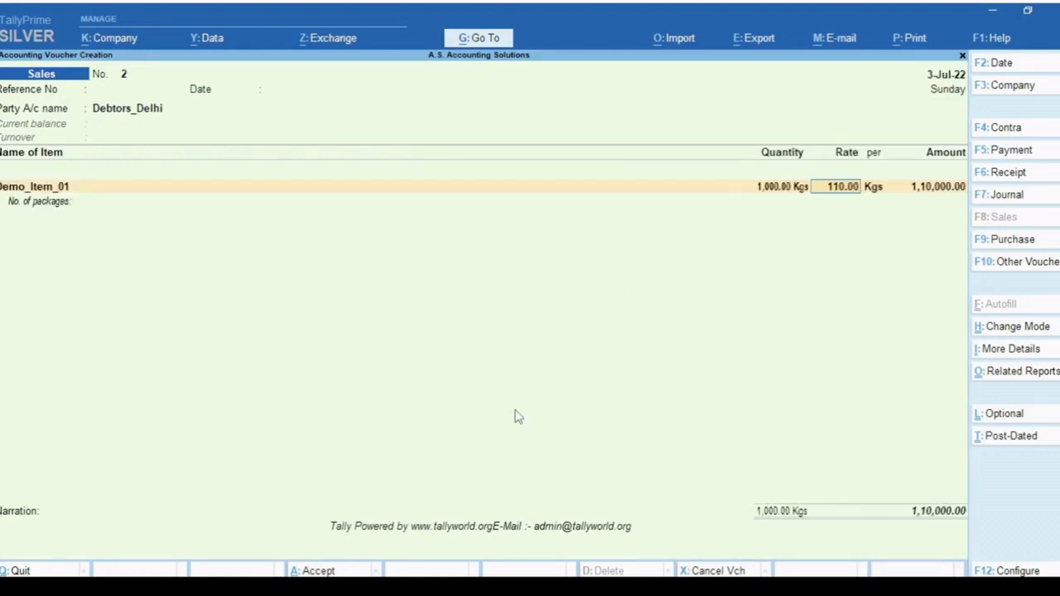
pyautogui.press('Return')
pyautogui.press('Return')
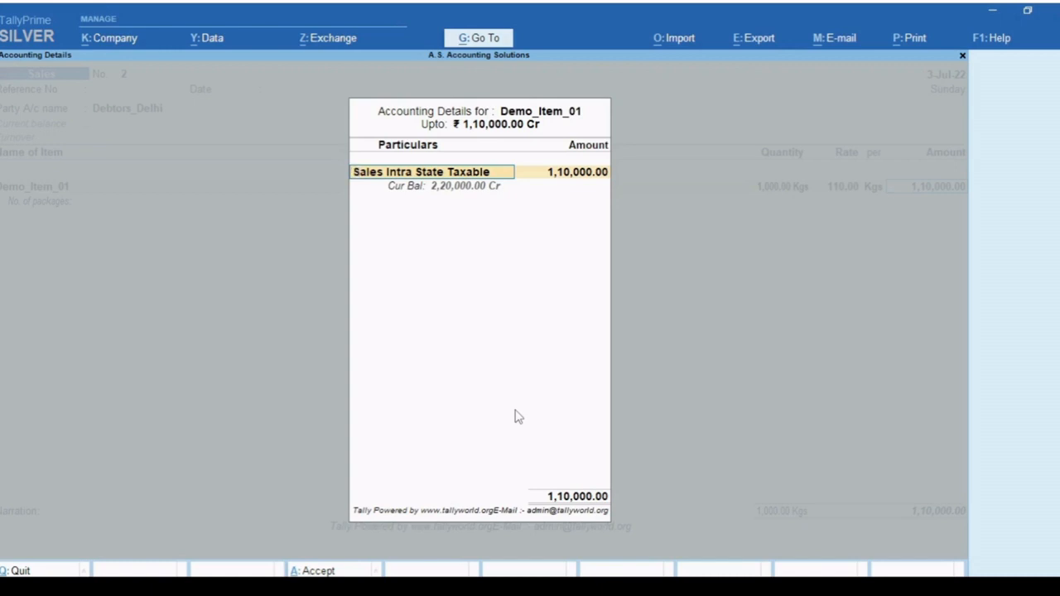
# - Replace the item's sales ledger allocation with Sales Intersate Taxable
pyautogui.press('BackSpace')
pyautogui.press('Down')
pyautogui.press('Down')
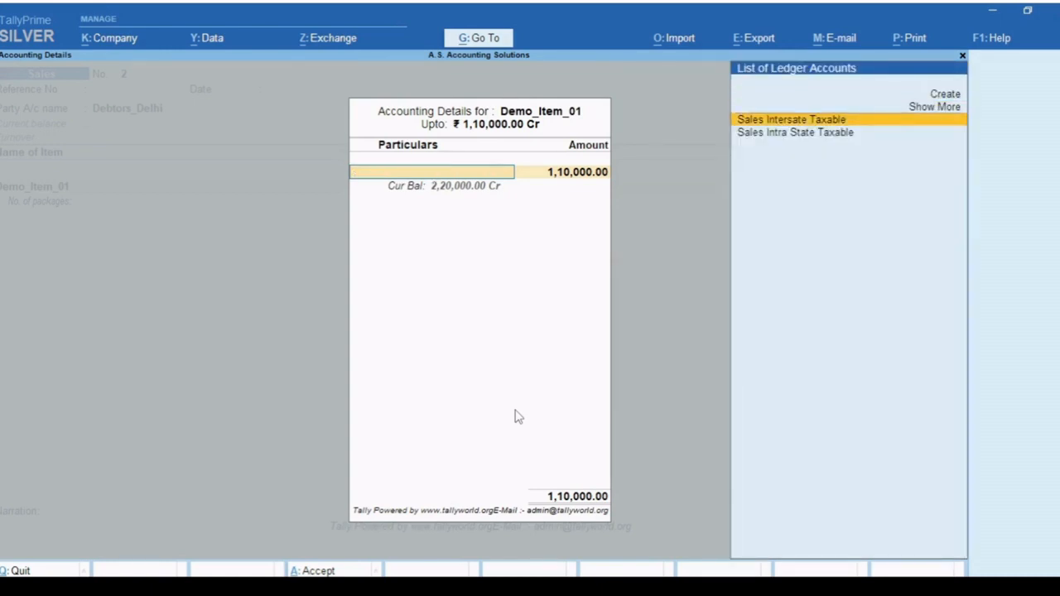
pyautogui.press('Return')
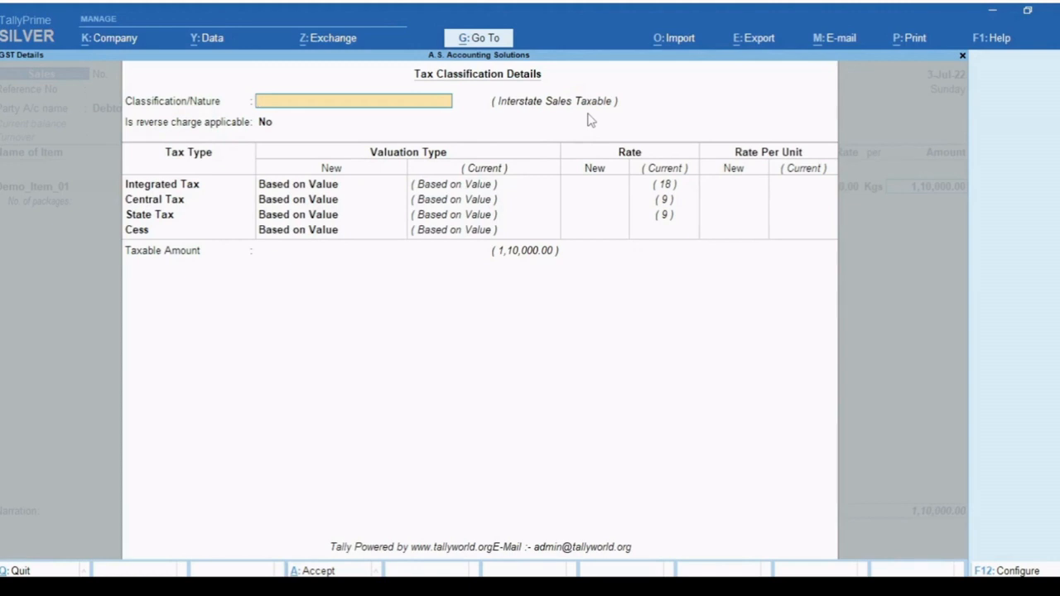
# - Classify the Demo_Item_01 sale as Interstate Sales Taxable and accept the tax details and the item's ledger allocation
pyautogui.press('space')
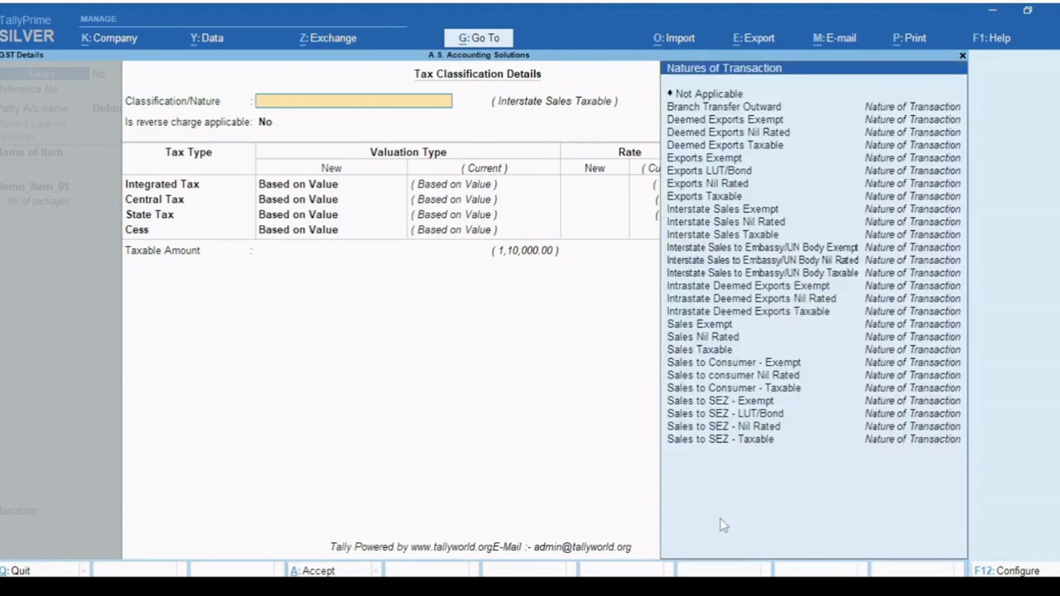
pyautogui.press('Down')
pyautogui.press('Down')
pyautogui.press('Down')
pyautogui.press('Down')
pyautogui.press('Down')
pyautogui.press('Down')
pyautogui.press('Down')
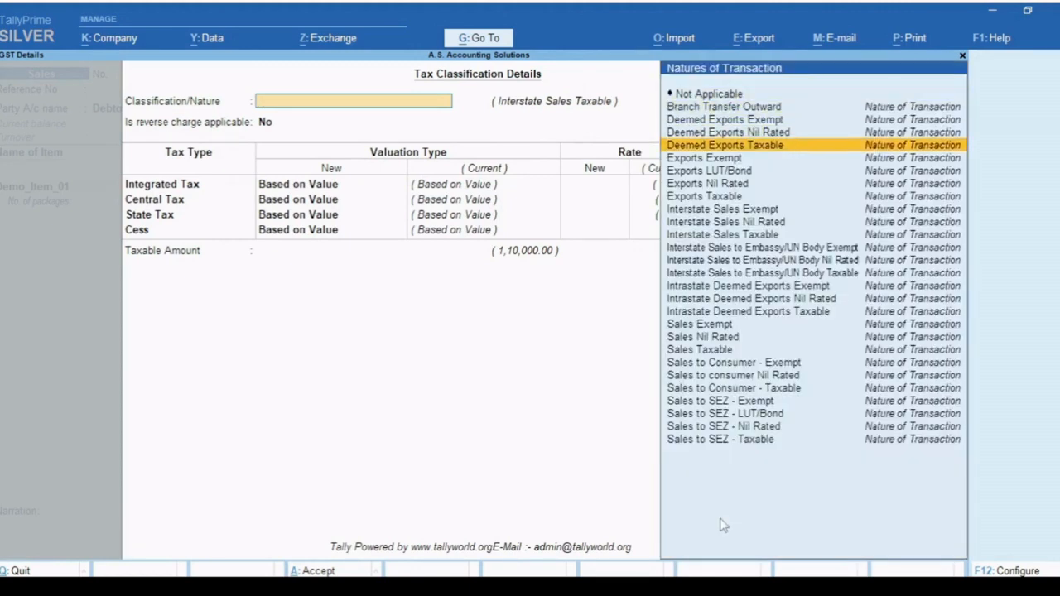
pyautogui.press('Down')
pyautogui.press('Down')
pyautogui.press('Down')
pyautogui.press('Down')
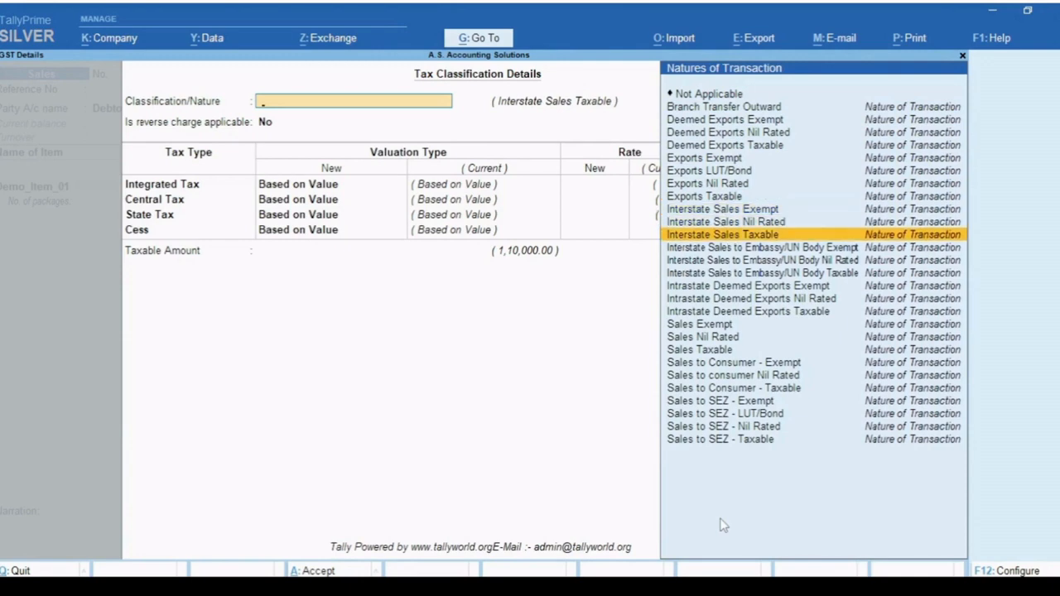
pyautogui.press('Return')
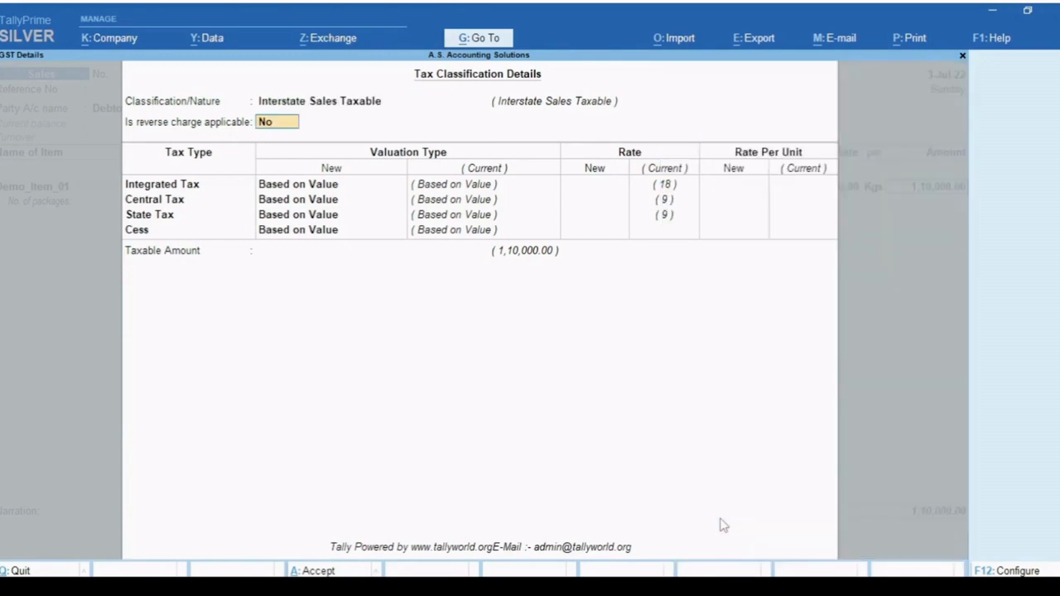
pyautogui.hotkey('ctrl', 'a')
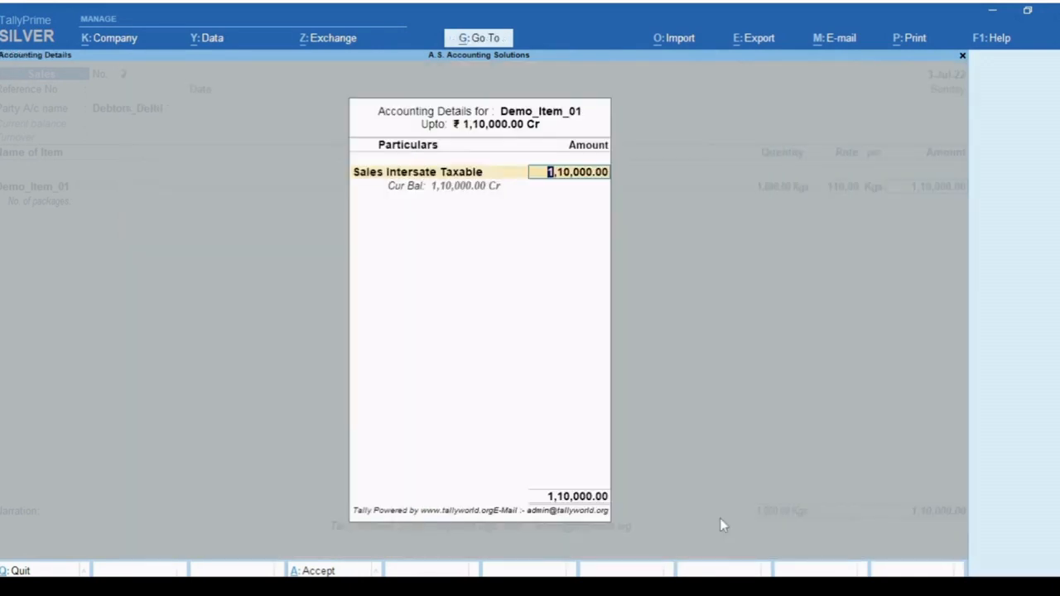
pyautogui.press('Return')
pyautogui.press('Return')
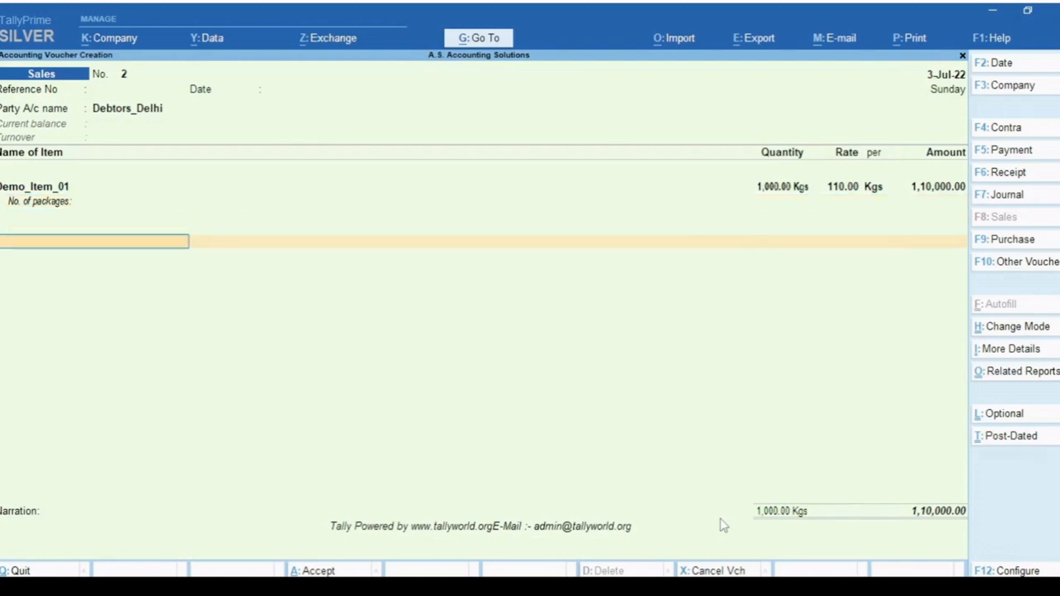
# - Add the IGST Output ledger to the Debtors_Delhi sales voucher and save the voucher
pyautogui.press('Return')
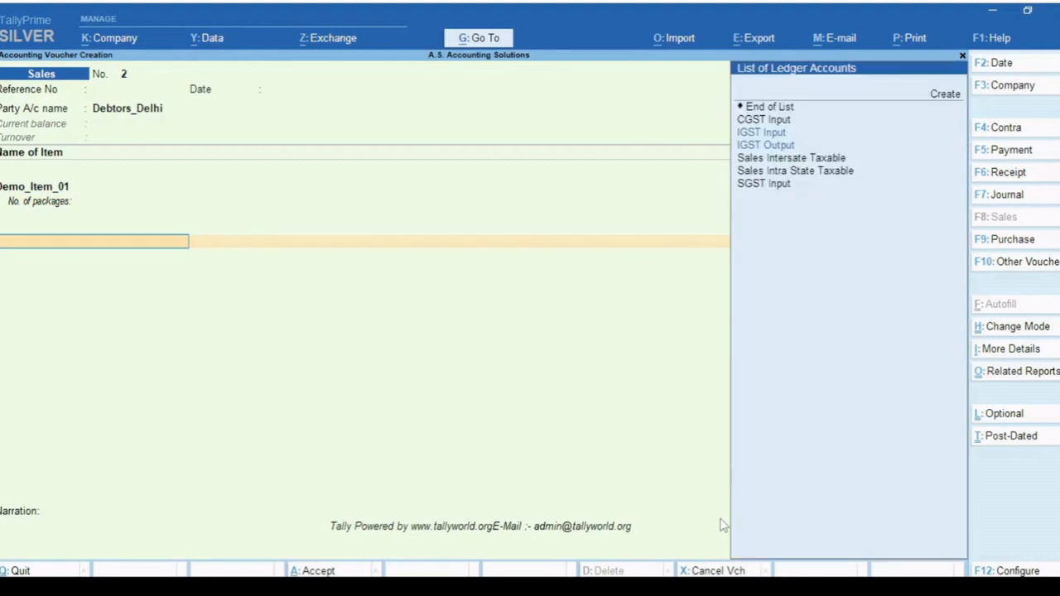
pyautogui.write('igs')
pyautogui.press('Down')
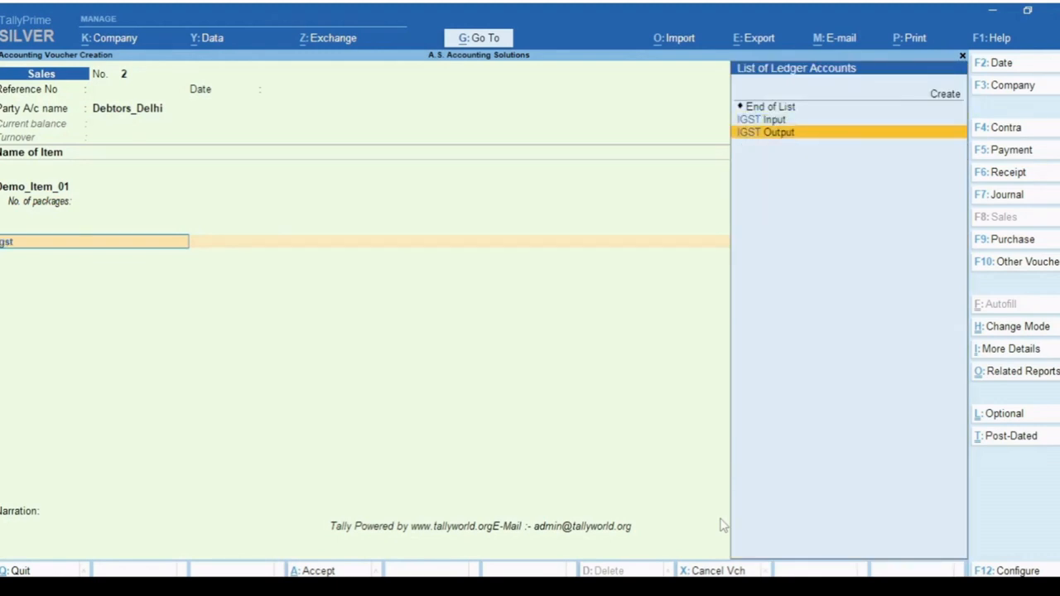
pyautogui.press('Return')
pyautogui.press('Return')
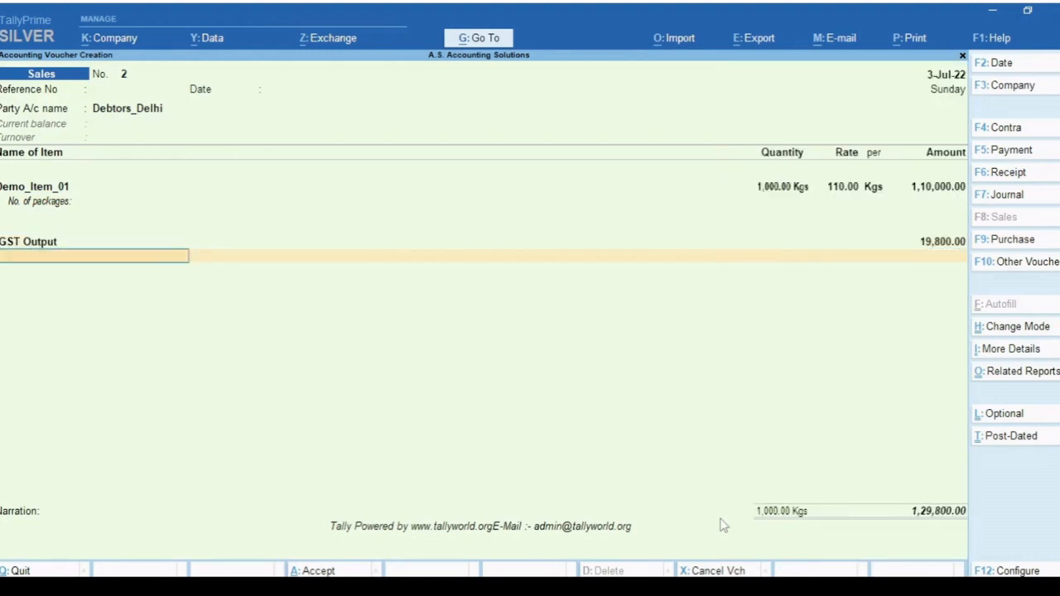
pyautogui.press('Return')
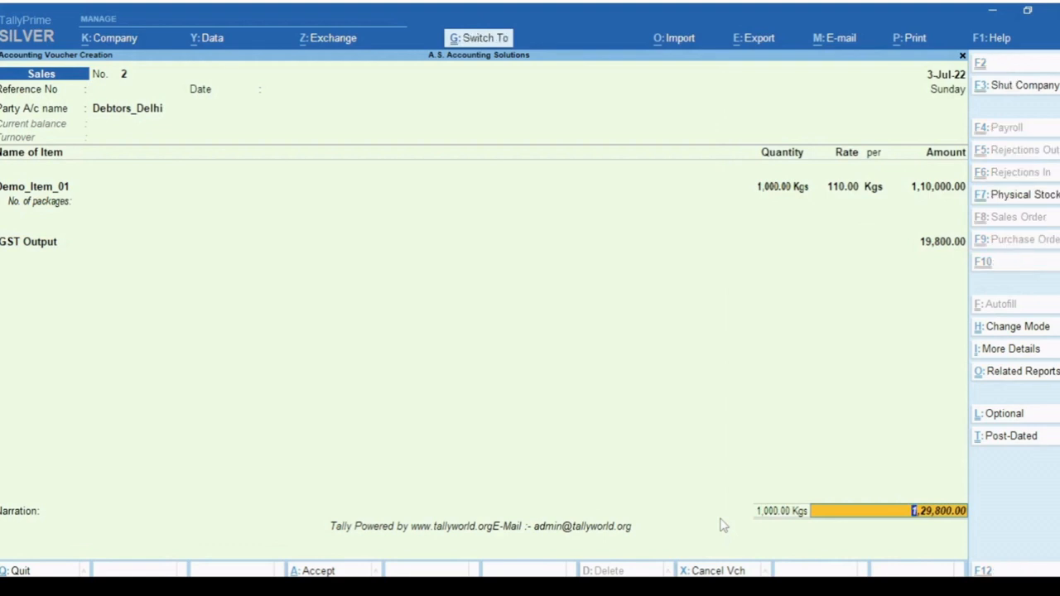
pyautogui.hotkey('ctrl', 'a')
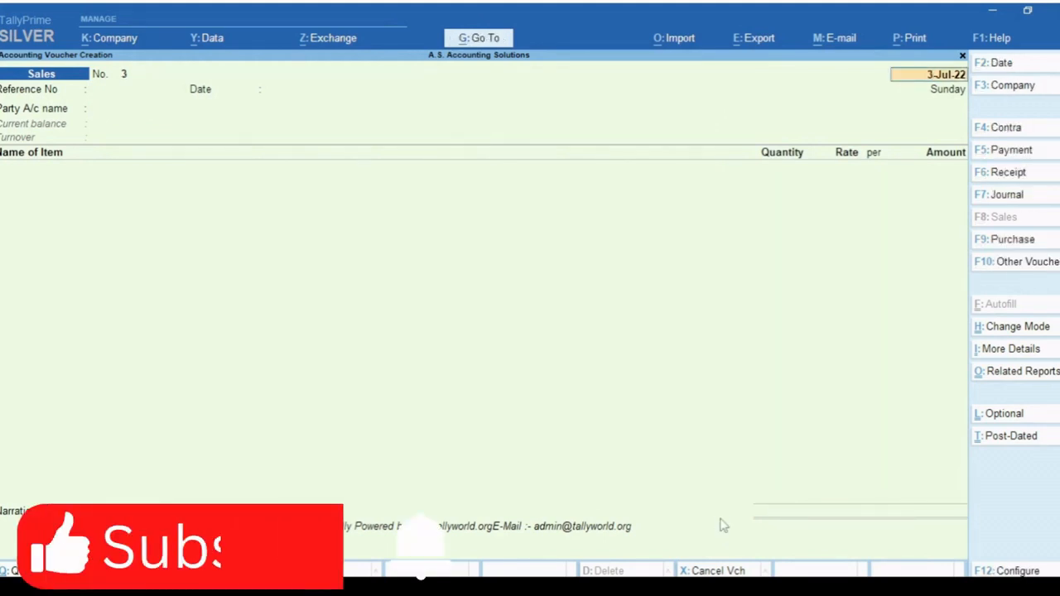
# - Leave voucher entry and open the Profit & Loss A/c in detailed format
pyautogui.press('Escape')
pyautogui.press('Escape')
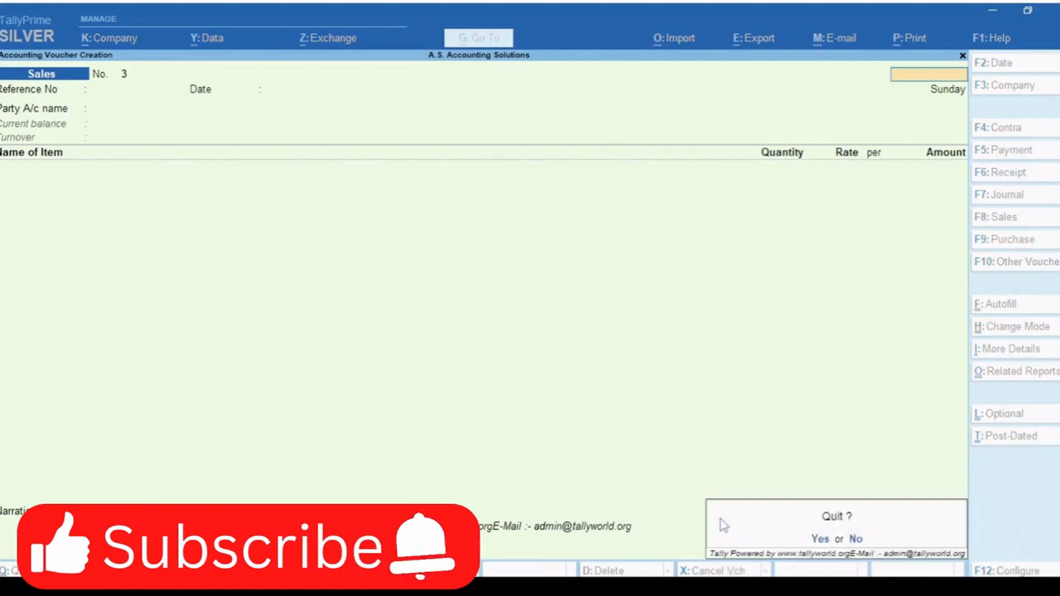
pyautogui.press('Return')
pyautogui.press('Down')
pyautogui.press('Down')
pyautogui.press('Down')
pyautogui.press('Down')
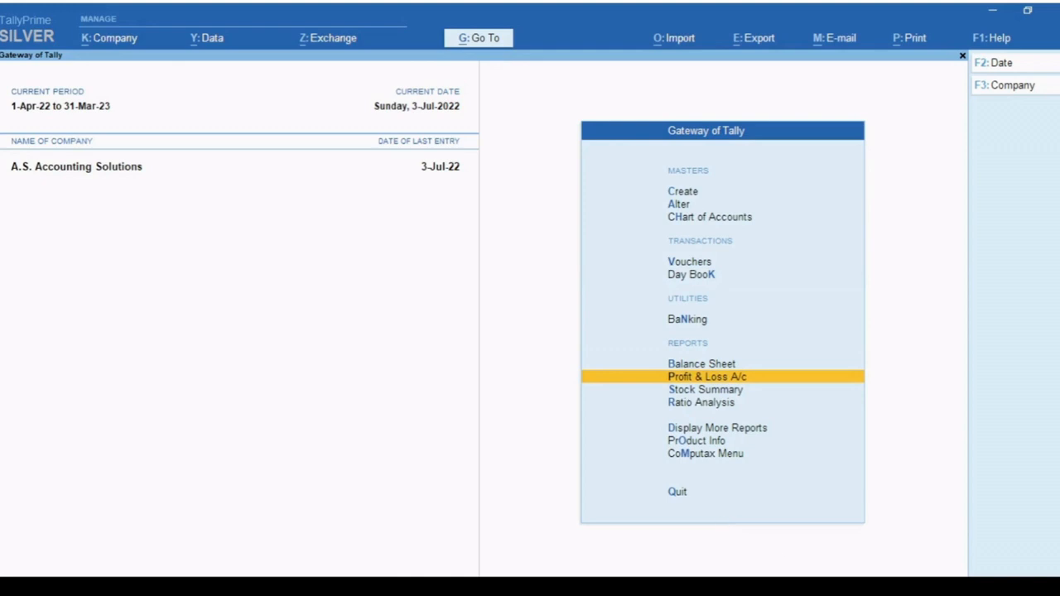
pyautogui.press('Return')
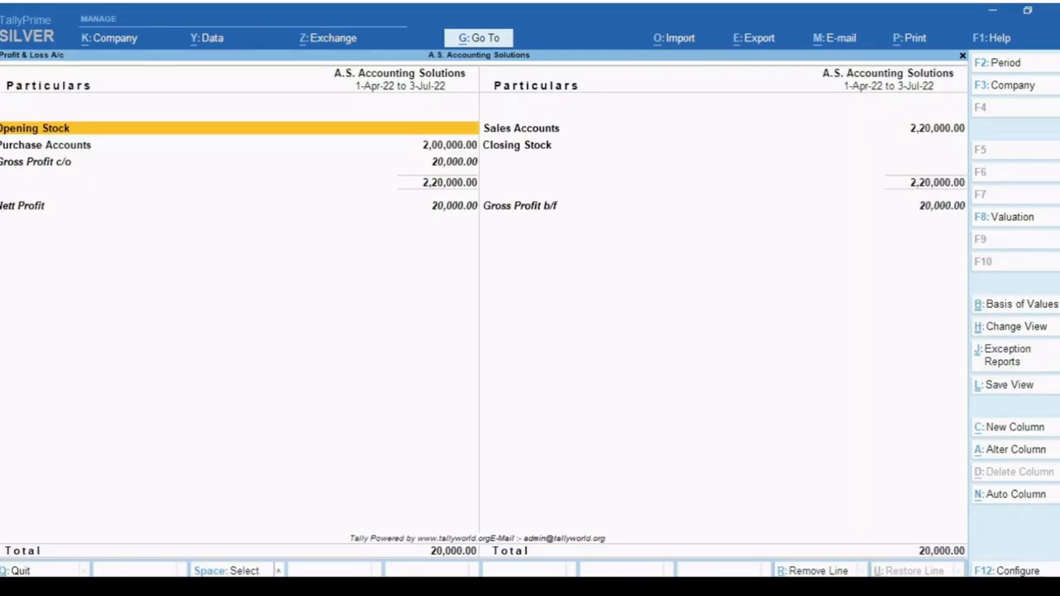
pyautogui.press('alt')
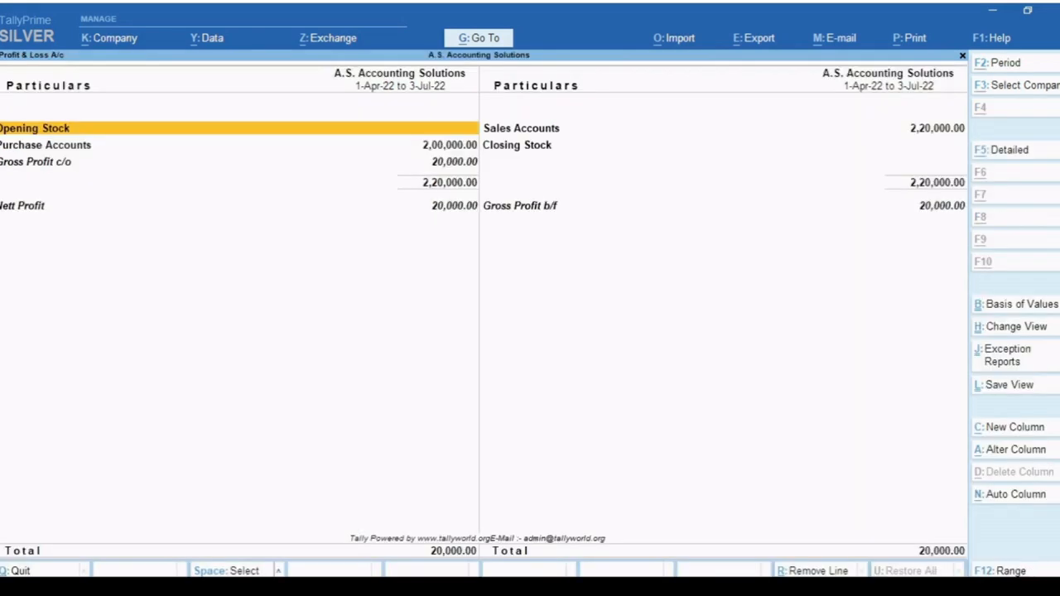
pyautogui.hotkey('alt', 'F5')
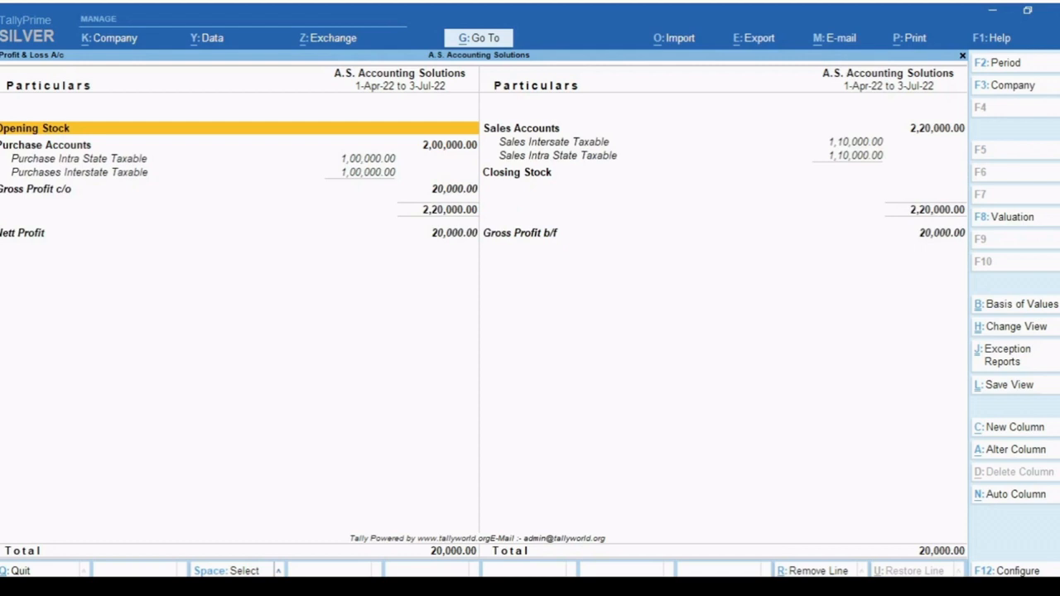
# - Examine the intrastate and interstate ledgers under Purchase Accounts and Sales Accounts, and close the Profit & Loss A/c
pyautogui.press('Down')
pyautogui.press('Down')
pyautogui.press('Down')
pyautogui.press('Up')
pyautogui.press('Up')
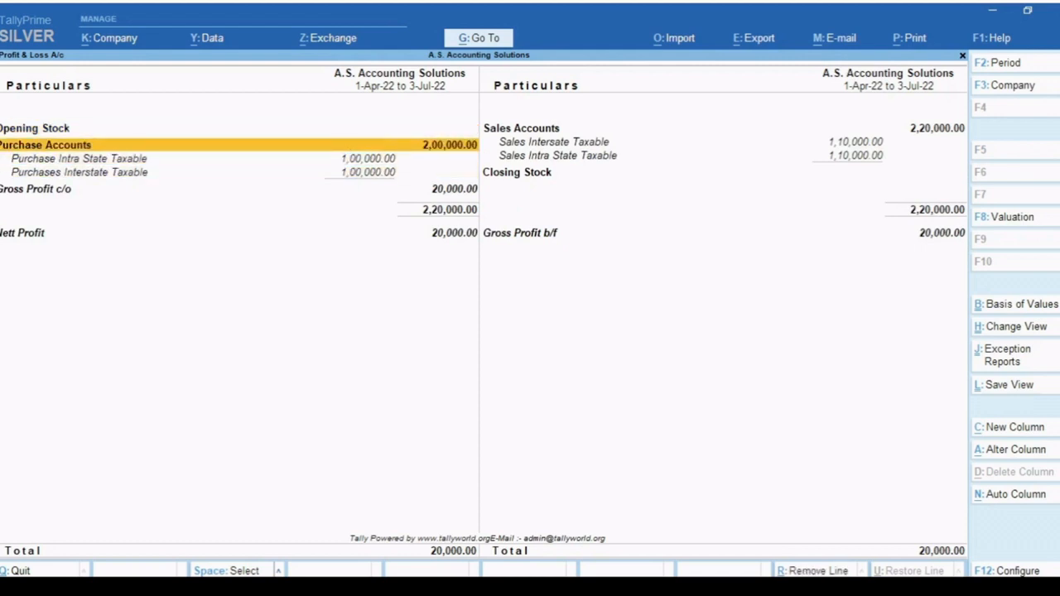
pyautogui.press('Down')
pyautogui.press('Down')
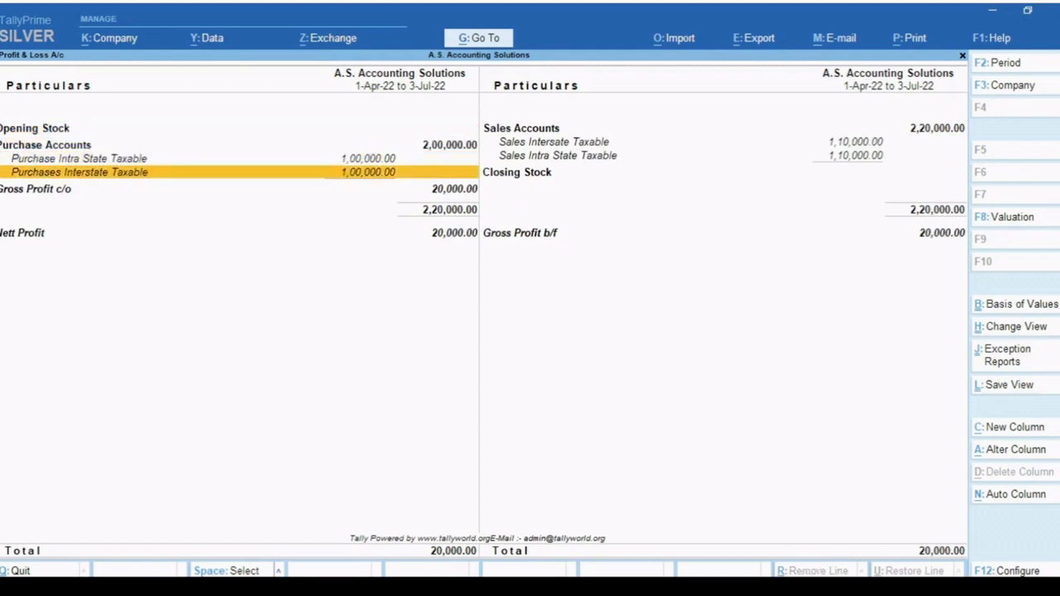
pyautogui.click(878, 147)
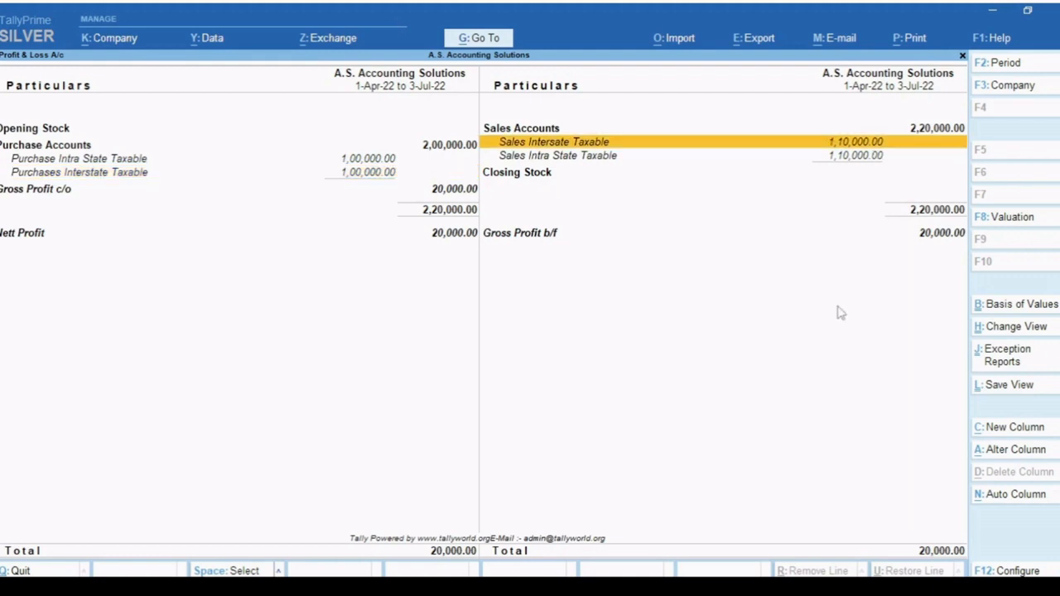
pyautogui.press('Down')
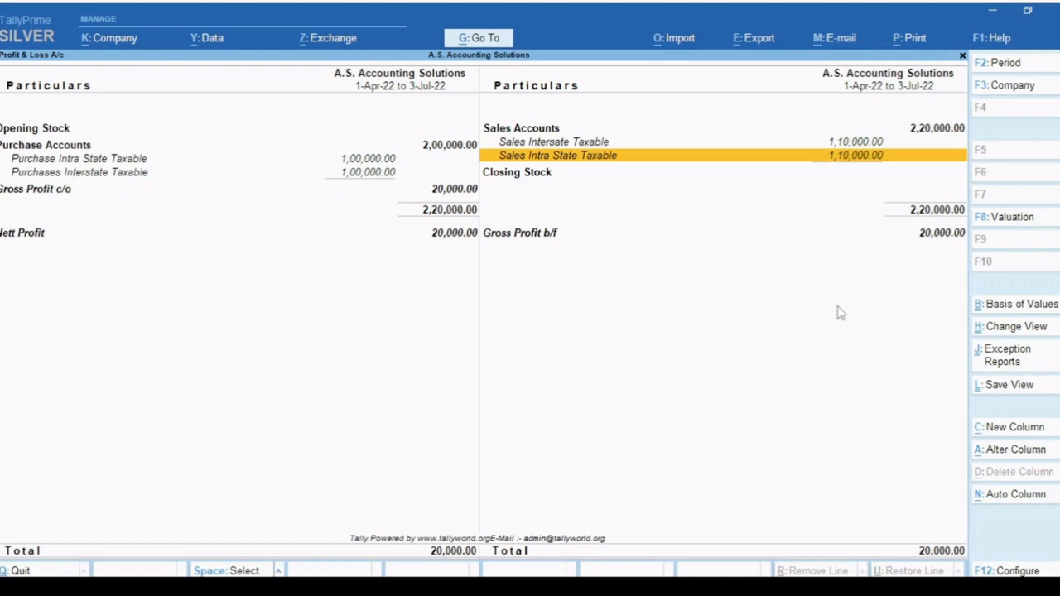
pyautogui.press('Escape')
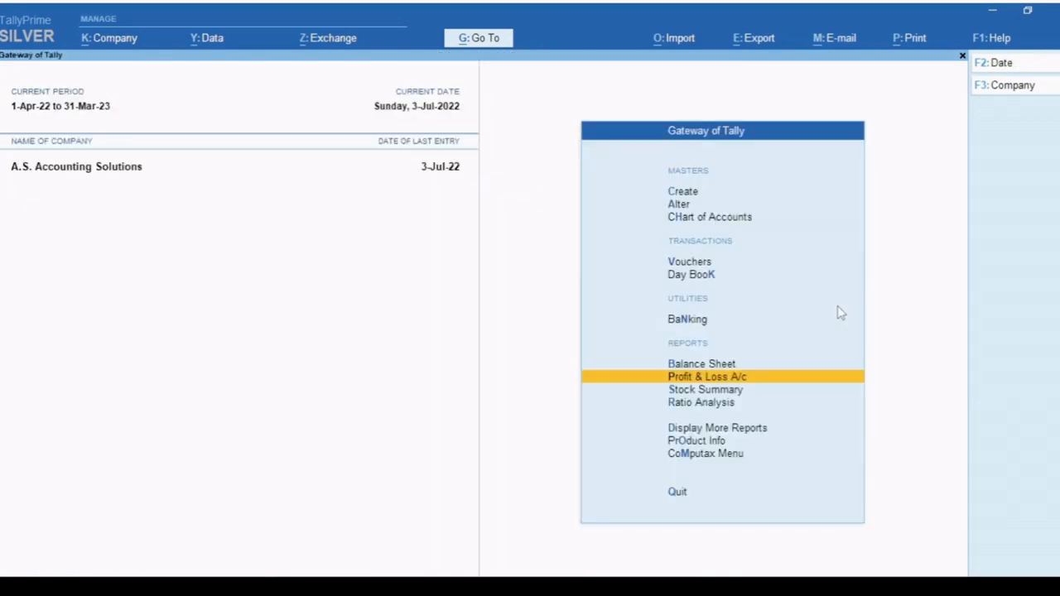
# - Check the July vouchers of Demo_Item_01 through the Stock Summary and return to the Gateway of Tally
pyautogui.press('Down')
pyautogui.press('Return')
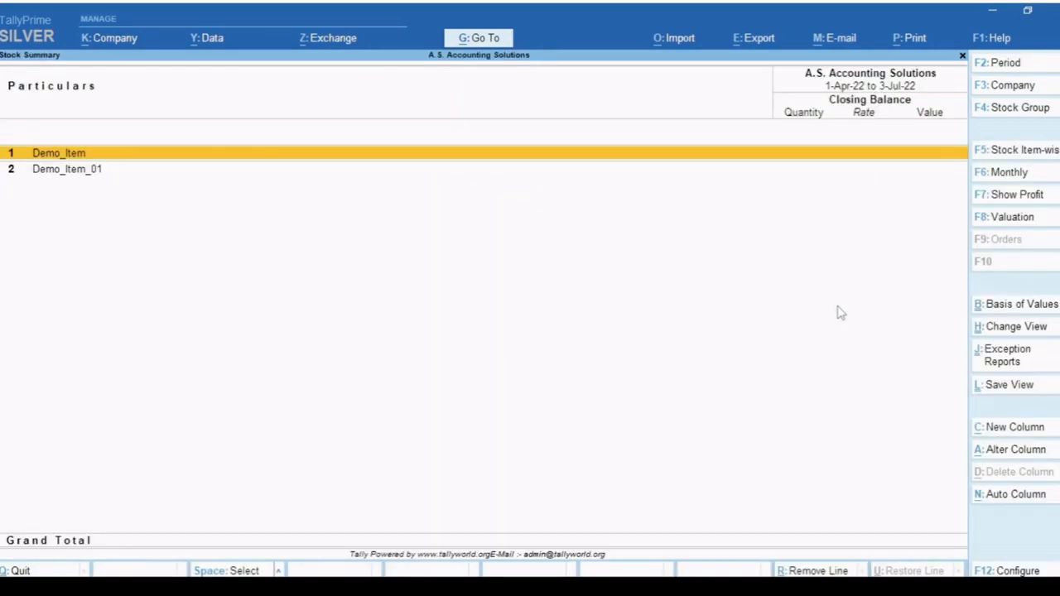
pyautogui.press('Down')
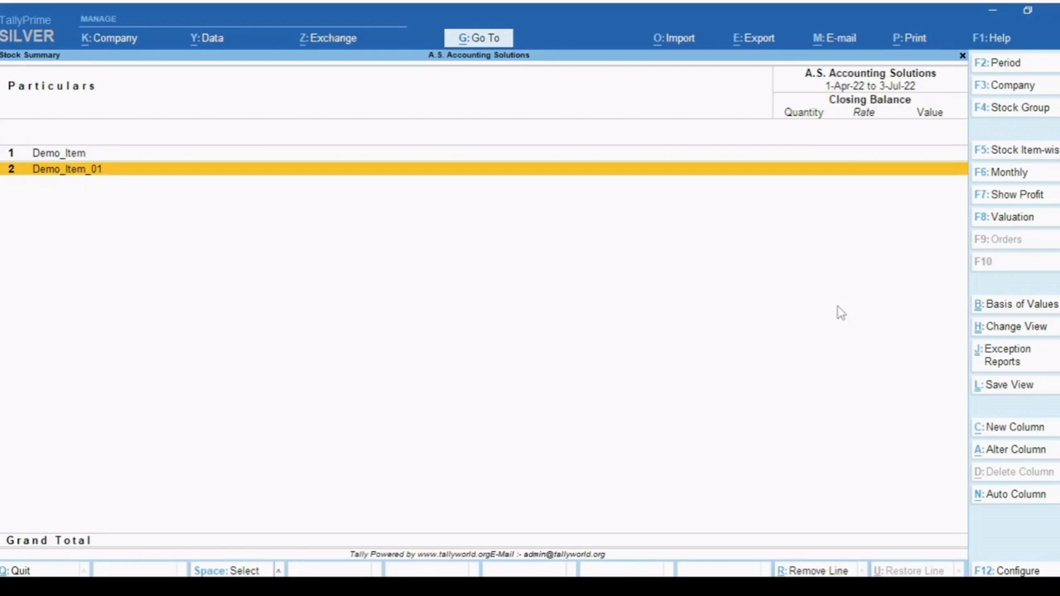
pyautogui.press('Return')
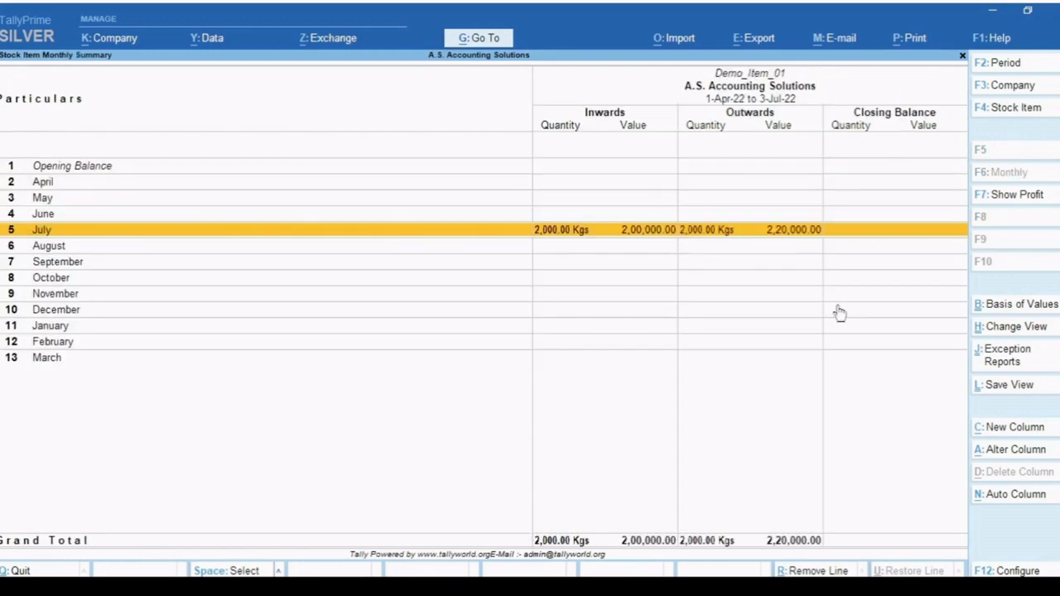
pyautogui.press('Return')
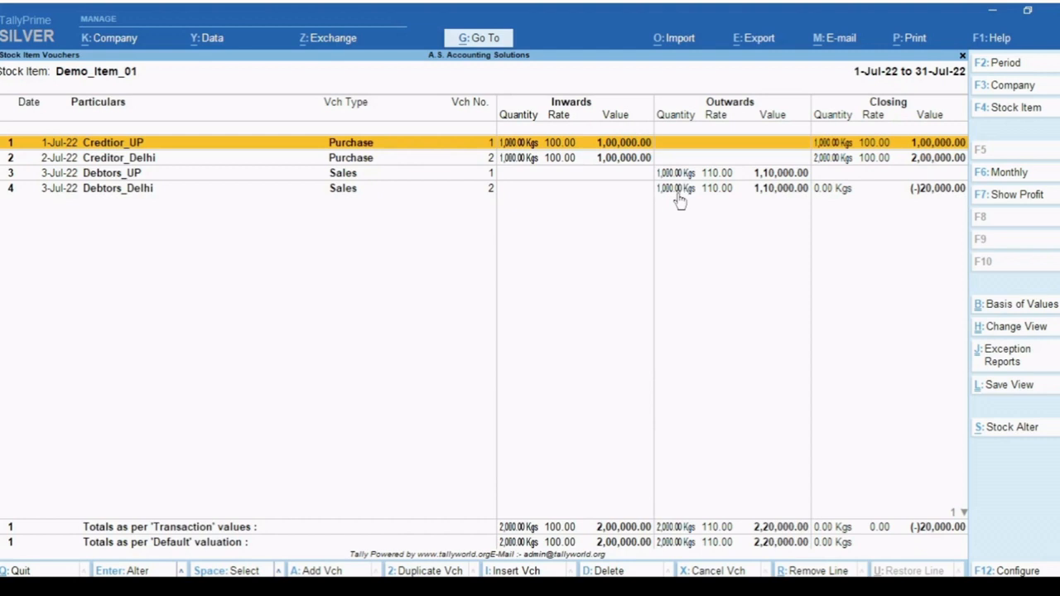
pyautogui.press('Escape')
pyautogui.press('Escape')
pyautogui.press('Escape')
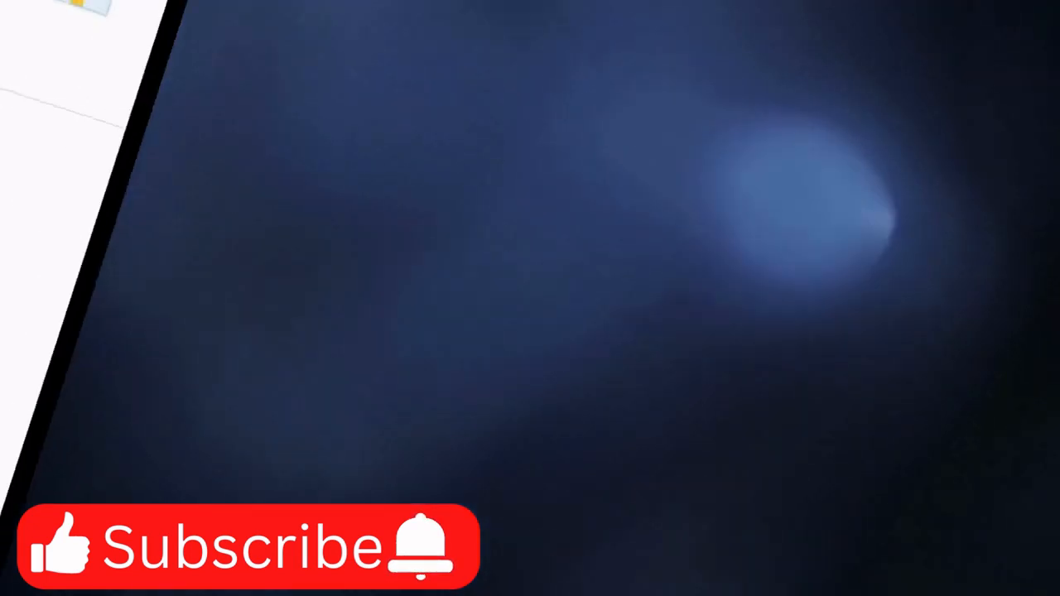
# - Open the GSTR-1 report from the GST reports
pyautogui.press('Up')
pyautogui.press('Up')
pyautogui.press('Up')
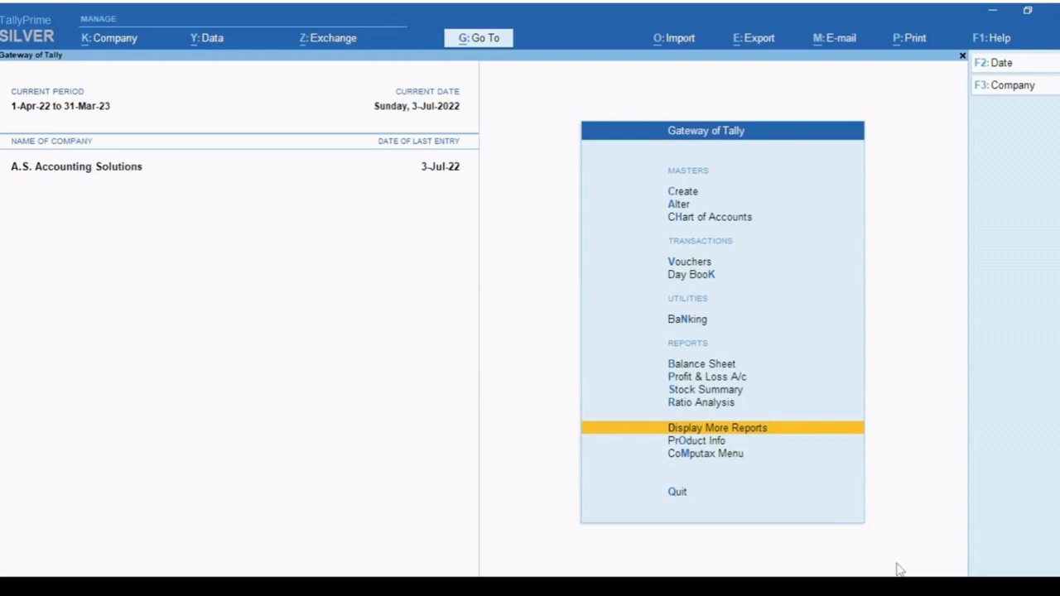
pyautogui.press('Return')
pyautogui.press('Down')
pyautogui.press('Down')
pyautogui.press('Down')
pyautogui.press('Down')
pyautogui.press('Down')
pyautogui.press('Down')
pyautogui.press('Down')
pyautogui.press('Down')
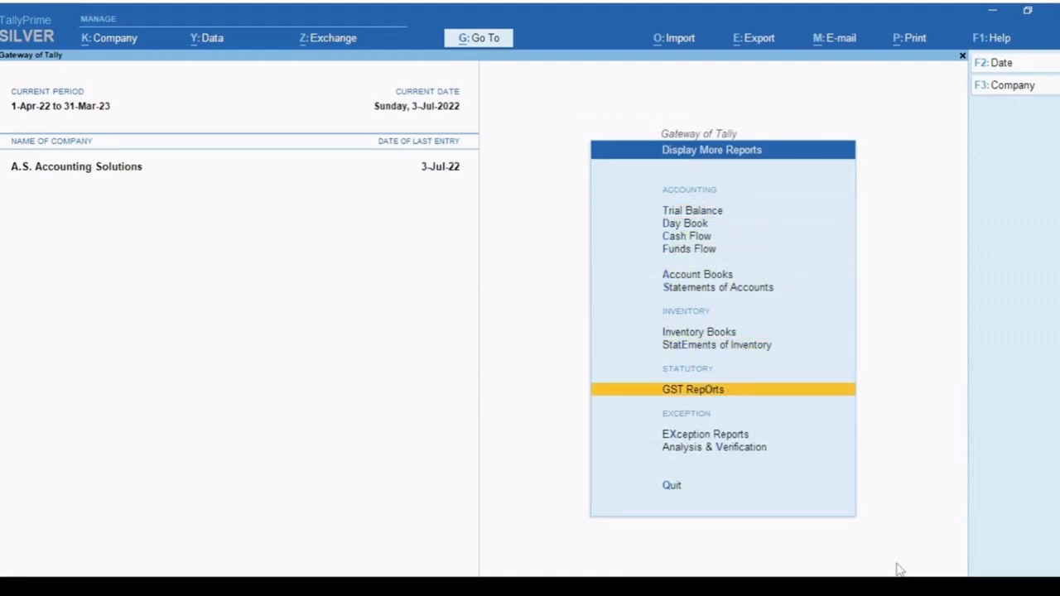
pyautogui.press('Return')
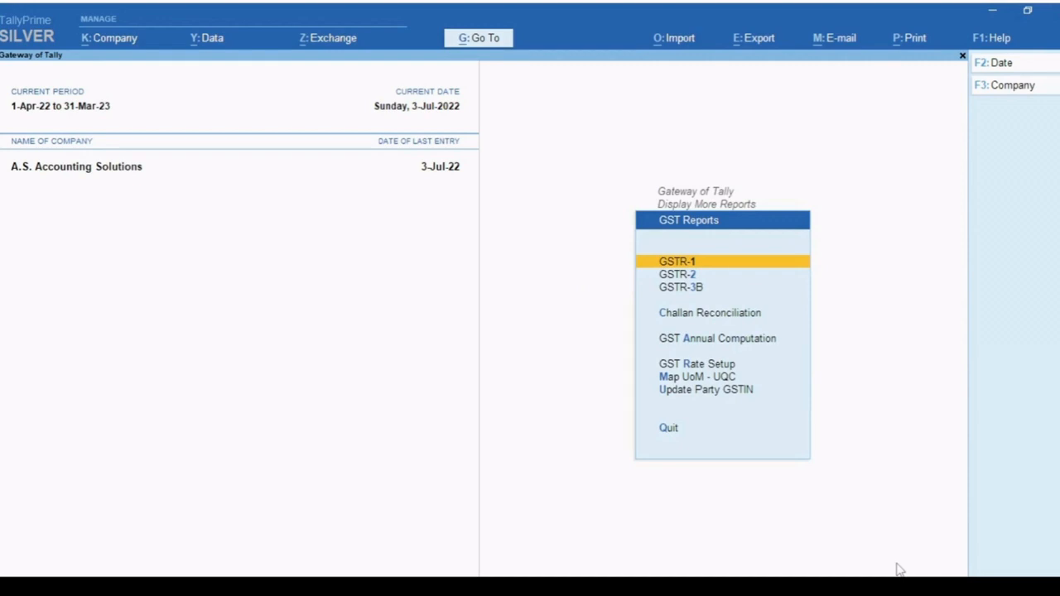
pyautogui.press('Return')
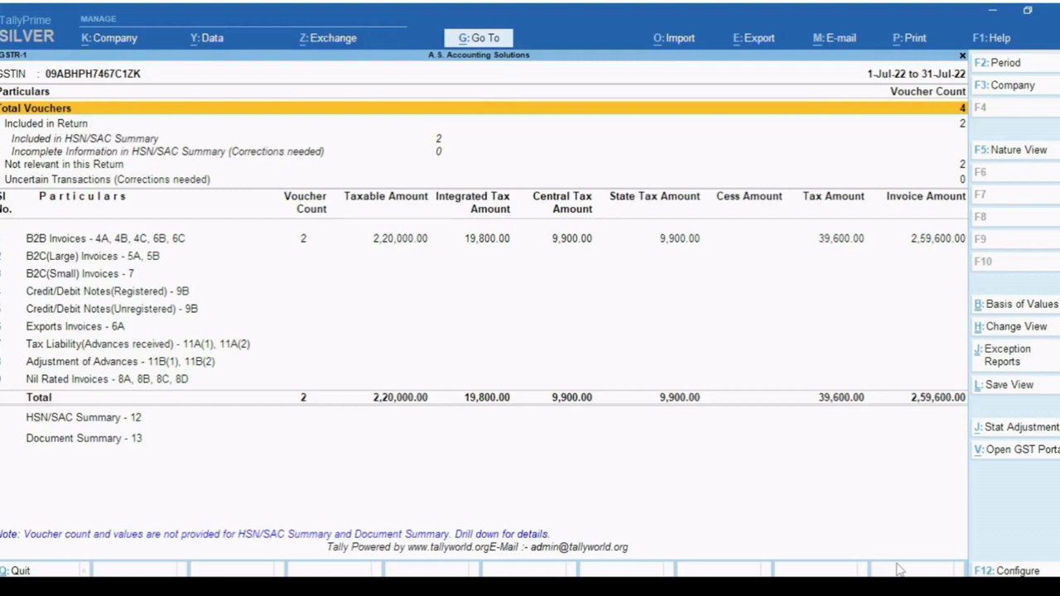
# - Show GSTR-1 in nature view and examine the local and interstate outward supplies and the uncertain transactions
pyautogui.press('F5')
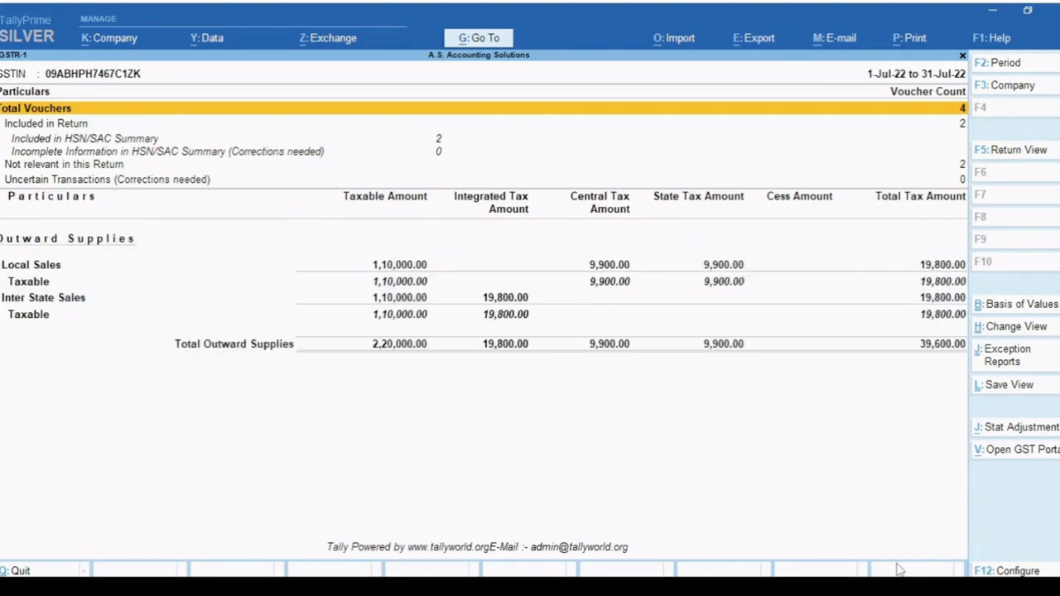
pyautogui.press('Down')
pyautogui.press('Down')
pyautogui.press('Down')
pyautogui.press('Down')
pyautogui.press('Down')
pyautogui.press('Down')
pyautogui.press('Down')
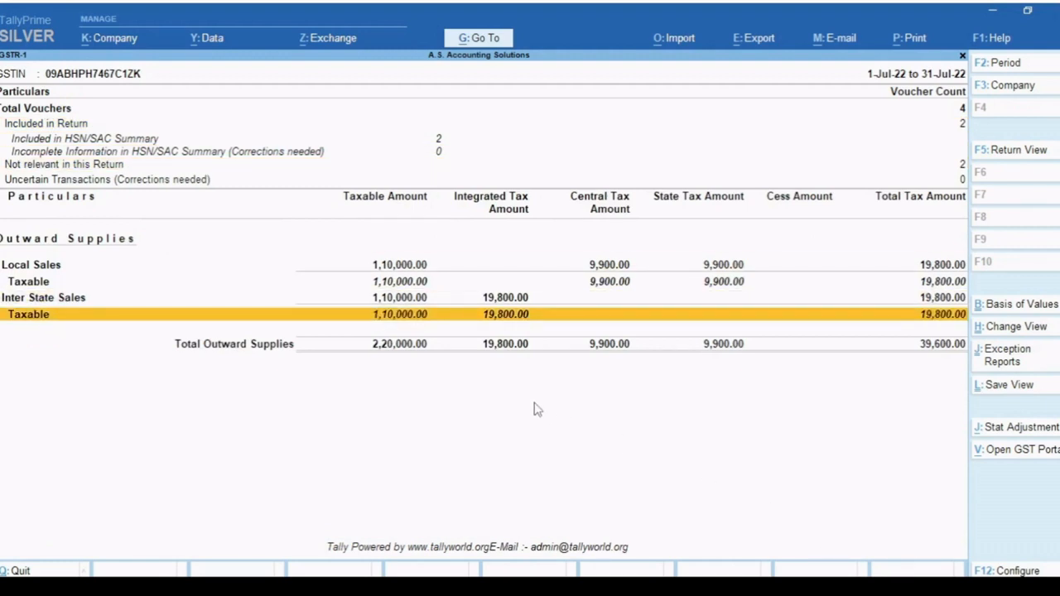
pyautogui.press('Up')
pyautogui.press('Up')
pyautogui.press('Up')
pyautogui.press('Up')
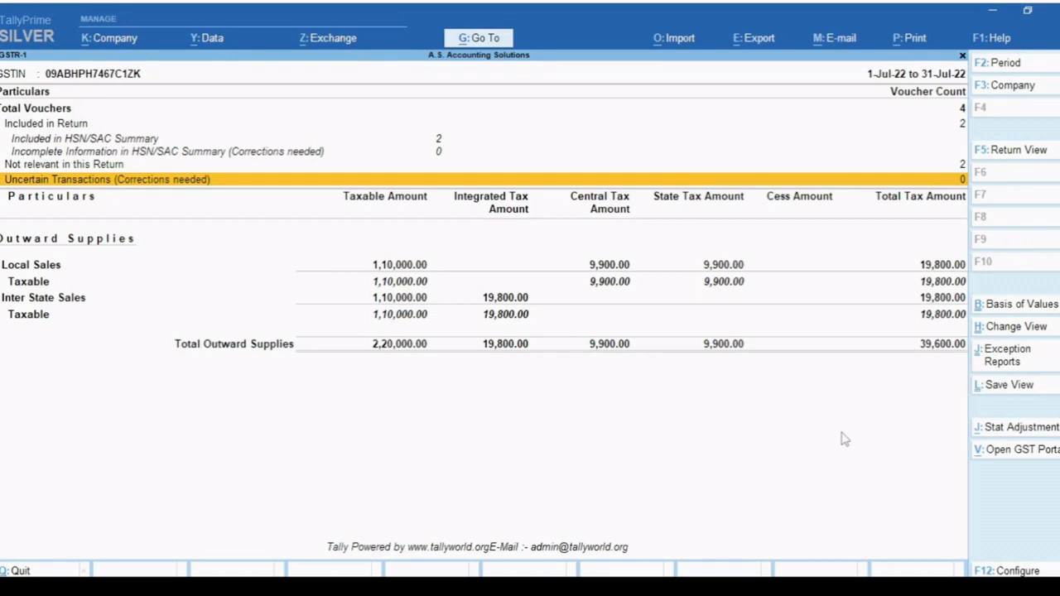
# - Close GSTR-1 and open the GSTR-2 report
pyautogui.press('Escape')
pyautogui.press('Down')
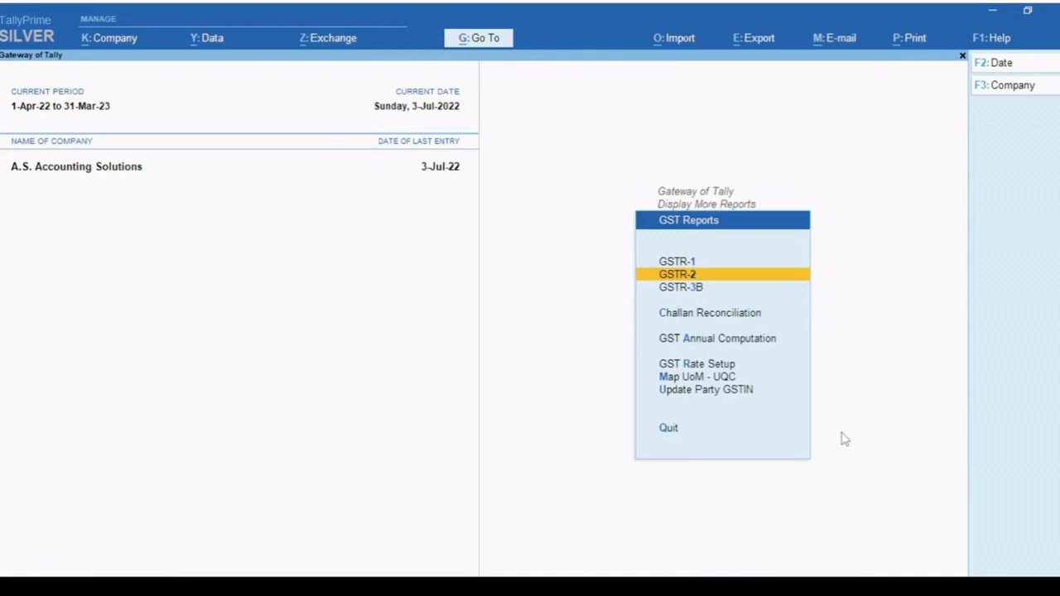
pyautogui.press('Return')
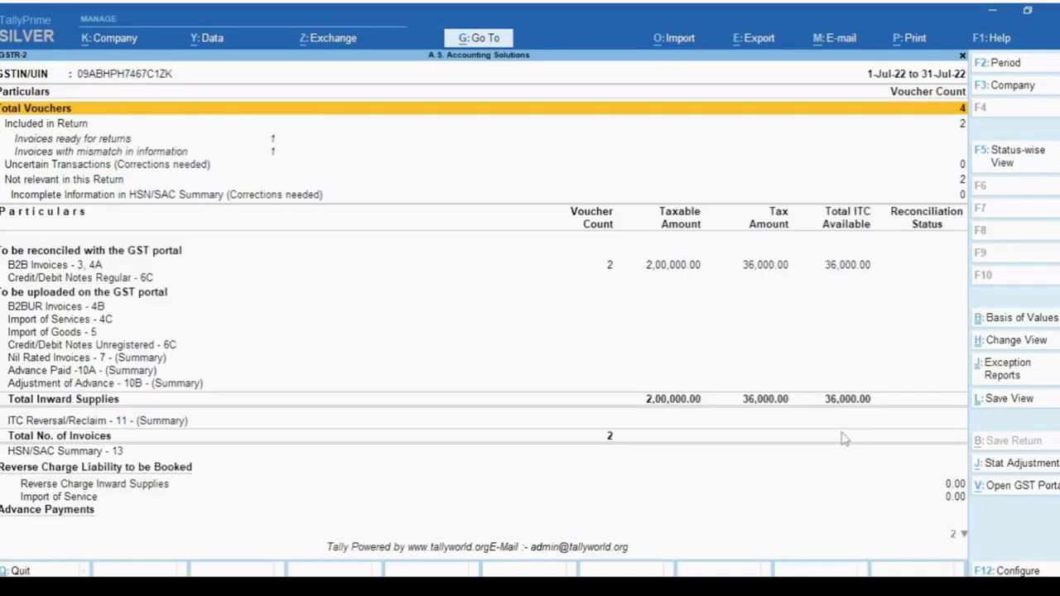
# - Open the B2B Invoices - 3, 4A details in GSTR-2 to view the supplier-wise purchases
pyautogui.press('Down')
pyautogui.press('Down')
pyautogui.press('Down')
pyautogui.press('Down')
pyautogui.press('Down')
pyautogui.press('Down')
pyautogui.press('Down')
pyautogui.press('Down')
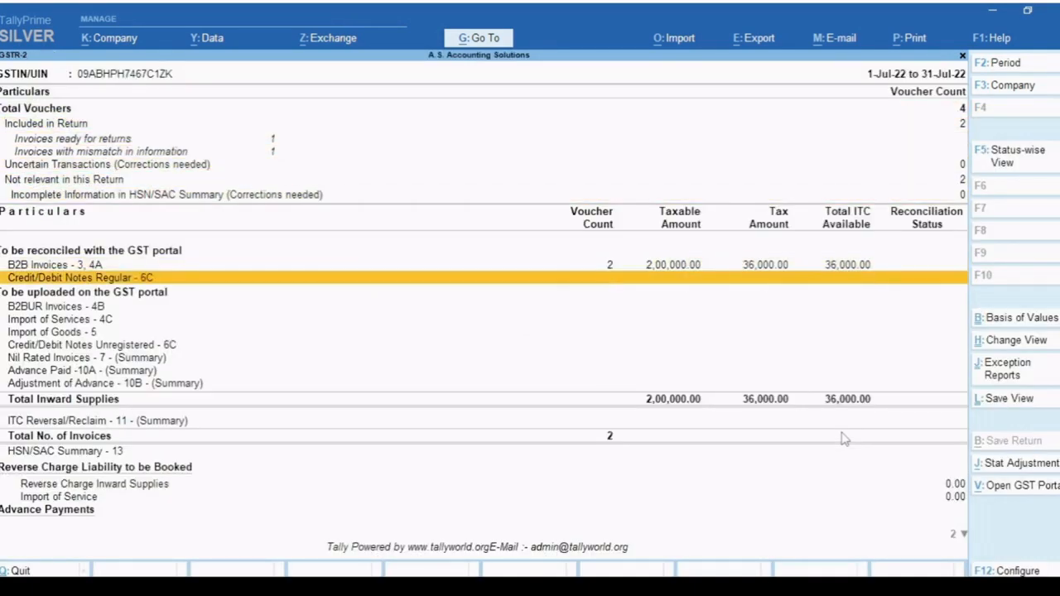
pyautogui.press('Up')
pyautogui.press('Return')
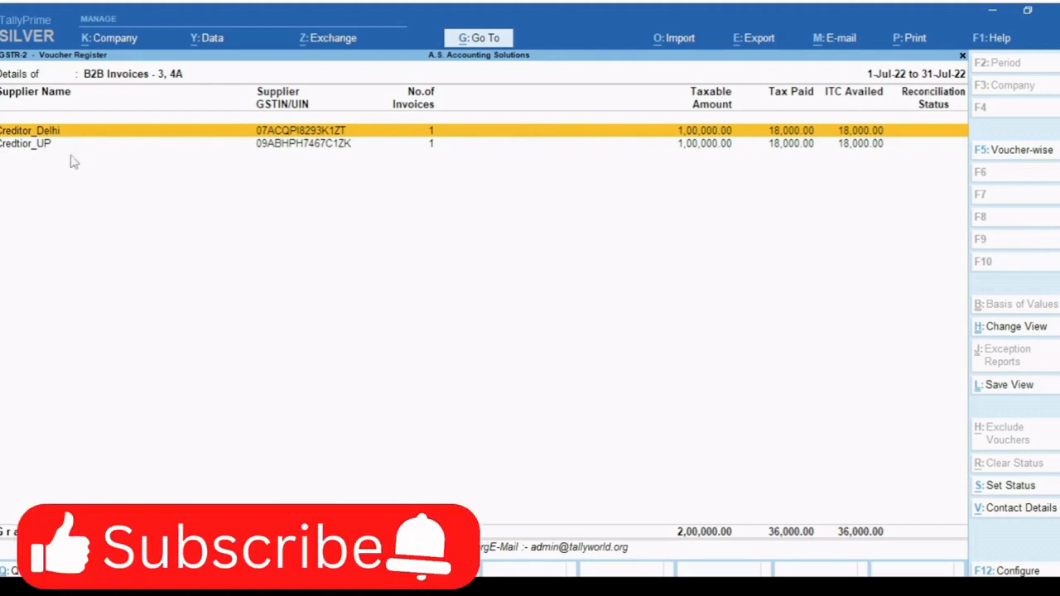
# - Close the B2B invoice details and GSTR-2, and open the GSTR-3B report
pyautogui.press('Escape')
pyautogui.press('Escape')
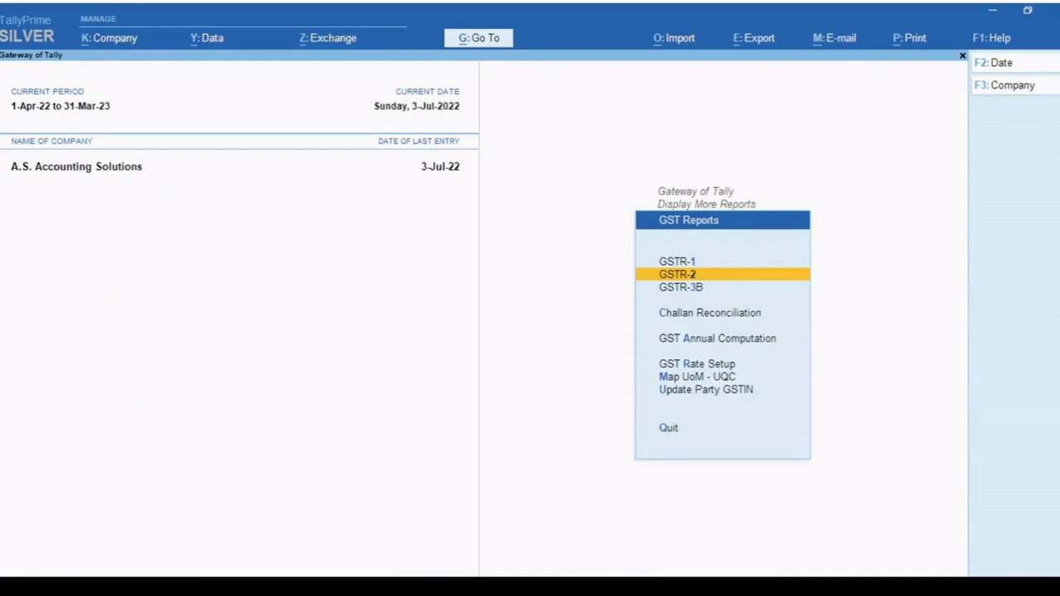
pyautogui.press('Down')
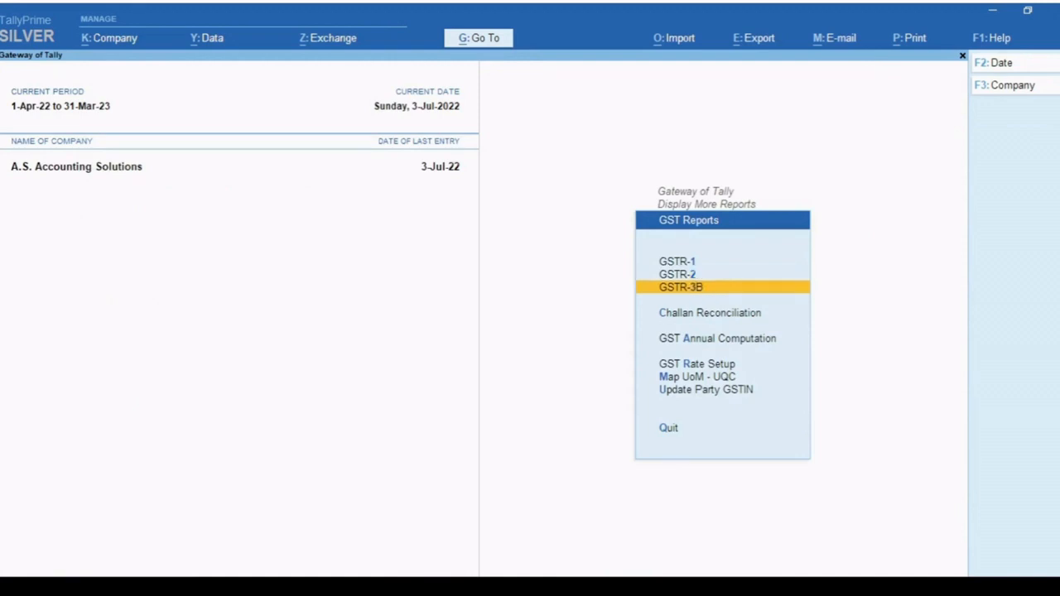
pyautogui.press('Return')
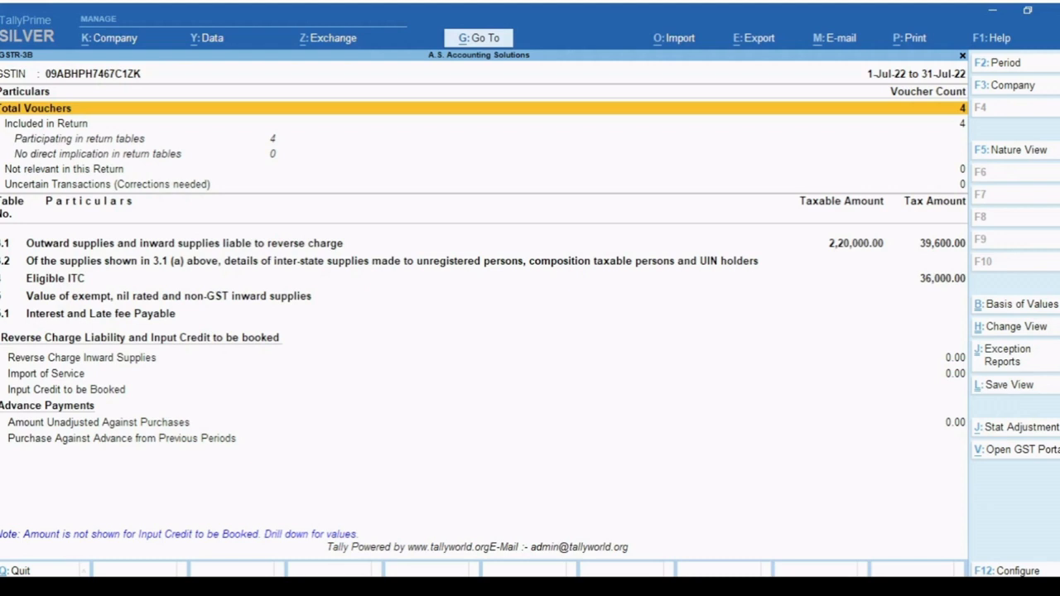
# - Show GSTR-3B in nature view and examine the local and interstate outward and inward supplies
pyautogui.press('F5')
pyautogui.press('Down')
pyautogui.press('Down')
pyautogui.press('Down')
pyautogui.press('Down')
pyautogui.press('Down')
pyautogui.press('Down')
pyautogui.press('Down')
pyautogui.press('Down')
pyautogui.press('Down')
pyautogui.press('Down')
pyautogui.press('Down')
pyautogui.press('Down')
pyautogui.press('Down')
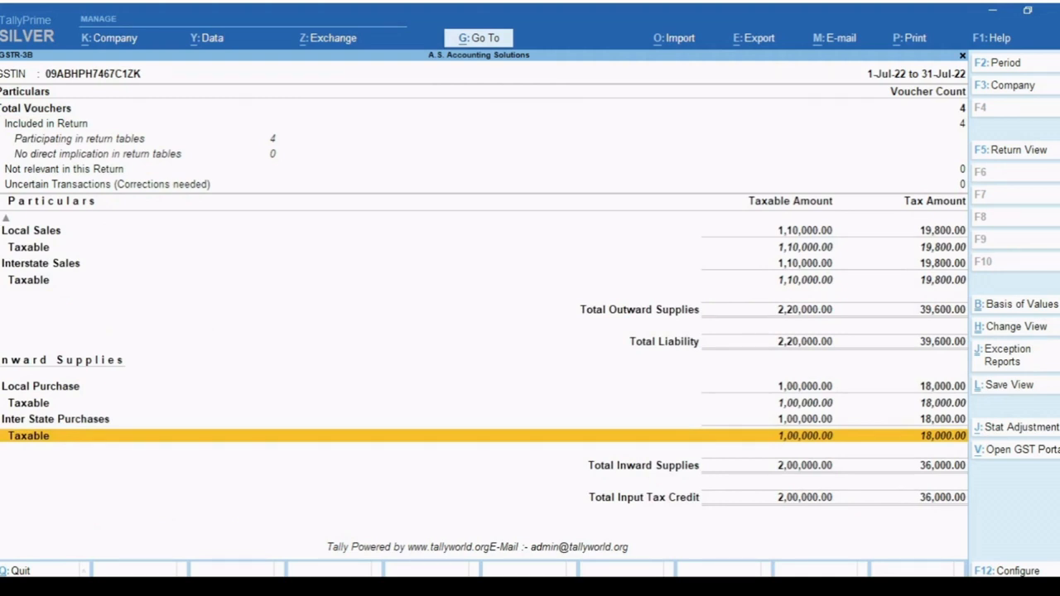
# - Configure GSTR-3B to show tax types in separate columns and the break-up of nett values, in detailed format
pyautogui.press('F12')
pyautogui.write('y')
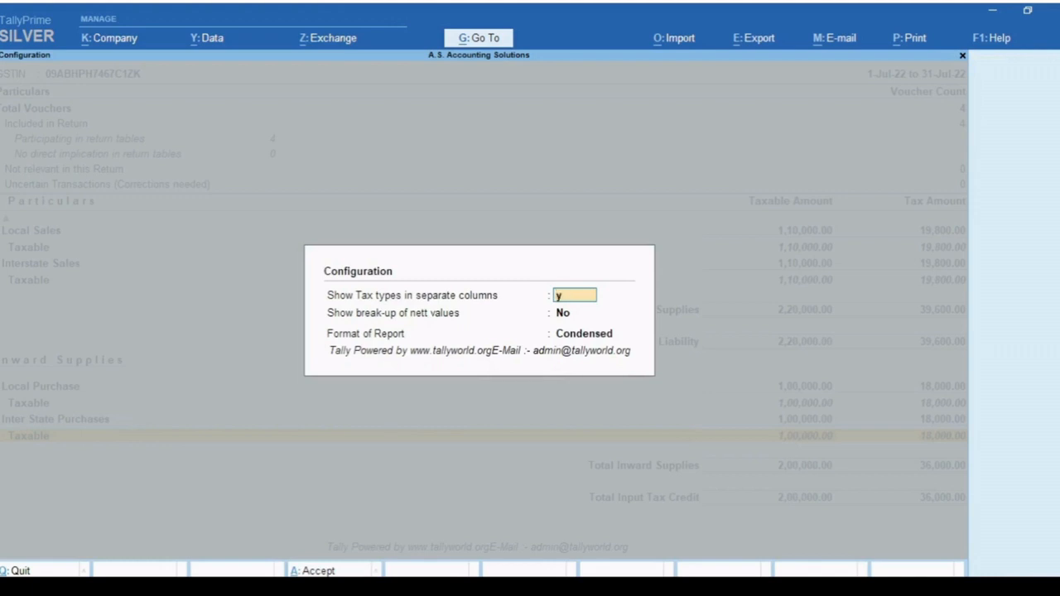
pyautogui.press('Return')
pyautogui.write('y')
pyautogui.press('Return')
pyautogui.press('Down')
pyautogui.press('Return')
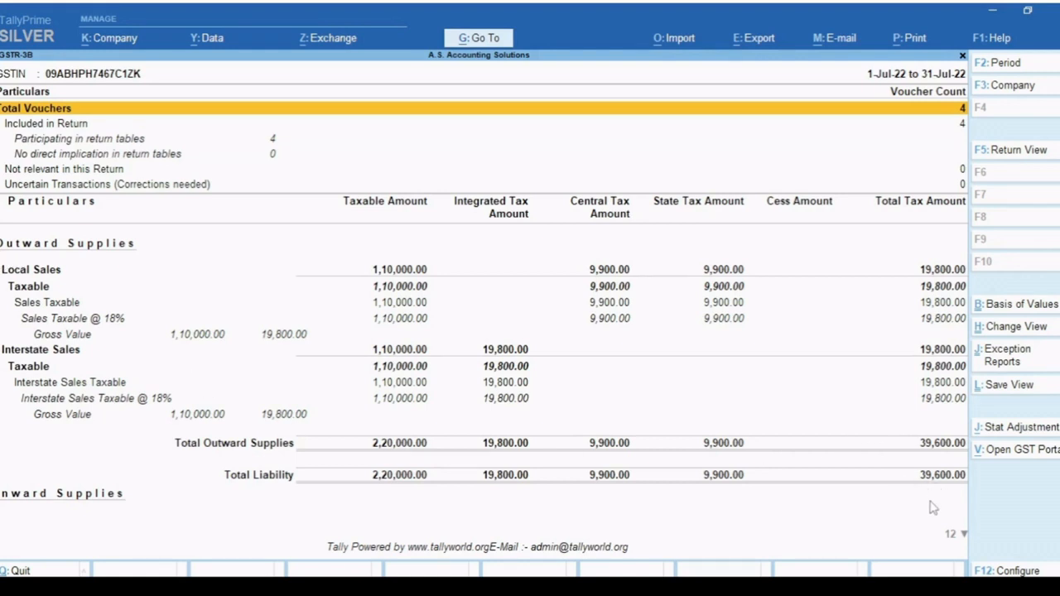
# - Examine the integrated, central and state tax amounts for sales and purchases down to the total input tax credit
pyautogui.press('Down')
pyautogui.press('Down')
pyautogui.press('Down')
pyautogui.press('Down')
pyautogui.press('Down')
pyautogui.press('Down')
pyautogui.press('Down')
pyautogui.press('Down')
pyautogui.press('Down')
pyautogui.press('Down')
pyautogui.press('Down')
pyautogui.press('Down')
pyautogui.press('Down')
pyautogui.press('Down')
pyautogui.press('Down')
pyautogui.press('Down')
pyautogui.press('Down')
pyautogui.press('Down')
pyautogui.press('Down')
pyautogui.press('Down')
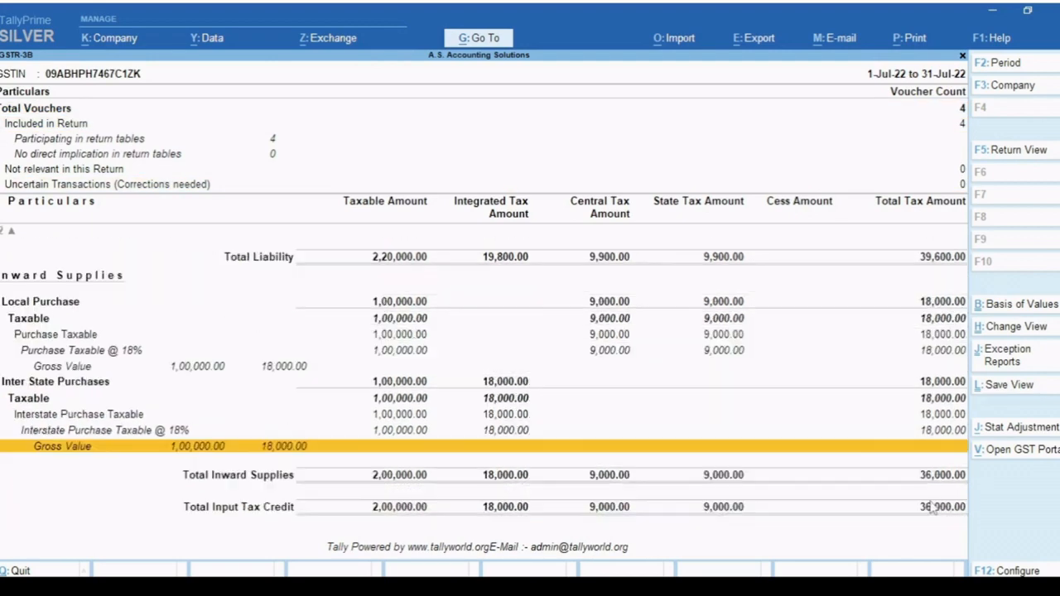